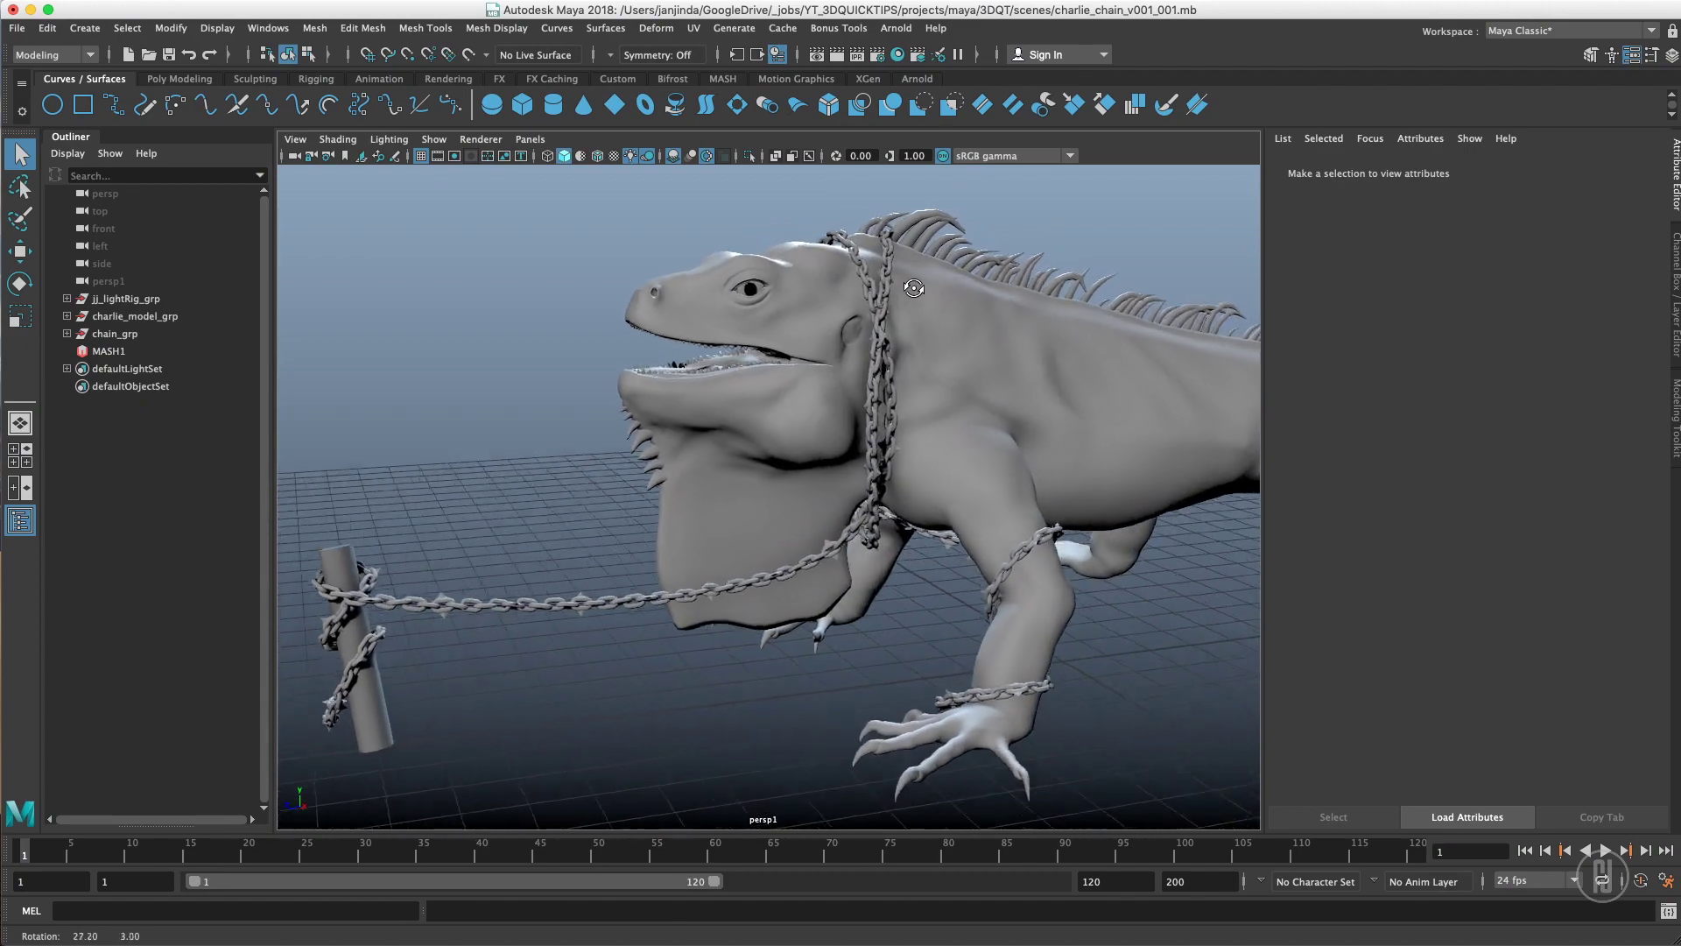
- Start a new empty scene, discarding the unsaved changes to the chained lizard scene
{"action": "key", "text": "["}
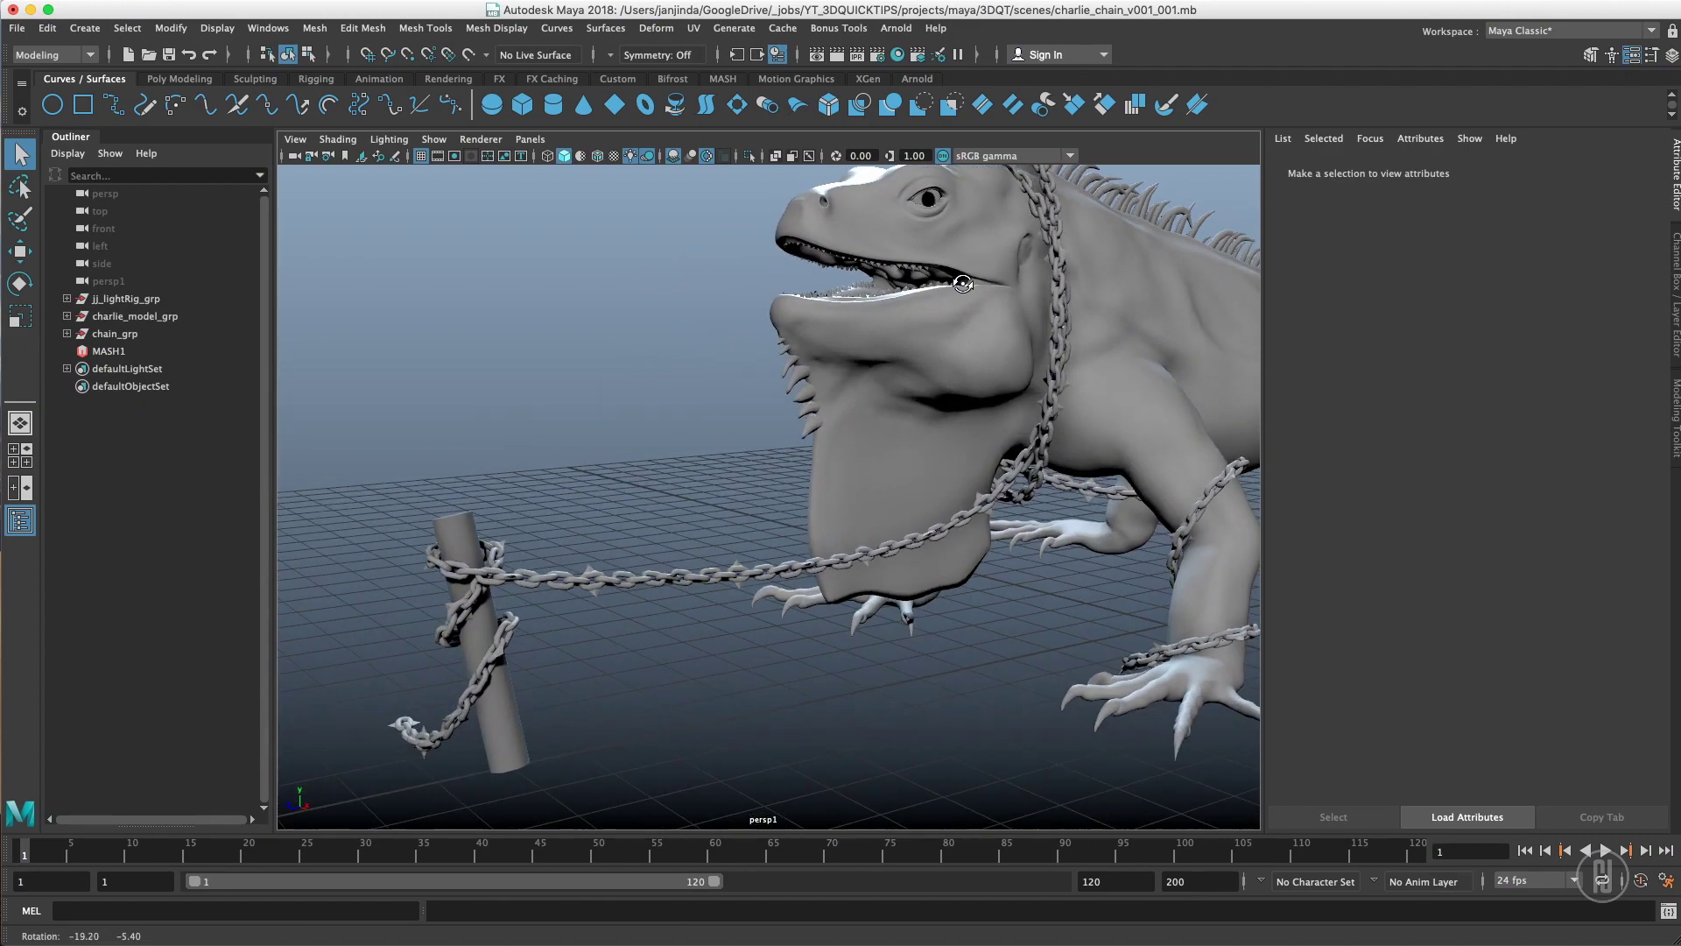
{"action": "right_click_drag", "start_coordinate": [993, 291], "coordinate": [944, 293], "text": "alt"}
{"action": "left_click_drag", "start_coordinate": [944, 293], "coordinate": [889, 313], "text": "alt"}
{"action": "right_click_drag", "start_coordinate": [890, 314], "coordinate": [970, 307], "text": "alt"}
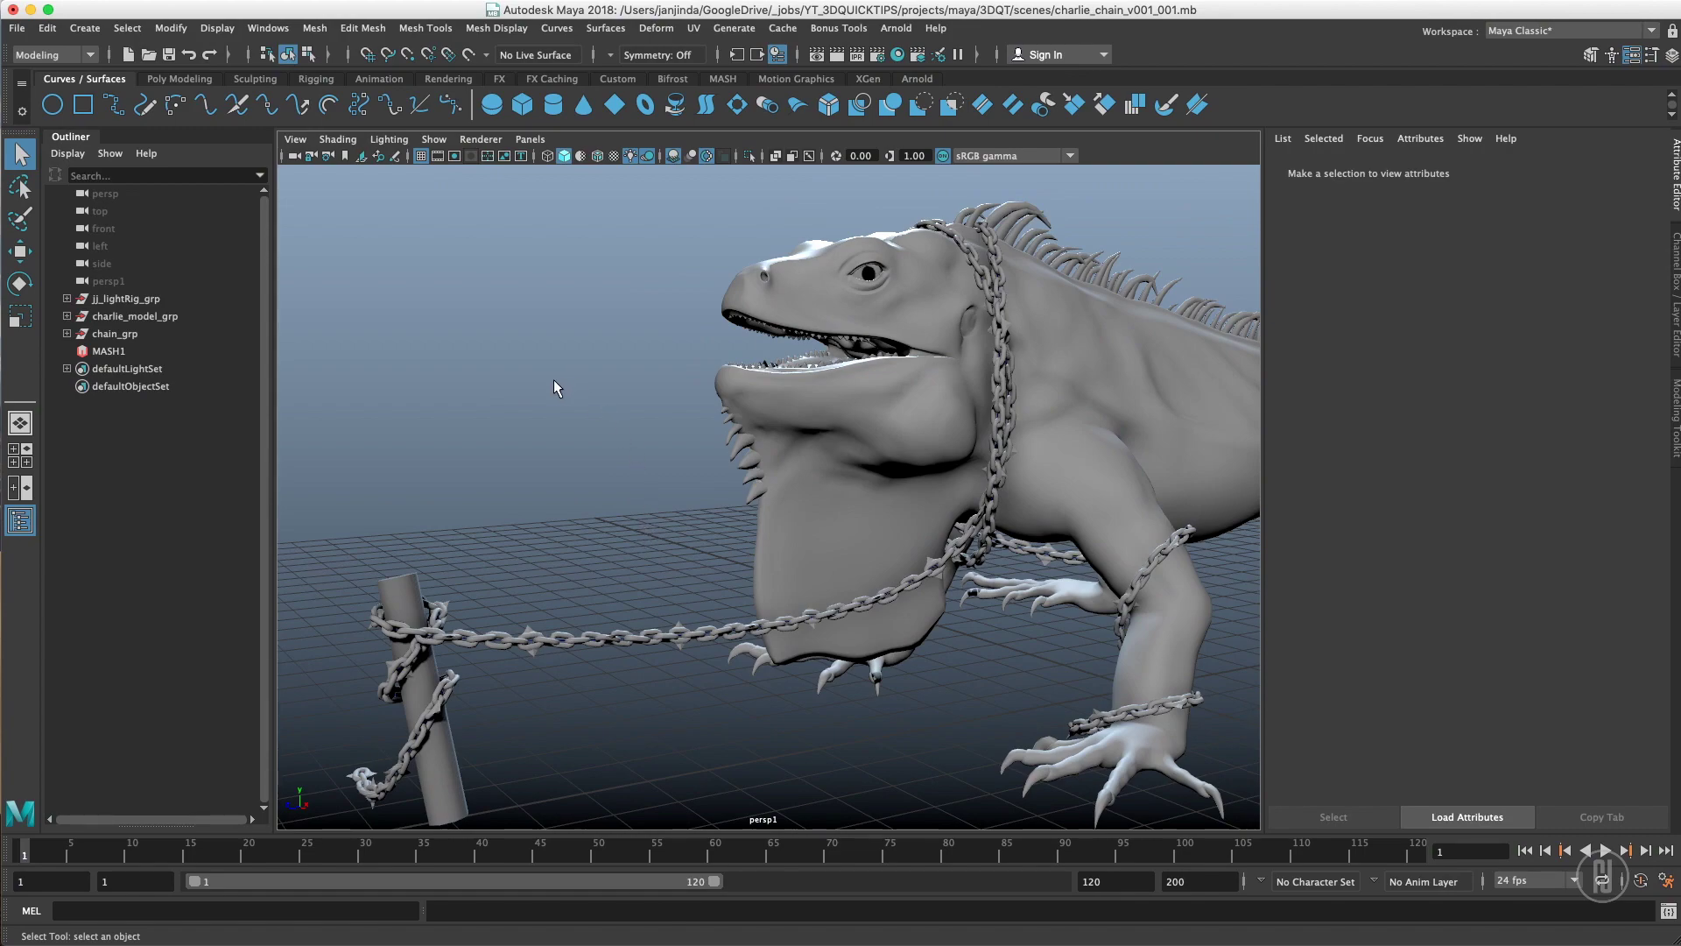
{"action": "left_click_drag", "start_coordinate": [620, 383], "coordinate": [671, 404], "text": "alt"}
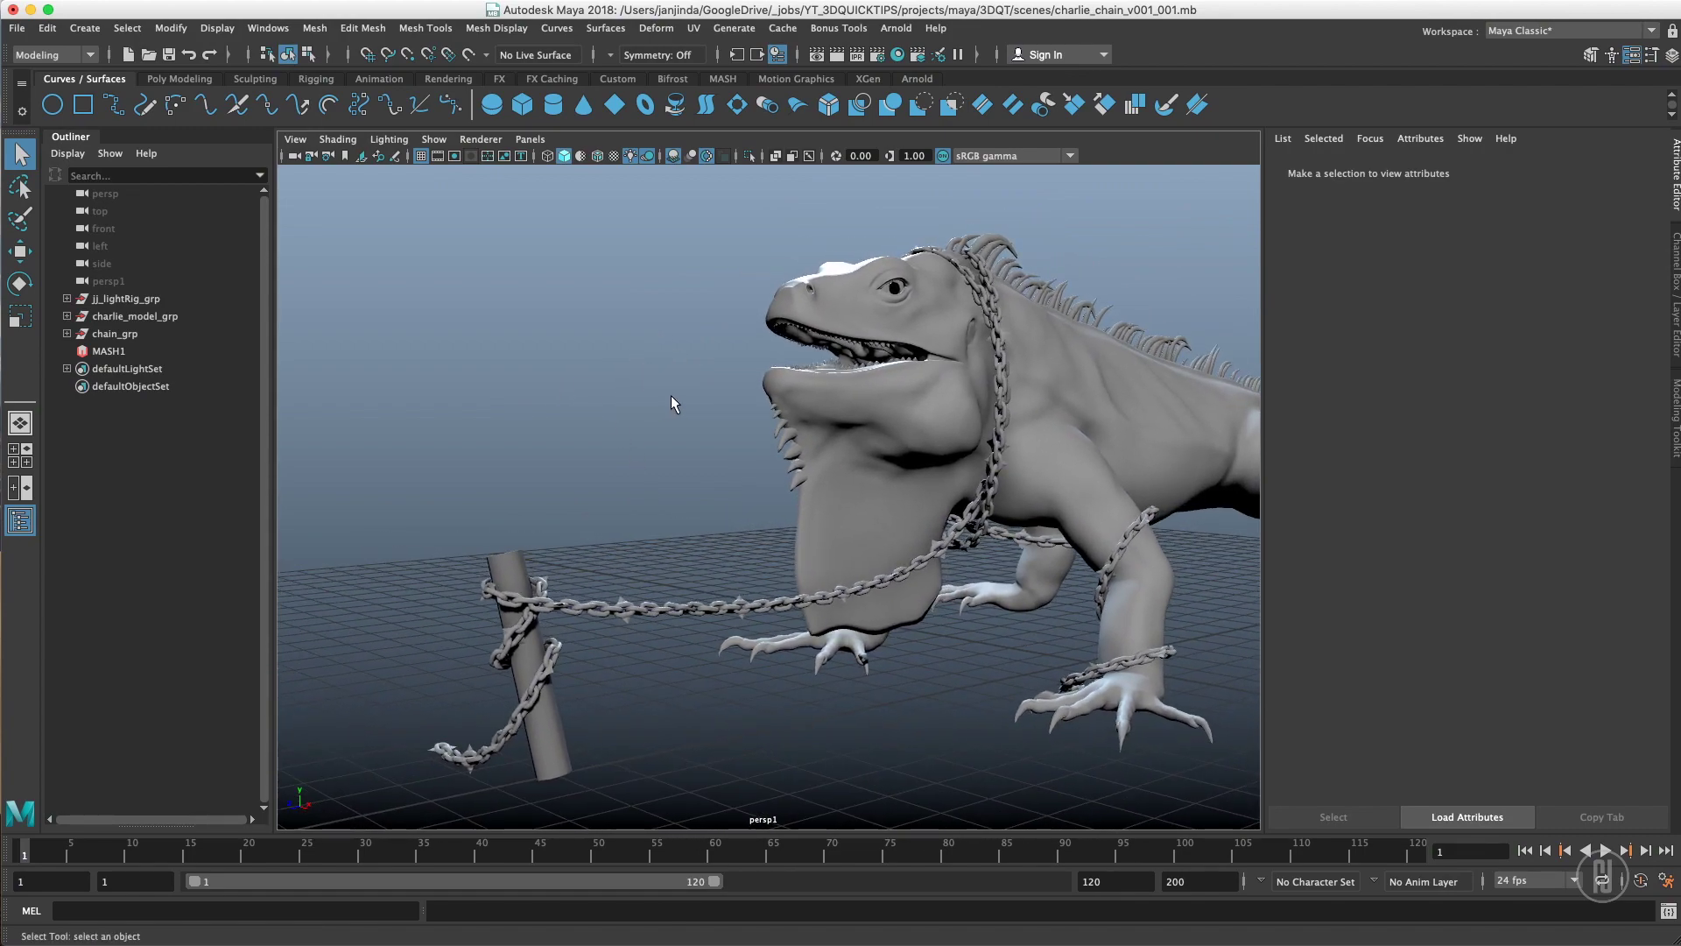
{"action": "left_click", "coordinate": [128, 54]}
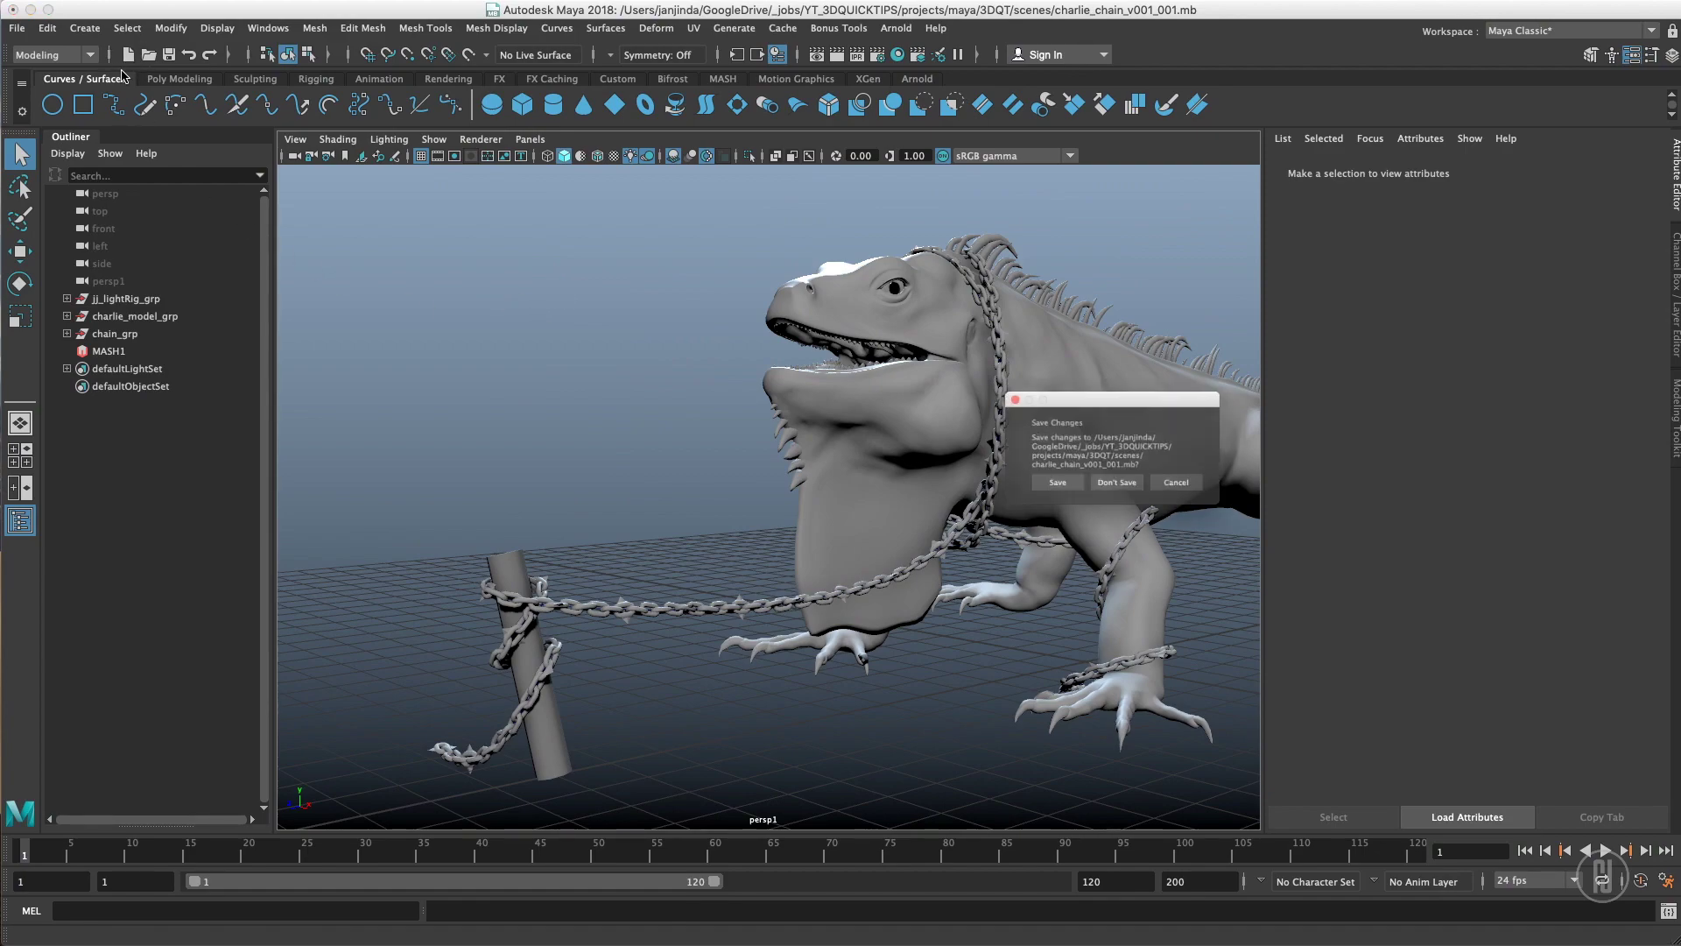
{"action": "left_click", "coordinate": [1111, 496]}
{"action": "left_click_drag", "start_coordinate": [713, 394], "coordinate": [820, 273], "text": "alt"}
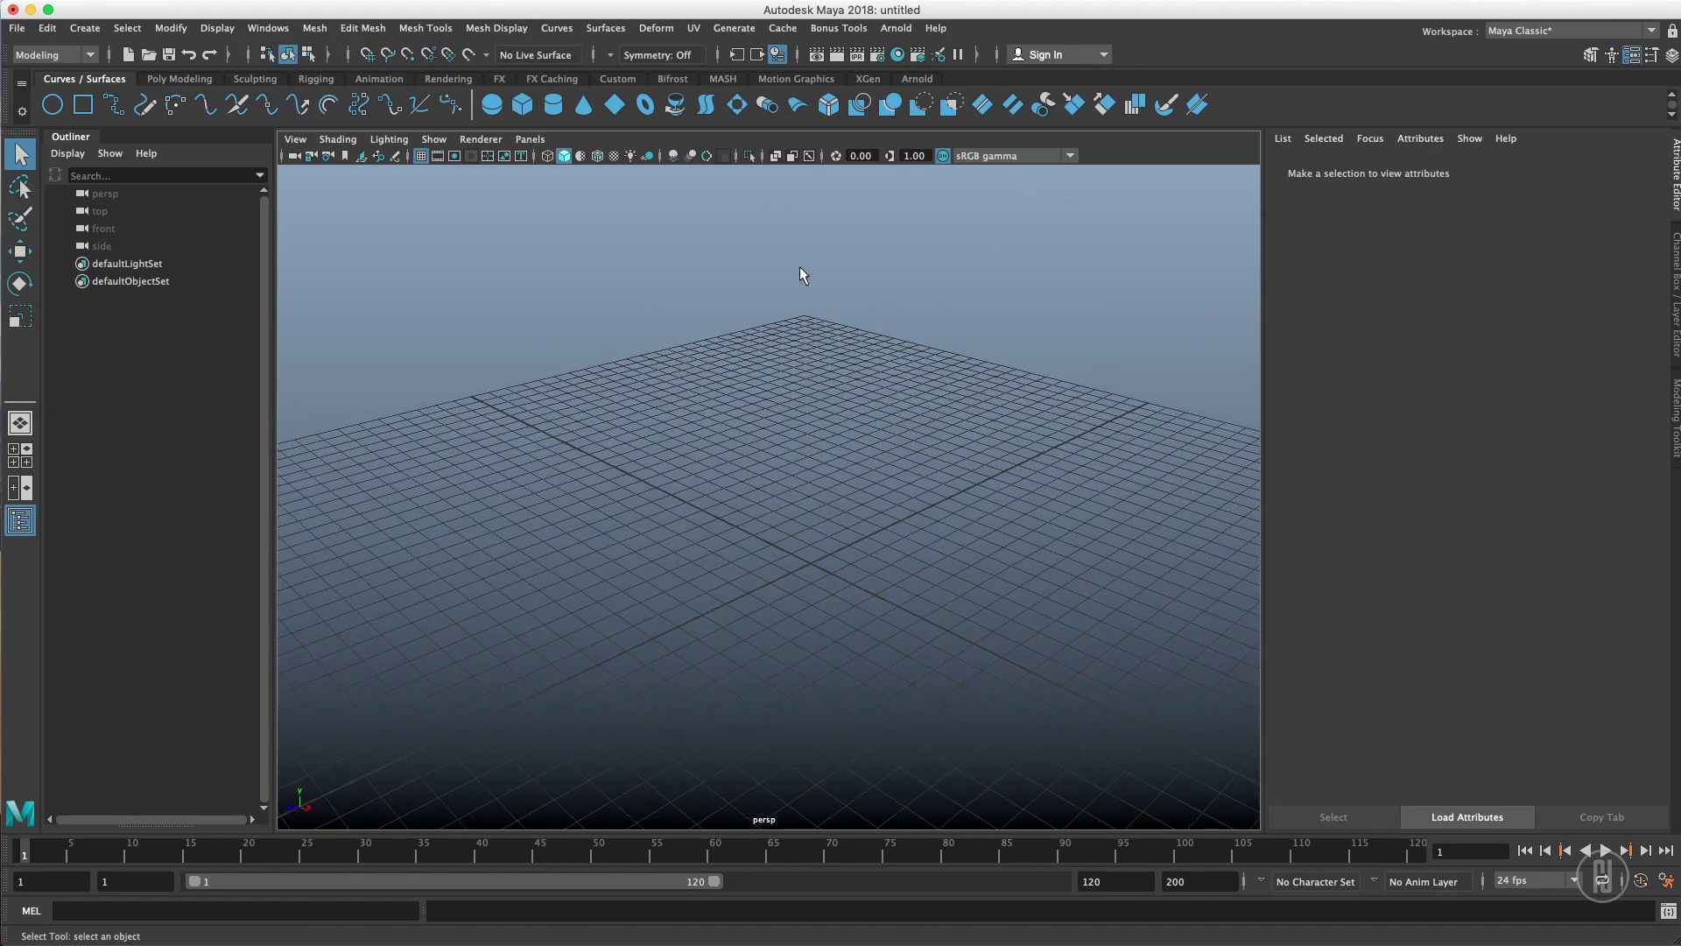
- Look up the MASH plug-in in the Plug-in Manager and check its load status
{"action": "left_click", "coordinate": [268, 27]}
{"action": "mouse_move", "coordinate": [423, 195]}
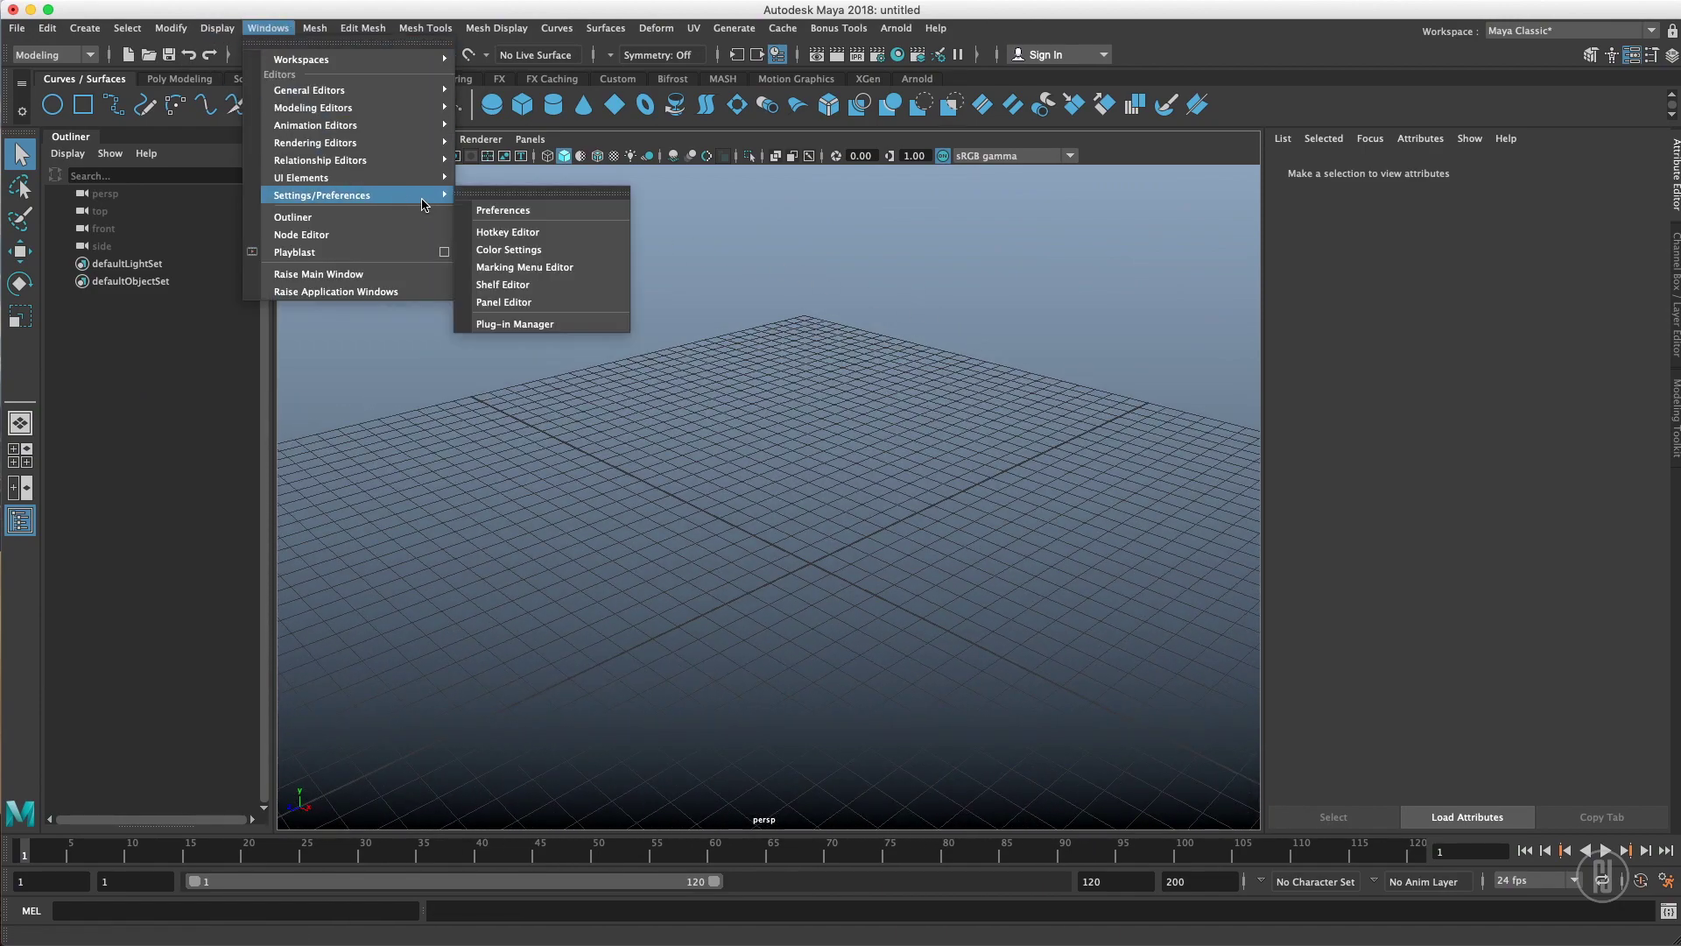
{"action": "left_click", "coordinate": [504, 324]}
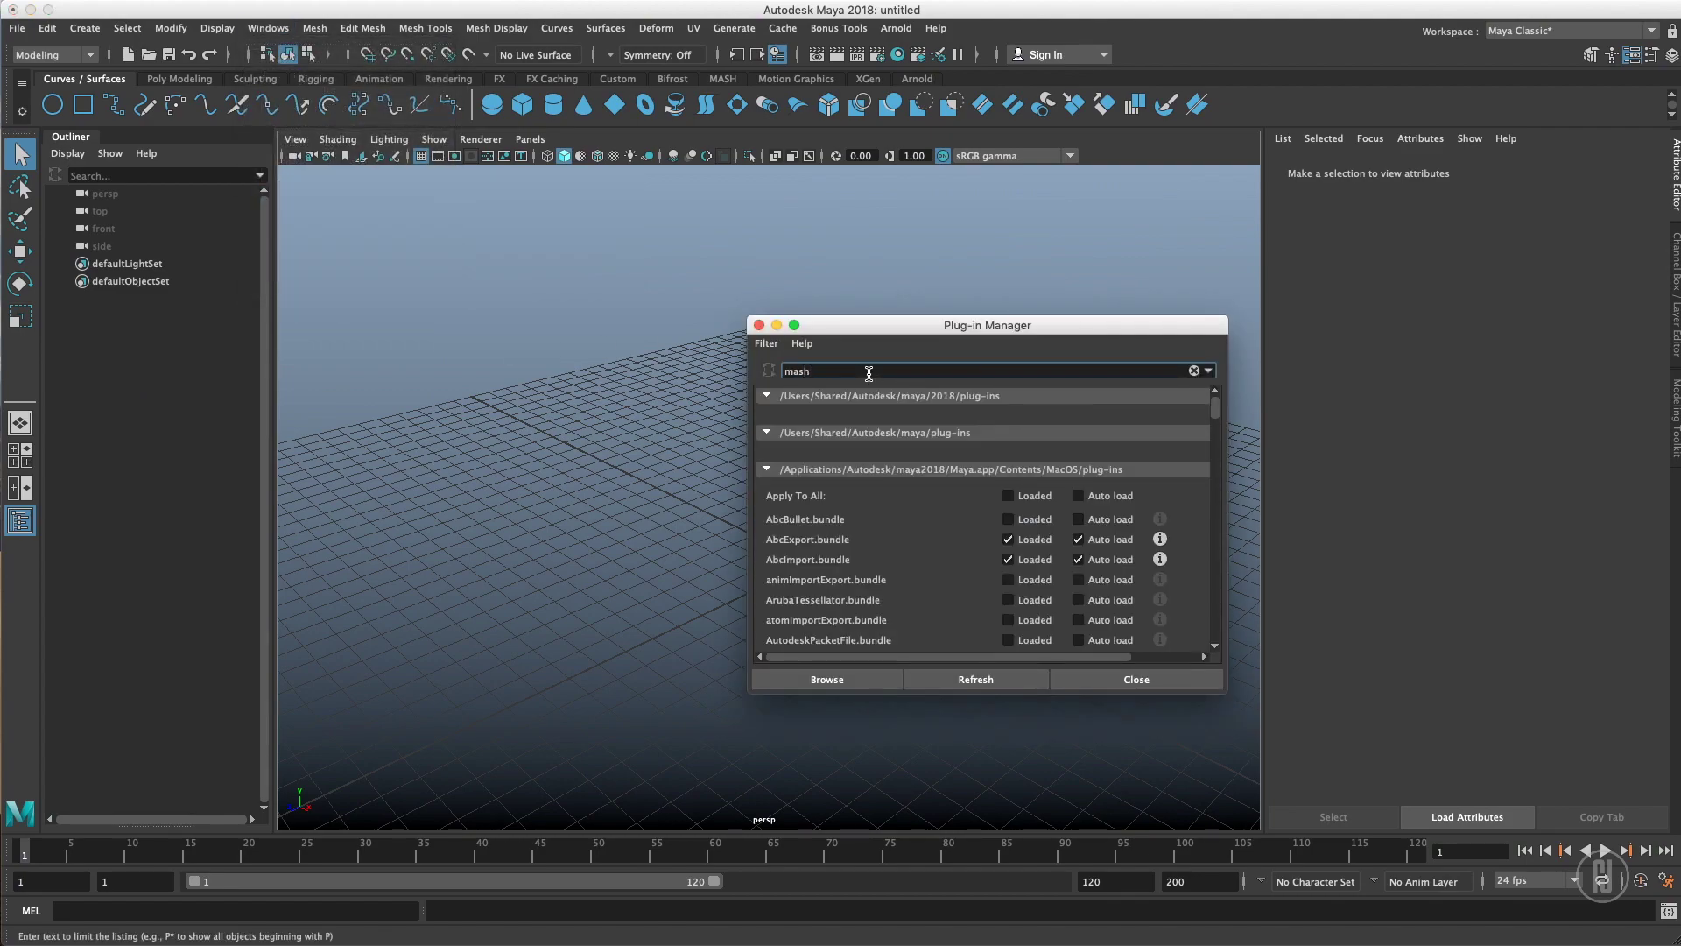
{"action": "key", "text": "Return"}
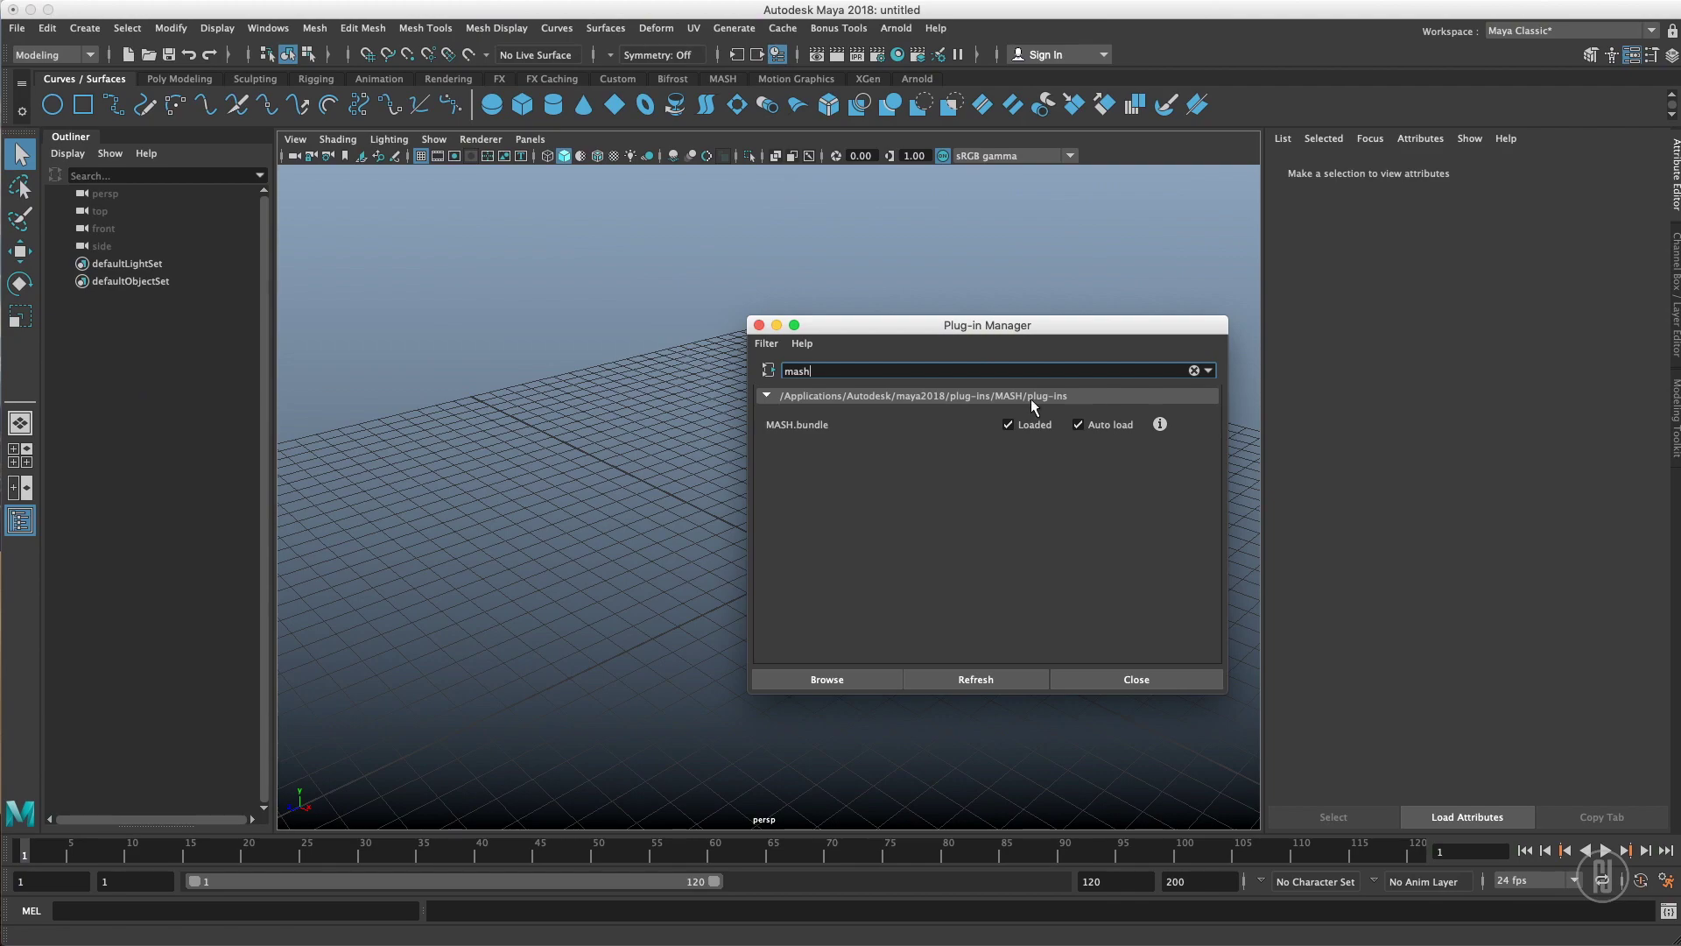
{"action": "left_click", "coordinate": [1132, 680]}
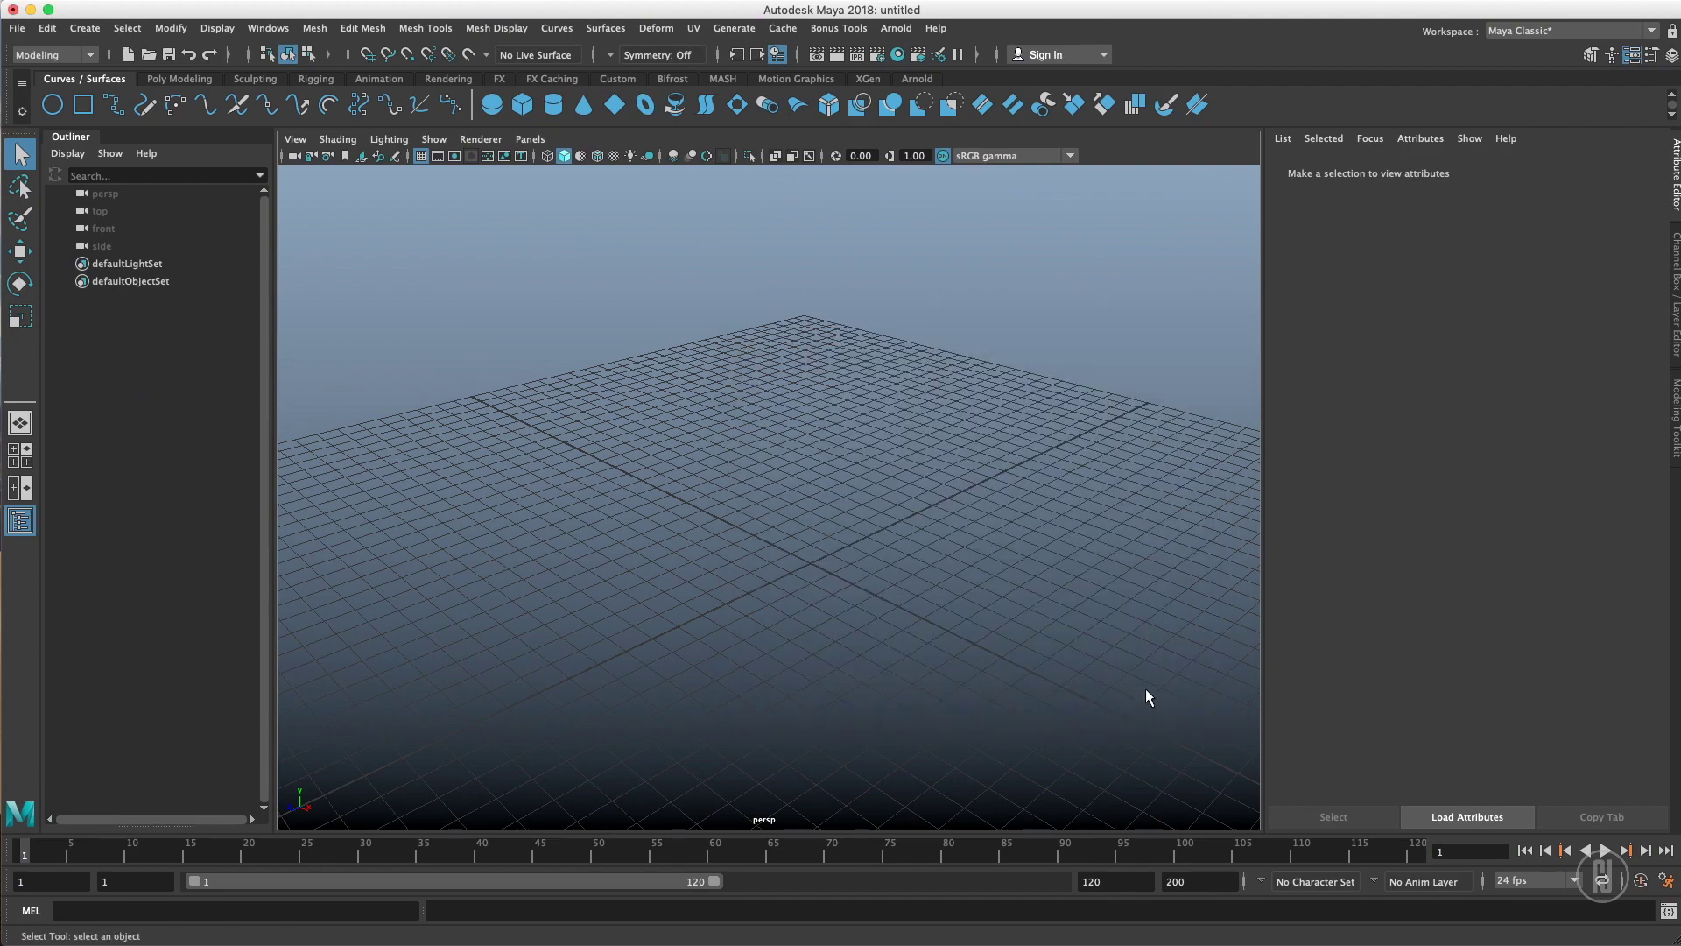
- Switch the menu set to FX and show the MASH shelf tools
{"action": "left_click", "coordinate": [51, 56]}
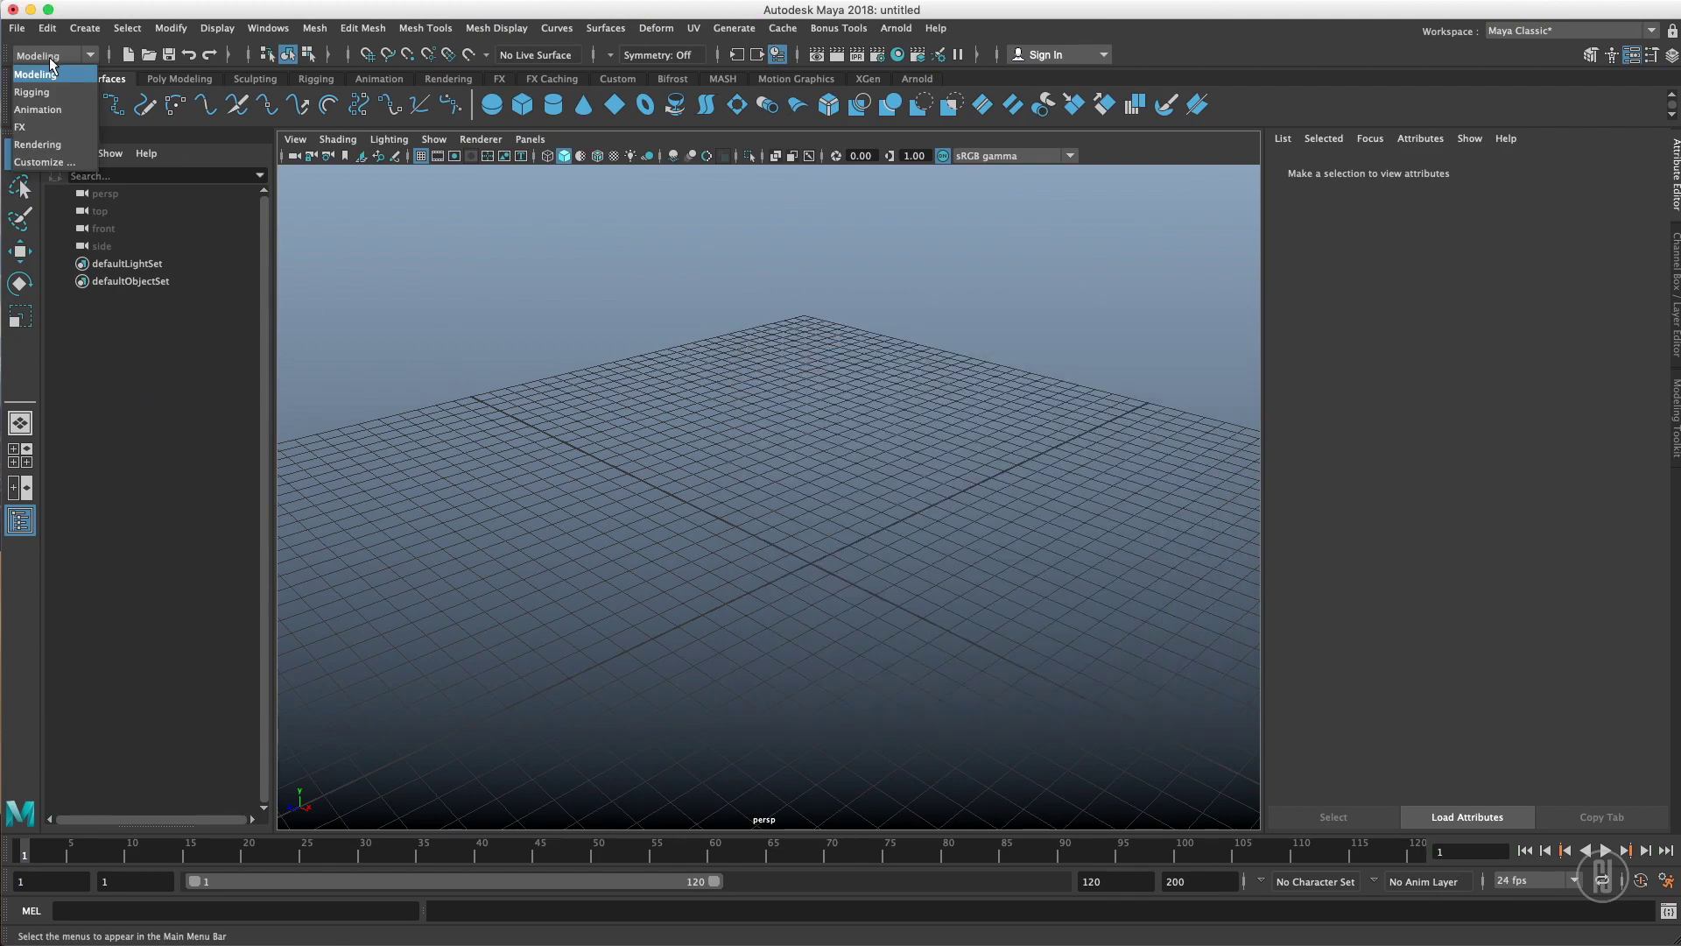
{"action": "left_click", "coordinate": [21, 127]}
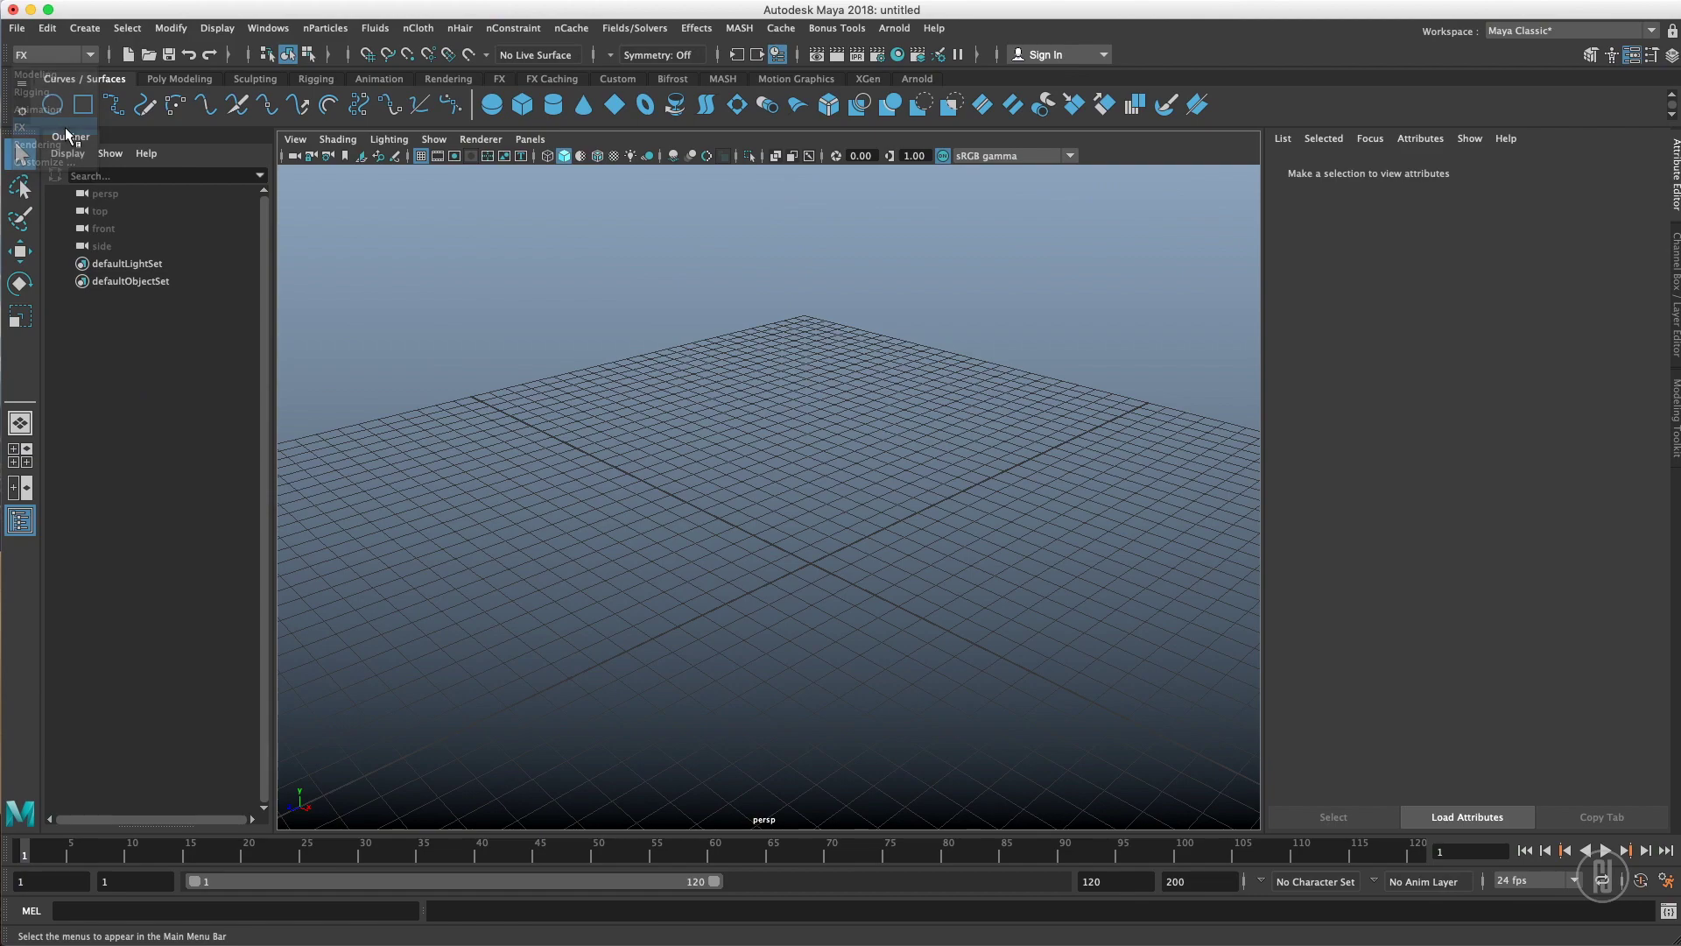
{"action": "left_click", "coordinate": [750, 35]}
{"action": "left_click", "coordinate": [745, 29]}
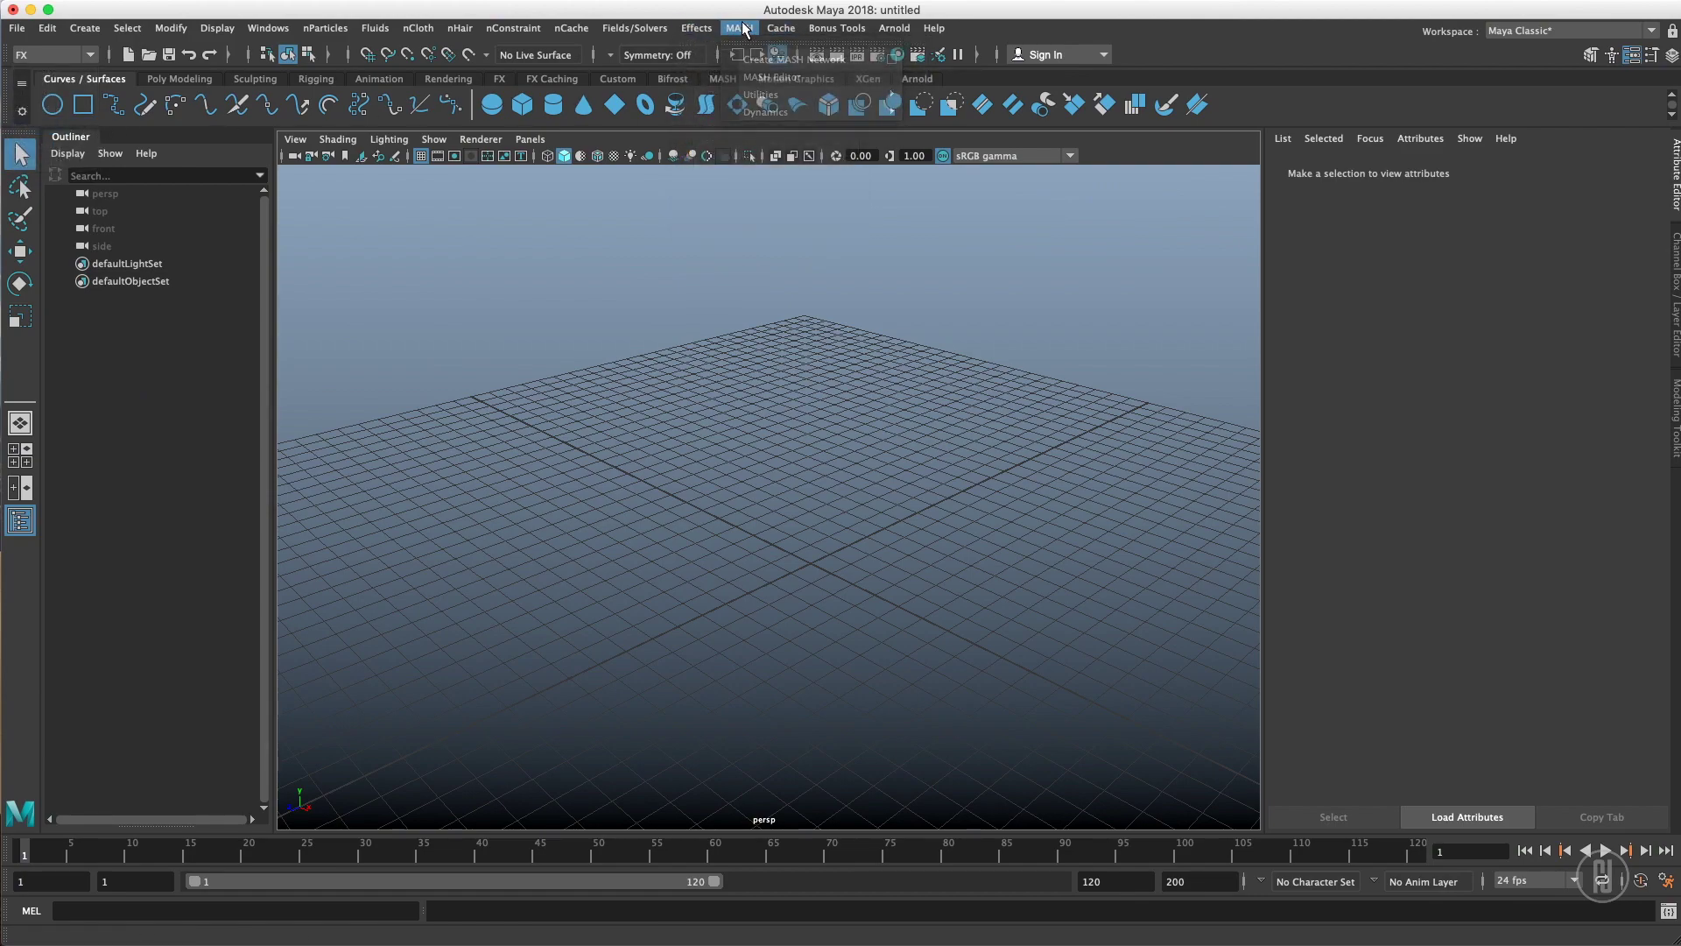
{"action": "left_click", "coordinate": [722, 79]}
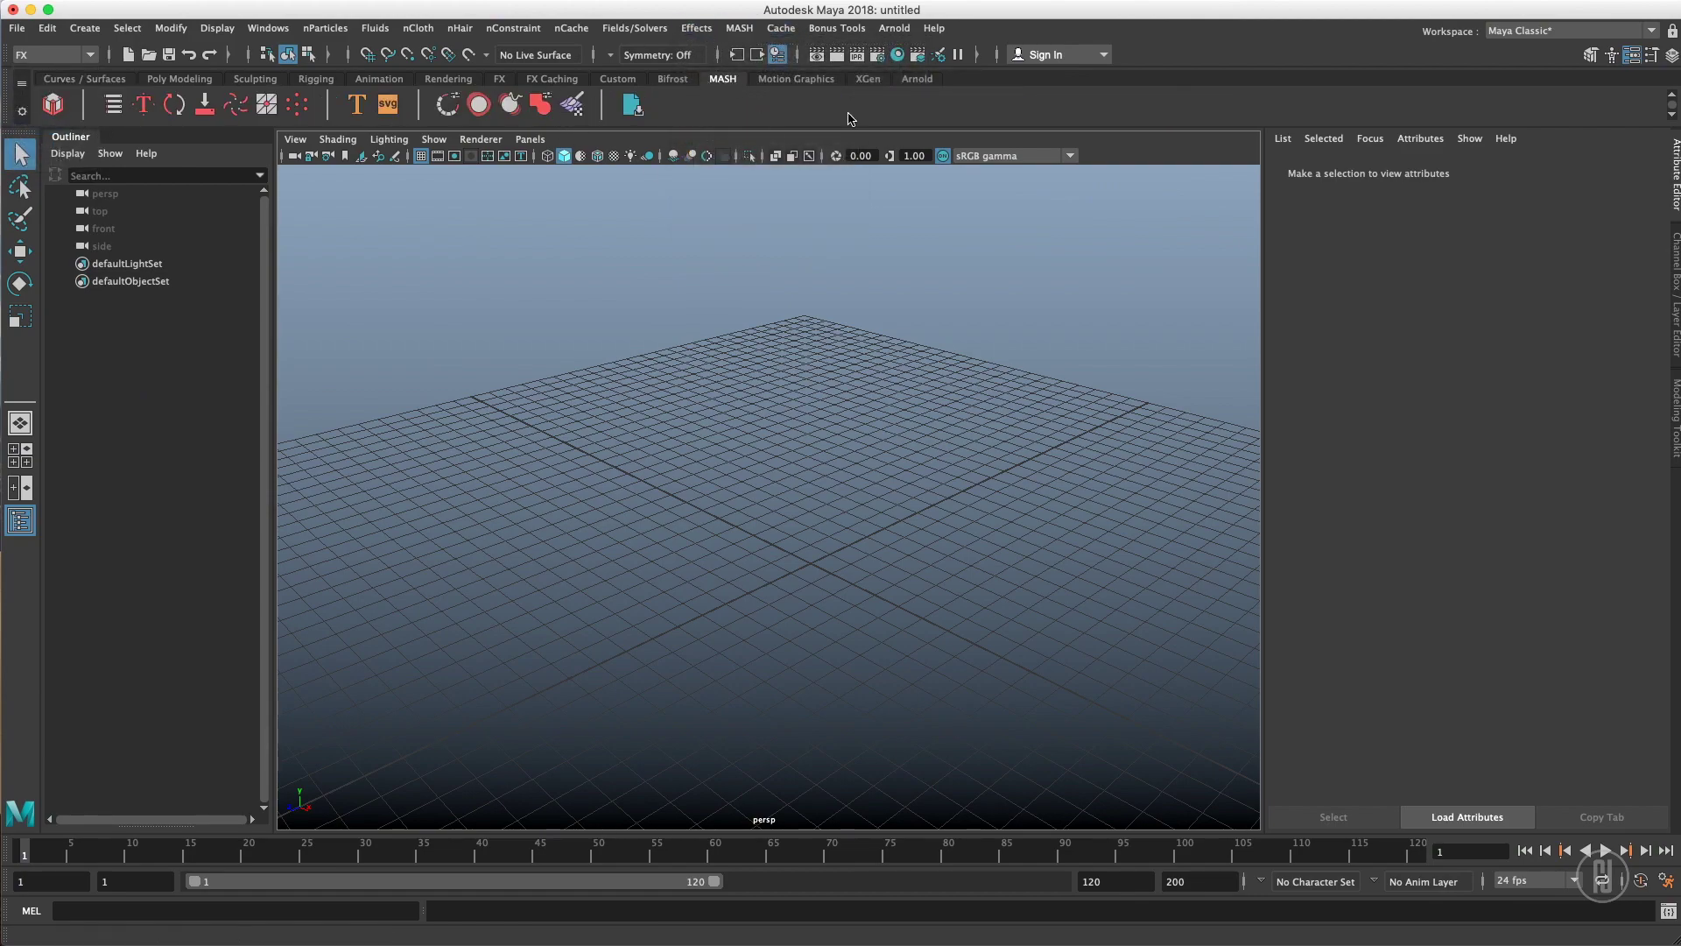
- Create a polygon torus at the centre of the grid and frame it in the view
{"action": "scroll", "coordinate": [769, 394], "scroll_direction": "down", "scroll_amount": 5}
{"action": "left_click_drag", "start_coordinate": [703, 395], "coordinate": [780, 417], "text": "alt"}
{"action": "right_click_drag", "start_coordinate": [848, 399], "coordinate": [902, 417], "text": "shift"}
{"action": "key", "text": "f"}
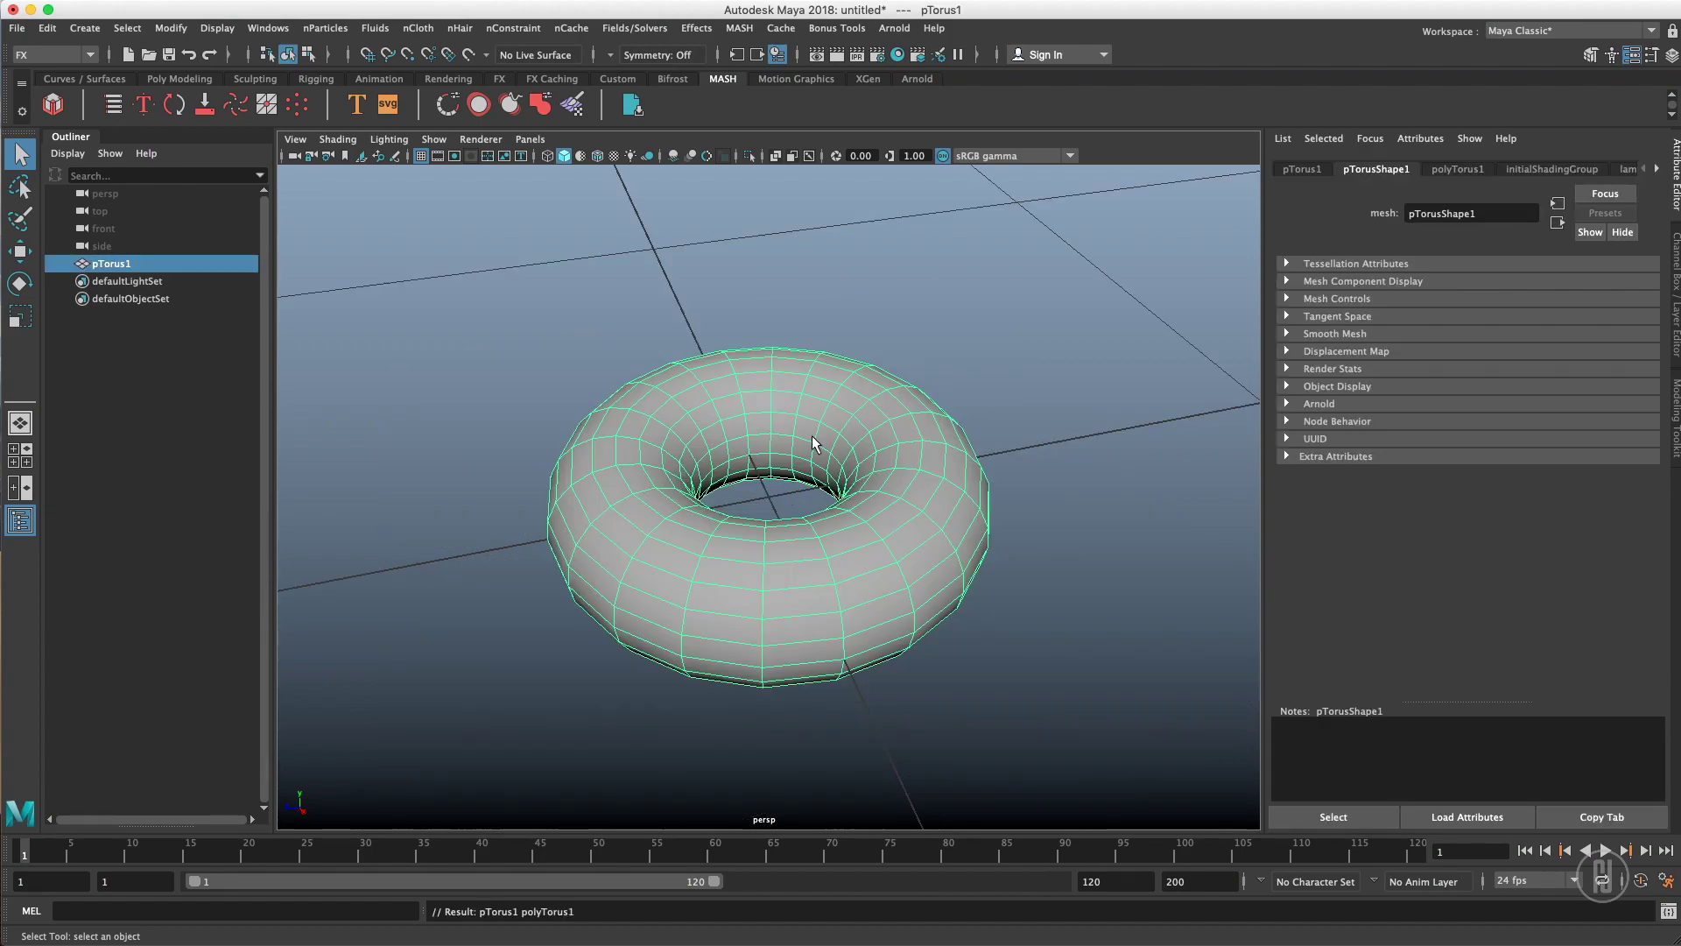
{"action": "right_click_drag", "start_coordinate": [799, 460], "coordinate": [718, 422], "text": "alt"}
- Set the torus's axis subdivisions and height subdivisions to 8
{"action": "left_click", "coordinate": [1461, 170]}
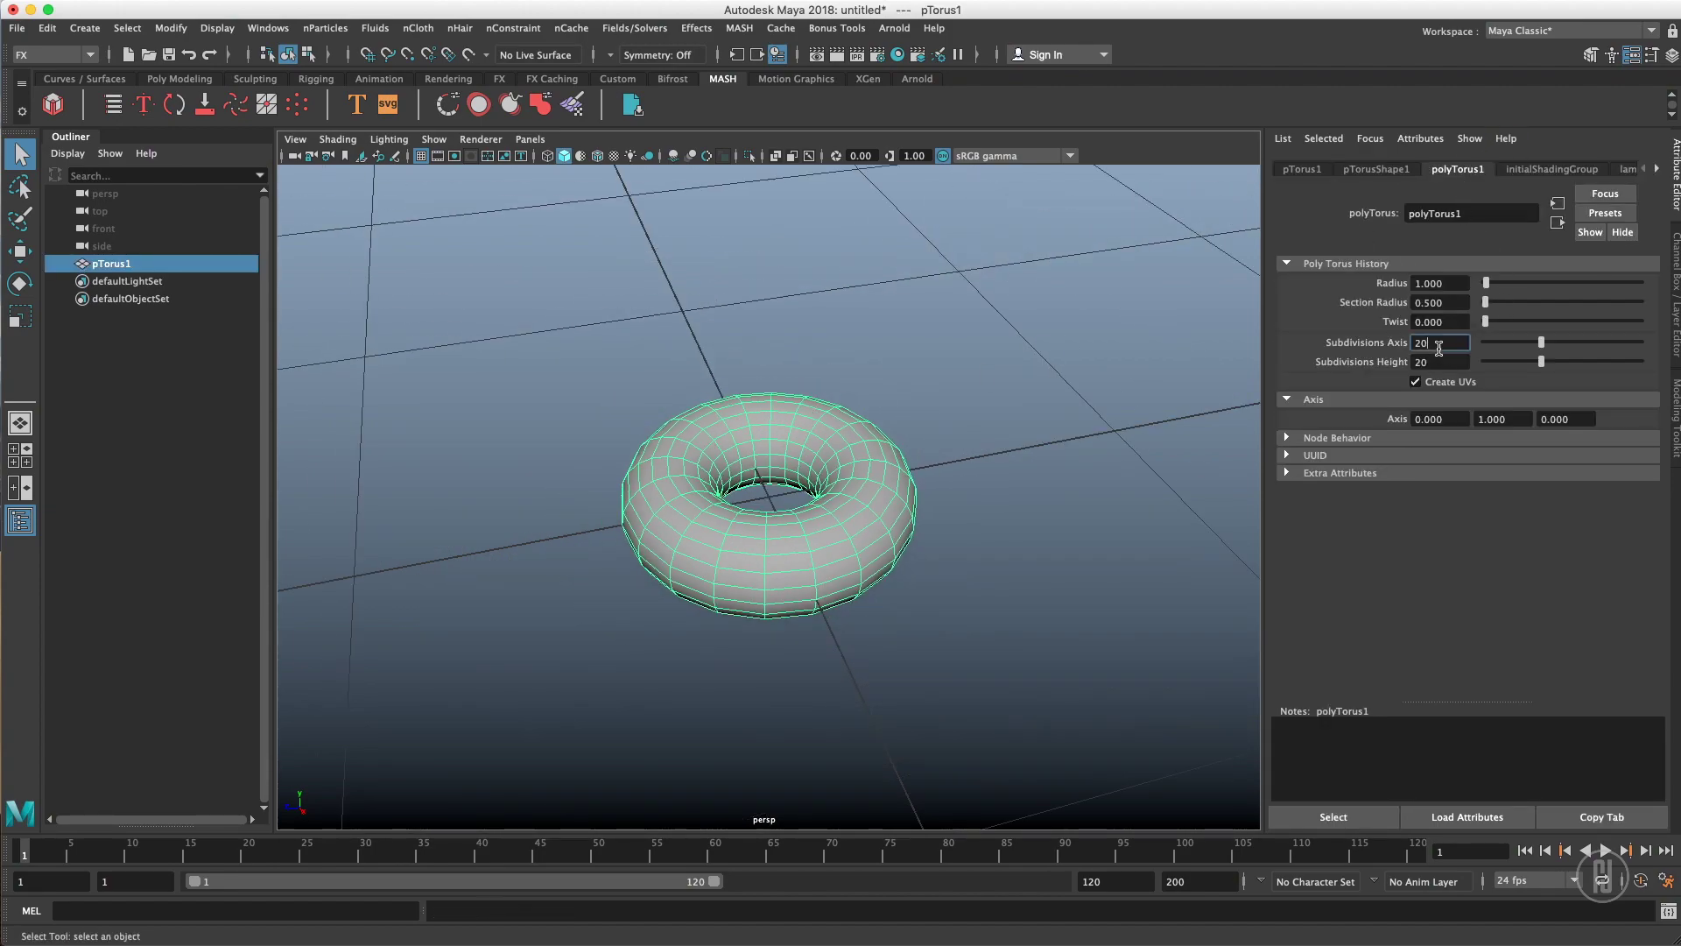
{"action": "type", "text": "8"}
{"action": "key", "text": "Tab"}
{"action": "type", "text": "8"}
- Delete the faces of one half of the torus, leaving an open half ring
{"action": "left_click_drag", "start_coordinate": [1006, 364], "coordinate": [848, 420], "text": "alt"}
{"action": "right_click_drag", "start_coordinate": [854, 476], "coordinate": [858, 411]}
{"action": "left_click_drag", "start_coordinate": [807, 338], "coordinate": [1061, 677]}
{"action": "key", "text": "Delete"}
- Move the vertices of the remaining half ring away from the grid centre, then reselect it as an object
{"action": "left_click_drag", "start_coordinate": [709, 372], "coordinate": [552, 679], "text": "alt"}
{"action": "key", "text": "F9"}
{"action": "key", "text": "w"}
{"action": "left_click_drag", "start_coordinate": [662, 502], "coordinate": [573, 506]}
{"action": "key", "text": "q"}
{"action": "left_click", "coordinate": [751, 350]}
{"action": "left_click_drag", "start_coordinate": [750, 350], "coordinate": [797, 358], "text": "alt"}
{"action": "left_click", "coordinate": [599, 484]}
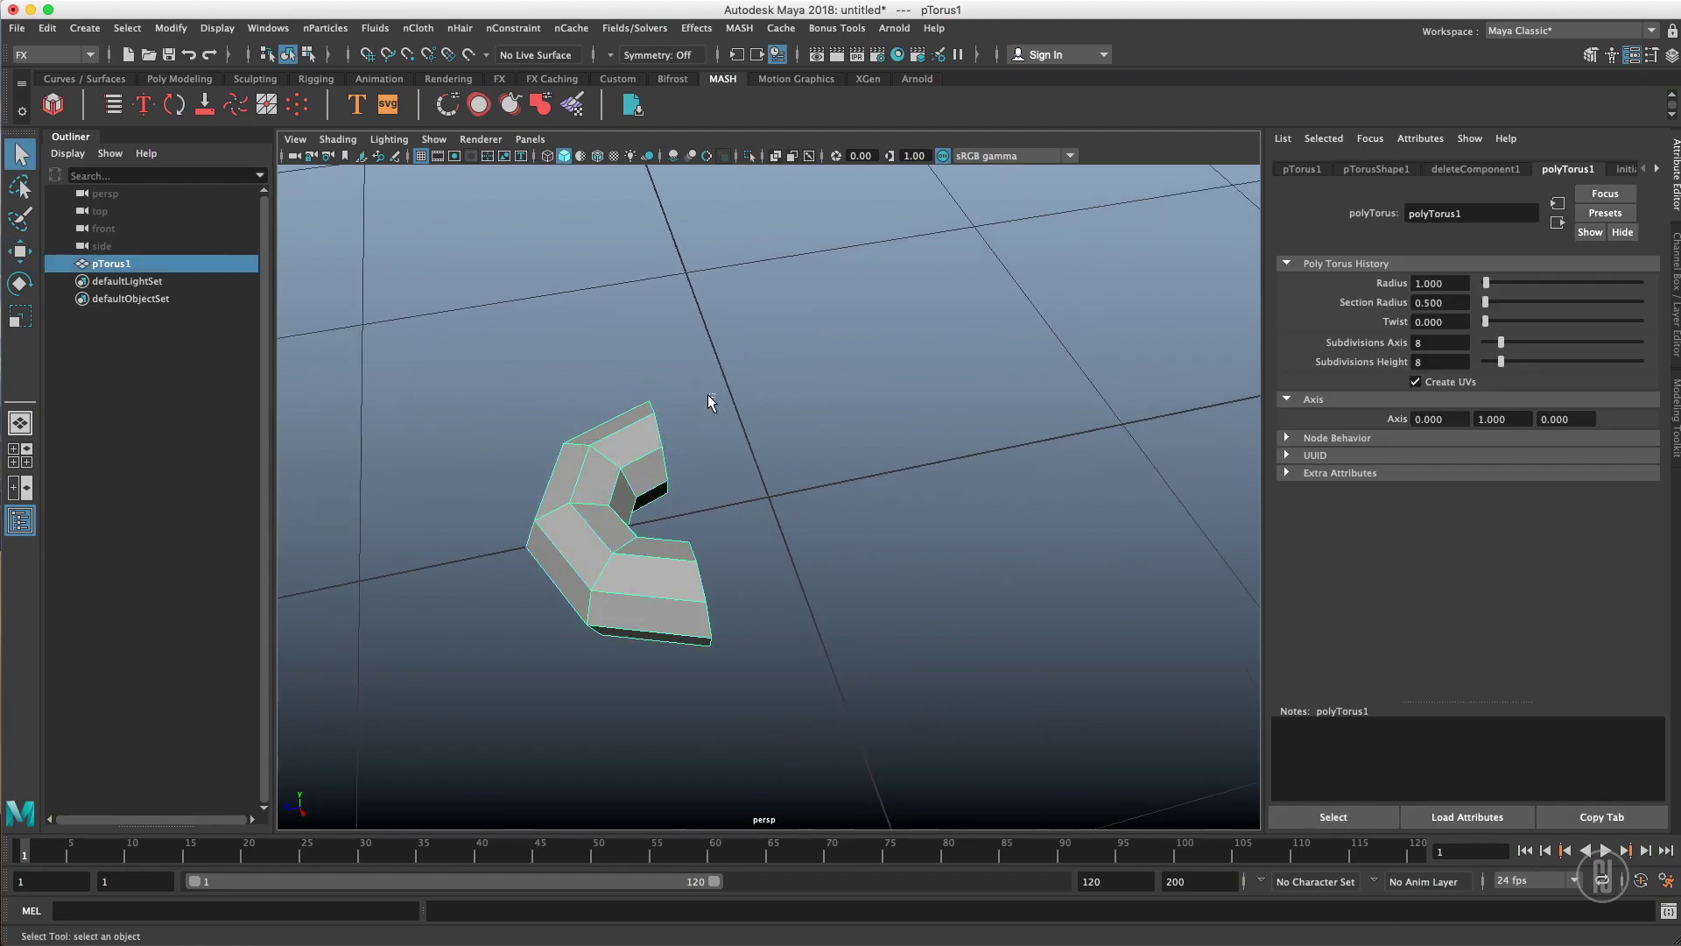
- Mirror the half ring across the world Z axis to form the opposite end of the link
{"action": "key", "text": "w"}
{"action": "left_click_drag", "start_coordinate": [690, 493], "coordinate": [686, 552], "text": "alt"}
{"action": "left_click_drag", "start_coordinate": [792, 494], "coordinate": [790, 420], "text": "alt"}
{"action": "key", "text": "q"}
{"action": "right_click", "coordinate": [782, 425], "text": "shift"}
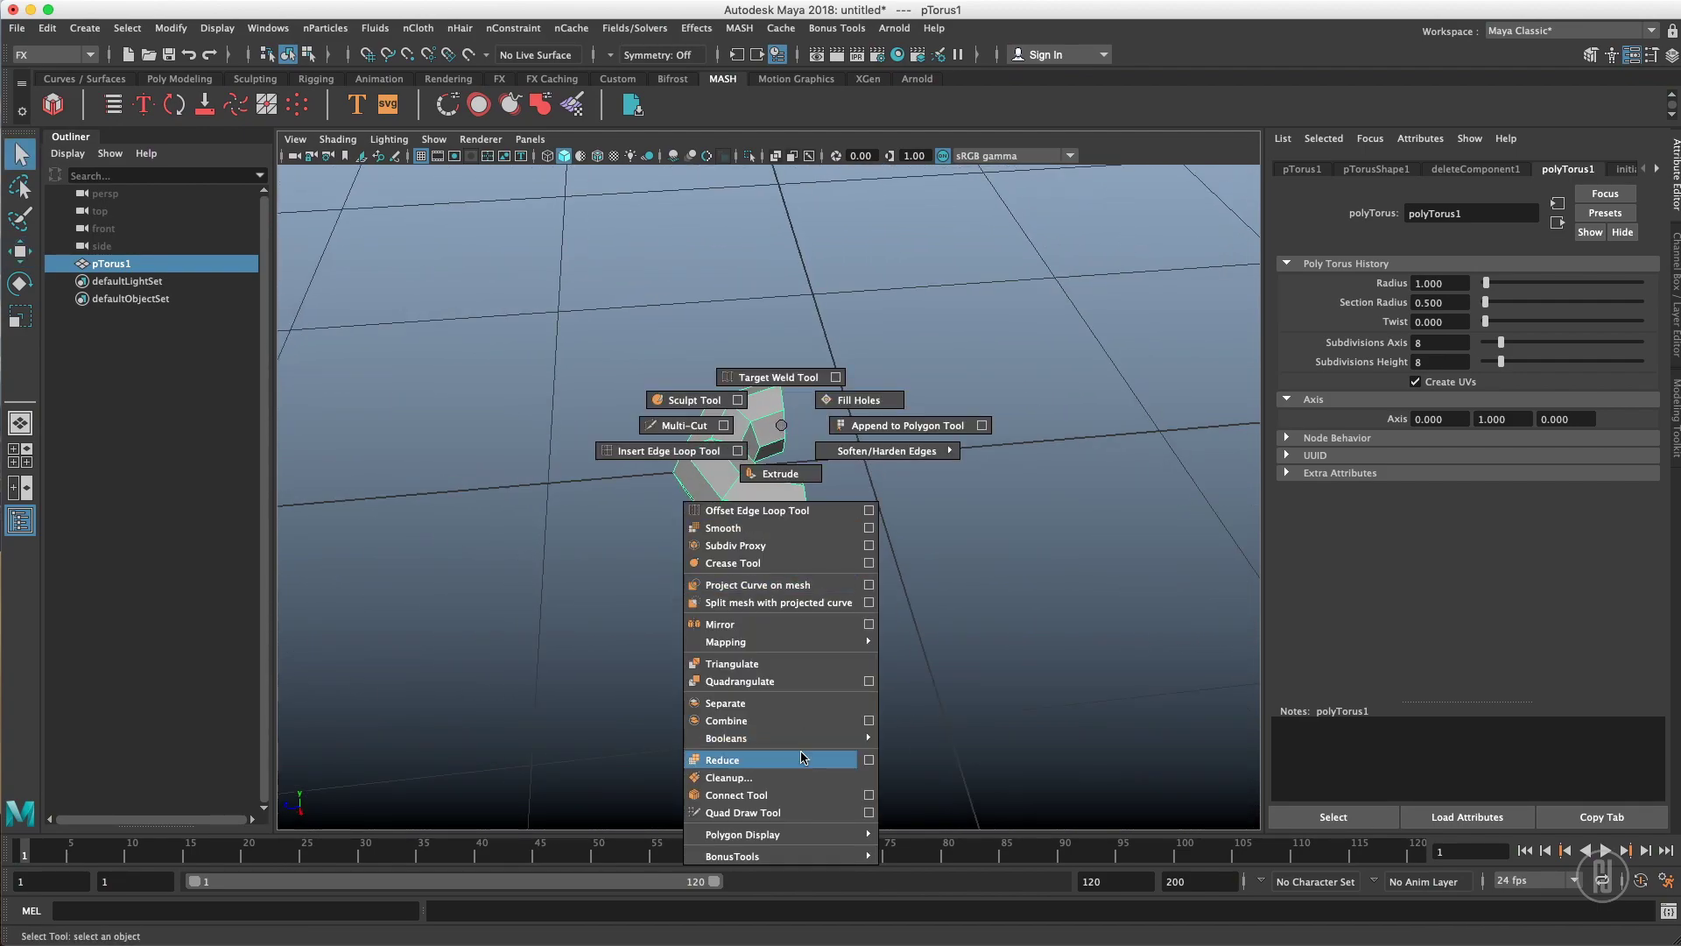
{"action": "left_click", "coordinate": [810, 626]}
{"action": "left_click", "coordinate": [1158, 563]}
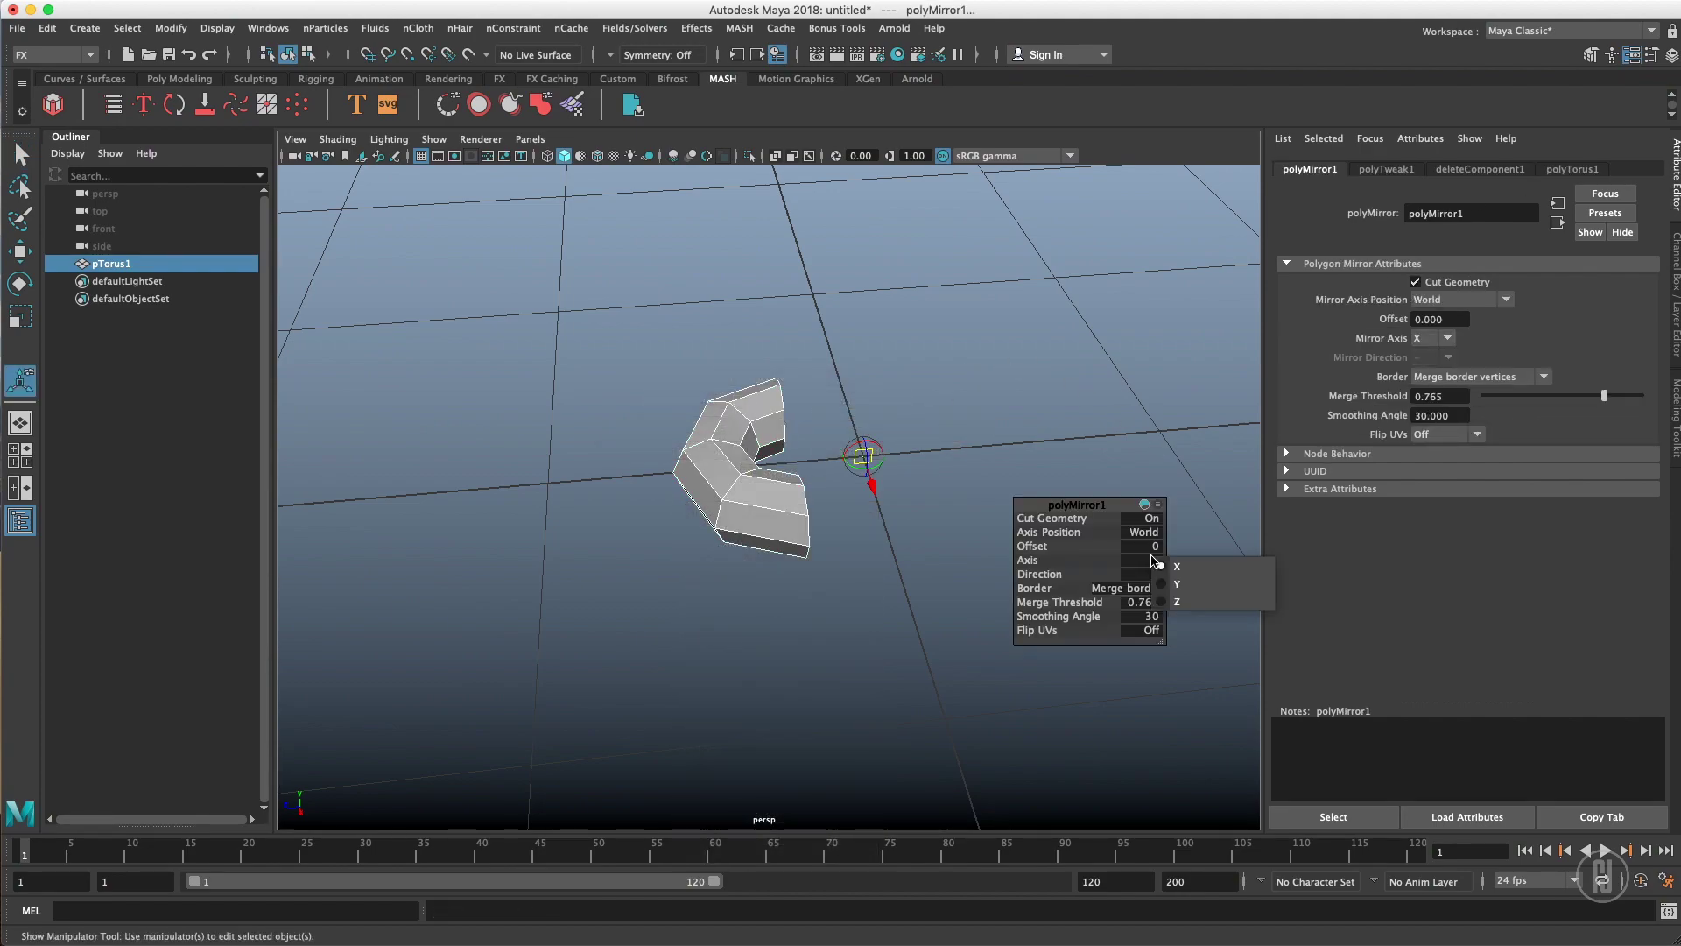
{"action": "left_click", "coordinate": [1183, 600]}
{"action": "left_click", "coordinate": [987, 323]}
{"action": "left_click_drag", "start_coordinate": [987, 323], "coordinate": [925, 467], "text": "alt"}
{"action": "left_click", "coordinate": [926, 468]}
- Bridge the open border edges of the two half rings on both sides to close the chain link
{"action": "right_click_drag", "start_coordinate": [979, 426], "coordinate": [891, 617]}
{"action": "double_click", "coordinate": [925, 406]}
{"action": "key", "text": "q"}
{"action": "left_click", "coordinate": [797, 540]}
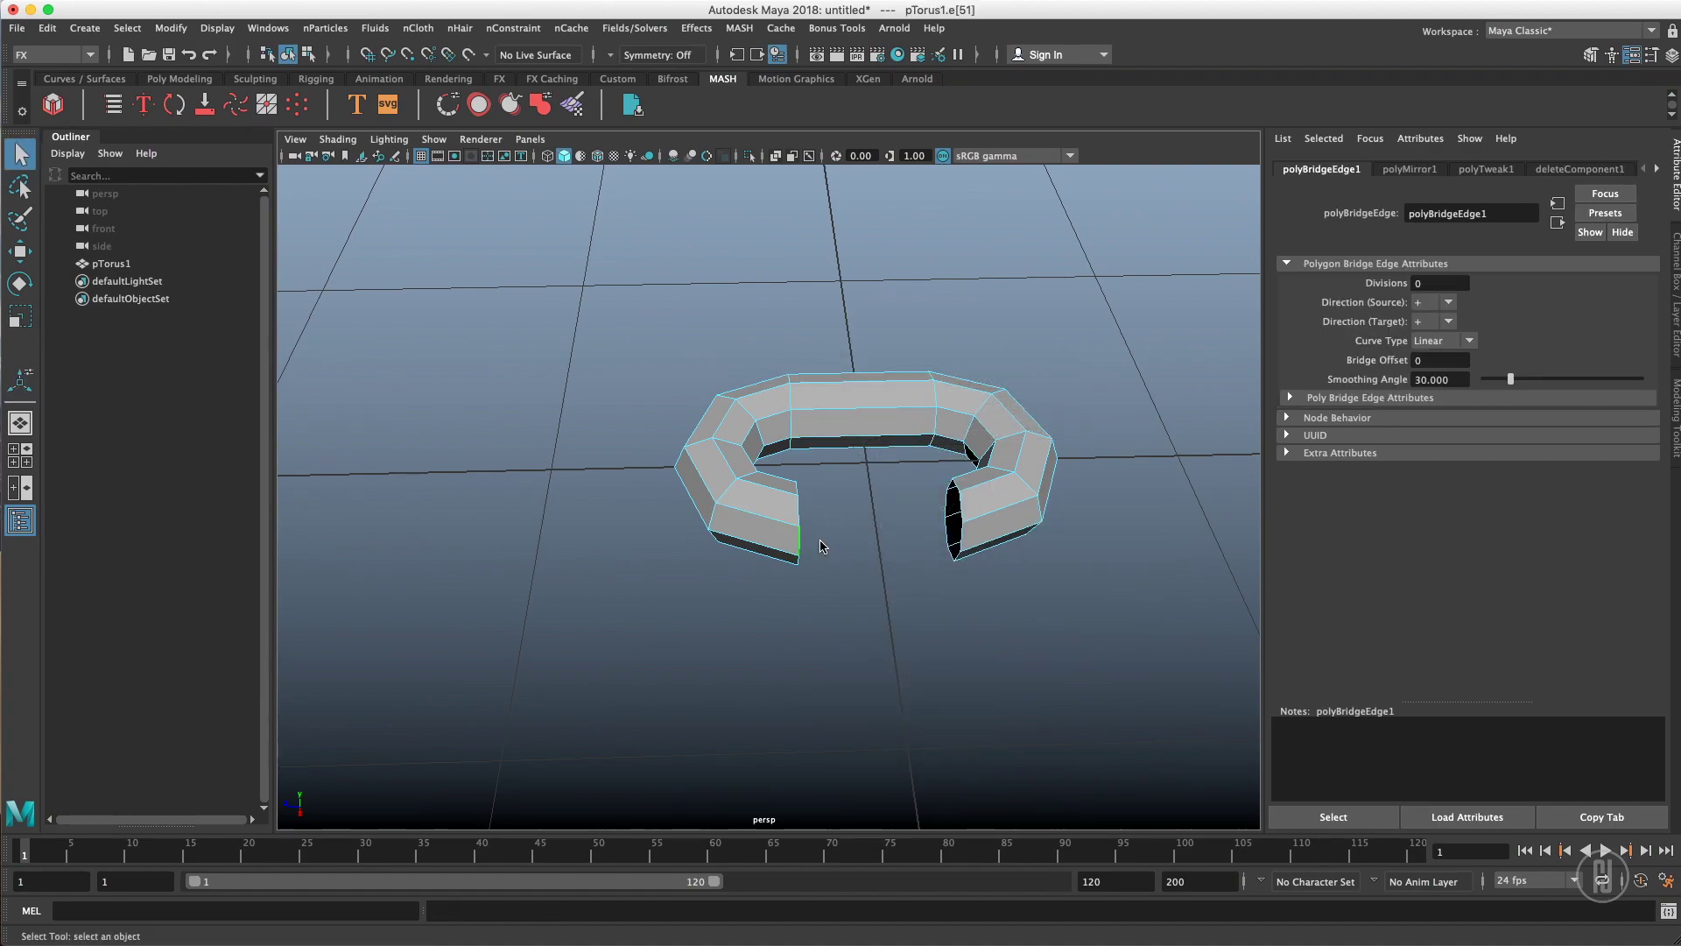
{"action": "left_click", "coordinate": [948, 530], "text": "shift"}
{"action": "double_click", "coordinate": [962, 536], "text": "shift"}
{"action": "double_click", "coordinate": [797, 543], "text": "shift"}
{"action": "key", "text": "g"}
- Split the edge rings of both straight sides of the link to add a middle edge loop on each
{"action": "left_click", "coordinate": [871, 504]}
{"action": "right_click_drag", "start_coordinate": [865, 502], "coordinate": [862, 623], "text": "ctrl"}
{"action": "key", "text": "g"}
{"action": "left_click", "coordinate": [865, 406]}
{"action": "key", "text": "g"}
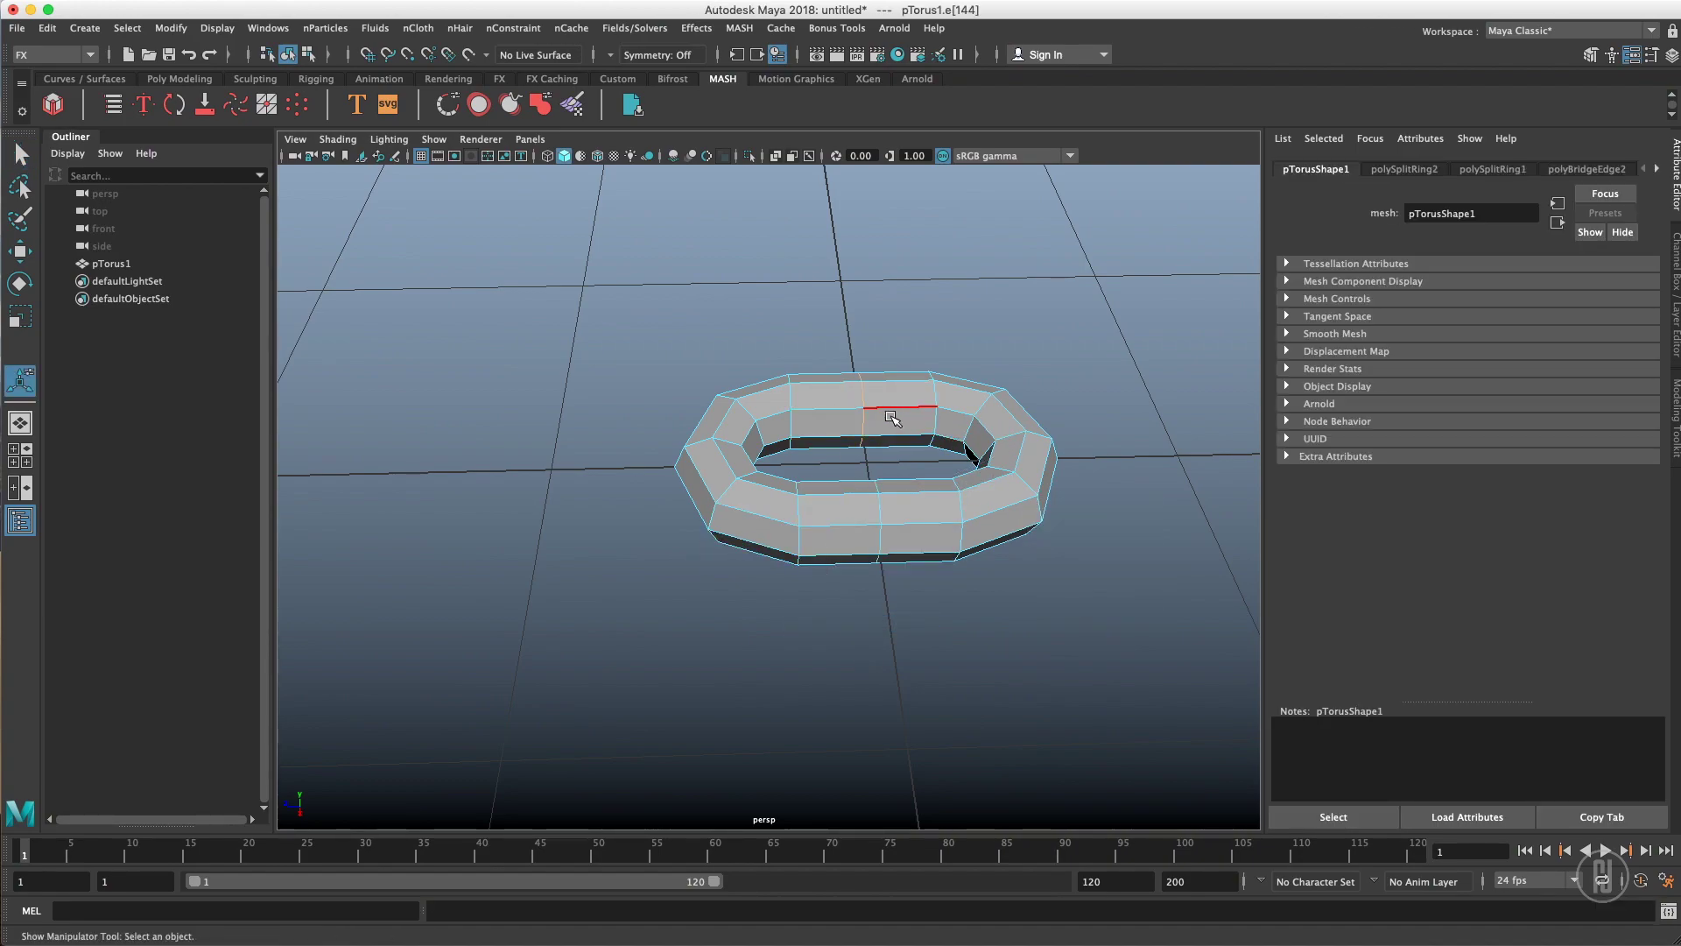
{"action": "right_click_drag", "start_coordinate": [898, 412], "coordinate": [963, 390]}
{"action": "key", "text": "q"}
{"action": "mouse_move", "coordinate": [867, 390]}
{"action": "left_mouse_down", "text": "alt"}
{"action": "mouse_move", "coordinate": [950, 431]}
{"action": "mouse_move", "coordinate": [902, 416]}
{"action": "mouse_move", "coordinate": [894, 372]}
{"action": "left_mouse_up", "text": "alt"}
{"action": "left_click", "coordinate": [944, 429]}
{"action": "right_click_drag", "start_coordinate": [894, 372], "coordinate": [892, 328]}
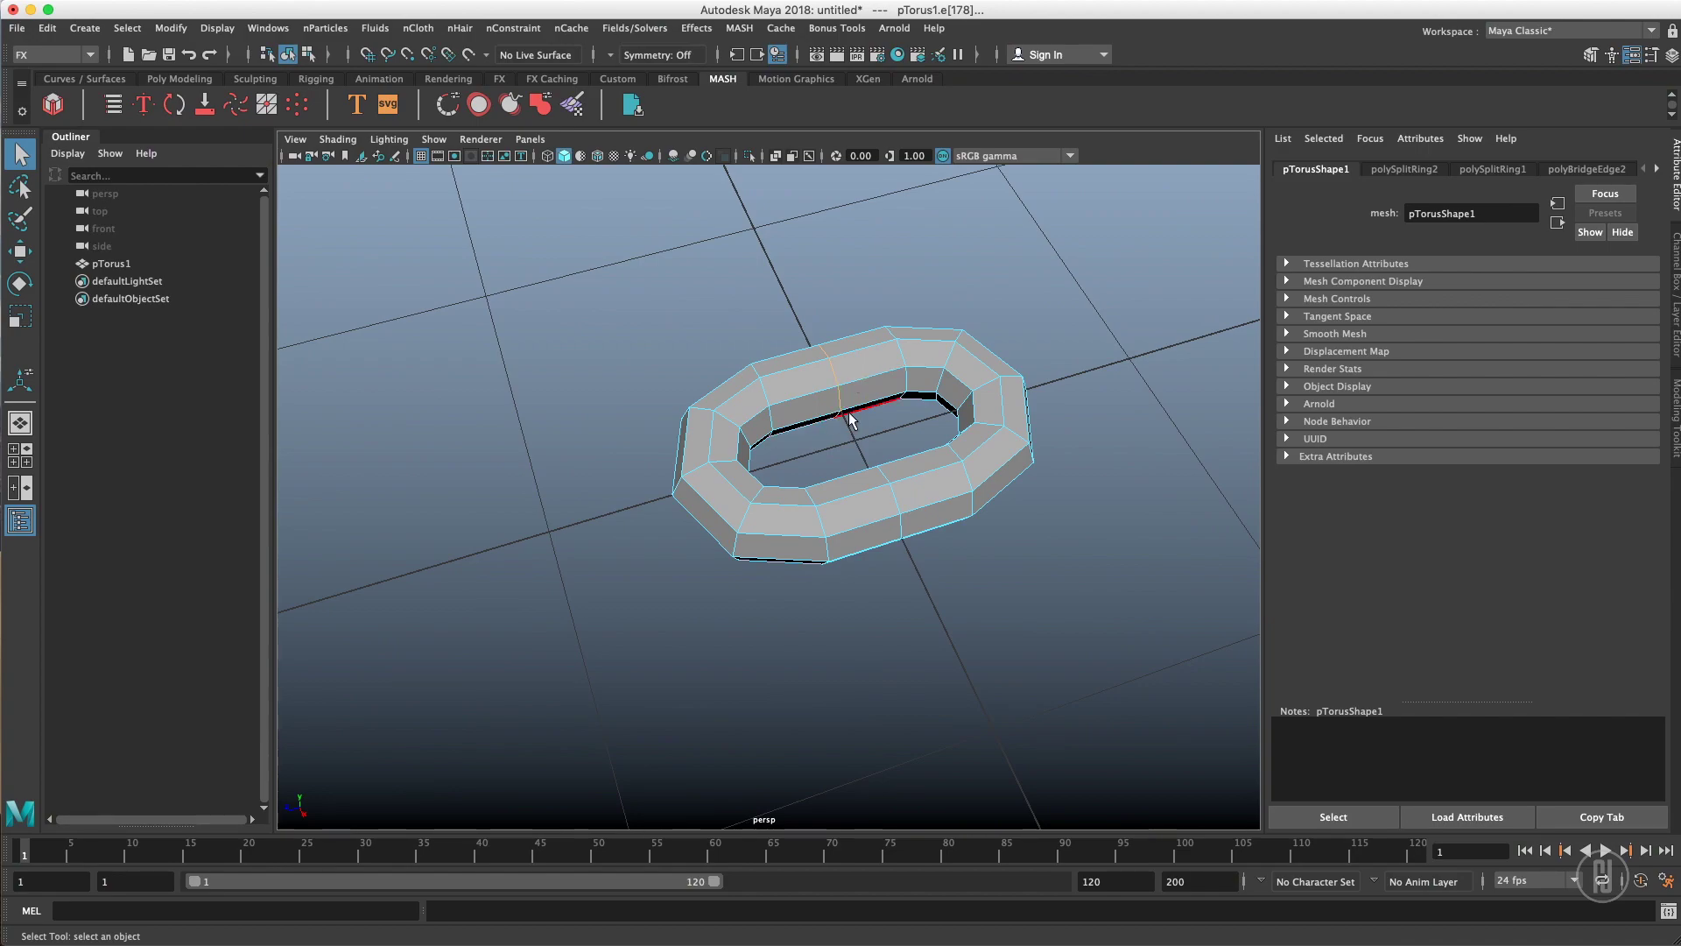
{"action": "right_click", "coordinate": [841, 409], "text": "shift"}
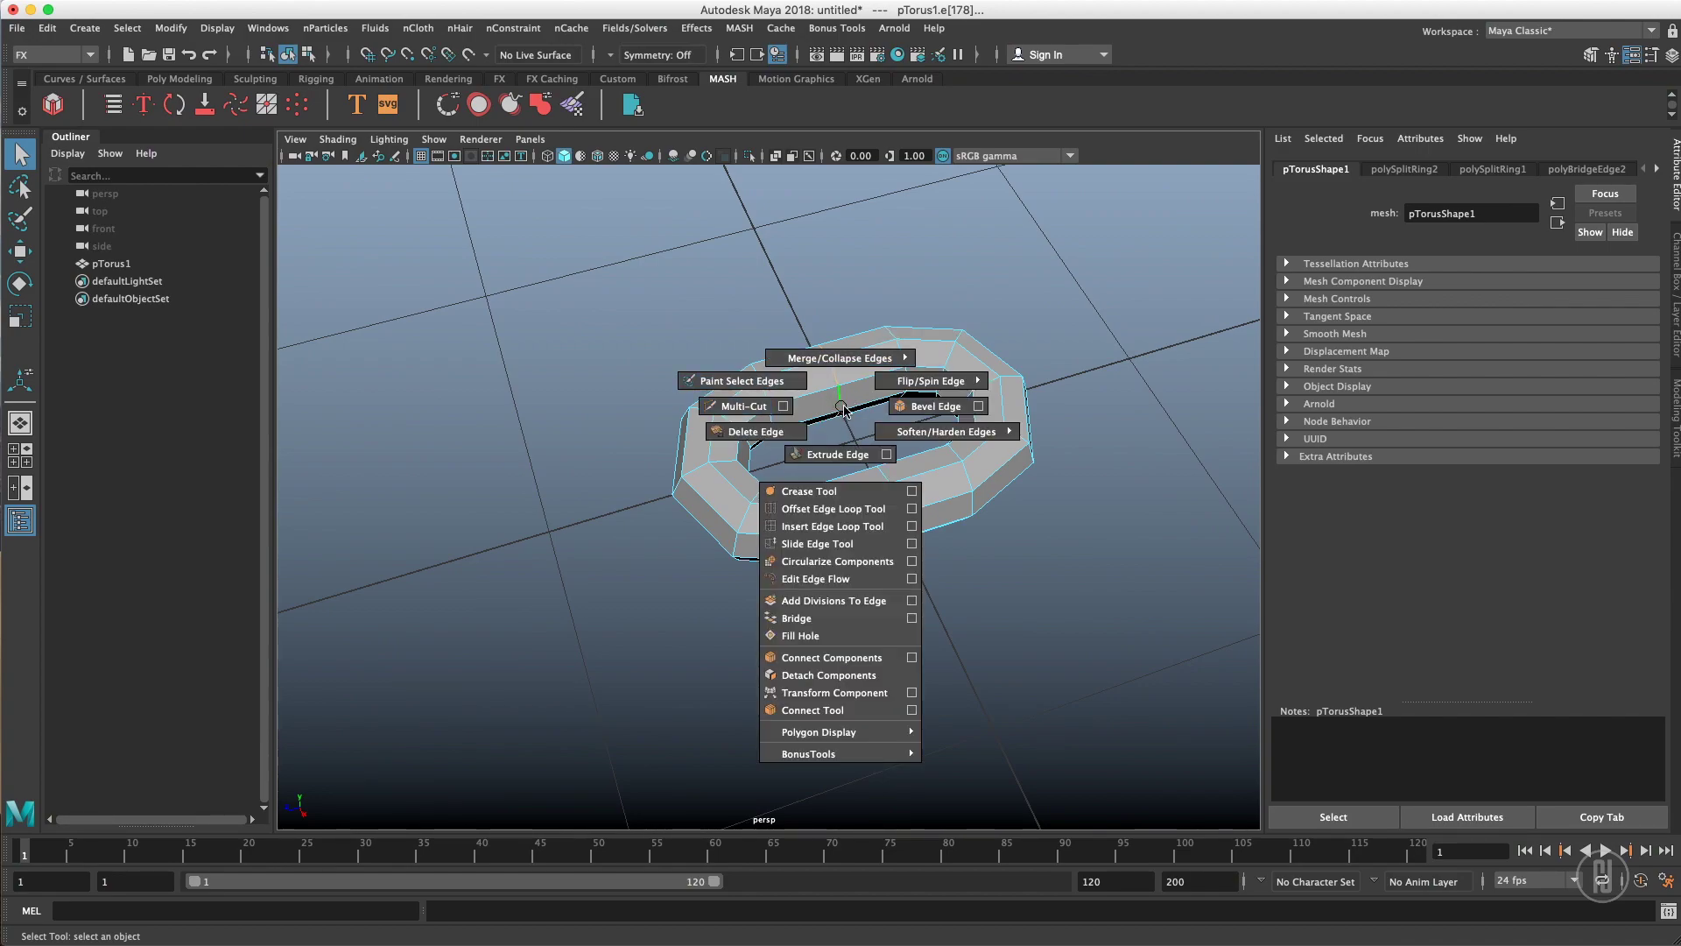
{"action": "left_click", "coordinate": [843, 406]}
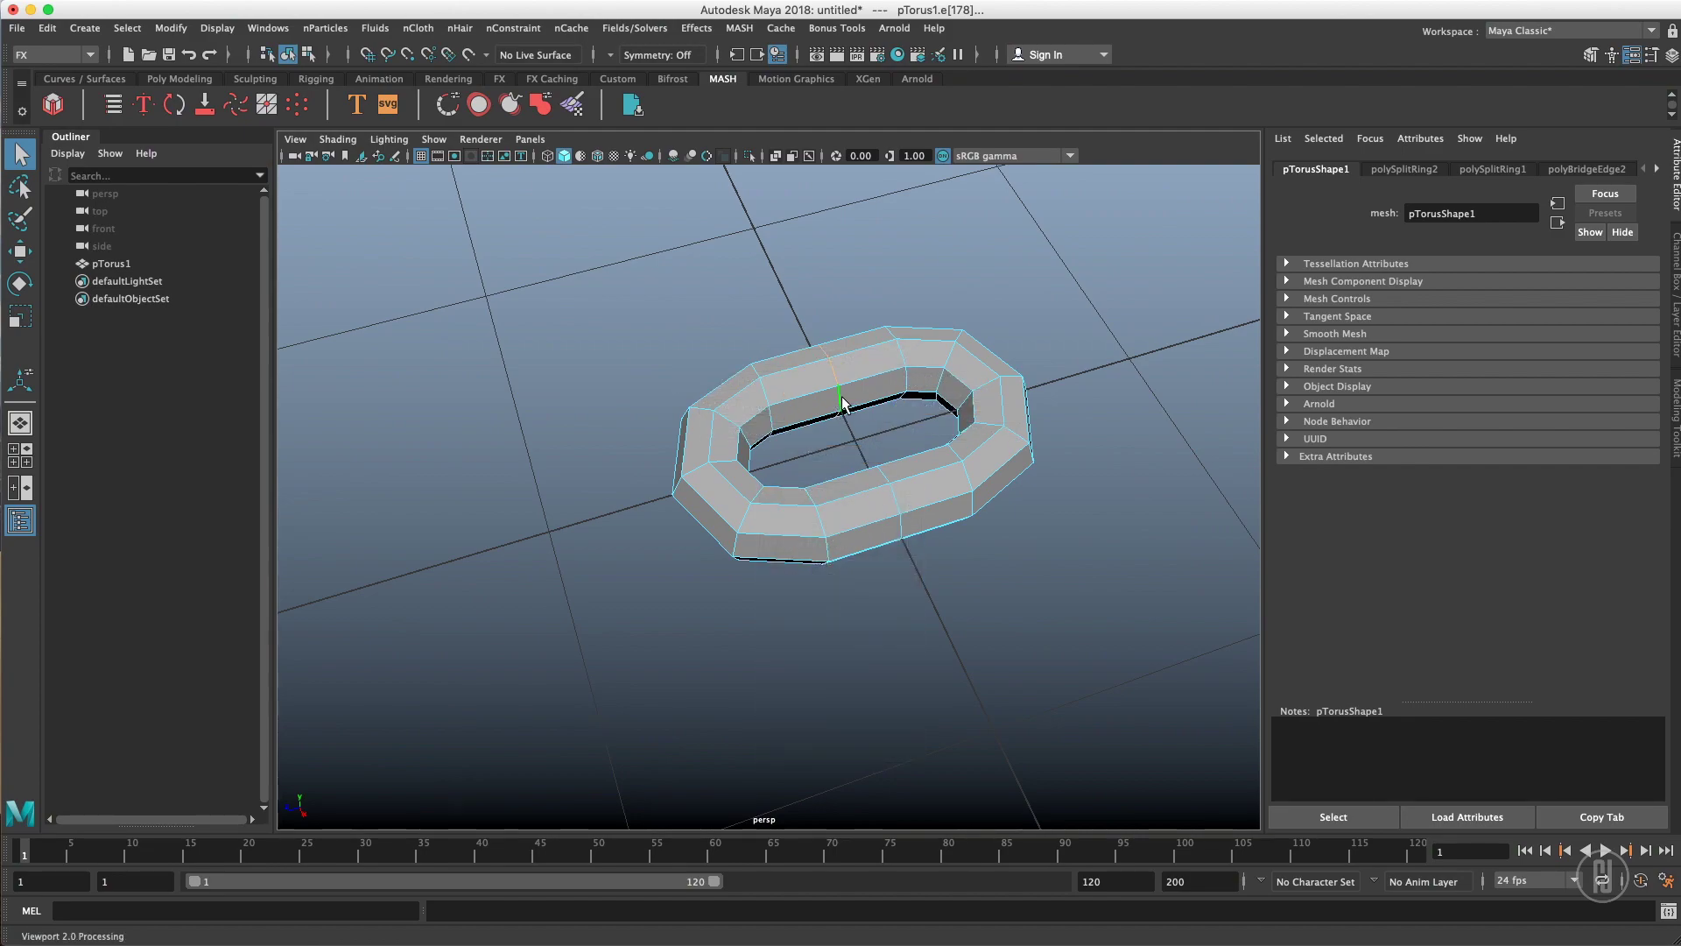
{"action": "mouse_move", "coordinate": [838, 405]}
{"action": "right_mouse_down", "text": "ctrl"}
{"action": "mouse_move", "coordinate": [837, 381]}
{"action": "mouse_move", "coordinate": [854, 416]}
{"action": "mouse_move", "coordinate": [832, 379]}
{"action": "mouse_move", "coordinate": [839, 401]}
{"action": "right_mouse_up", "text": "ctrl"}
- Return to object mode with the whole chain link selected
{"action": "key", "text": "F8"}
{"action": "left_click_drag", "start_coordinate": [1043, 263], "coordinate": [833, 349], "text": "alt"}
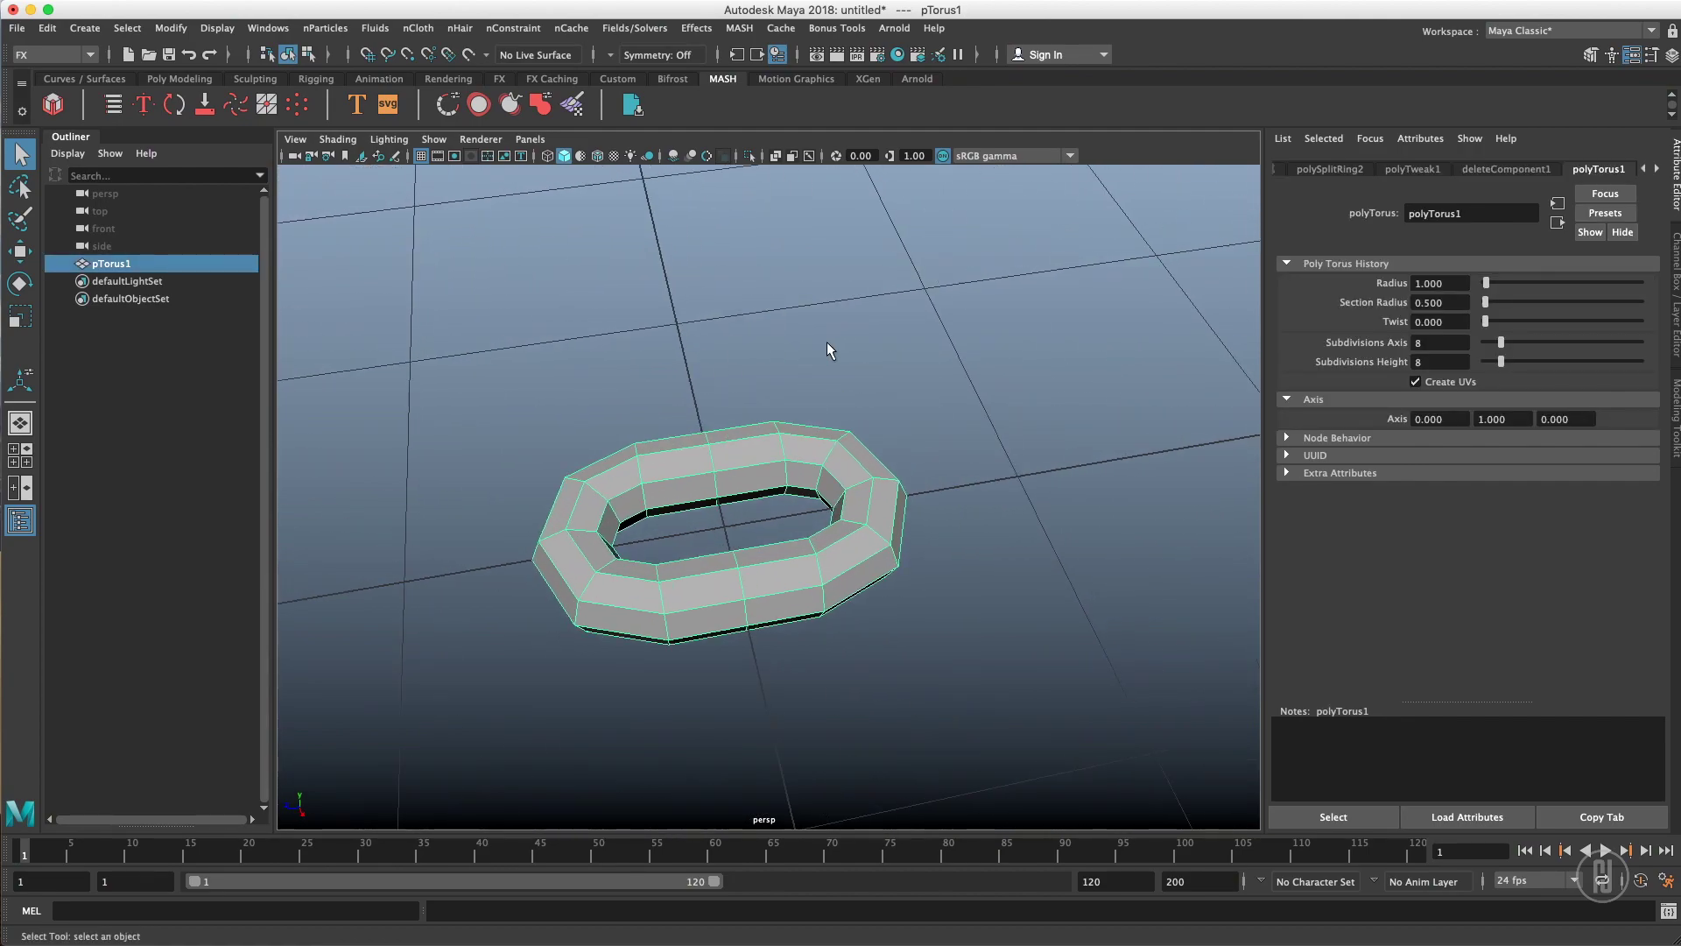
{"action": "left_click", "coordinate": [900, 301]}
{"action": "key", "text": "z"}
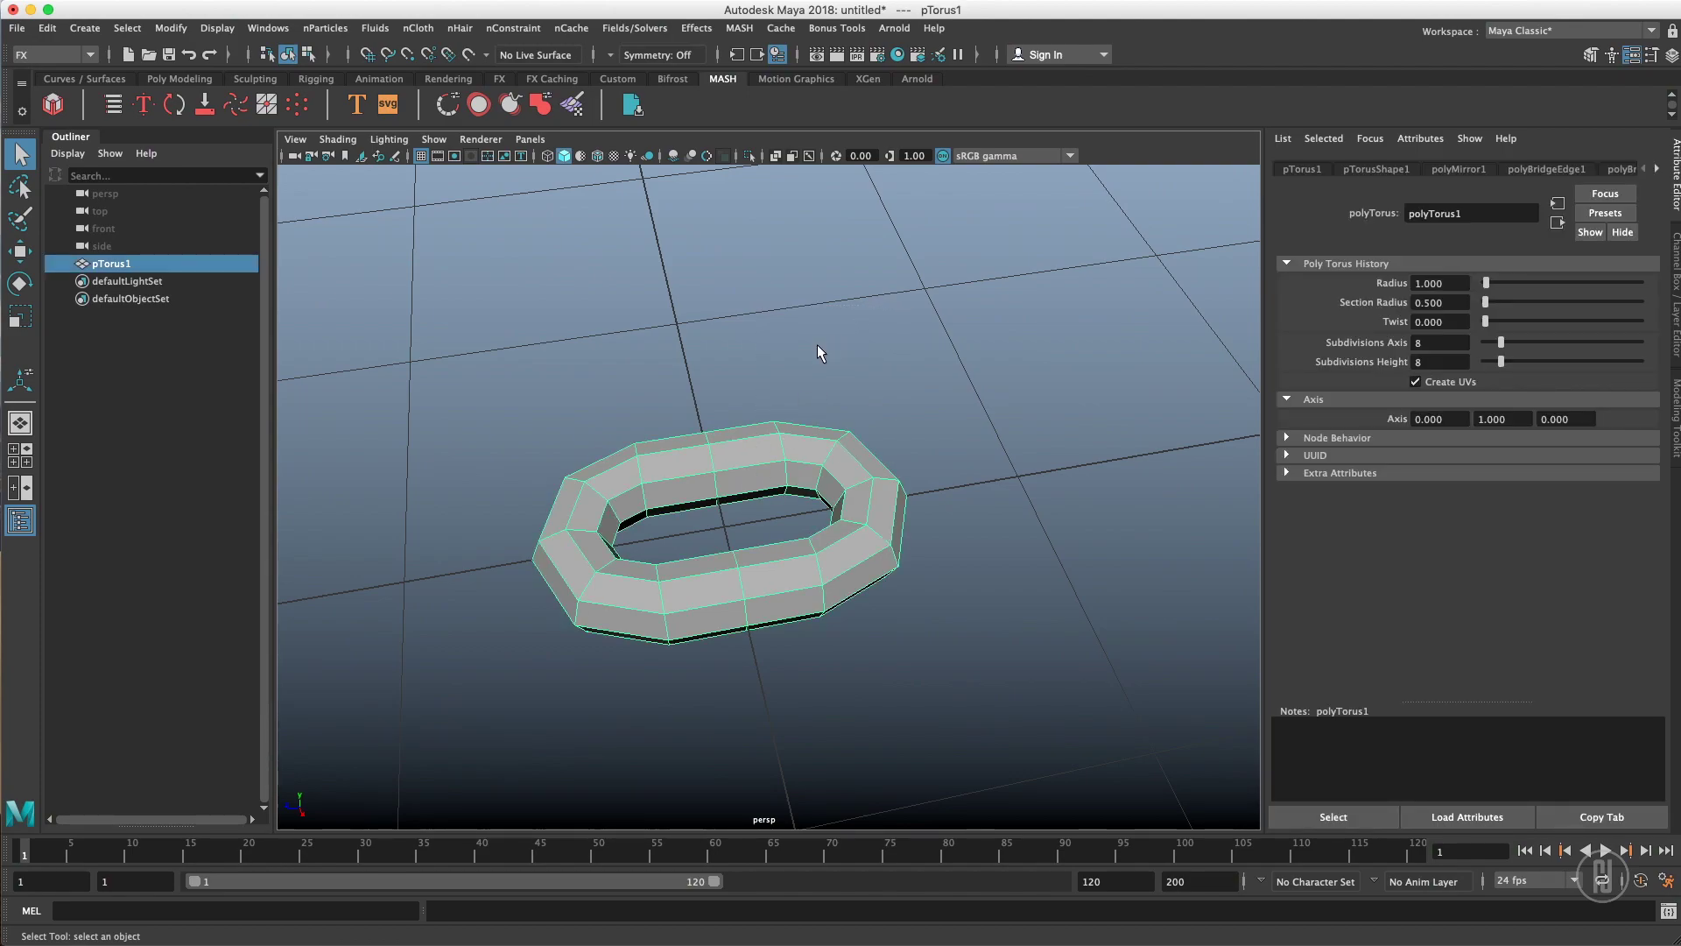
{"action": "left_click", "coordinate": [801, 361]}
{"action": "left_click_drag", "start_coordinate": [802, 361], "coordinate": [775, 476], "text": "alt"}
{"action": "key", "text": "z"}
- Soften the edges of the chain link so it shades smoothly, keeping the link selected
{"action": "right_click", "coordinate": [771, 471], "text": "shift"}
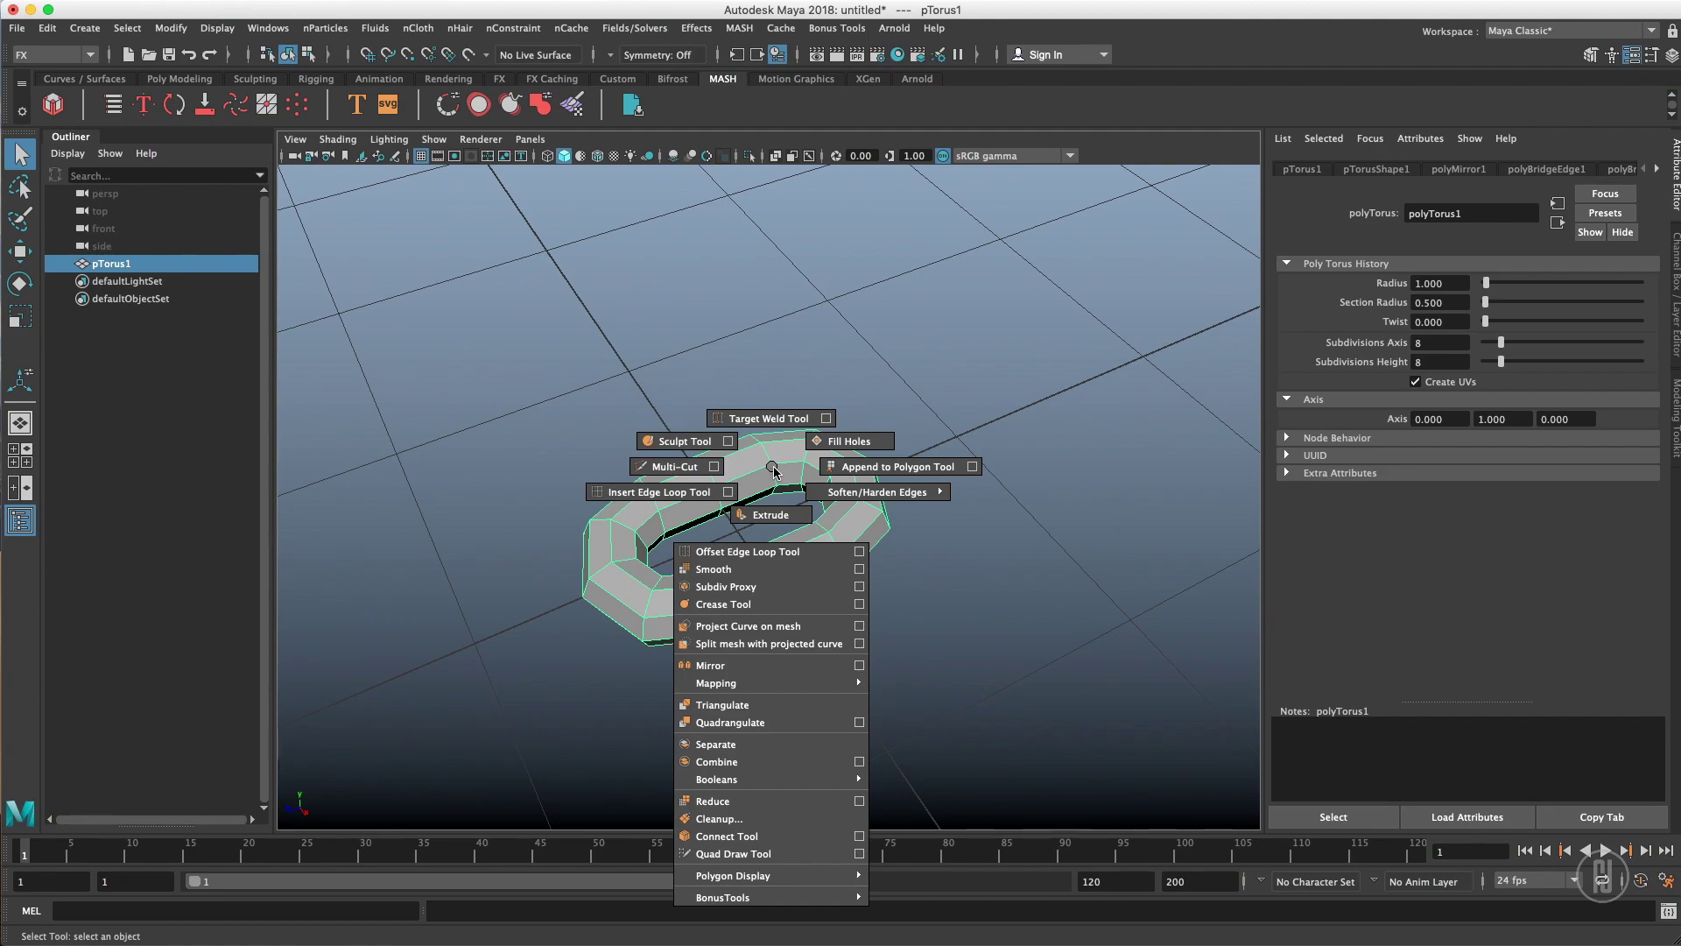
{"action": "key", "text": "space"}
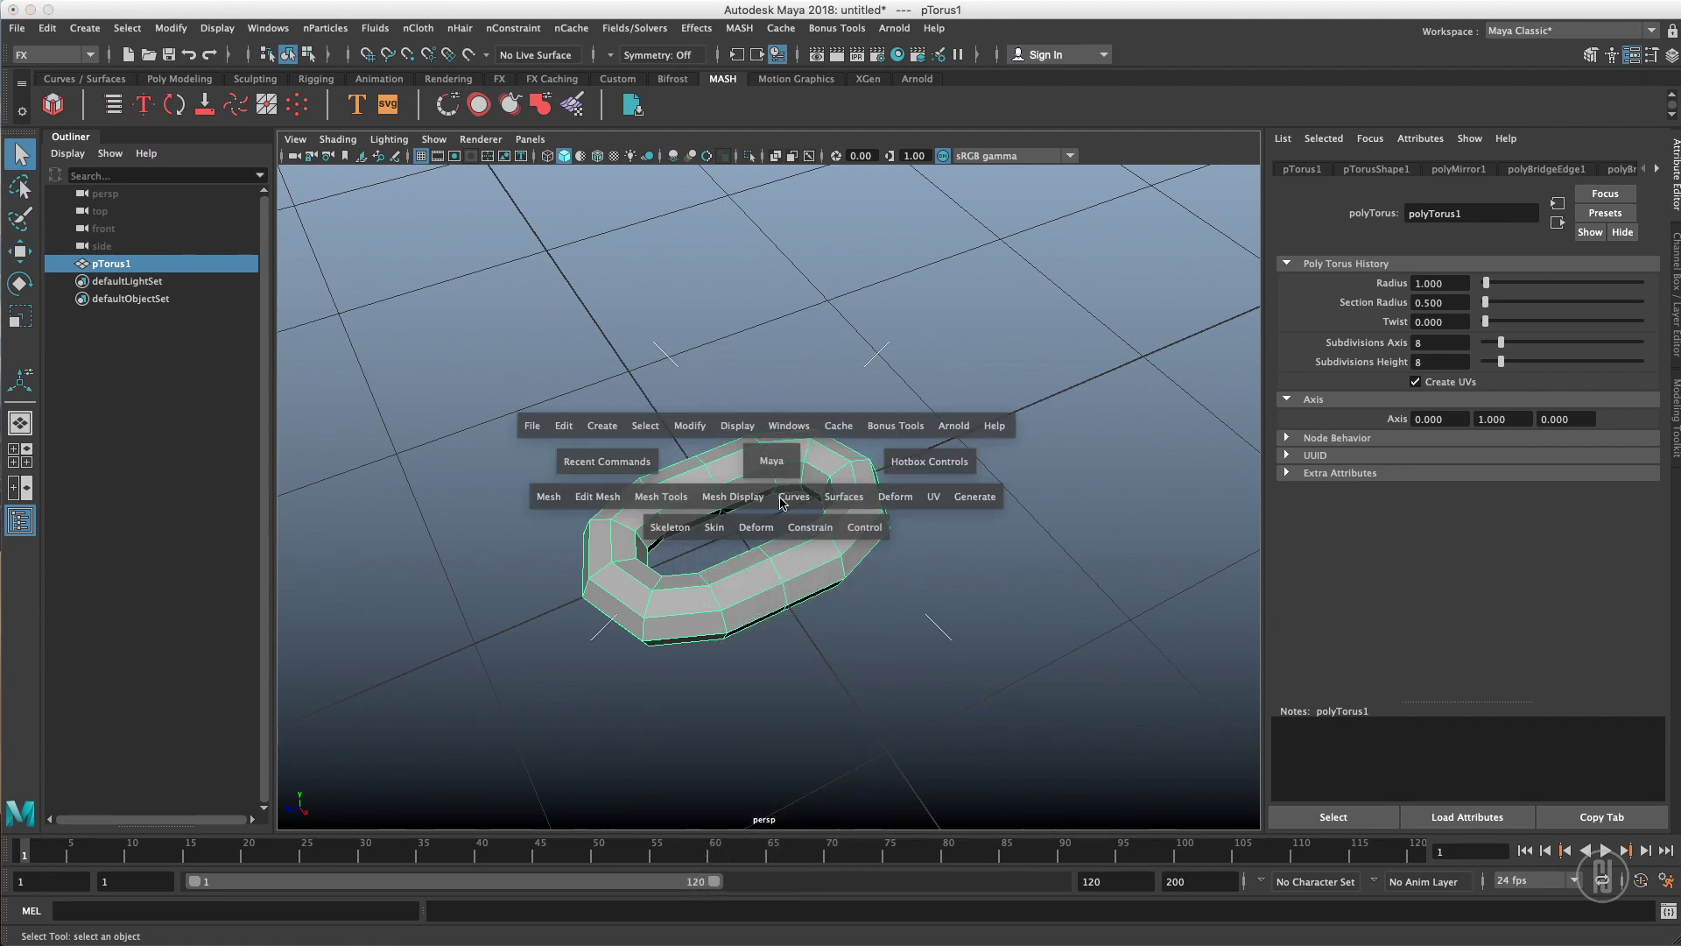
{"action": "left_click", "coordinate": [753, 498]}
{"action": "left_click", "coordinate": [771, 515]}
{"action": "left_click", "coordinate": [853, 333]}
{"action": "mouse_move", "coordinate": [853, 333]}
{"action": "left_mouse_down", "text": "alt"}
{"action": "mouse_move", "coordinate": [888, 412]}
{"action": "mouse_move", "coordinate": [874, 443]}
{"action": "mouse_move", "coordinate": [1038, 357]}
{"action": "left_mouse_up", "text": "alt"}
{"action": "key", "text": "z"}
- Open the UV Editor for the link and cut a UV seam along an edge loop around its cross-section
{"action": "key", "text": "space"}
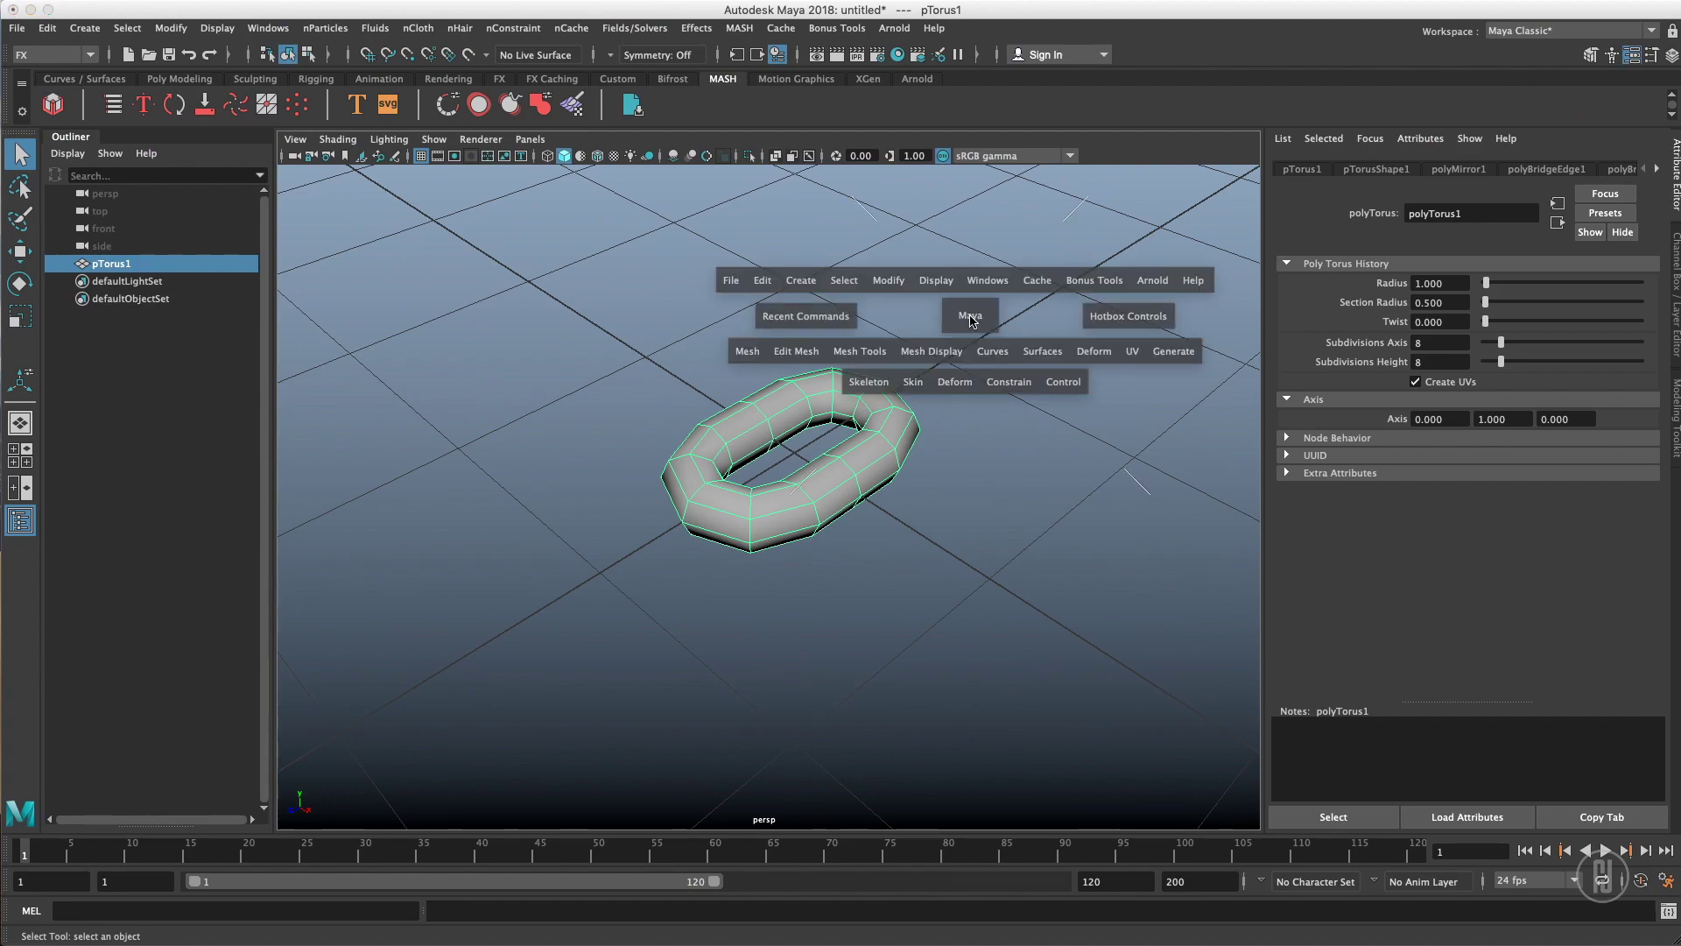
{"action": "left_click", "coordinate": [1134, 352]}
{"action": "left_click", "coordinate": [1151, 385]}
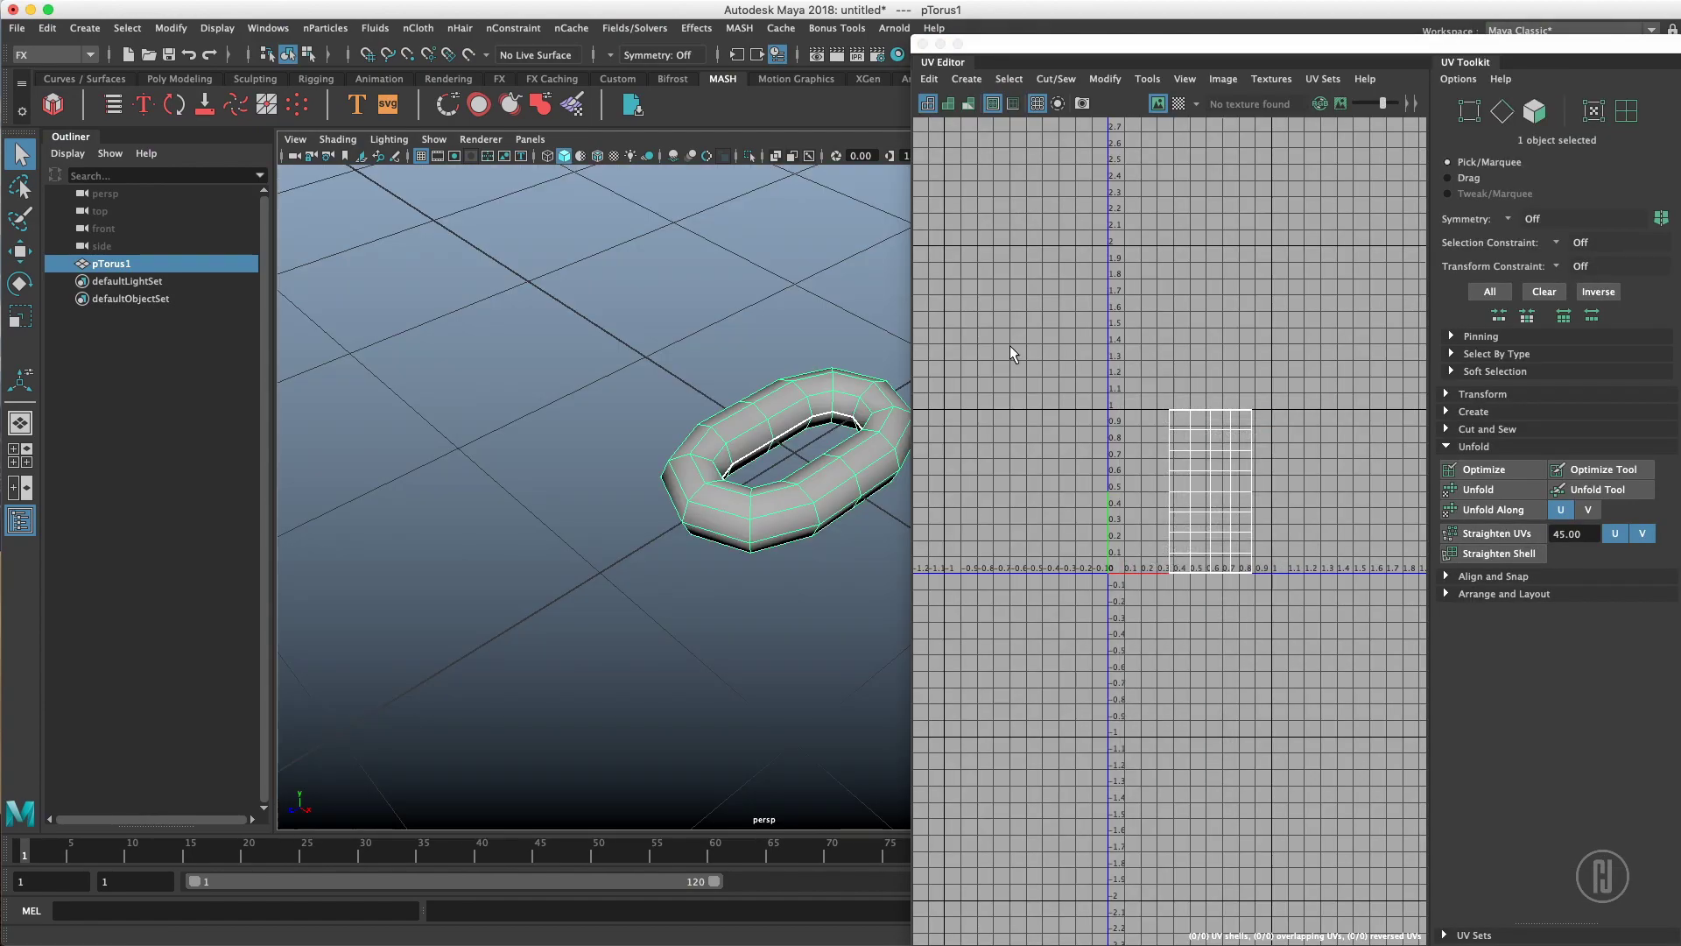
{"action": "key", "text": "f"}
{"action": "key", "text": "F10"}
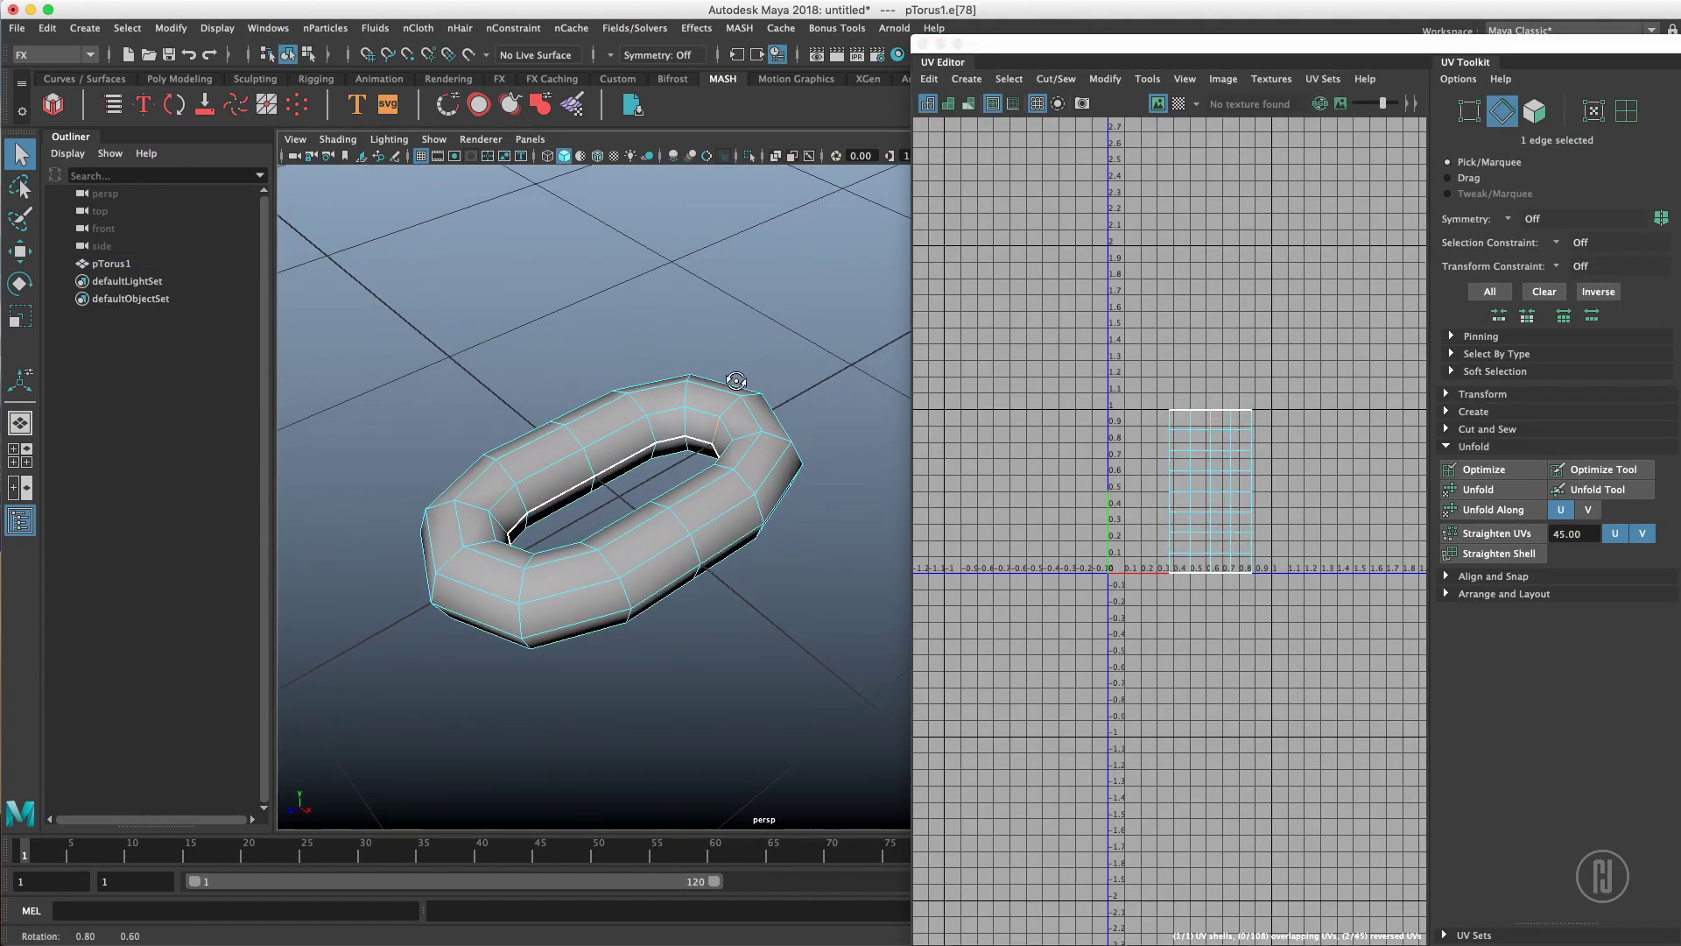
{"action": "left_click", "coordinate": [716, 435]}
{"action": "double_click", "coordinate": [732, 435]}
{"action": "right_click_drag", "start_coordinate": [1203, 418], "coordinate": [1042, 513], "text": "shift"}
- Select all the link's UVs, unfold them and rotate the shell to lie horizontally
{"action": "right_click_drag", "start_coordinate": [1165, 391], "coordinate": [1301, 378]}
{"action": "left_click_drag", "start_coordinate": [1301, 377], "coordinate": [1062, 643]}
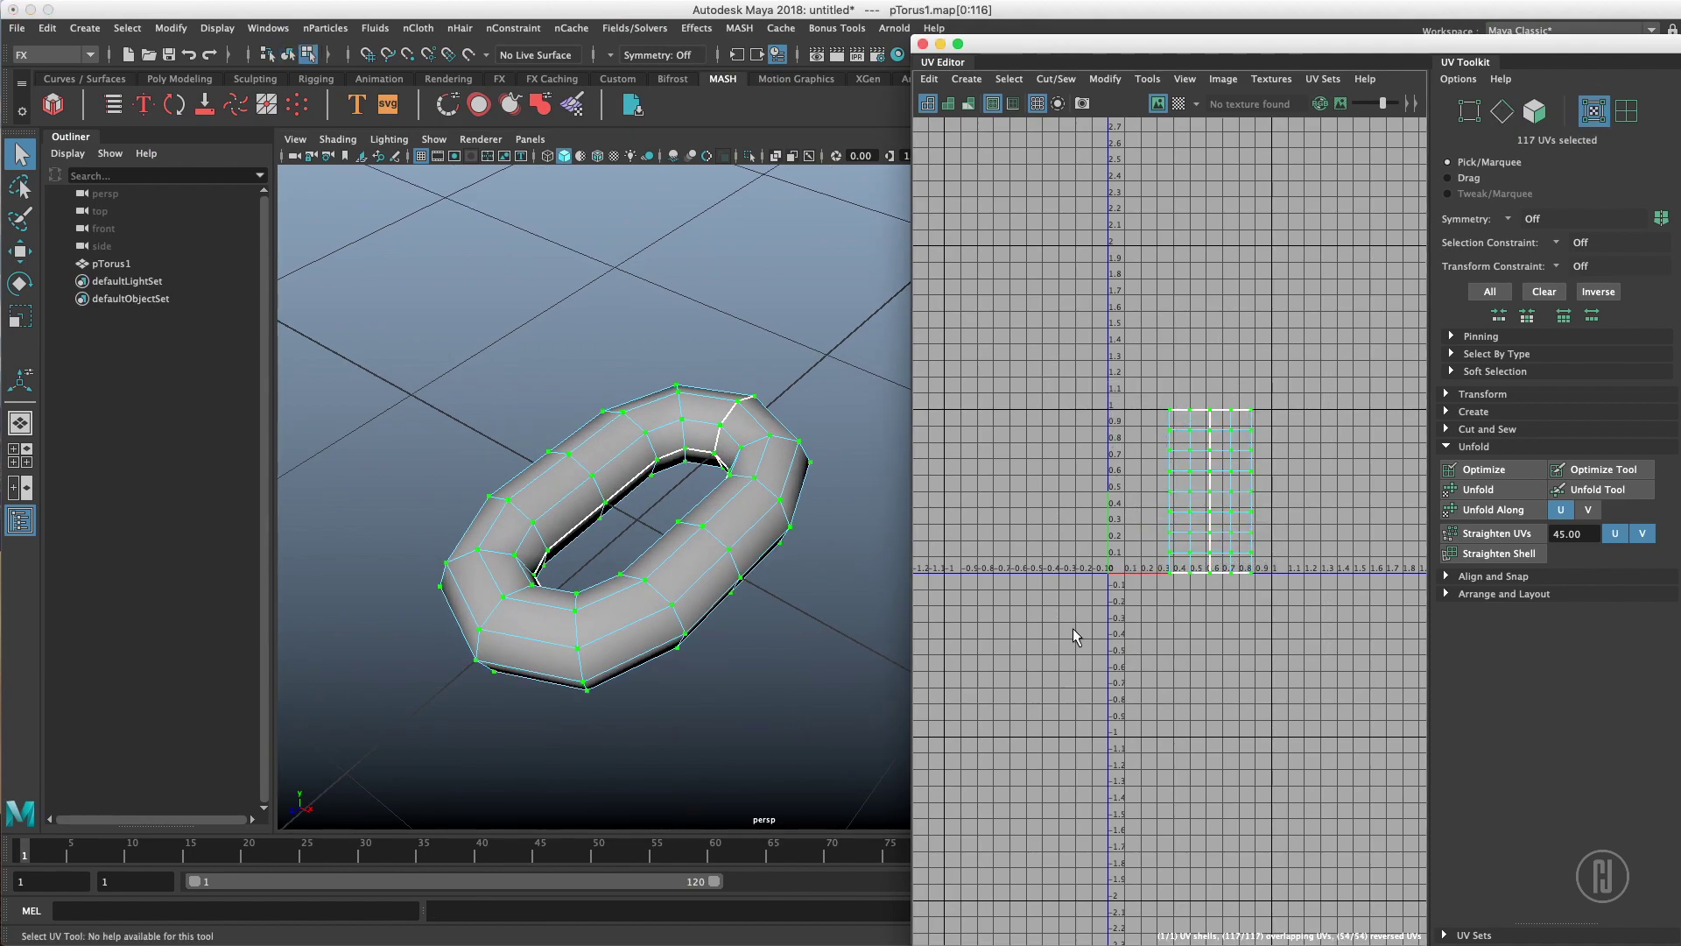
{"action": "middle_click_drag", "start_coordinate": [1126, 390], "coordinate": [1084, 410], "text": "alt"}
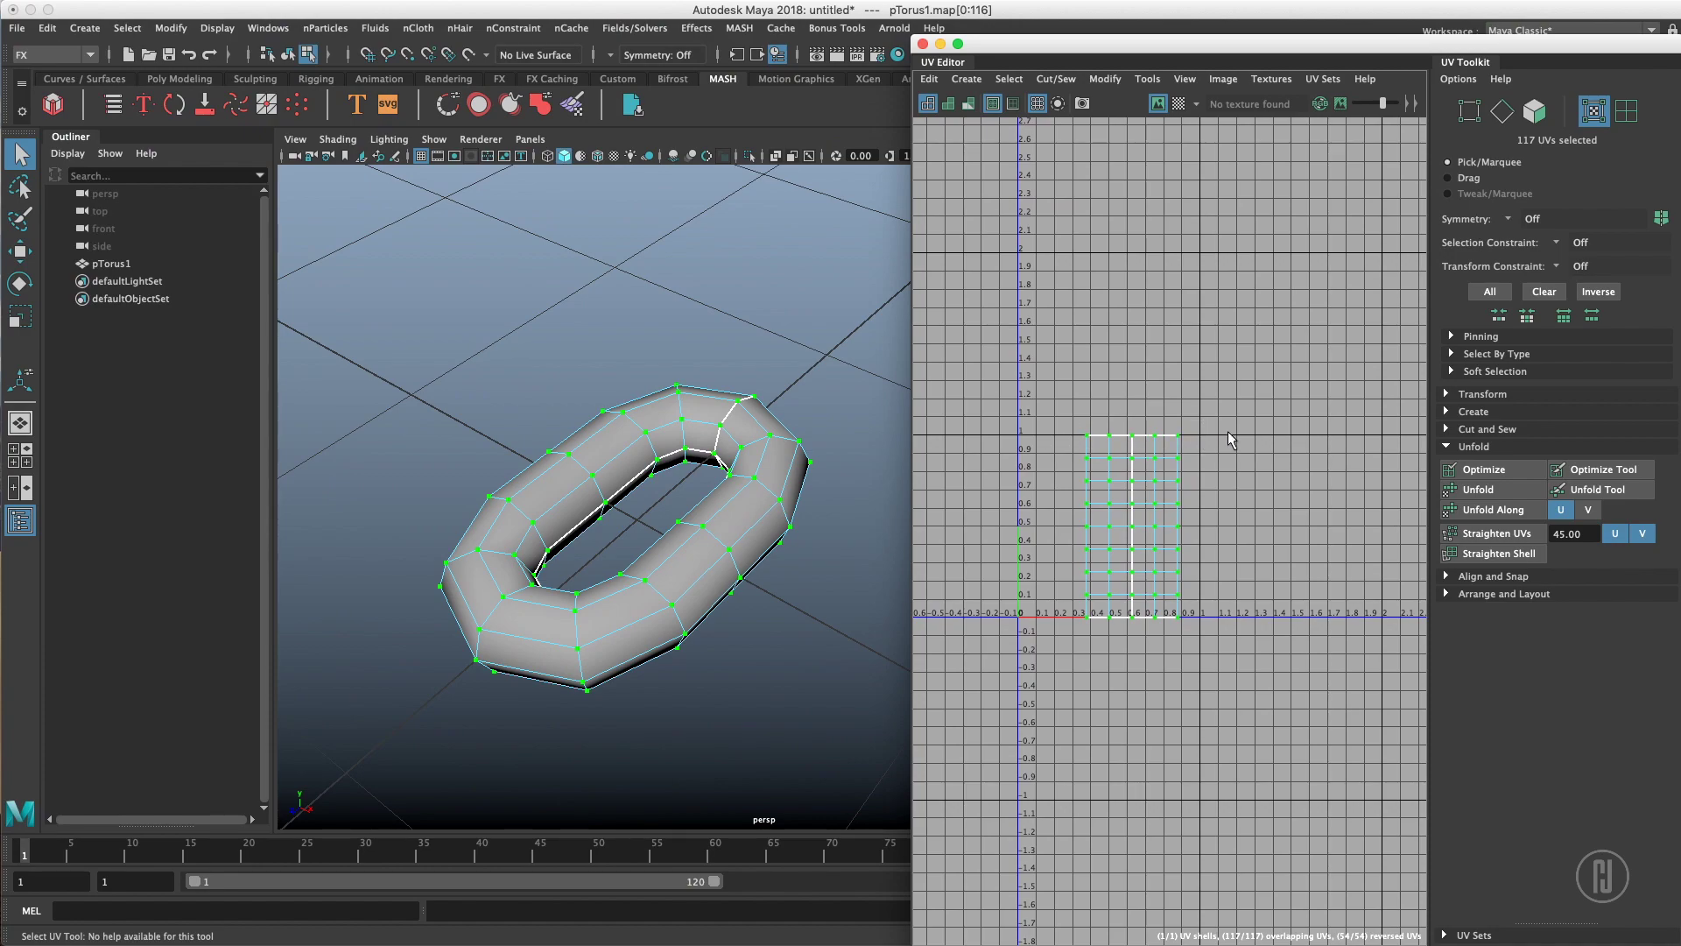
{"action": "right_click_drag", "start_coordinate": [1205, 439], "coordinate": [1133, 443], "text": "shift"}
{"action": "right_click_drag", "start_coordinate": [1016, 449], "coordinate": [922, 451], "text": "shift"}
{"action": "middle_click_drag", "start_coordinate": [1016, 394], "coordinate": [984, 382], "text": "alt"}
{"action": "key", "text": "e"}
{"action": "left_click_drag", "start_coordinate": [1154, 459], "coordinate": [1134, 450]}
{"action": "key", "text": "q"}
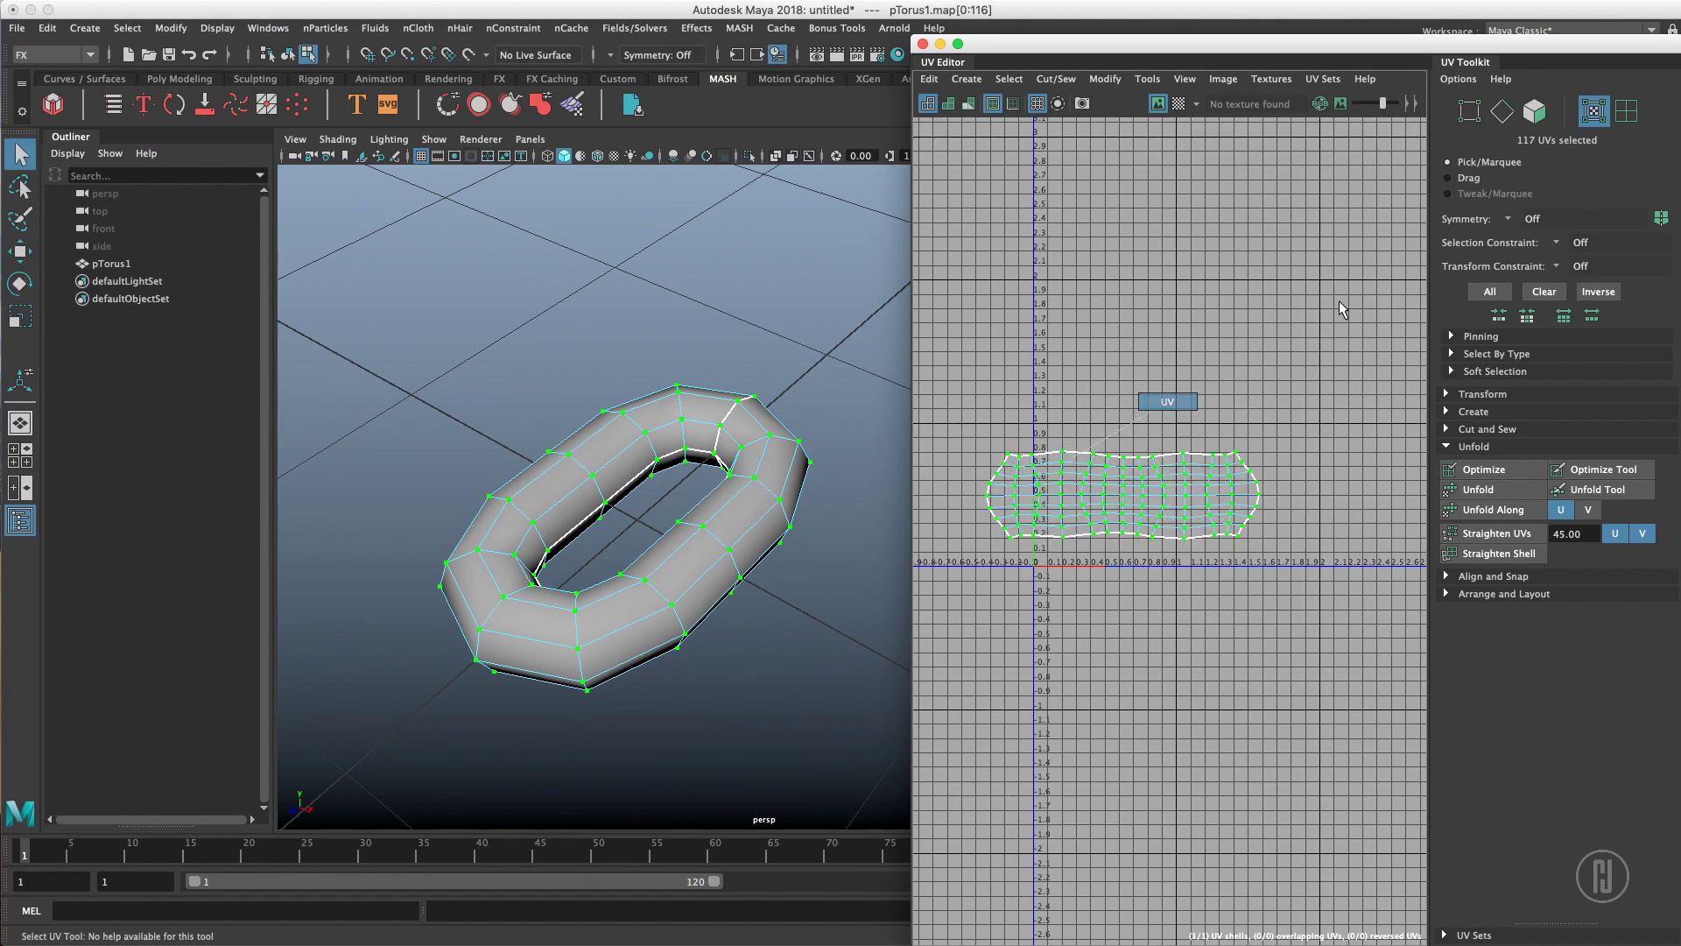
- Straighten the UVs in U and V at a 45 angle, and shrink the shell near the UV origin
{"action": "left_click", "coordinate": [1495, 535]}
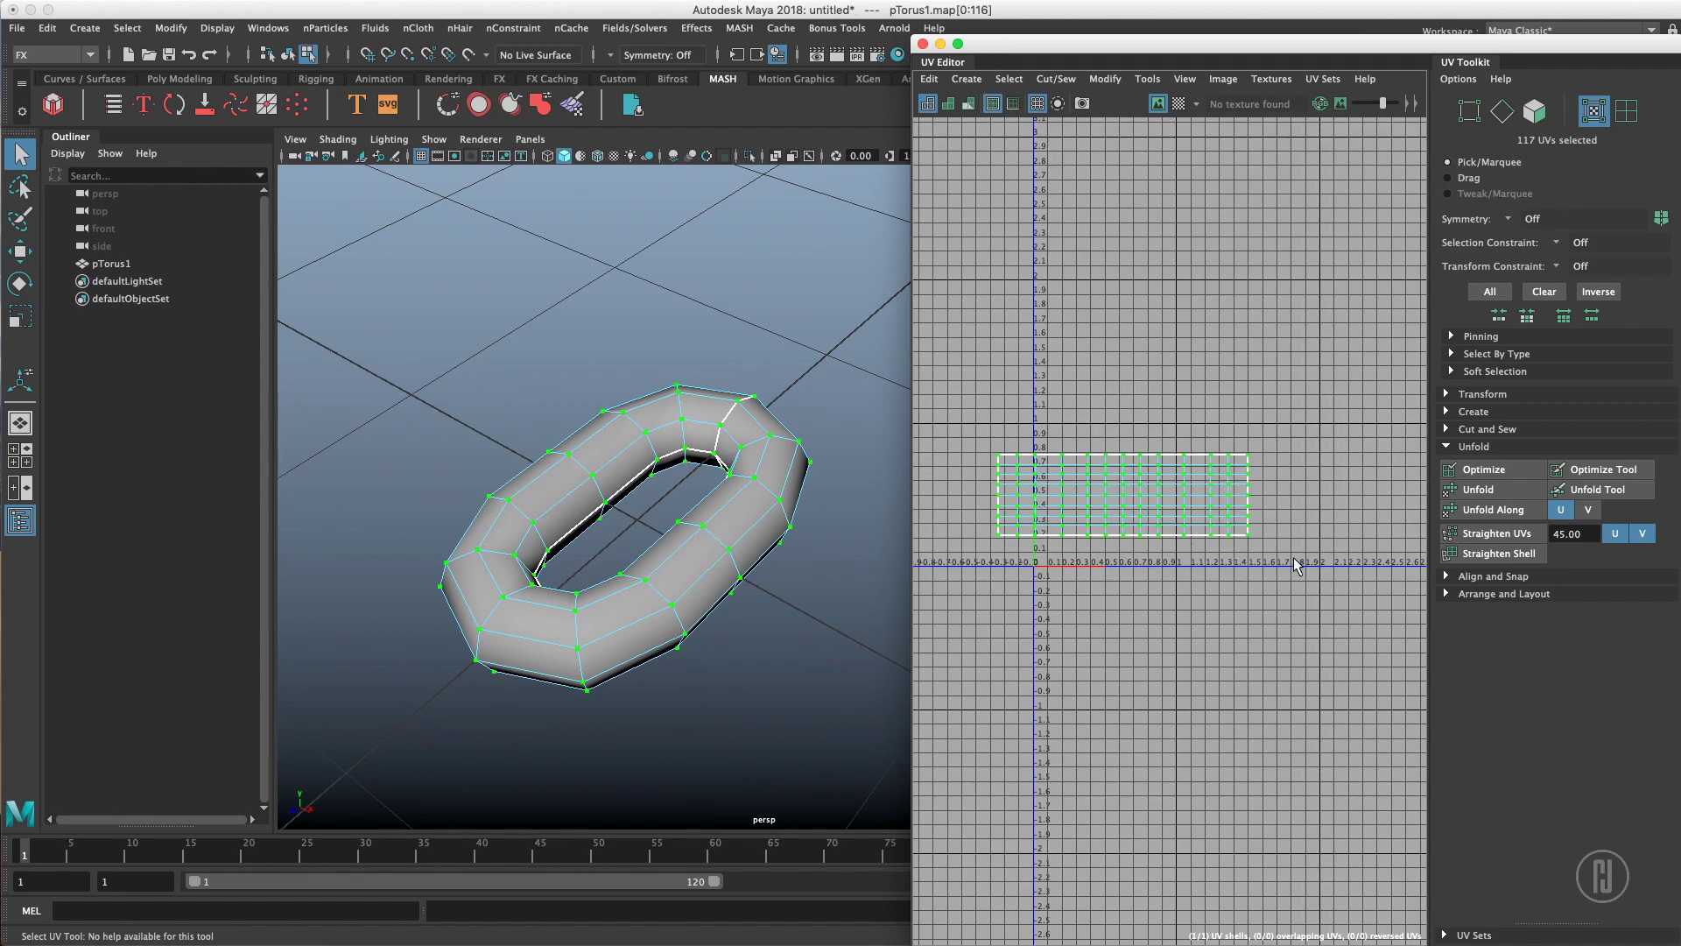
{"action": "key", "text": "w"}
{"action": "key", "text": "r"}
{"action": "left_click_drag", "start_coordinate": [1112, 492], "coordinate": [1064, 548]}
{"action": "key", "text": "w"}
{"action": "key", "text": "f"}
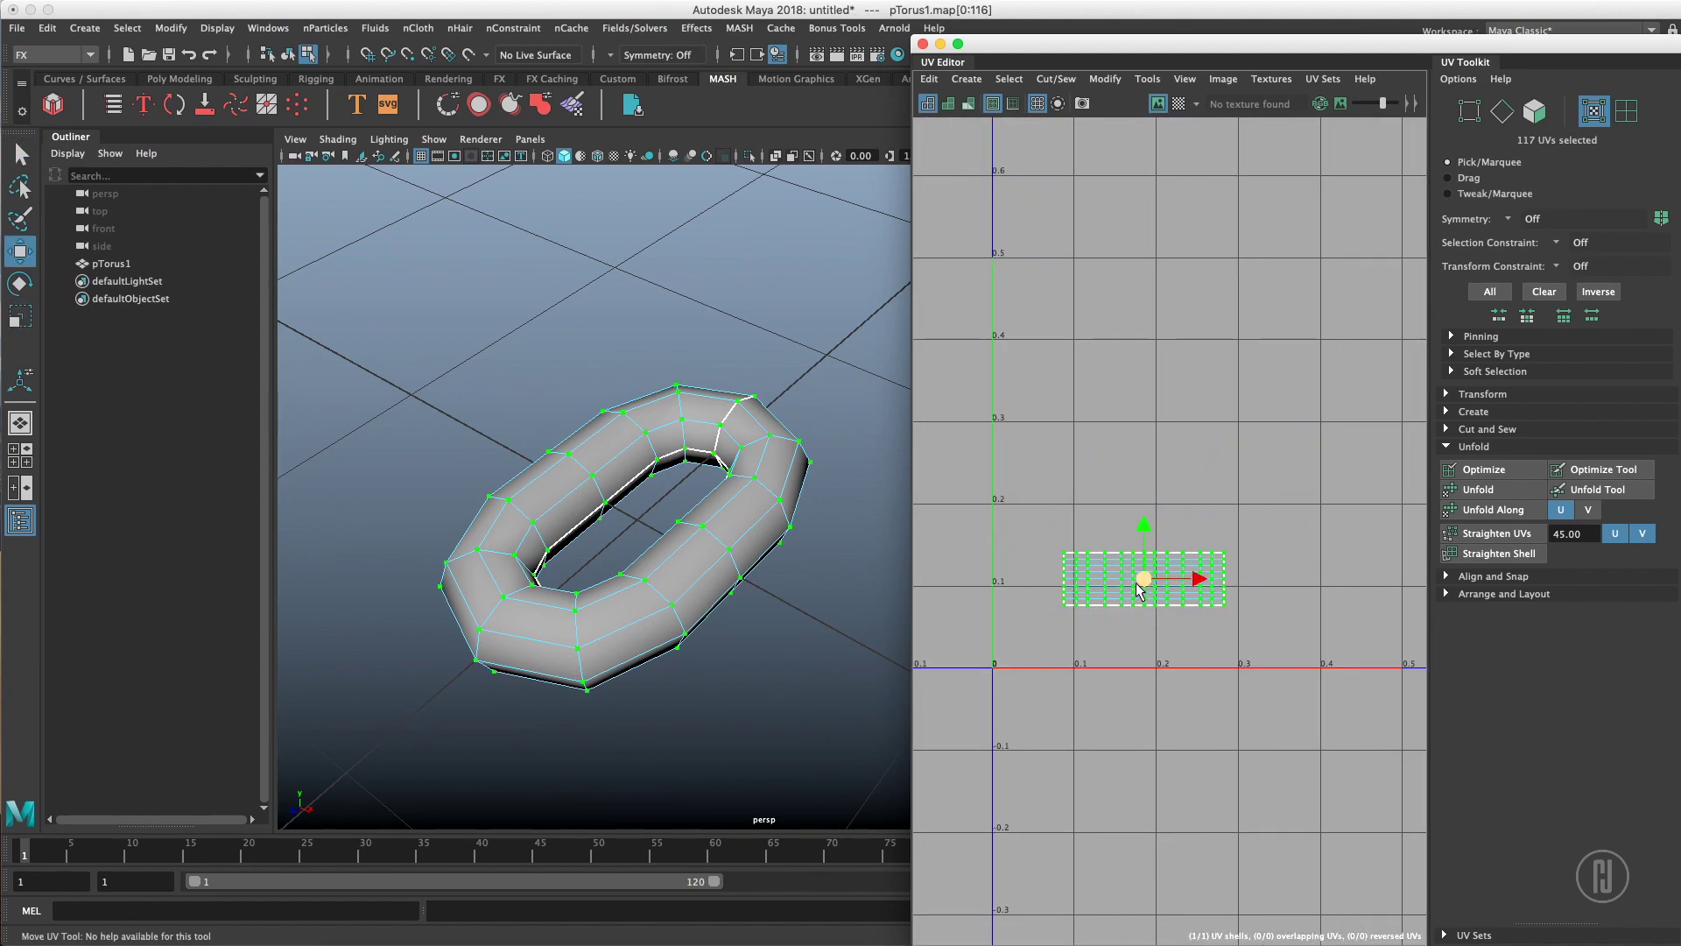
- Move the link's UV shell into the corner beside the UV origin, and close the UV Editor
{"action": "left_click_drag", "start_coordinate": [1146, 581], "coordinate": [1085, 636]}
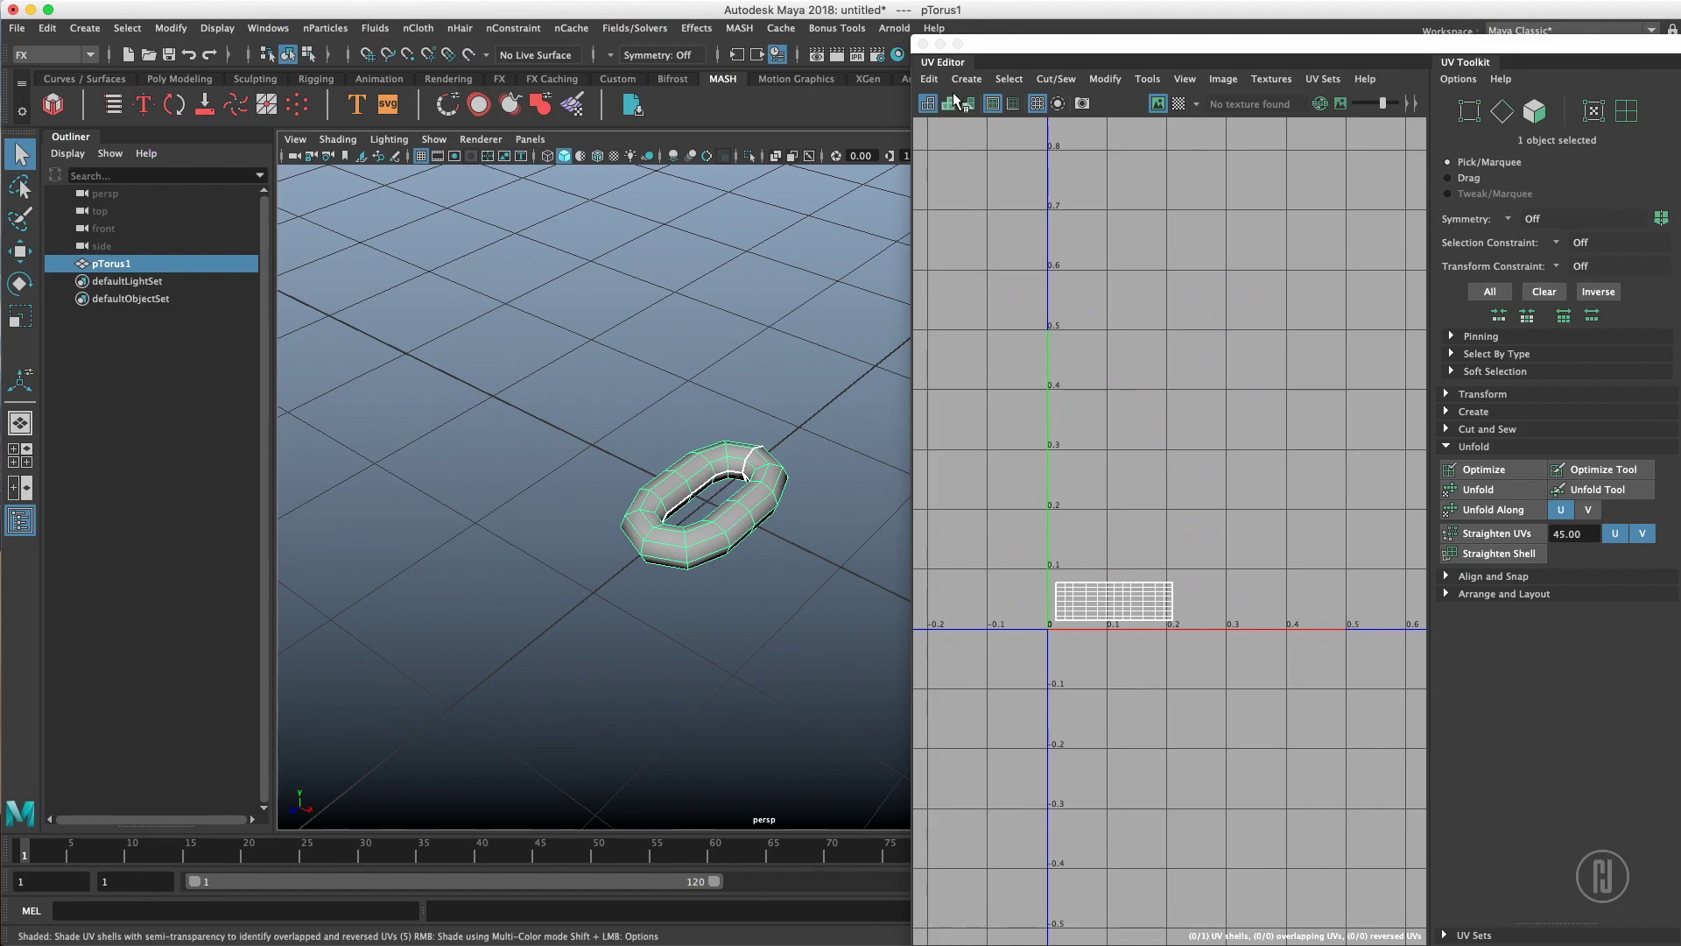
{"action": "left_click", "coordinate": [923, 44]}
{"action": "left_click_drag", "start_coordinate": [867, 378], "coordinate": [740, 460]}
{"action": "right_click_drag", "start_coordinate": [740, 455], "coordinate": [642, 423], "text": "alt"}
{"action": "left_click_drag", "start_coordinate": [642, 424], "coordinate": [823, 394], "text": "alt"}
{"action": "left_click", "coordinate": [858, 387]}
{"action": "right_click_drag", "start_coordinate": [823, 394], "coordinate": [818, 444], "text": "alt"}
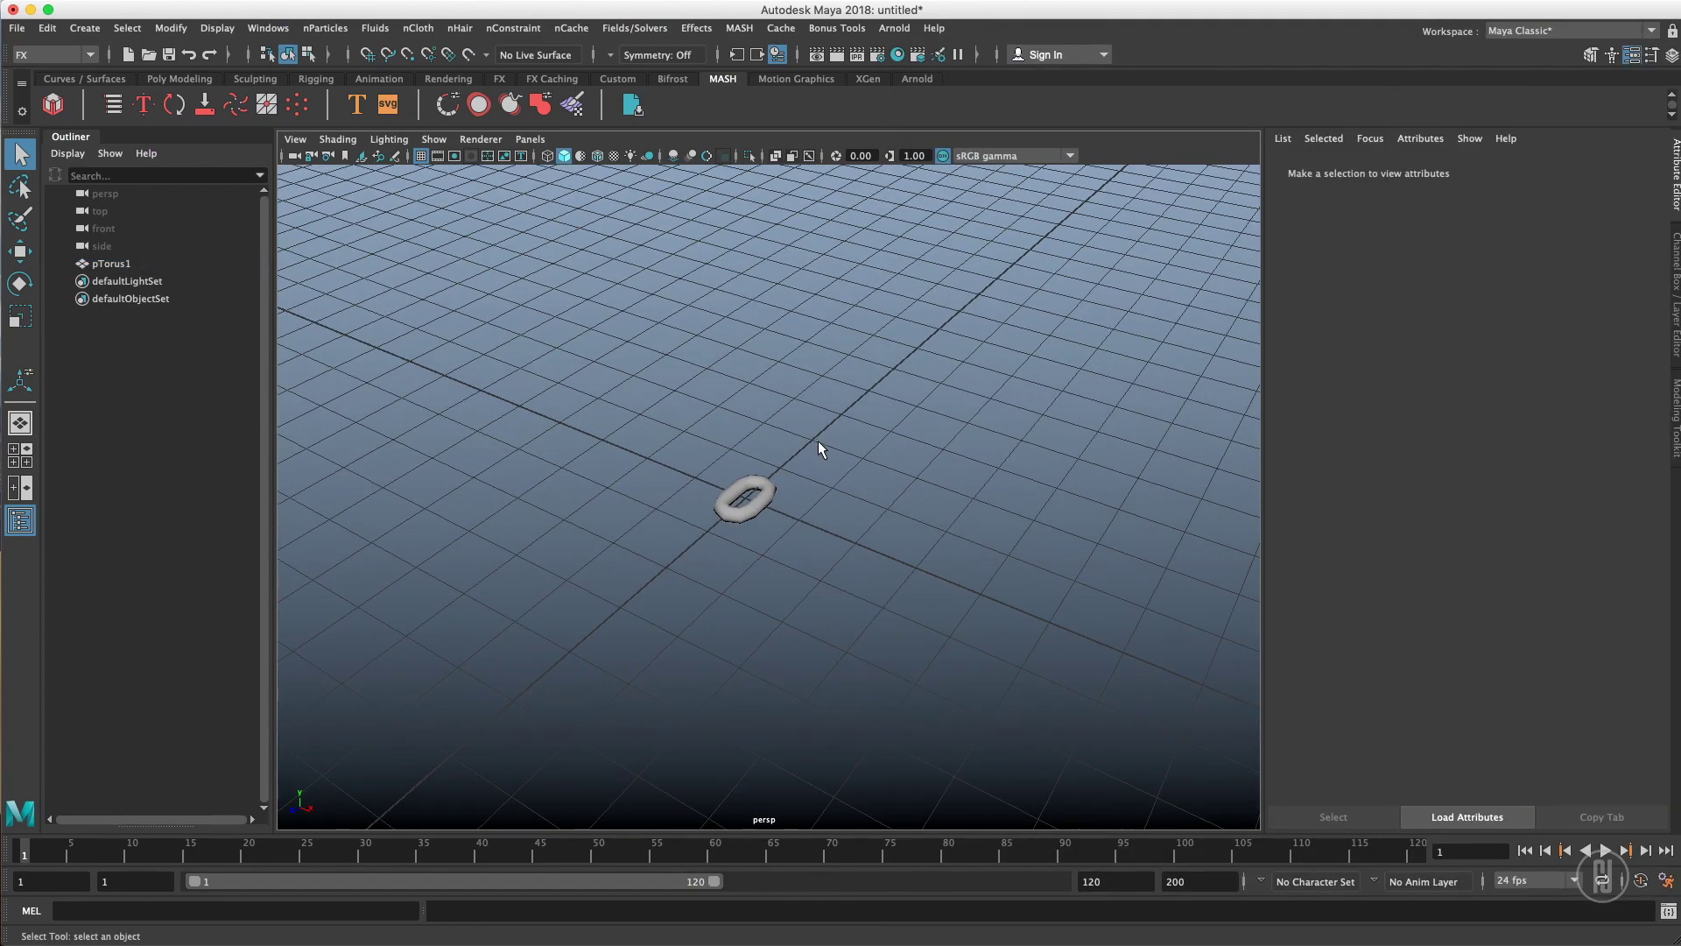
- Rename the torus chain link as chainLink_001_geo and deselect it
{"action": "left_click", "coordinate": [735, 491]}
{"action": "left_click_drag", "start_coordinate": [897, 416], "coordinate": [719, 406], "text": "alt"}
{"action": "left_click", "coordinate": [953, 433]}
{"action": "right_click_drag", "start_coordinate": [953, 433], "coordinate": [863, 420], "text": "alt"}
{"action": "left_click_drag", "start_coordinate": [863, 421], "coordinate": [813, 415], "text": "alt"}
{"action": "left_click_drag", "start_coordinate": [819, 429], "coordinate": [669, 588]}
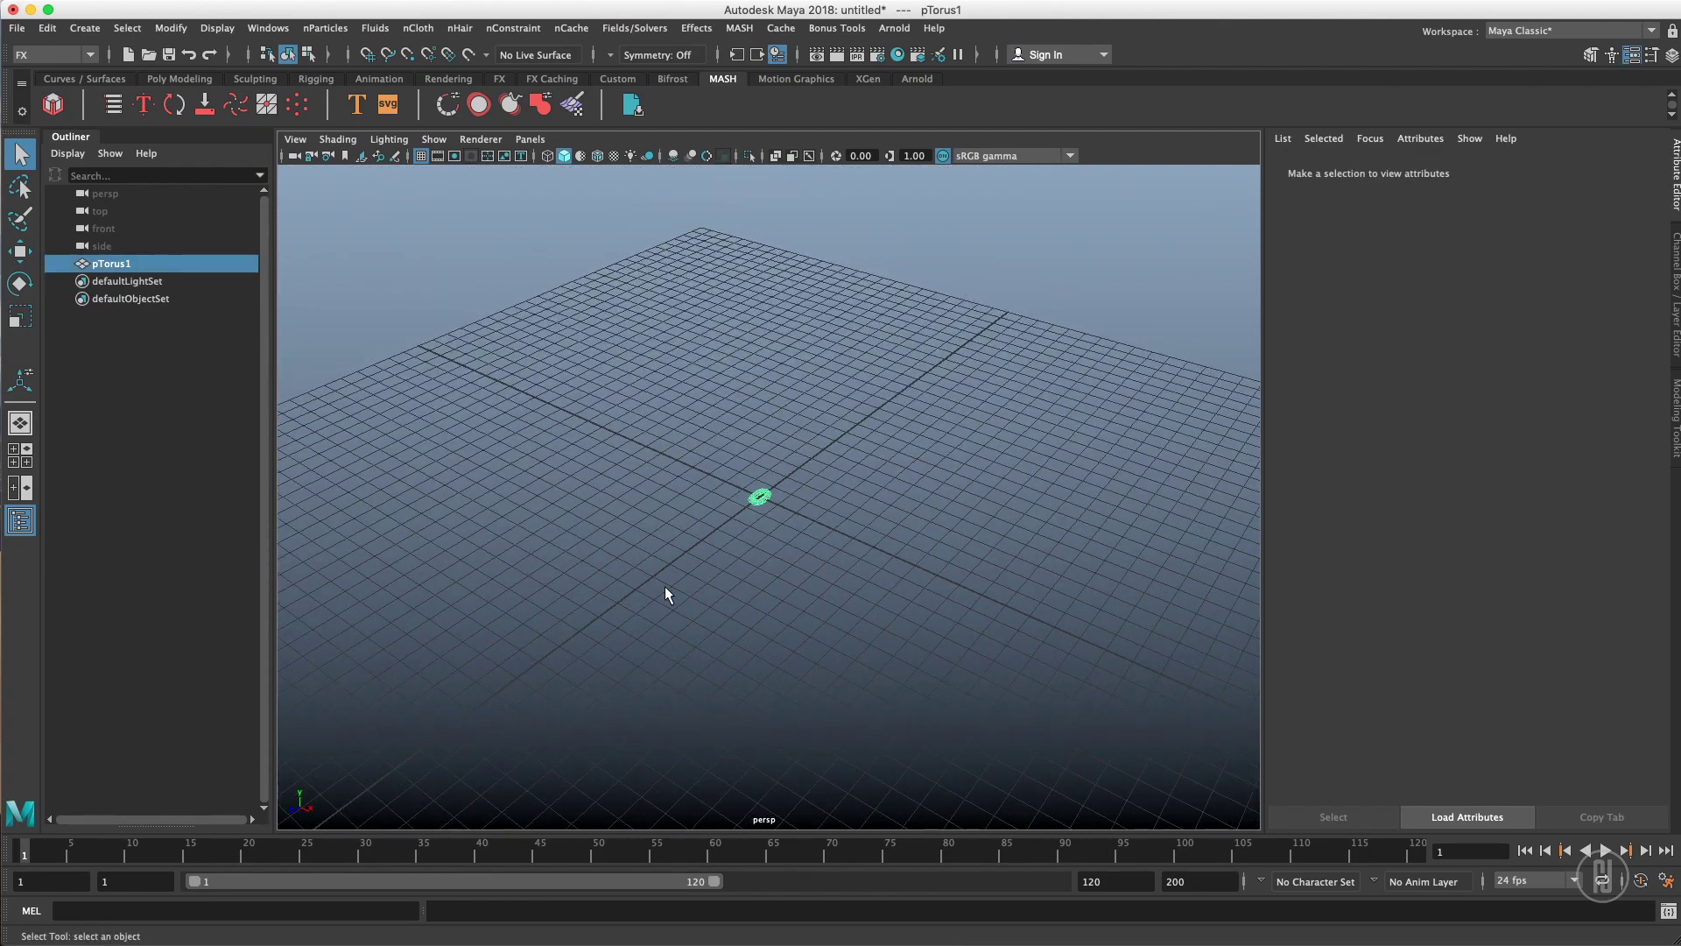
{"action": "double_click", "coordinate": [112, 265]}
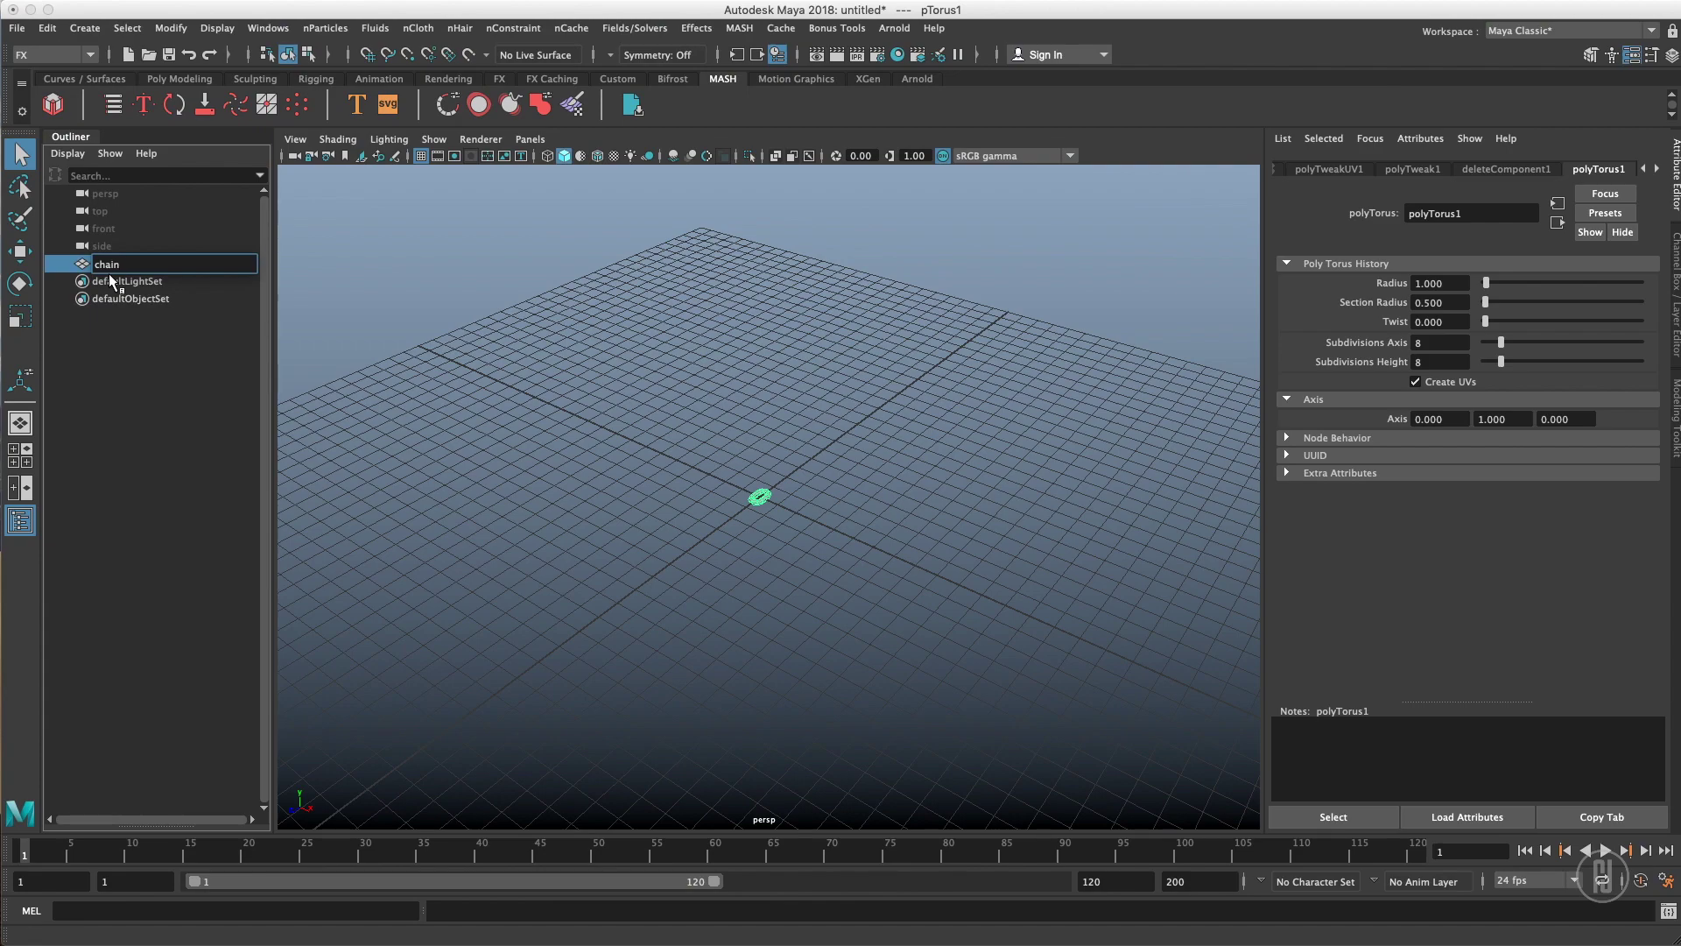
{"action": "type", "text": "chainLink_001_geo"}
{"action": "key", "text": "Return"}
{"action": "left_click", "coordinate": [931, 387]}
- Draw an open 12-point cubic CV curve on the ground plane, spiralling inward around the chain link
{"action": "scroll", "coordinate": [807, 450], "scroll_direction": "up", "scroll_amount": 5}
{"action": "left_click_drag", "start_coordinate": [878, 456], "coordinate": [907, 407], "text": "alt"}
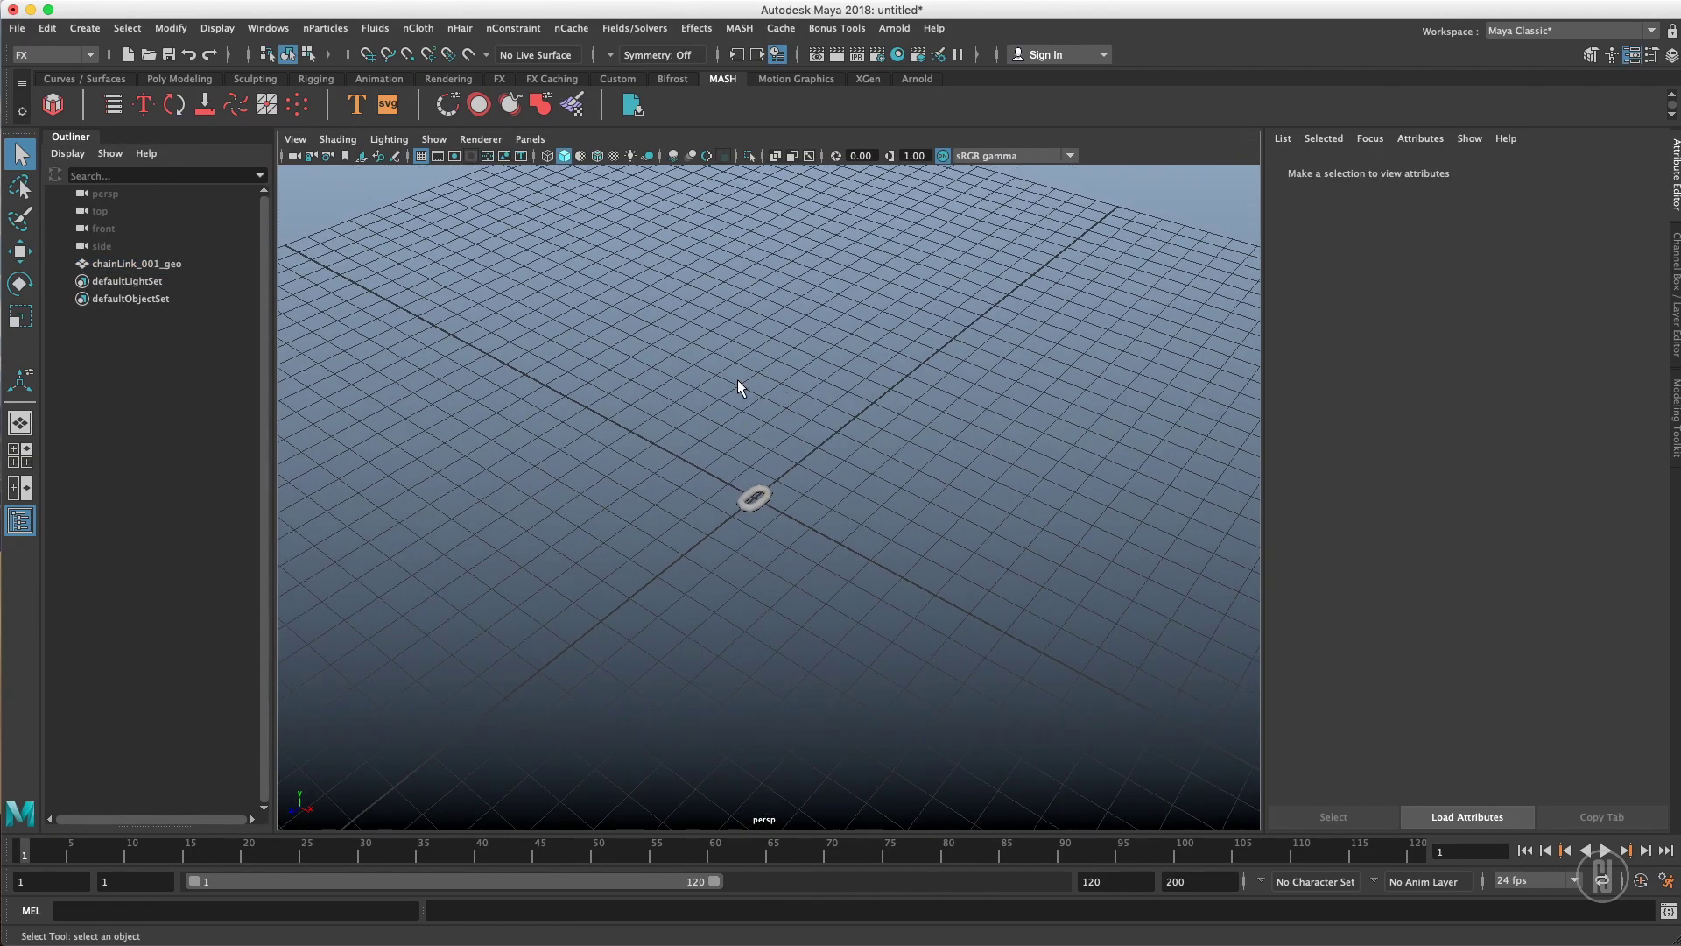
{"action": "key", "text": "space"}
{"action": "left_click", "coordinate": [583, 346]}
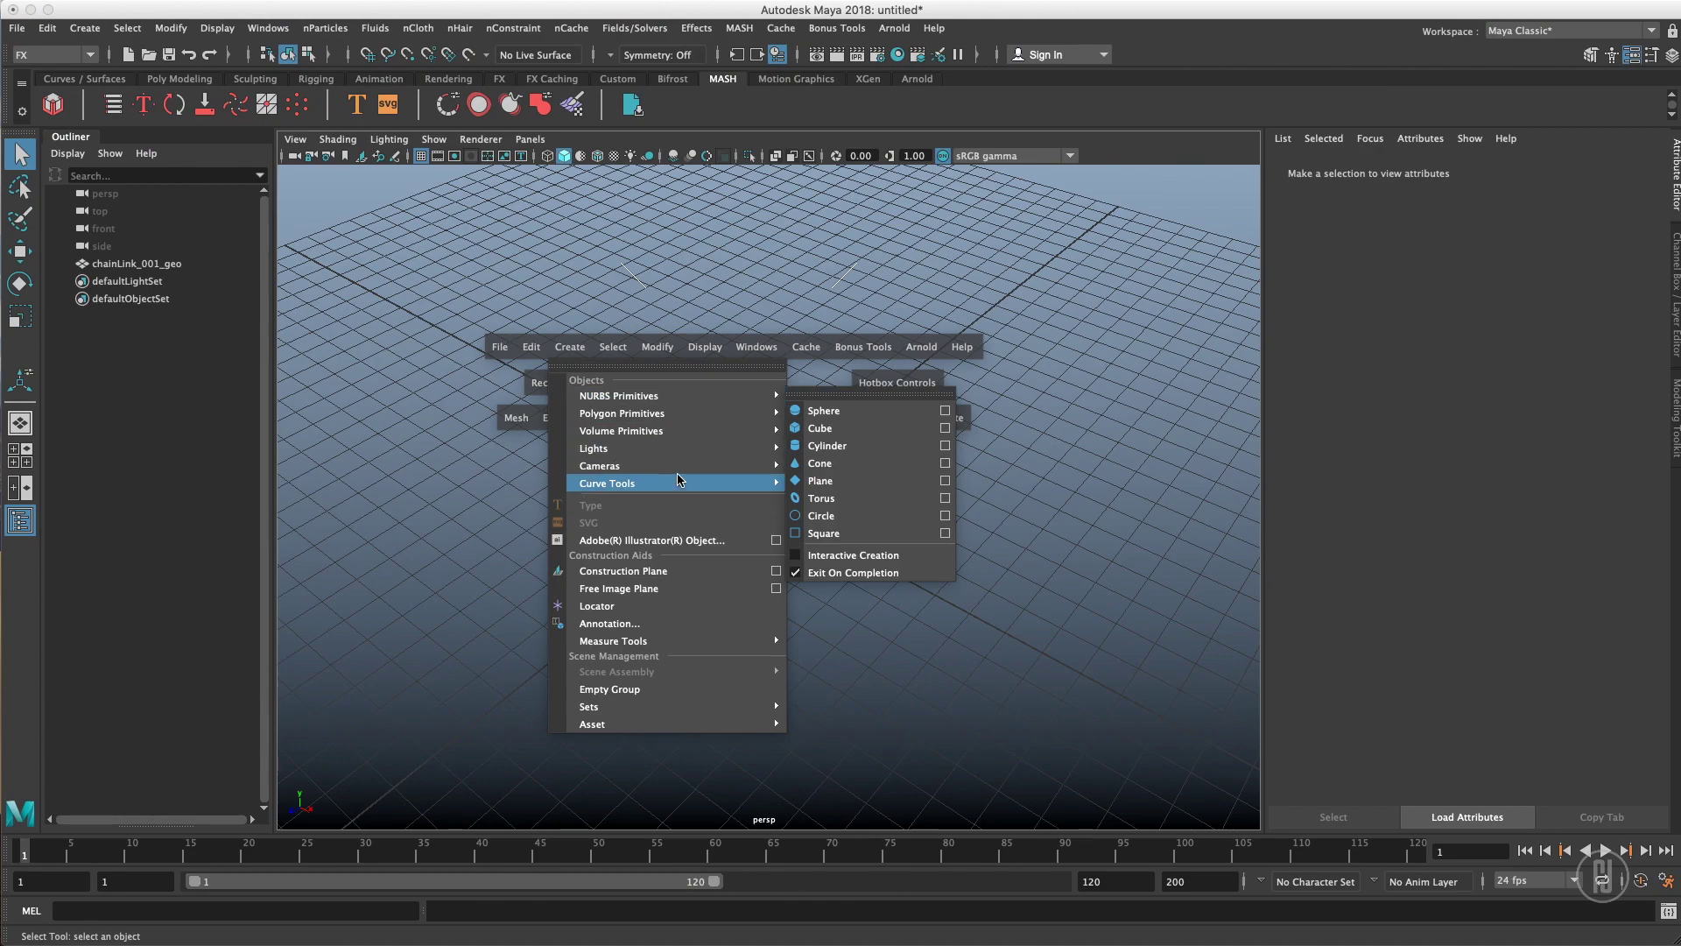
{"action": "mouse_move", "coordinate": [700, 484]}
{"action": "left_click", "coordinate": [854, 505]}
{"action": "left_click", "coordinate": [784, 261]}
{"action": "left_click", "coordinate": [551, 385]}
{"action": "left_click", "coordinate": [486, 544]}
{"action": "left_click", "coordinate": [717, 658]}
{"action": "left_click", "coordinate": [961, 608]}
{"action": "left_click", "coordinate": [1112, 403]}
{"action": "left_click", "coordinate": [988, 311]}
{"action": "left_click", "coordinate": [644, 409]}
{"action": "left_click", "coordinate": [708, 518]}
{"action": "left_click", "coordinate": [935, 490]}
{"action": "left_click", "coordinate": [921, 409]}
{"action": "left_click", "coordinate": [823, 411]}
{"action": "key", "text": "Return"}
- Select the control vertices at the curve's inner end and raise them well above the ground plane
{"action": "left_click_drag", "start_coordinate": [853, 427], "coordinate": [989, 407], "text": "alt"}
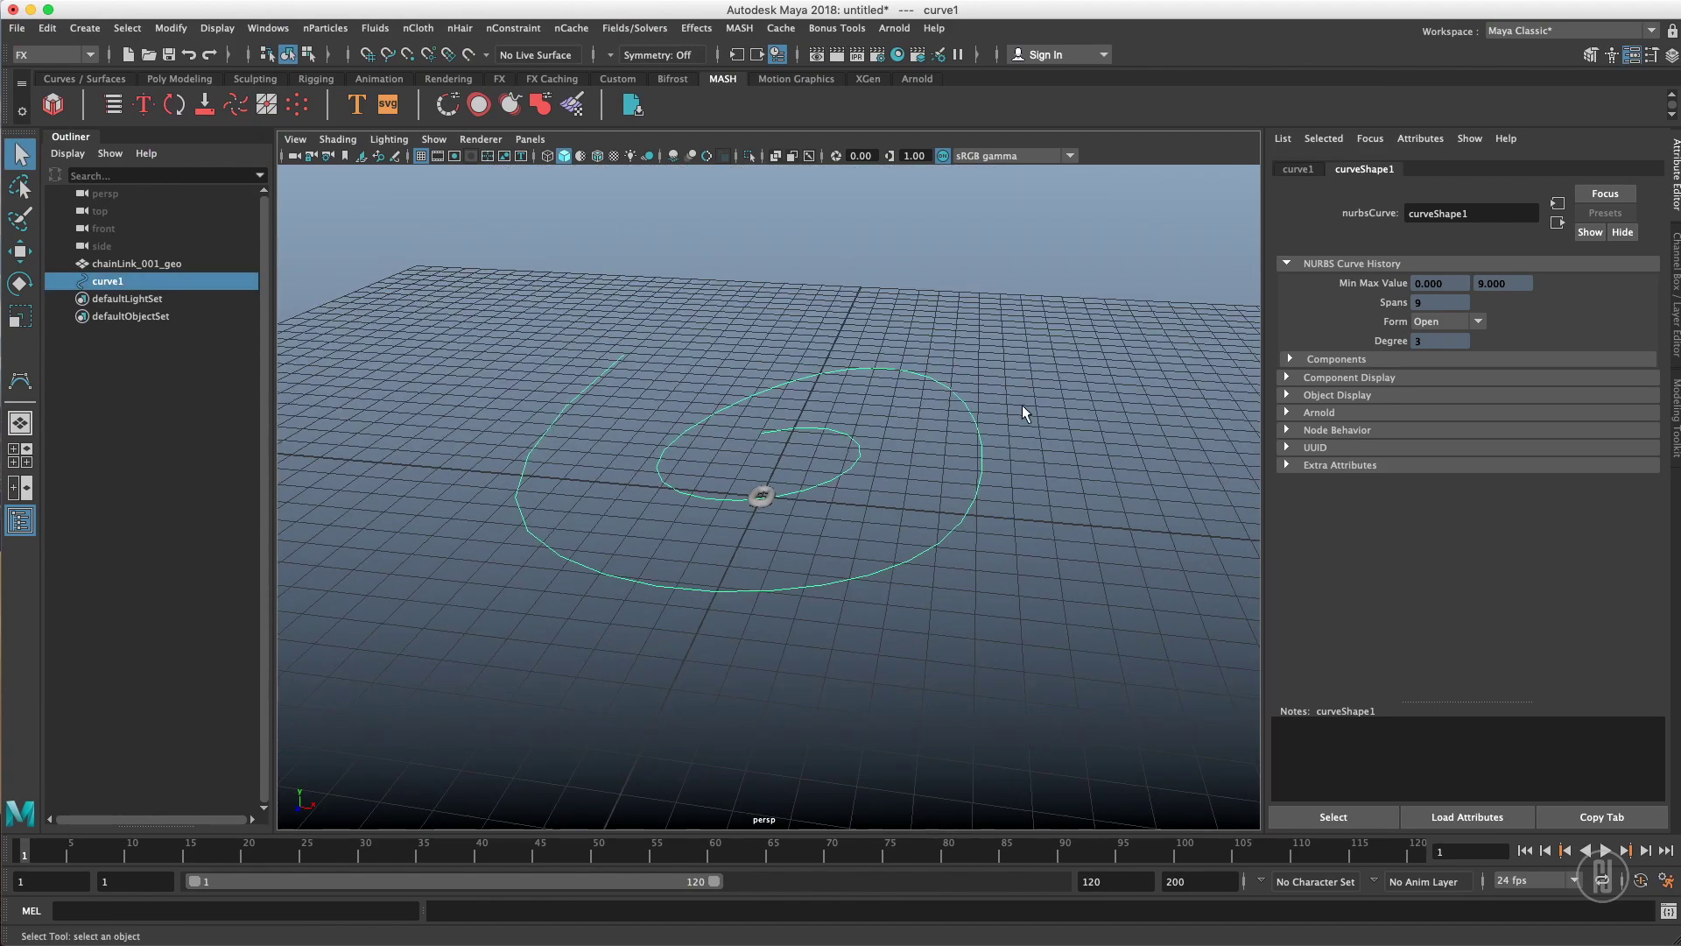
{"action": "right_click_drag", "start_coordinate": [934, 383], "coordinate": [893, 384]}
{"action": "left_click_drag", "start_coordinate": [854, 398], "coordinate": [748, 452]}
{"action": "key", "text": "w"}
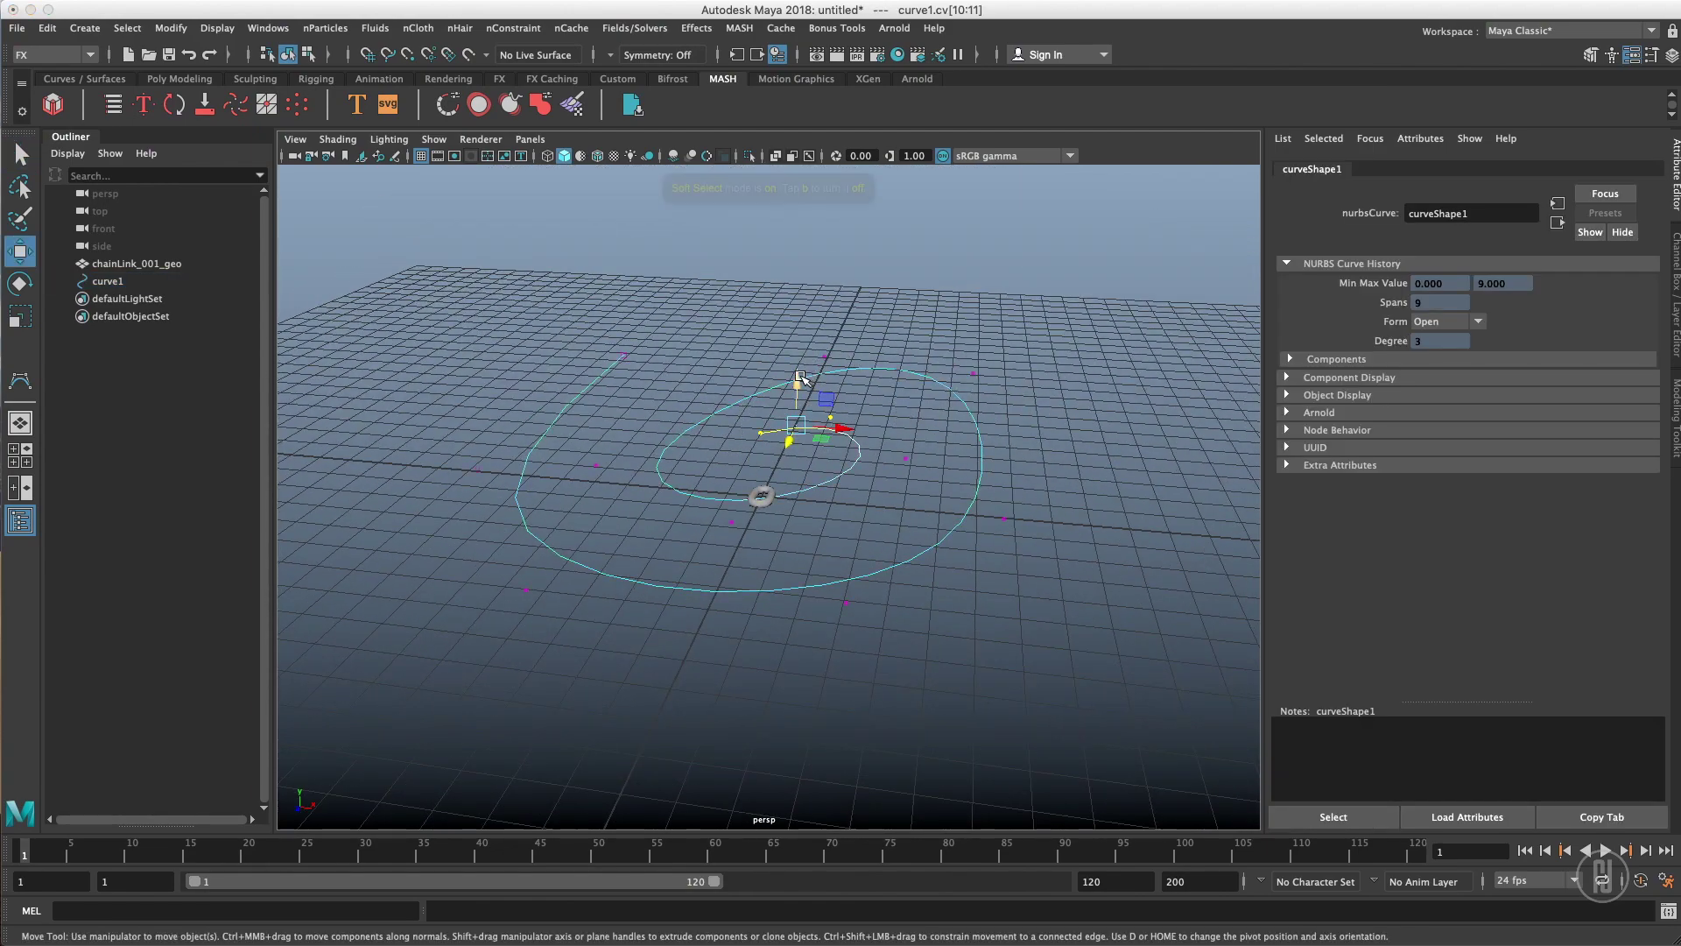
{"action": "left_click_drag", "start_coordinate": [799, 376], "coordinate": [826, 229]}
- Move further control vertices along the outer loop to bend the curve into a three-dimensional path, and return to object selection
{"action": "left_click_drag", "start_coordinate": [1017, 337], "coordinate": [972, 578]}
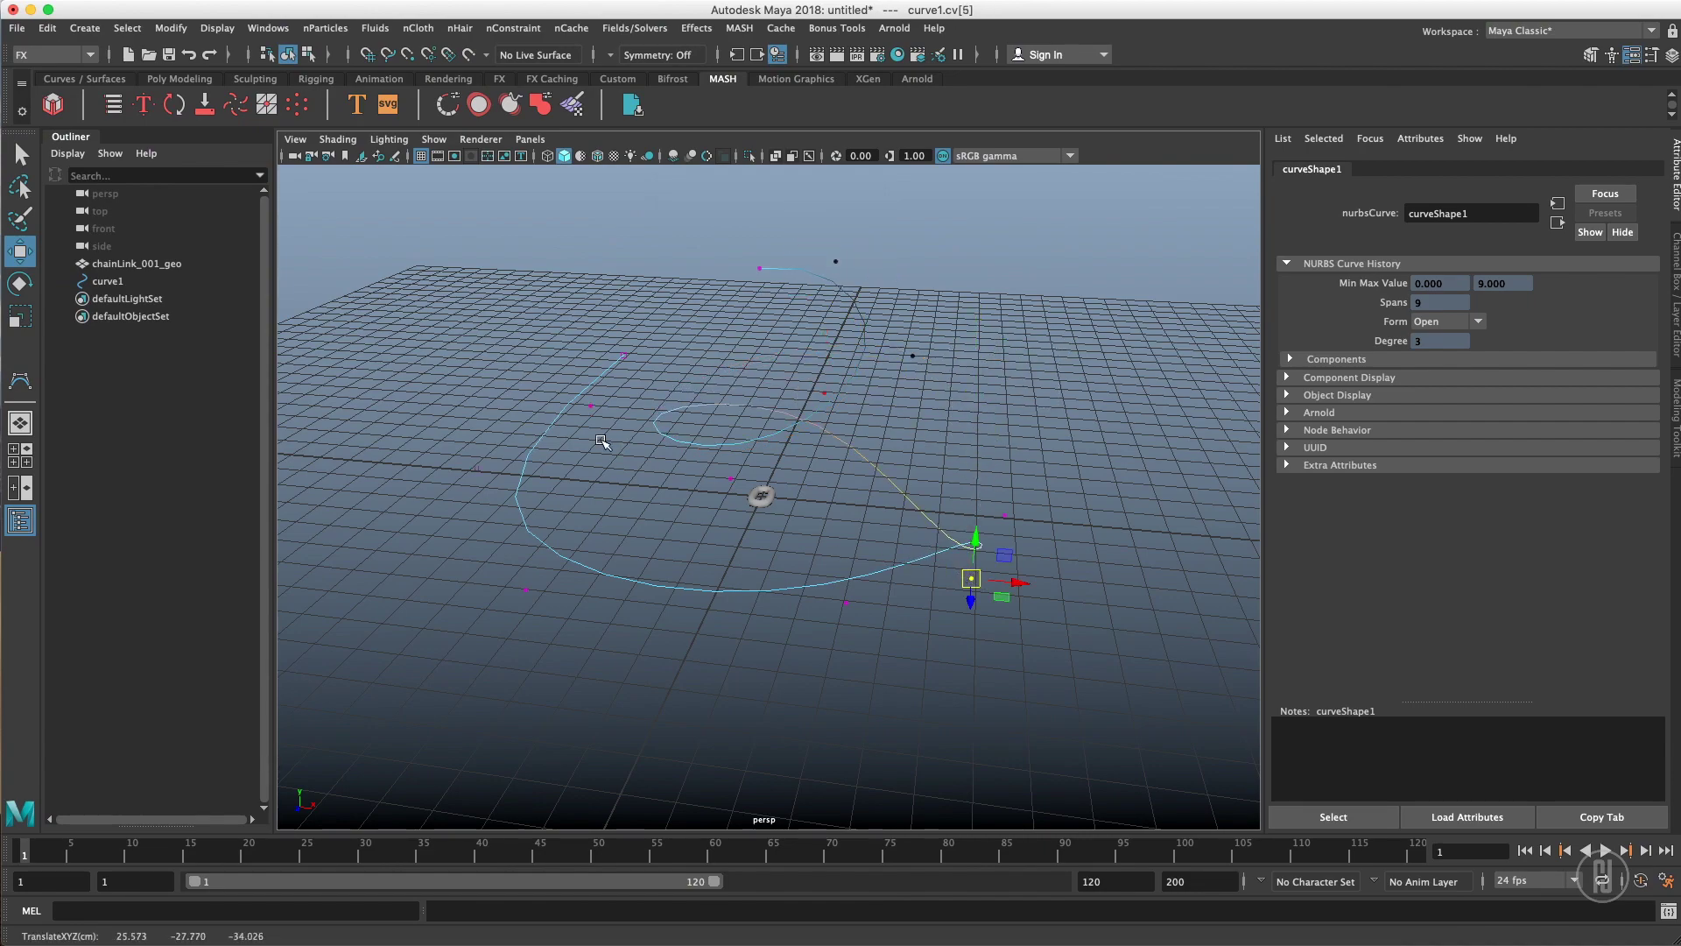
{"action": "left_click", "coordinate": [477, 468]}
{"action": "left_click_drag", "start_coordinate": [476, 469], "coordinate": [483, 276]}
{"action": "left_click_drag", "start_coordinate": [561, 376], "coordinate": [436, 381], "text": "alt"}
{"action": "left_click_drag", "start_coordinate": [604, 506], "coordinate": [527, 591]}
{"action": "left_click_drag", "start_coordinate": [566, 499], "coordinate": [580, 690]}
{"action": "left_click_drag", "start_coordinate": [628, 581], "coordinate": [825, 459], "text": "alt"}
{"action": "key", "text": "q"}
{"action": "right_click_drag", "start_coordinate": [760, 459], "coordinate": [827, 420]}
- Deselect the curve and hide the viewport grid
{"action": "left_click_drag", "start_coordinate": [1010, 327], "coordinate": [866, 404]}
{"action": "mouse_move", "coordinate": [867, 404]}
{"action": "left_mouse_down", "text": "alt"}
{"action": "mouse_move", "coordinate": [792, 349]}
{"action": "mouse_move", "coordinate": [766, 492]}
{"action": "mouse_move", "coordinate": [855, 394]}
{"action": "mouse_move", "coordinate": [794, 417]}
{"action": "mouse_move", "coordinate": [890, 424]}
{"action": "left_mouse_up", "text": "alt"}
{"action": "left_click", "coordinate": [423, 158]}
{"action": "left_click_drag", "start_coordinate": [701, 368], "coordinate": [779, 413], "text": "alt"}
{"action": "right_click_drag", "start_coordinate": [780, 413], "coordinate": [863, 421], "text": "alt"}
{"action": "left_click_drag", "start_coordinate": [863, 420], "coordinate": [885, 443], "text": "alt"}
- Select all vertices of the chain link, scale them uniformly, and return to object mode with nothing selected
{"action": "left_click_drag", "start_coordinate": [717, 466], "coordinate": [812, 494]}
{"action": "right_click_drag", "start_coordinate": [750, 496], "coordinate": [706, 493]}
{"action": "left_click_drag", "start_coordinate": [849, 443], "coordinate": [708, 544]}
{"action": "right_click_drag", "start_coordinate": [819, 478], "coordinate": [900, 493], "text": "alt"}
{"action": "key", "text": "w"}
{"action": "key", "text": "r"}
{"action": "left_click_drag", "start_coordinate": [757, 499], "coordinate": [744, 511]}
{"action": "key", "text": "q"}
{"action": "right_click_drag", "start_coordinate": [751, 502], "coordinate": [816, 477]}
{"action": "left_click_drag", "start_coordinate": [823, 477], "coordinate": [787, 498], "text": "alt"}
{"action": "left_click_drag", "start_coordinate": [805, 493], "coordinate": [1244, 274]}
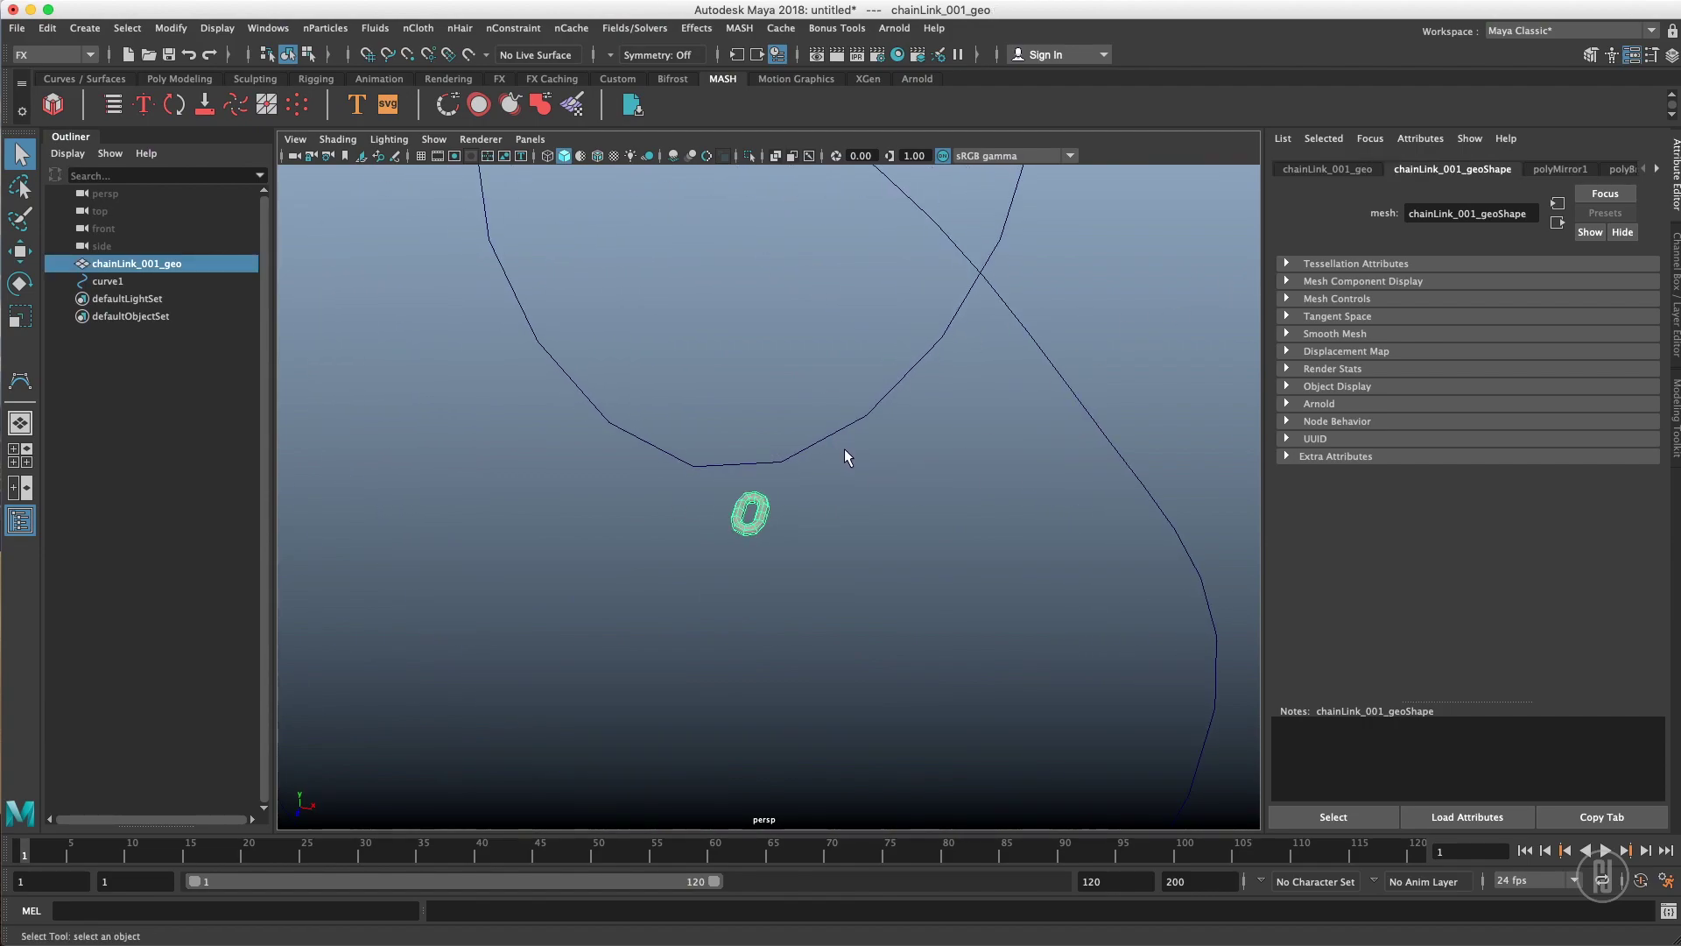
{"action": "left_click_drag", "start_coordinate": [832, 464], "coordinate": [885, 476], "text": "alt"}
{"action": "left_click", "coordinate": [768, 431]}
- Create a MASH network from the chain link and open the MASH Editor
{"action": "right_click_drag", "start_coordinate": [879, 390], "coordinate": [781, 417], "text": "alt"}
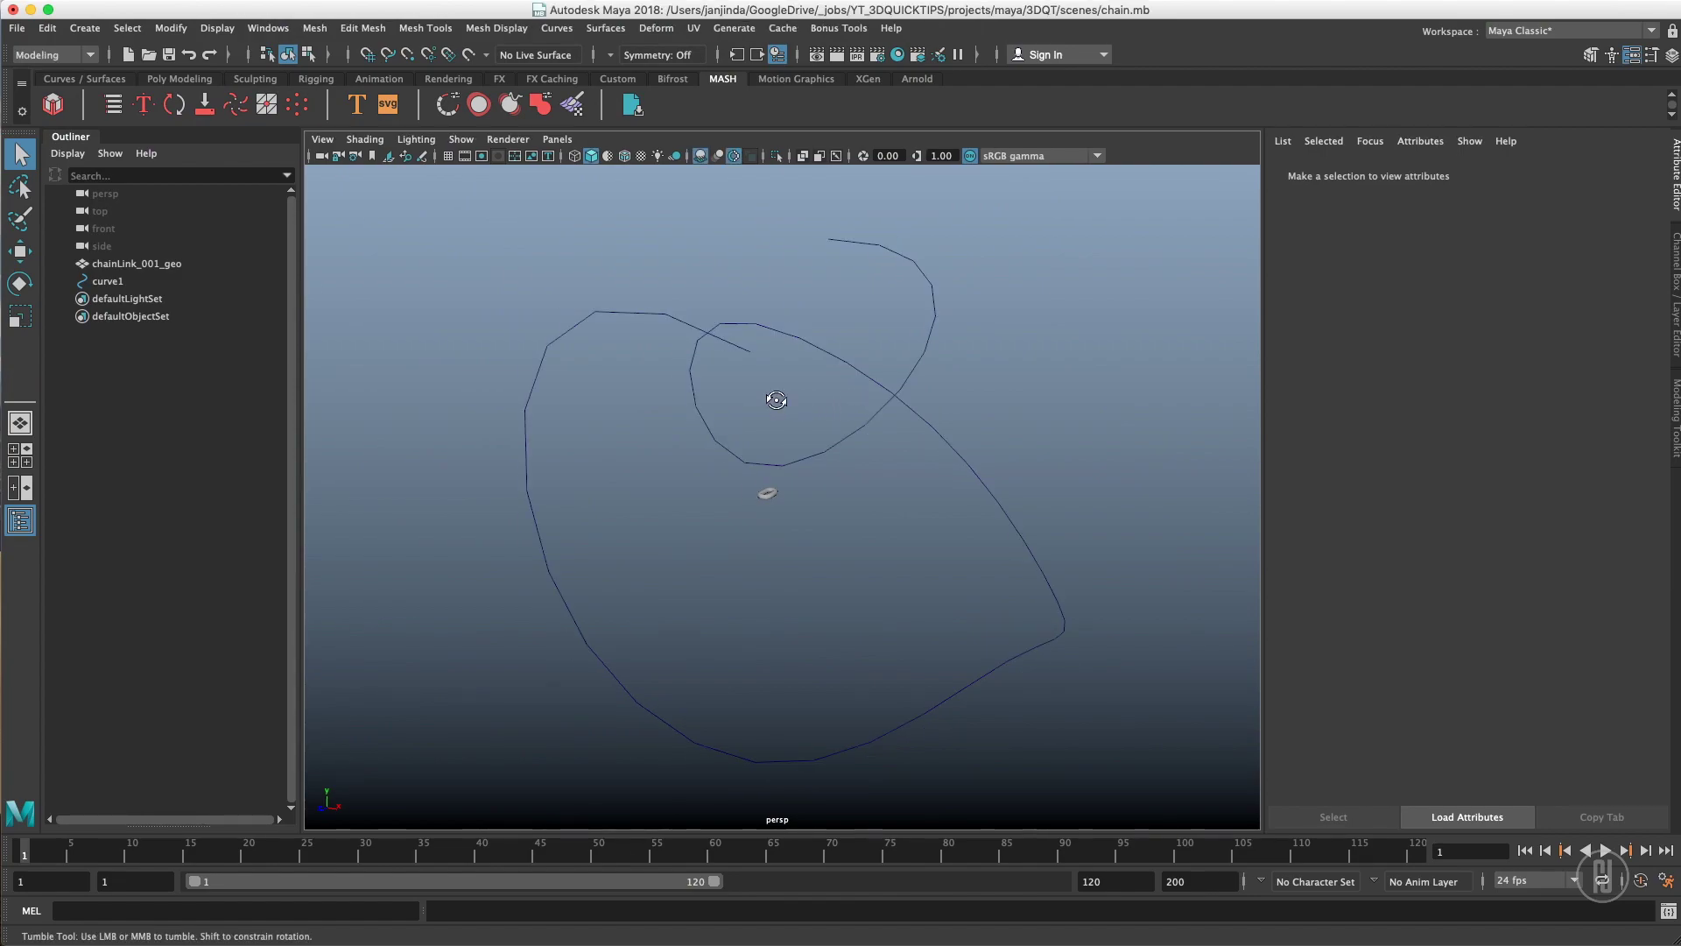
{"action": "left_click_drag", "start_coordinate": [770, 391], "coordinate": [807, 501], "text": "alt"}
{"action": "left_click", "coordinate": [761, 493]}
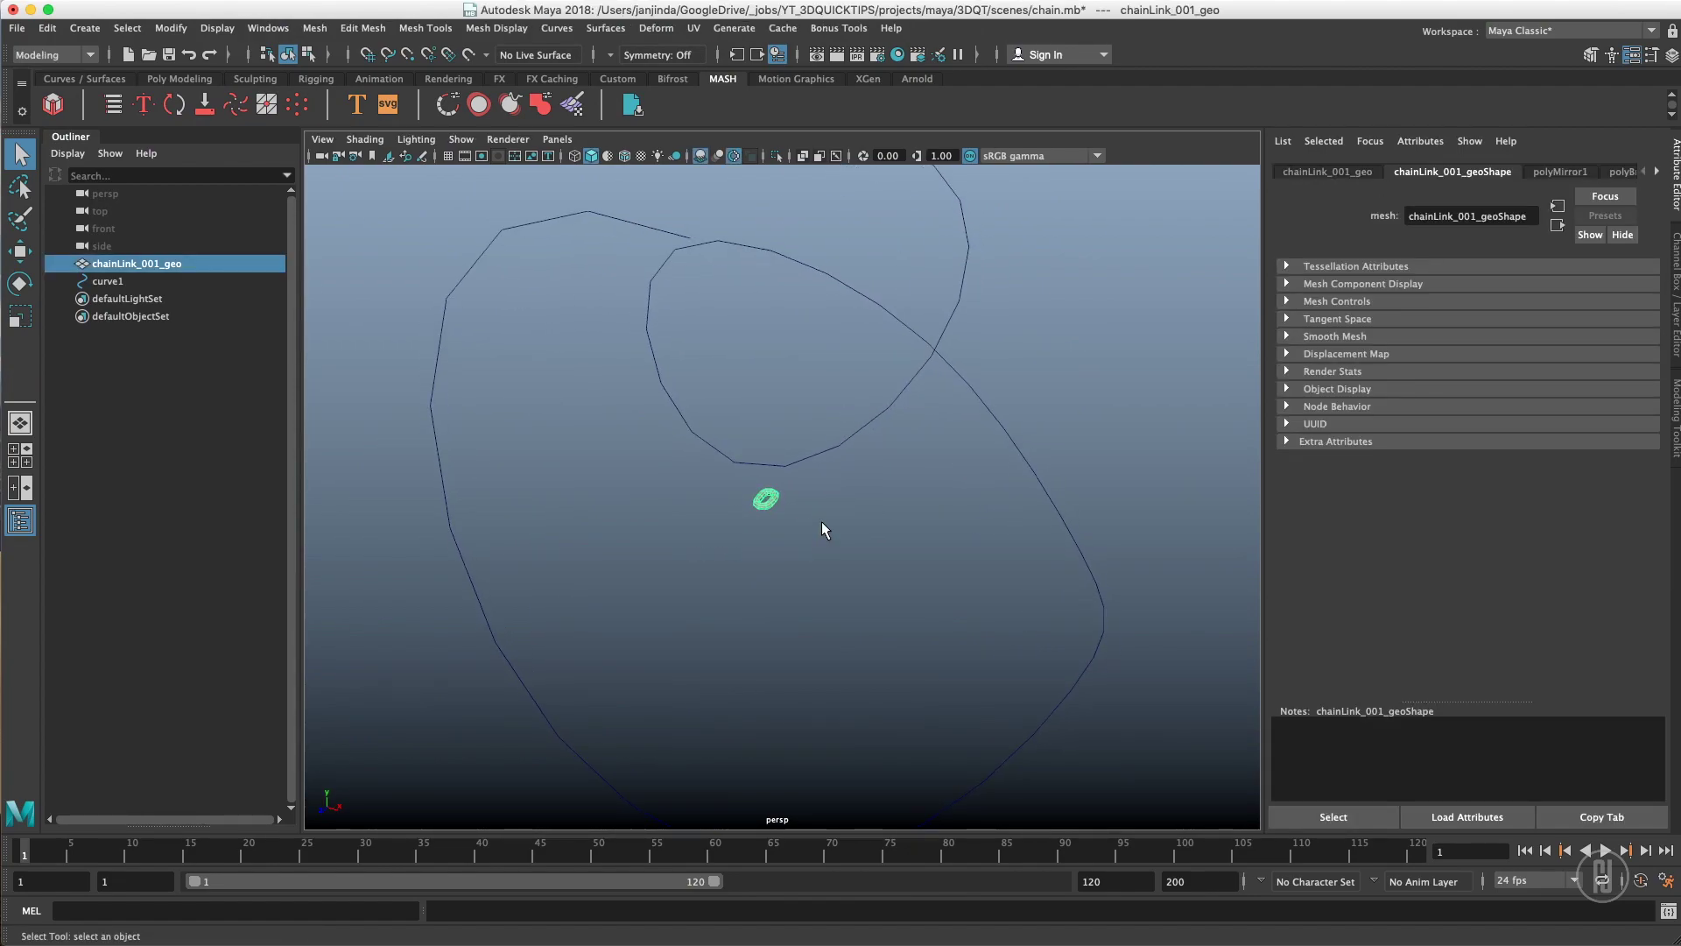
{"action": "left_click", "coordinate": [53, 105]}
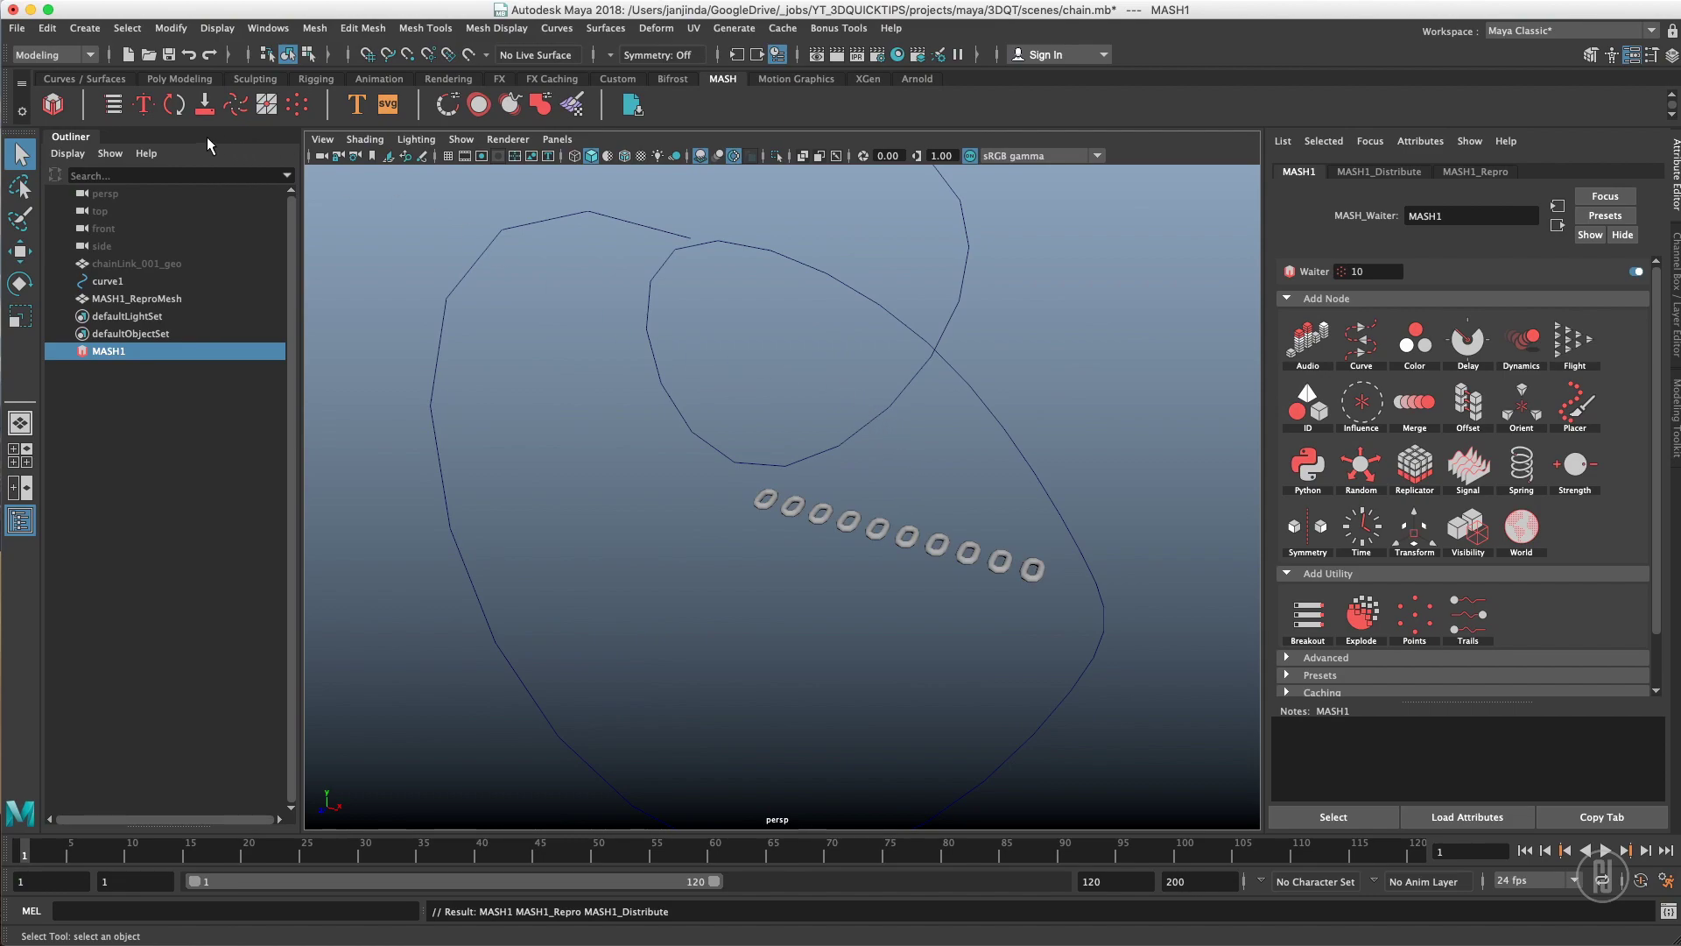
{"action": "left_click", "coordinate": [113, 106]}
{"action": "left_click_drag", "start_coordinate": [452, 539], "coordinate": [444, 549]}
- In the MASH Distribute node, set Distance X to 0 and Distance Z to 15.326 to line the links up lengthwise
{"action": "left_click_drag", "start_coordinate": [725, 461], "coordinate": [758, 552], "text": "alt"}
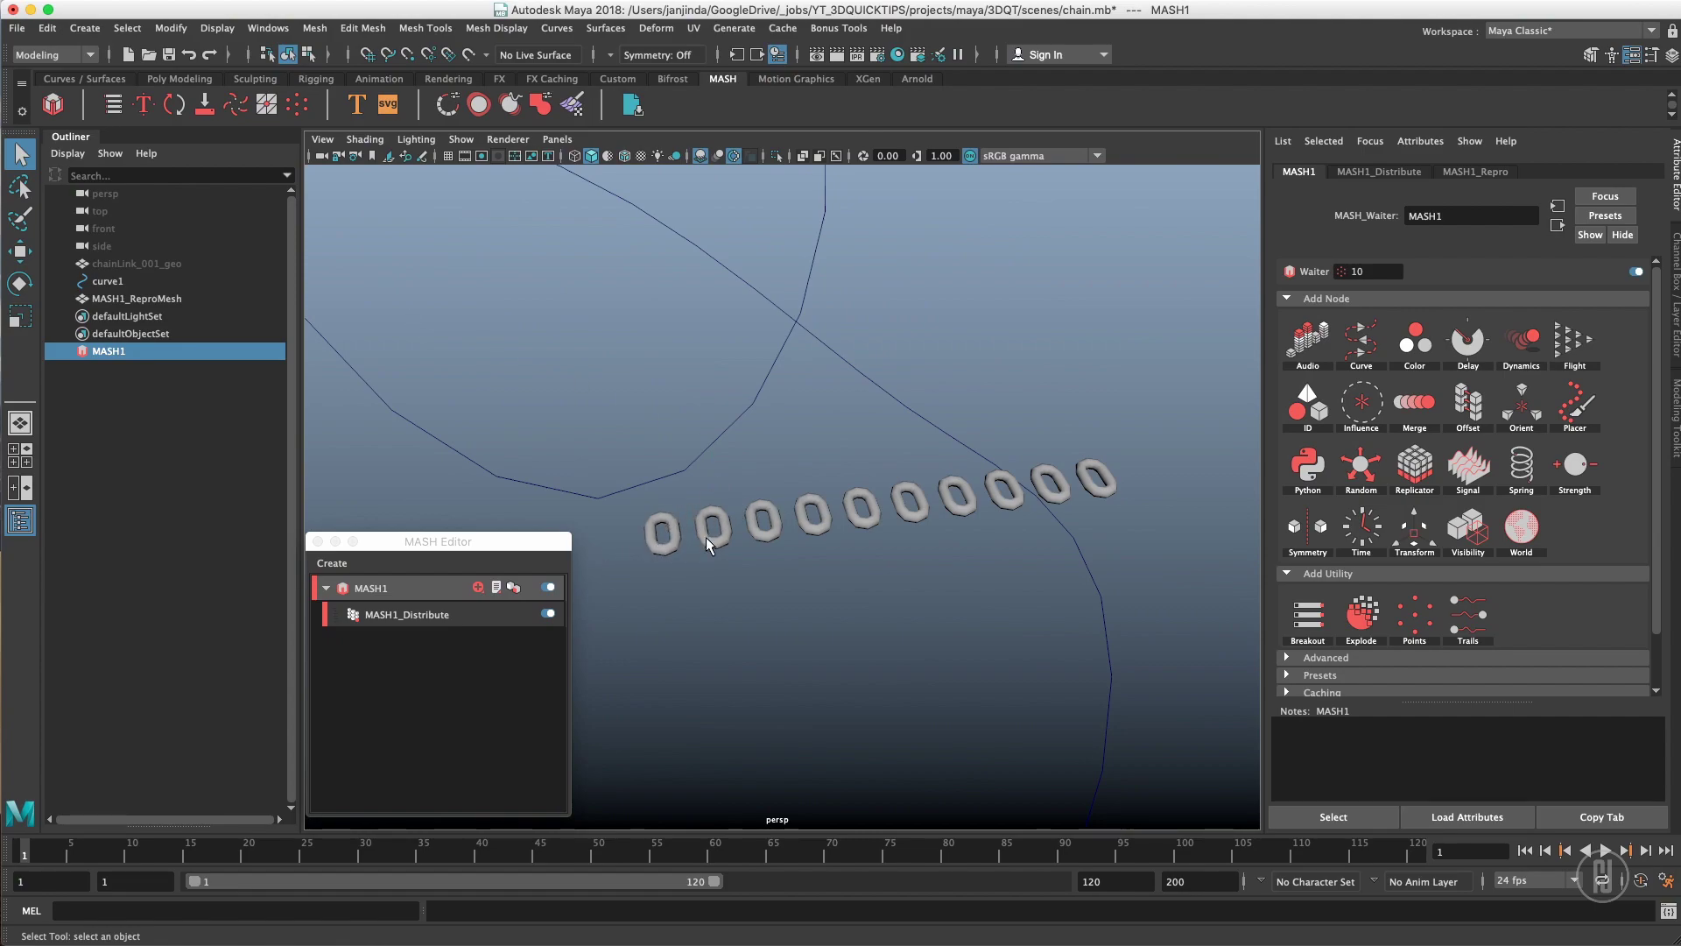
{"action": "left_click_drag", "start_coordinate": [714, 530], "coordinate": [659, 570], "text": "alt"}
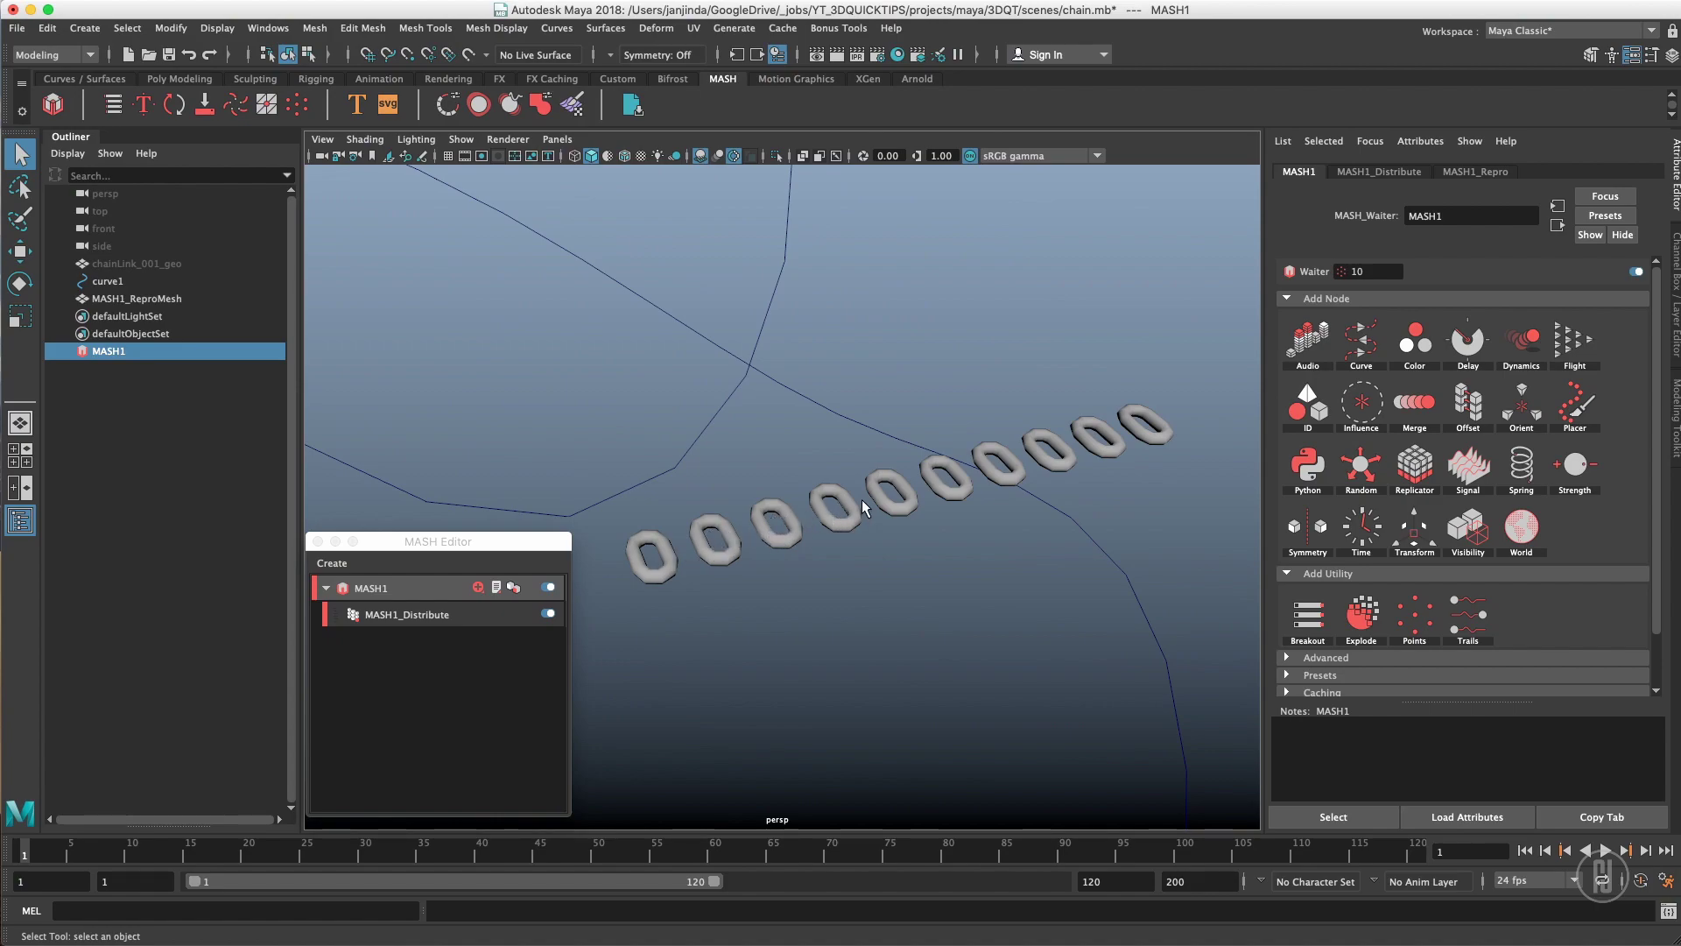
{"action": "left_click_drag", "start_coordinate": [946, 470], "coordinate": [849, 492], "text": "alt"}
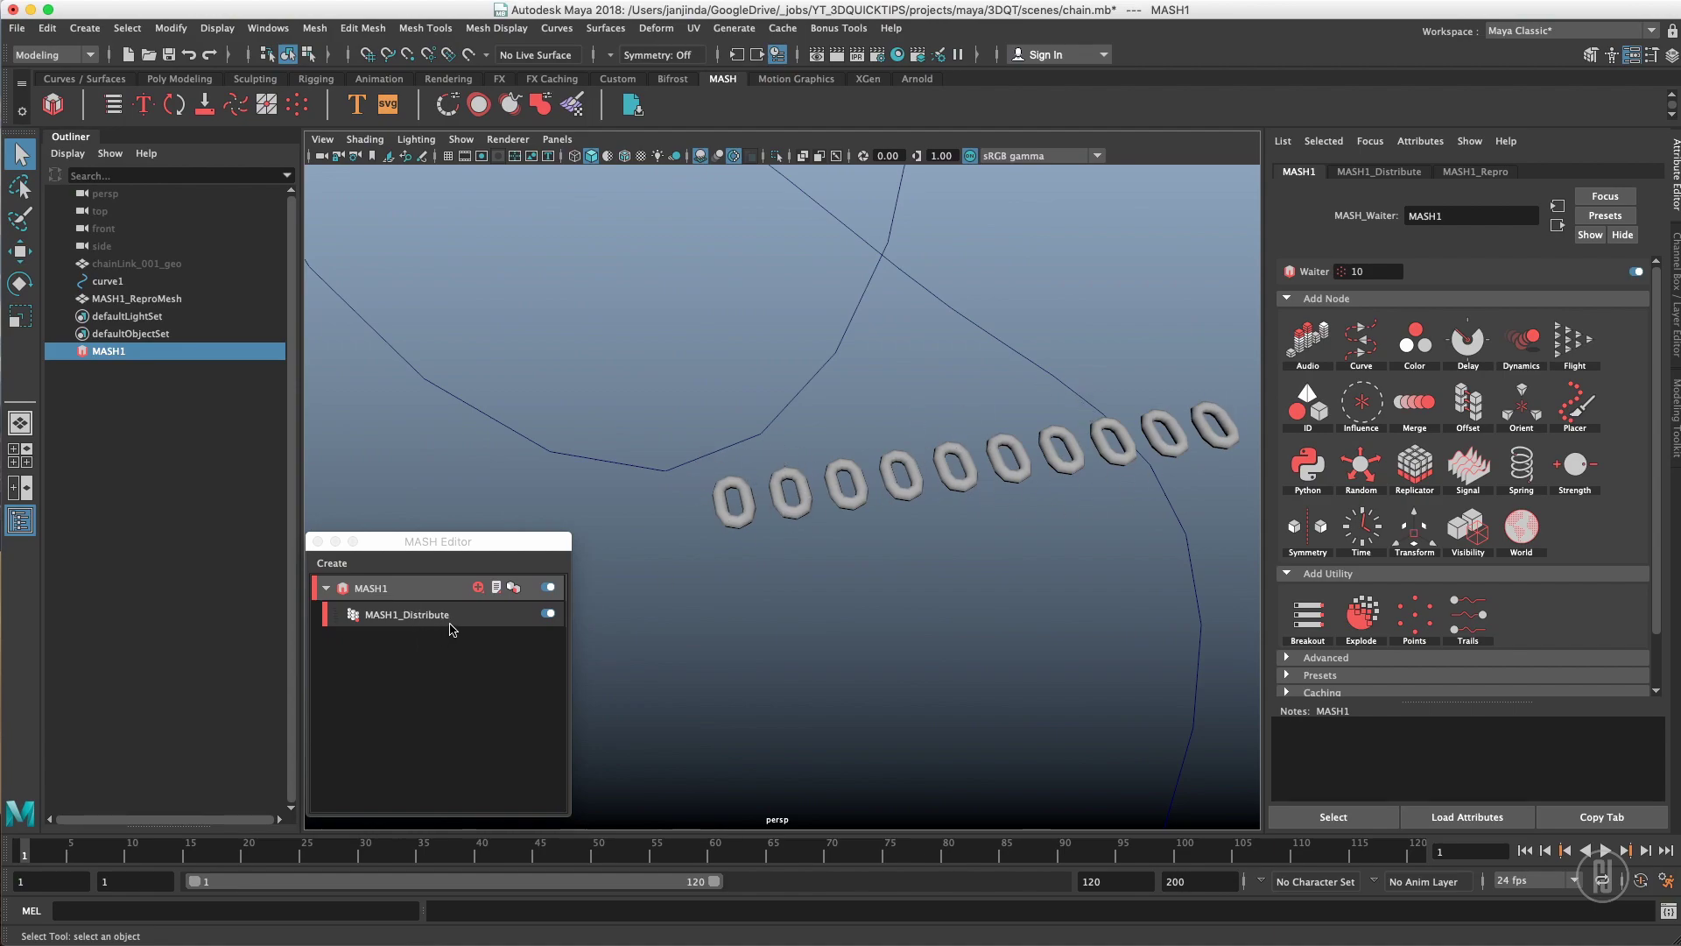
{"action": "left_click", "coordinate": [421, 616]}
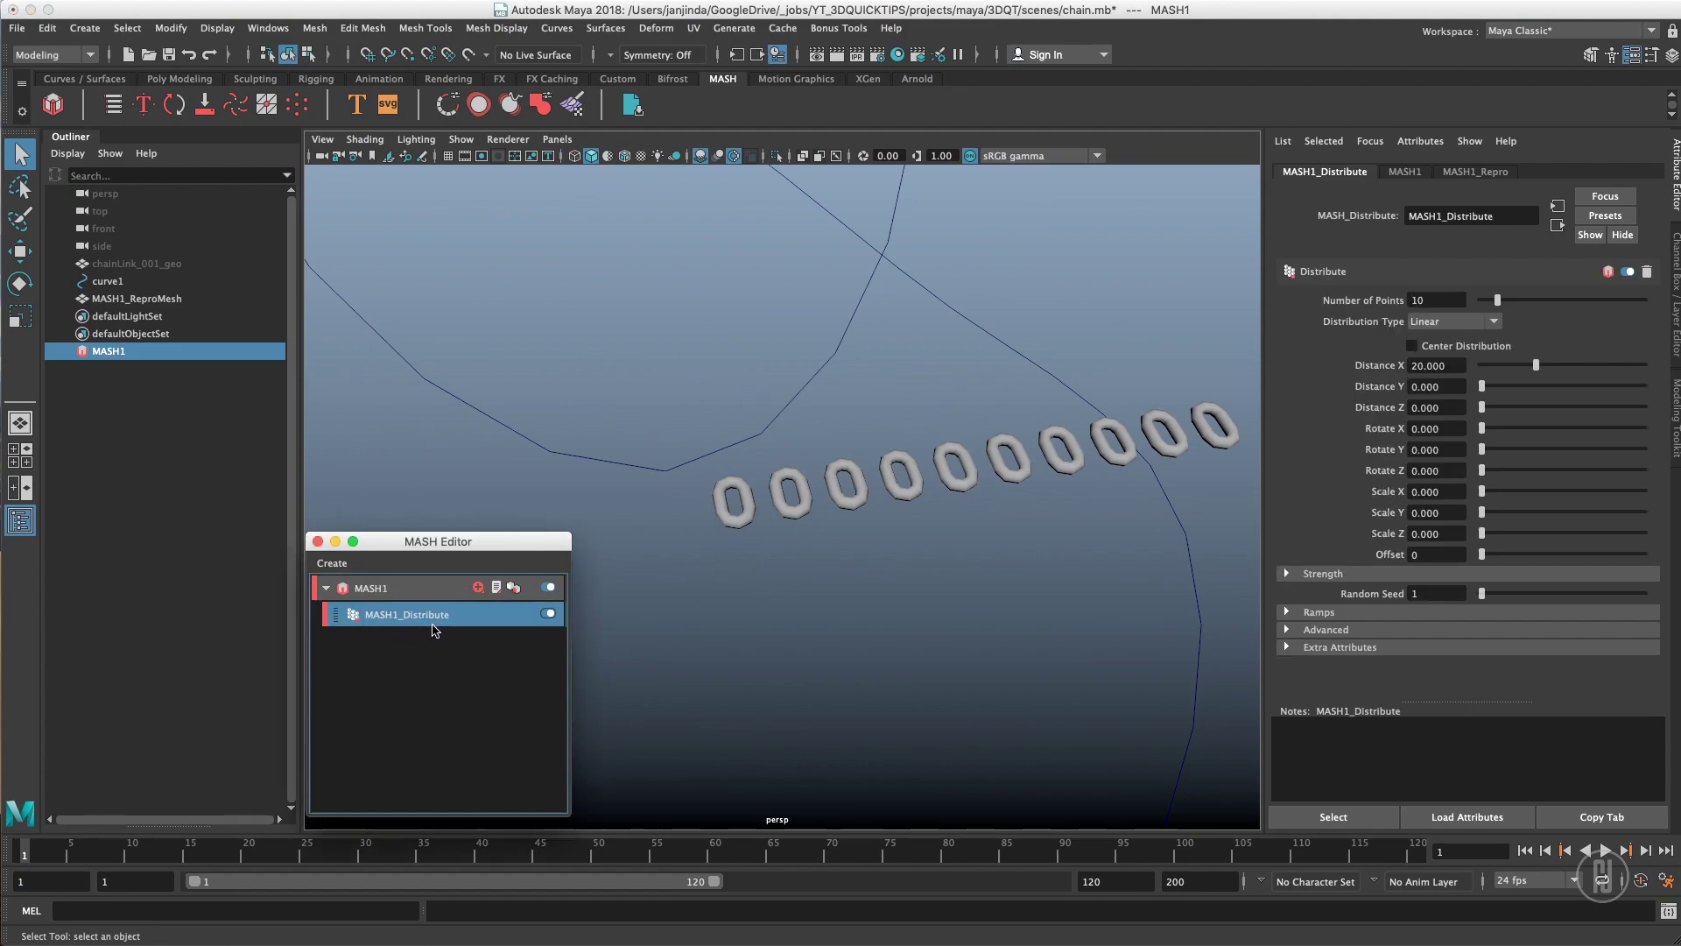
{"action": "left_click_drag", "start_coordinate": [725, 530], "coordinate": [1200, 366], "text": "alt"}
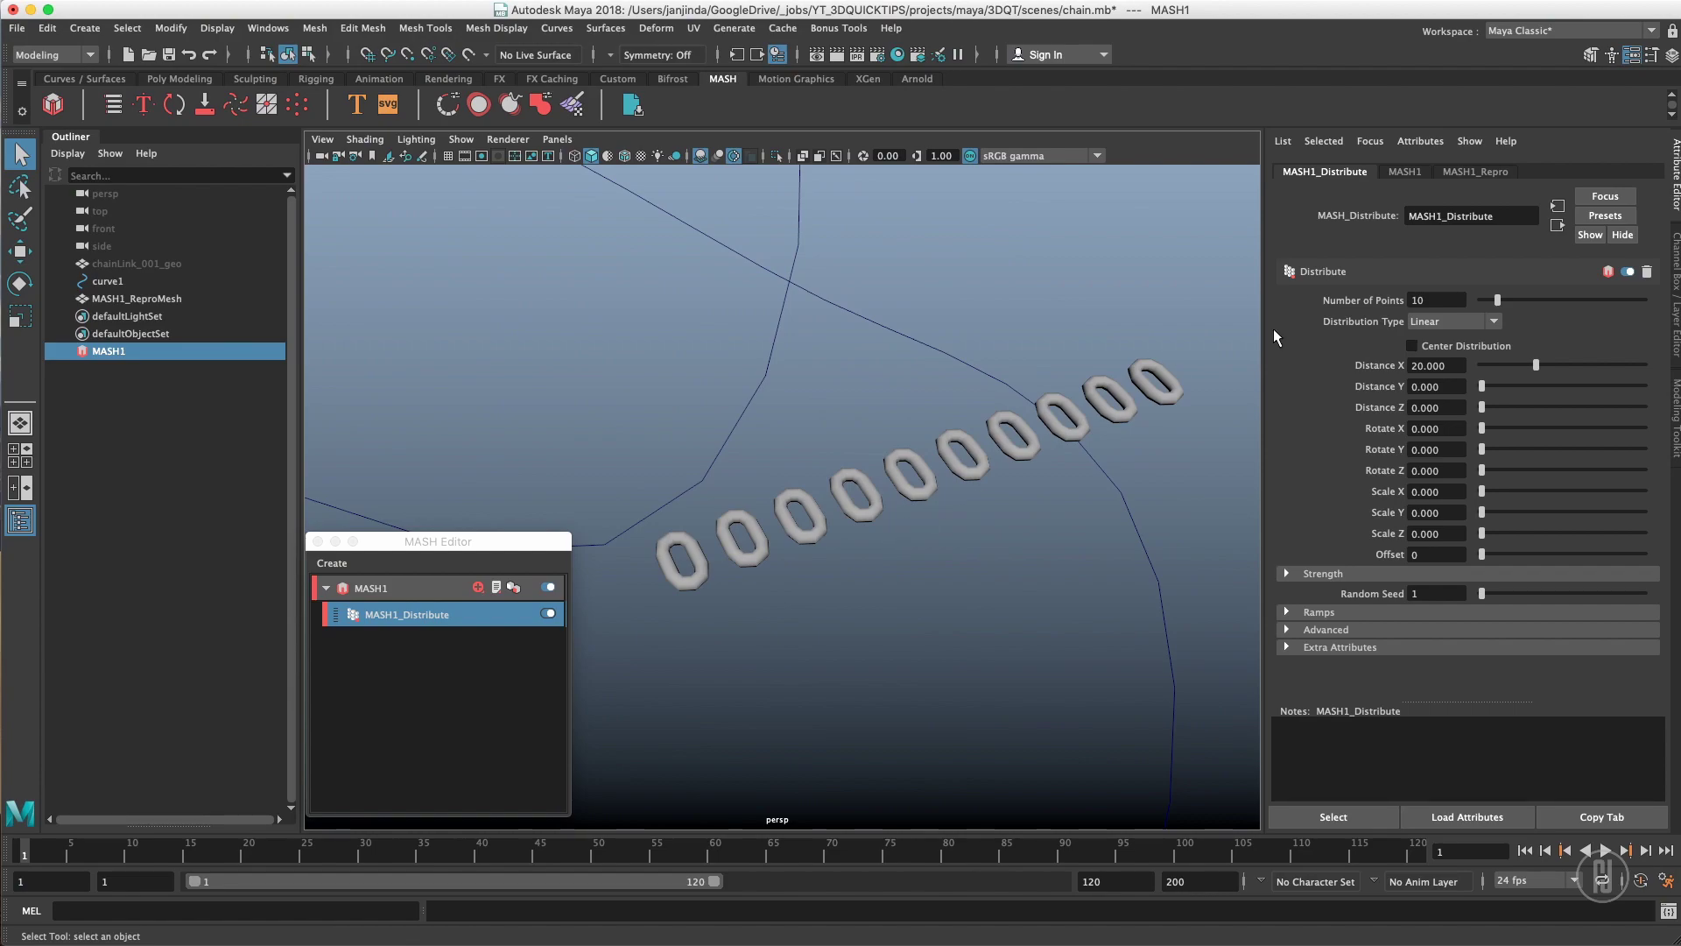
{"action": "left_click_drag", "start_coordinate": [1498, 300], "coordinate": [1498, 302]}
{"action": "left_click_drag", "start_coordinate": [1532, 369], "coordinate": [1523, 408]}
{"action": "left_click_drag", "start_coordinate": [859, 491], "coordinate": [902, 510], "text": "alt"}
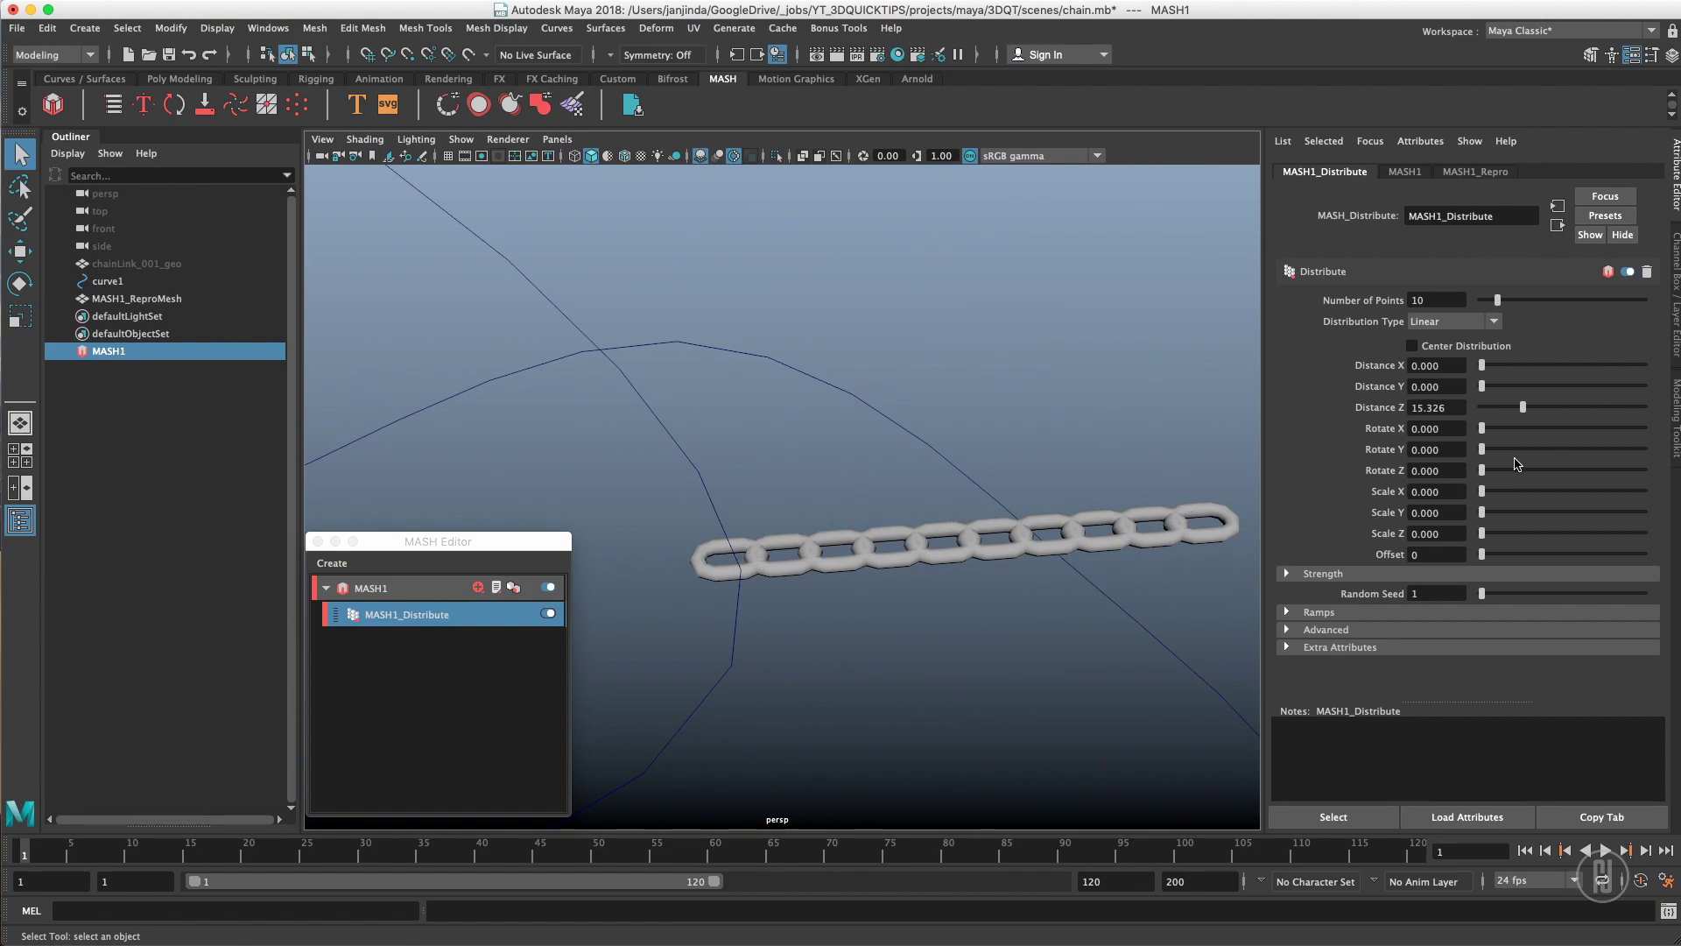
- Try twisting the distributed links with a Rotate Z of 360 and 720, and reset it to 0
{"action": "left_click_drag", "start_coordinate": [1486, 471], "coordinate": [1660, 472]}
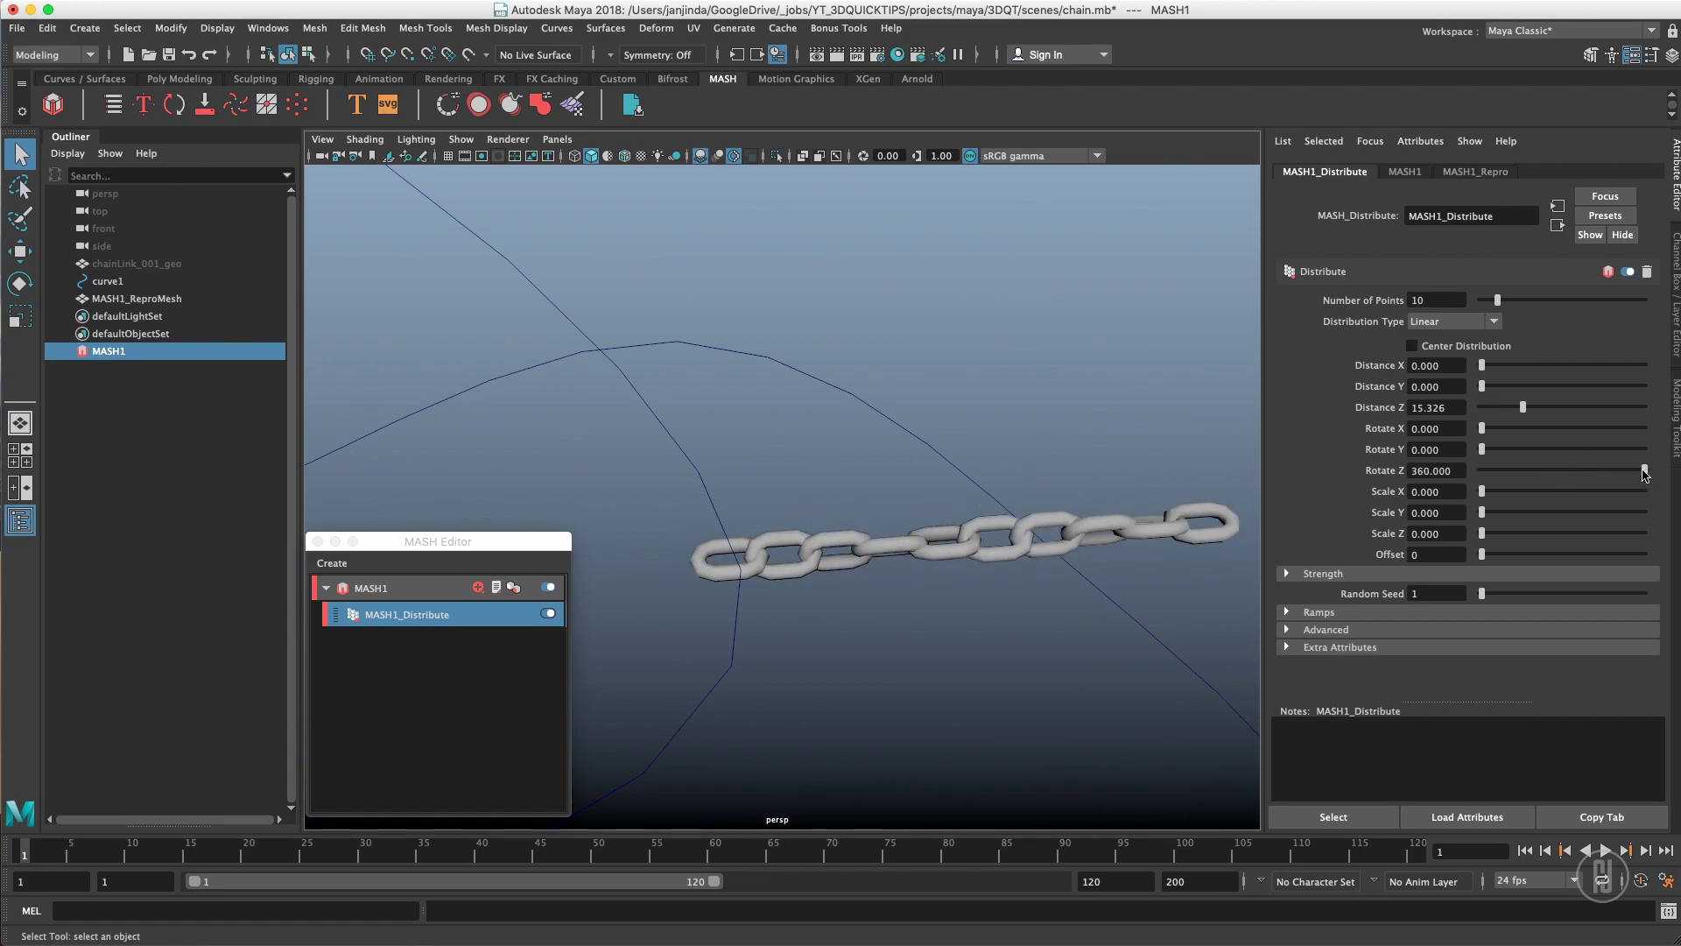
{"action": "left_click", "coordinate": [1413, 477]}
{"action": "type", "text": "720"}
{"action": "key", "text": "Return"}
{"action": "left_click_drag", "start_coordinate": [985, 449], "coordinate": [1064, 513], "text": "alt"}
{"action": "left_click_drag", "start_coordinate": [1564, 470], "coordinate": [1412, 475]}
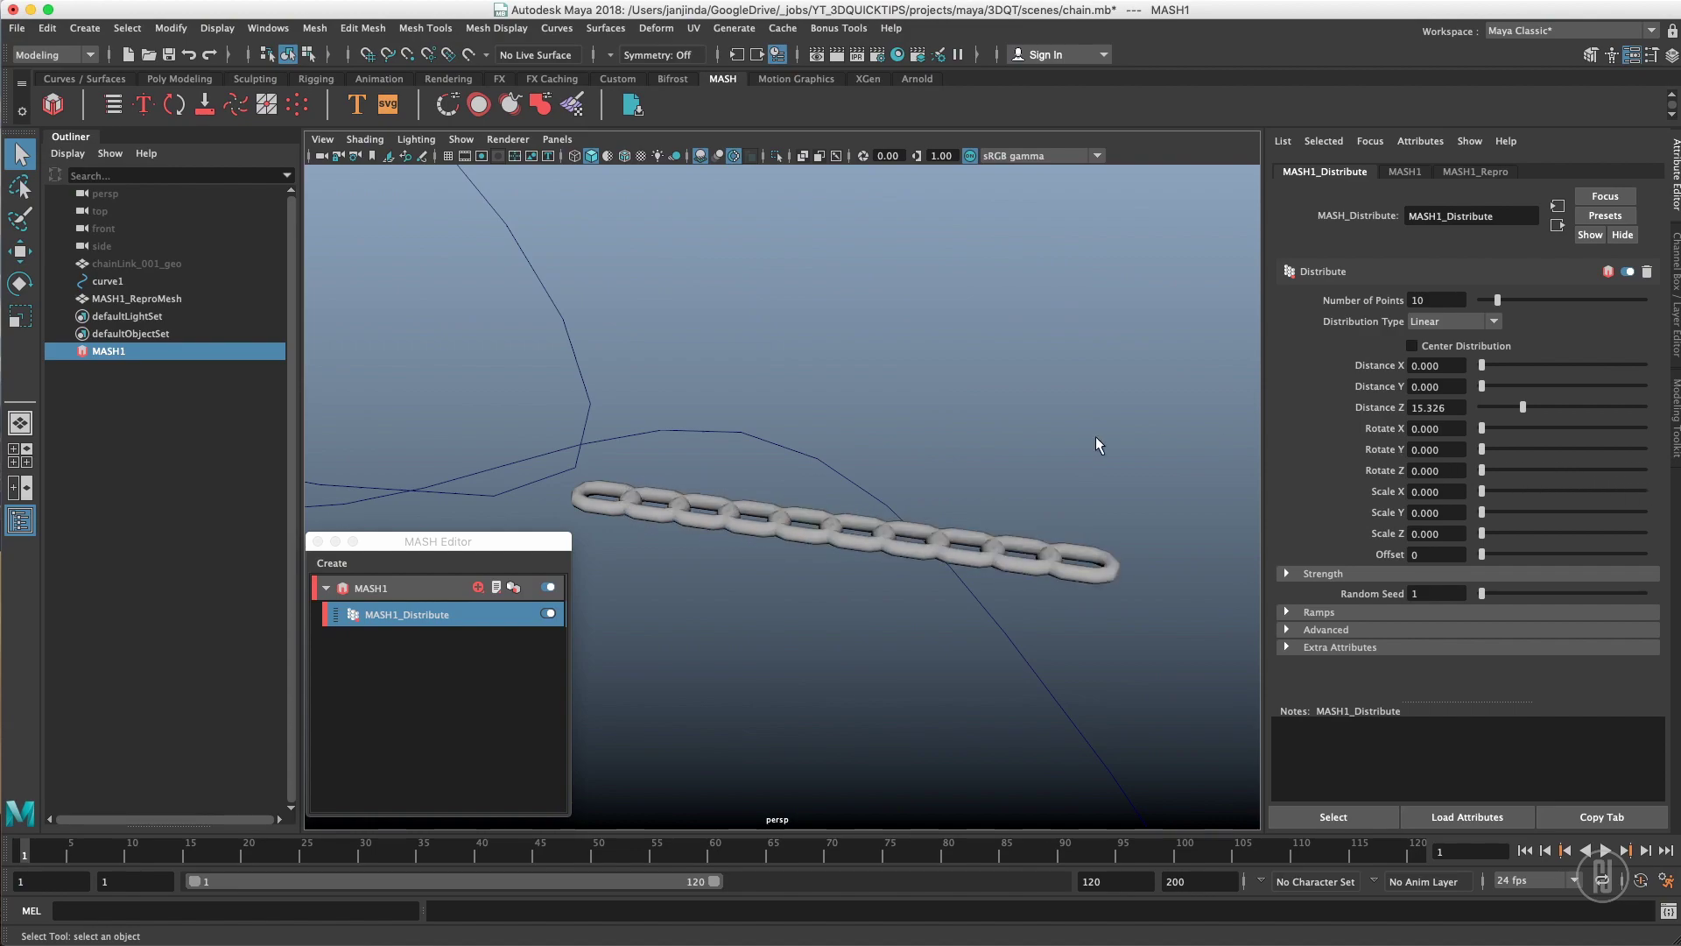
- Reduce the Distribute node's number of points to 1 and clear the selection
{"action": "left_click_drag", "start_coordinate": [784, 442], "coordinate": [849, 445], "text": "alt"}
{"action": "middle_click_drag", "start_coordinate": [805, 403], "coordinate": [911, 383], "text": "alt"}
{"action": "right_click_drag", "start_coordinate": [798, 389], "coordinate": [886, 403], "text": "alt"}
{"action": "mouse_move", "coordinate": [887, 403]}
{"action": "left_mouse_down", "text": "alt"}
{"action": "mouse_move", "coordinate": [976, 402]}
{"action": "mouse_move", "coordinate": [869, 410]}
{"action": "mouse_move", "coordinate": [915, 398]}
{"action": "left_mouse_up", "text": "alt"}
{"action": "left_click_drag", "start_coordinate": [1497, 302], "coordinate": [1485, 306]}
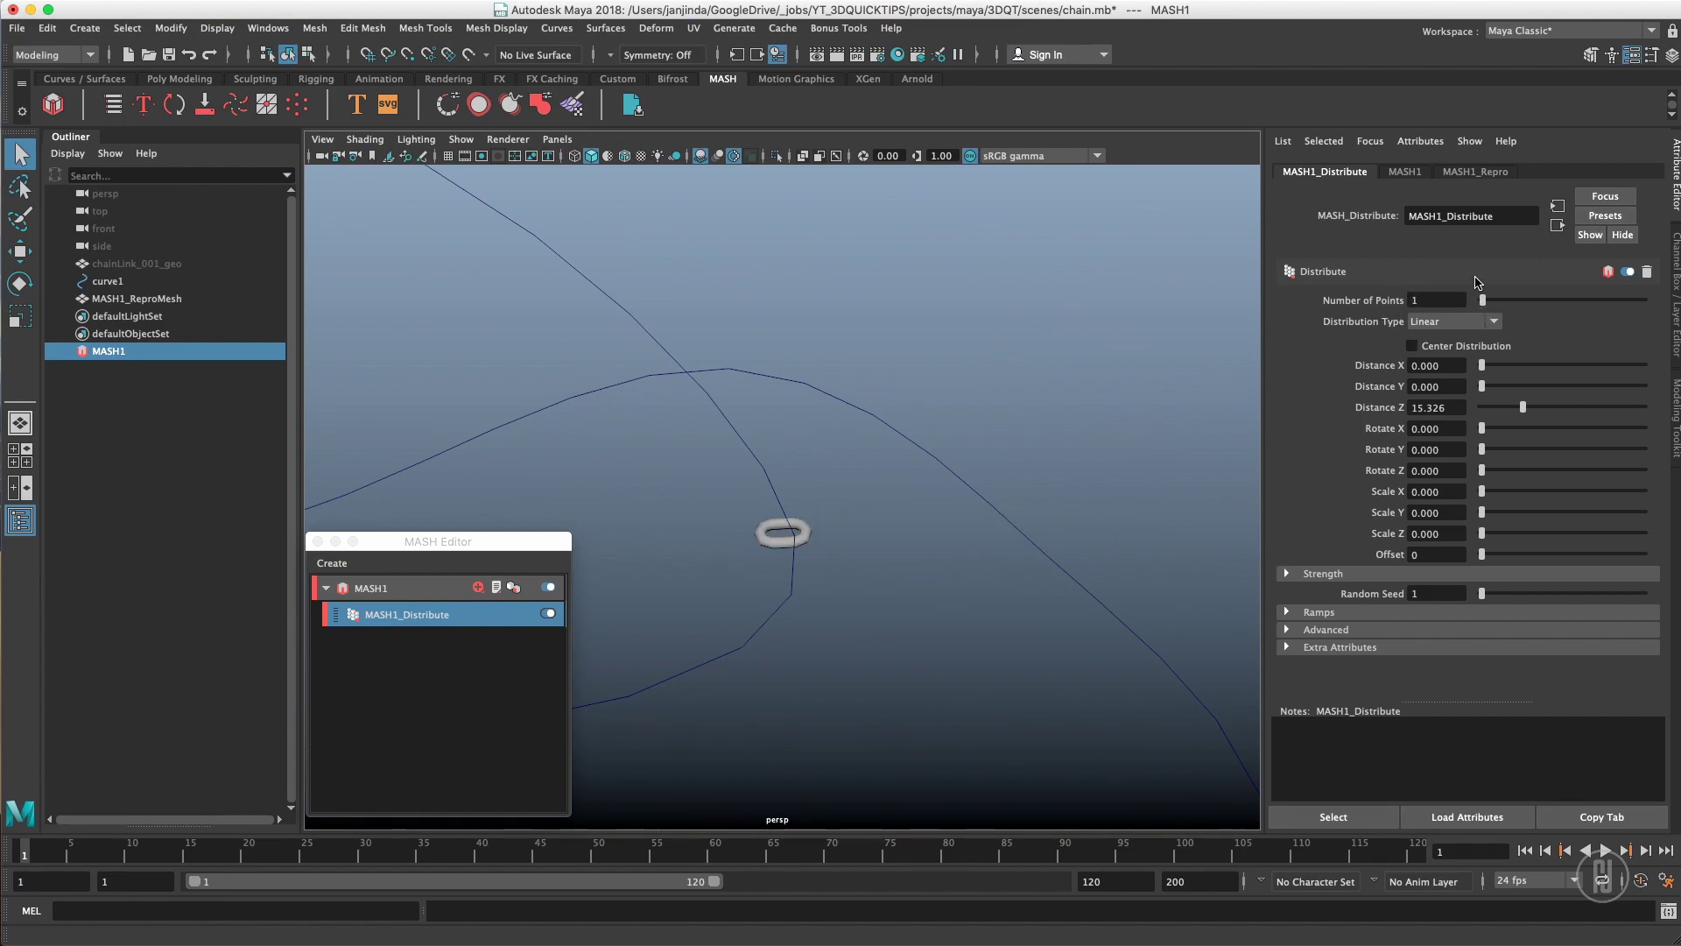
{"action": "left_click", "coordinate": [909, 451]}
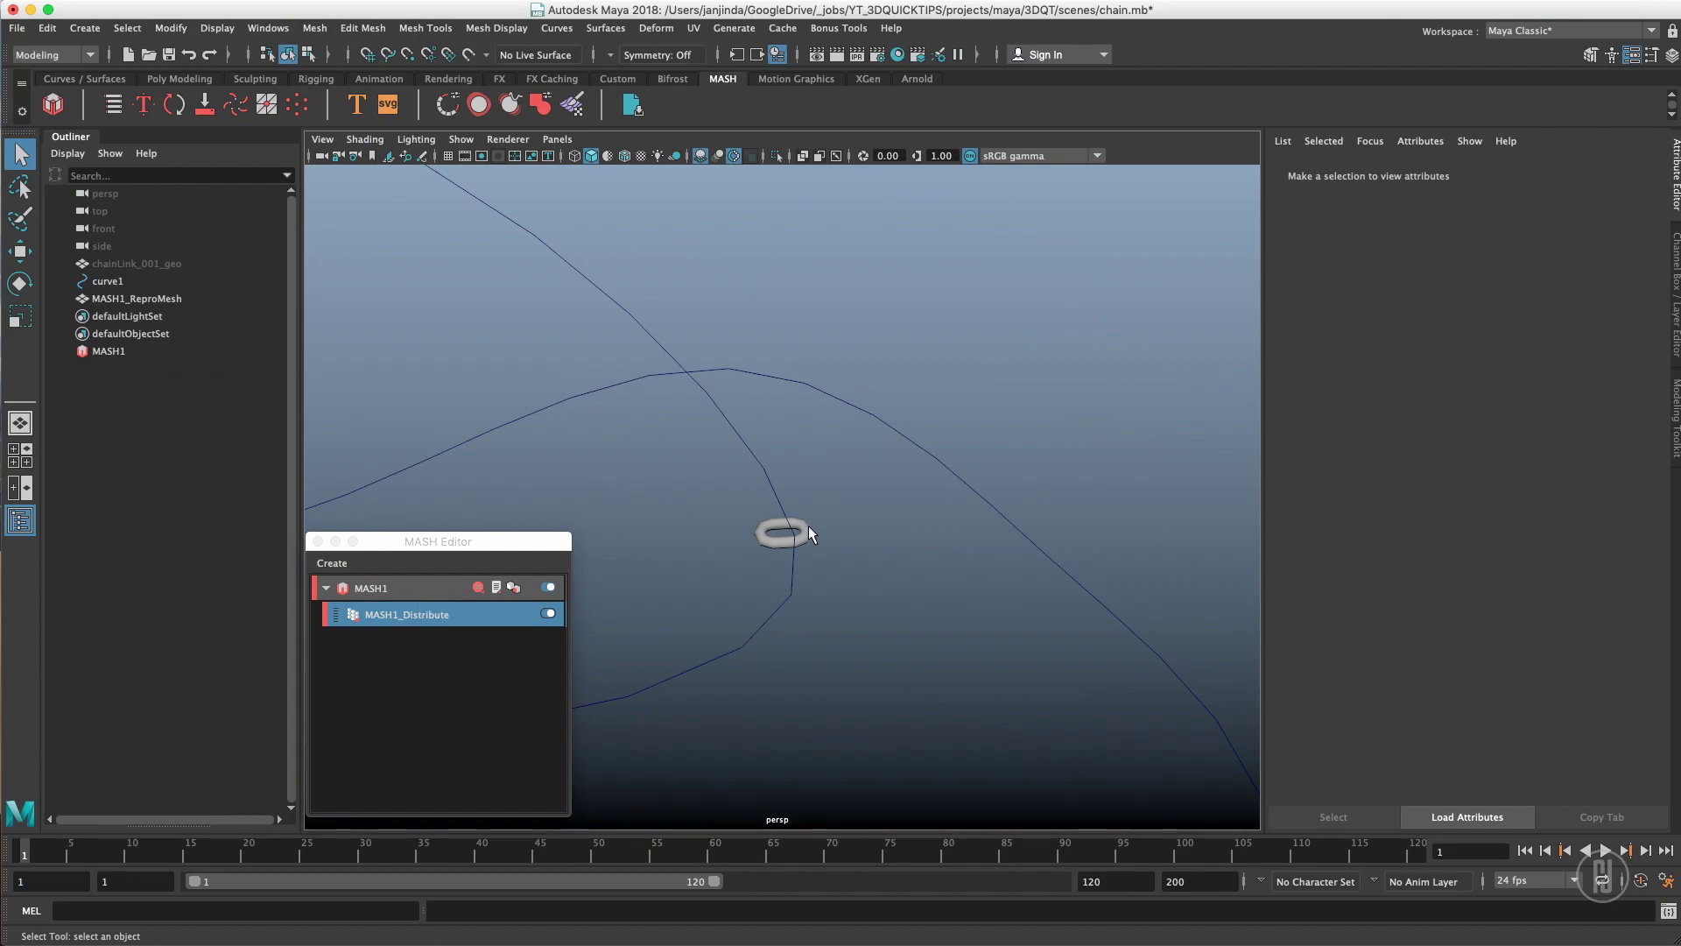
- Add a Replicator node to the MASH network and save the scene
{"action": "left_click", "coordinate": [477, 588]}
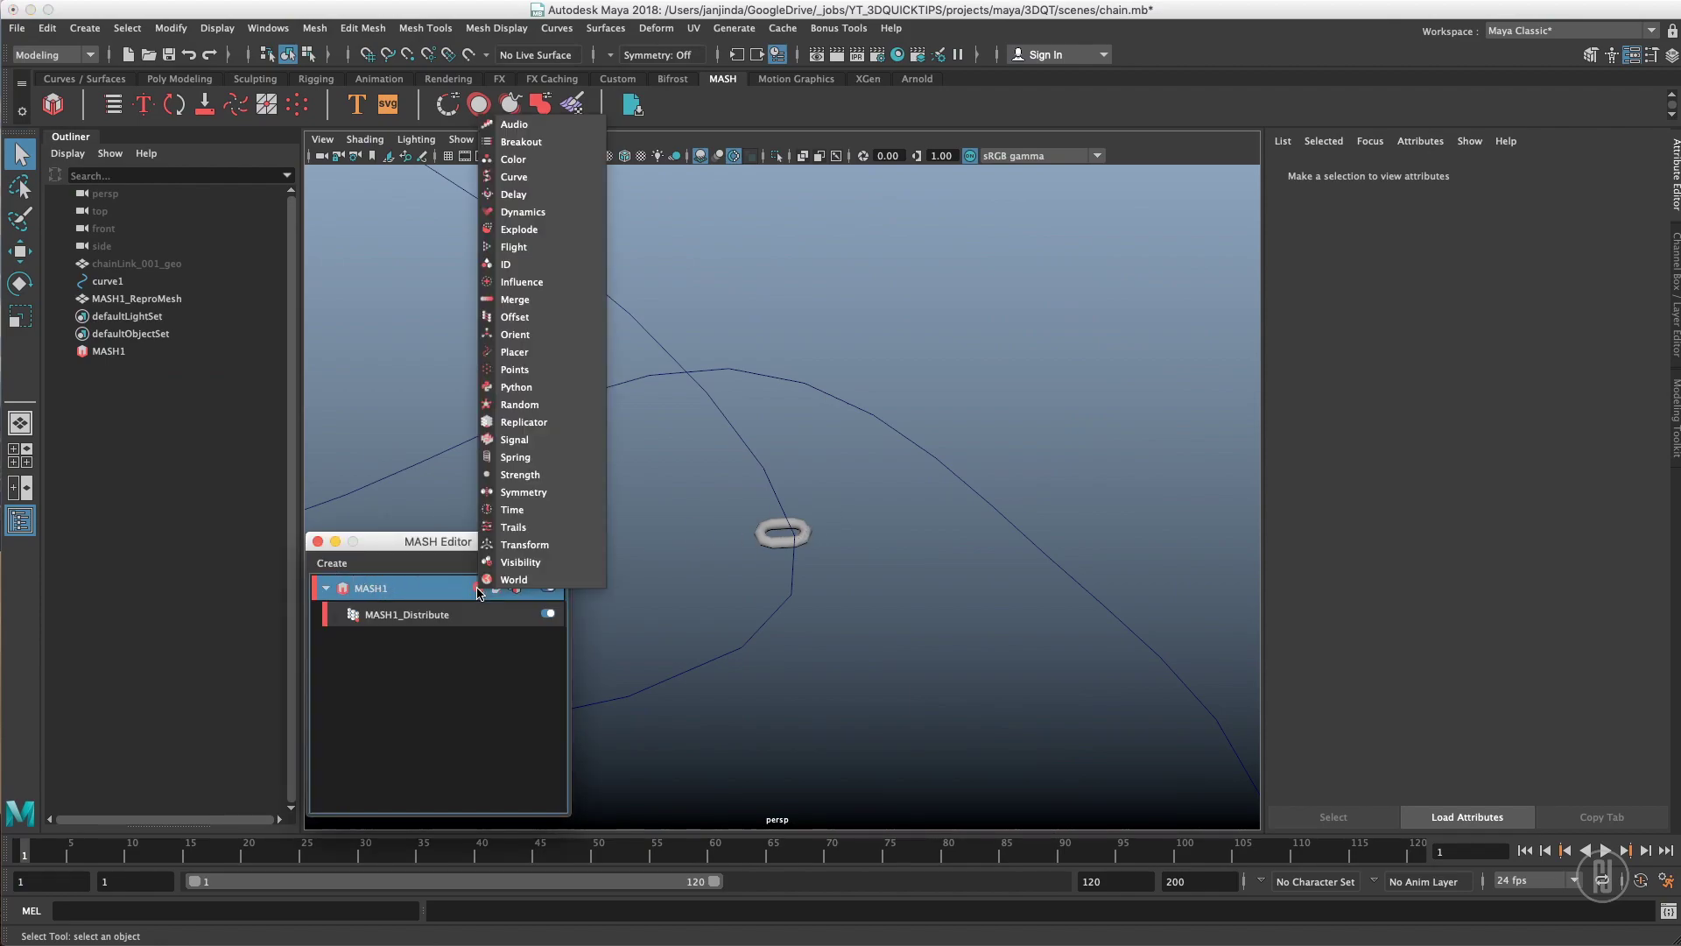
{"action": "left_click", "coordinate": [543, 422]}
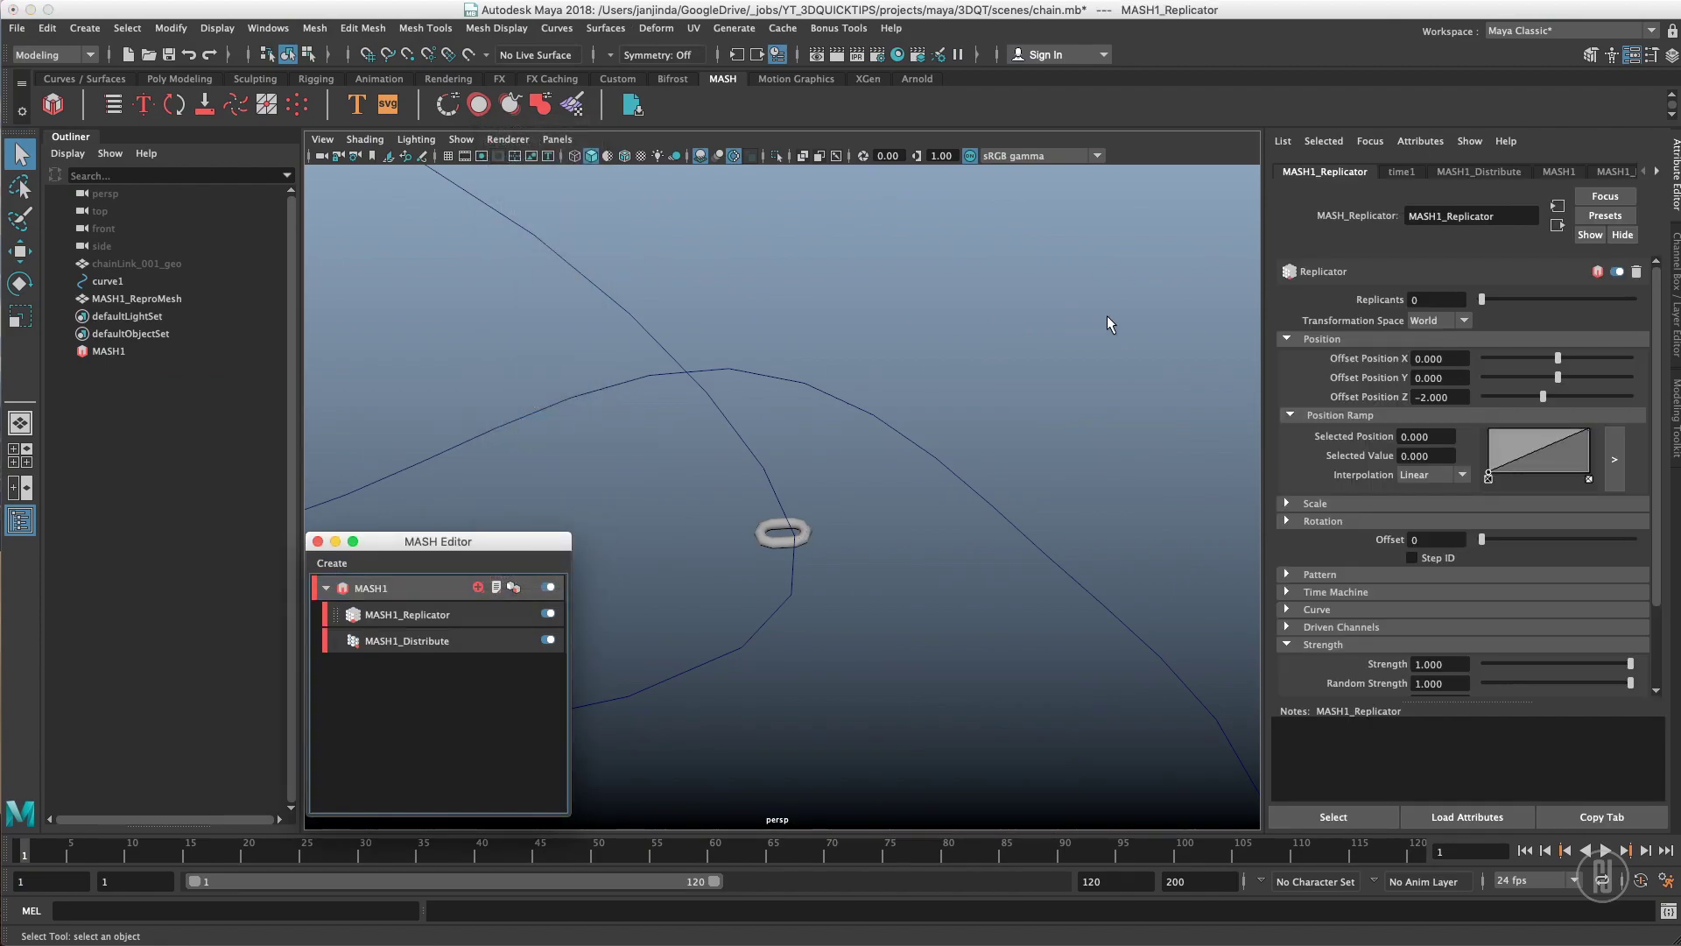
{"action": "left_click", "coordinate": [170, 55]}
- Set the Replicator's number of replicants to 10
{"action": "left_click_drag", "start_coordinate": [969, 351], "coordinate": [911, 379], "text": "alt"}
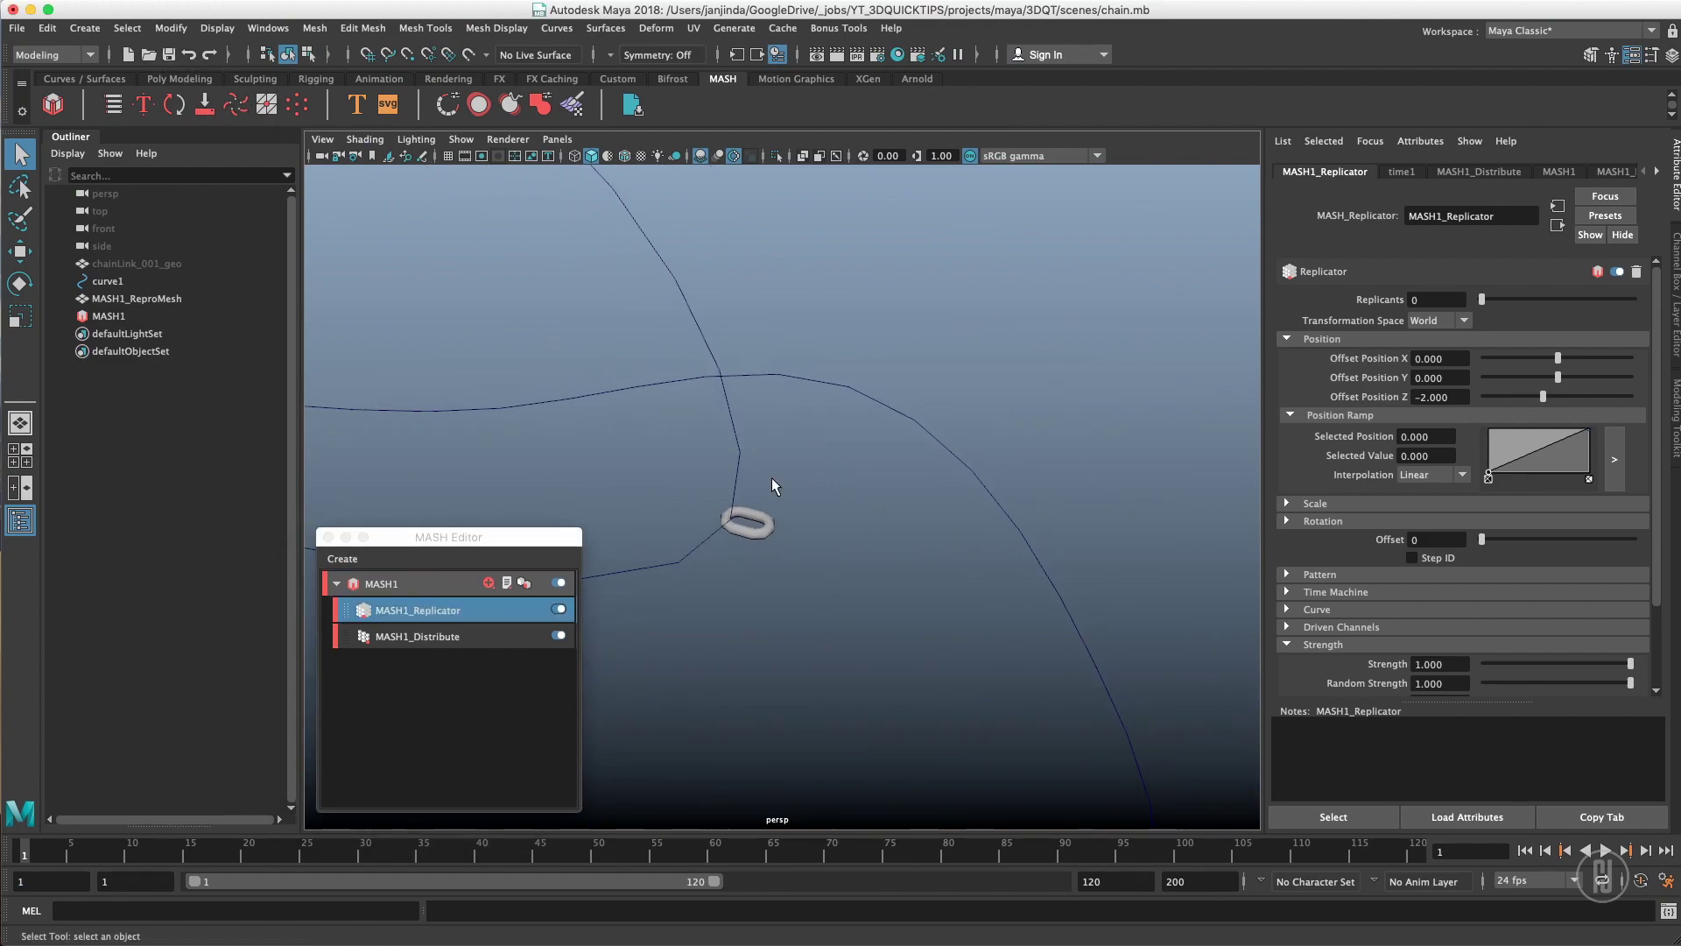
{"action": "left_click_drag", "start_coordinate": [774, 486], "coordinate": [874, 480], "text": "alt"}
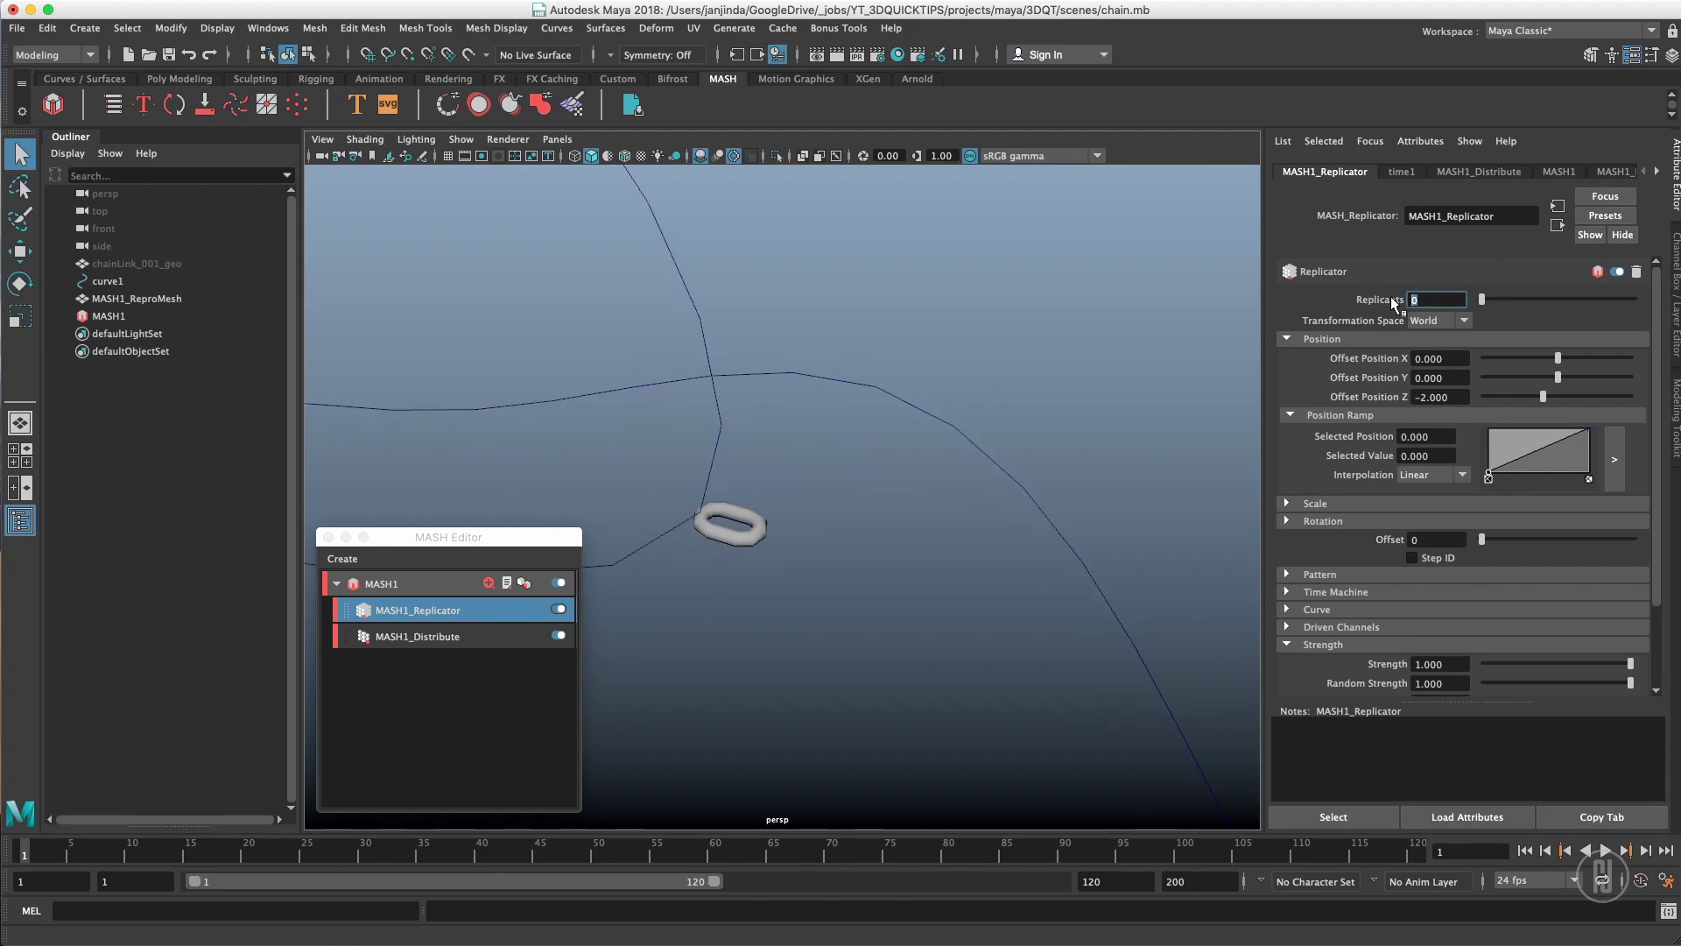
{"action": "type", "text": "10"}
{"action": "key", "text": "Return"}
{"action": "left_click_drag", "start_coordinate": [698, 364], "coordinate": [979, 350], "text": "alt"}
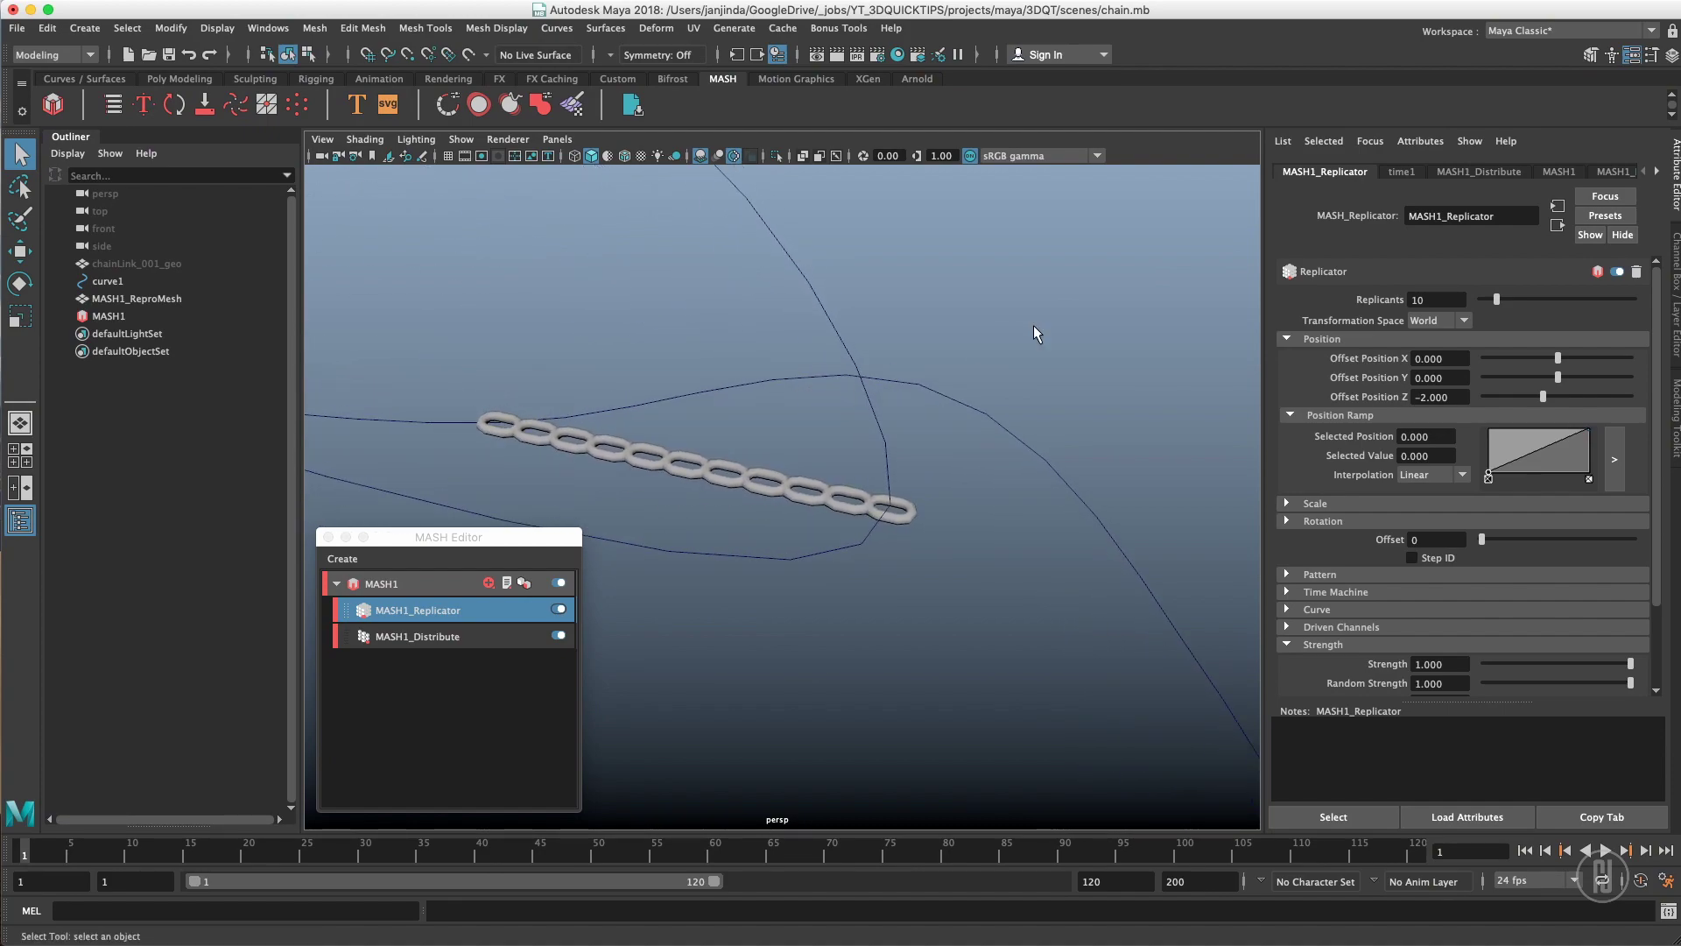
- Adjust the Replicator's Offset Position Z to 1.463 so that neighbouring links overlap
{"action": "left_click_drag", "start_coordinate": [1543, 401], "coordinate": [1576, 401]}
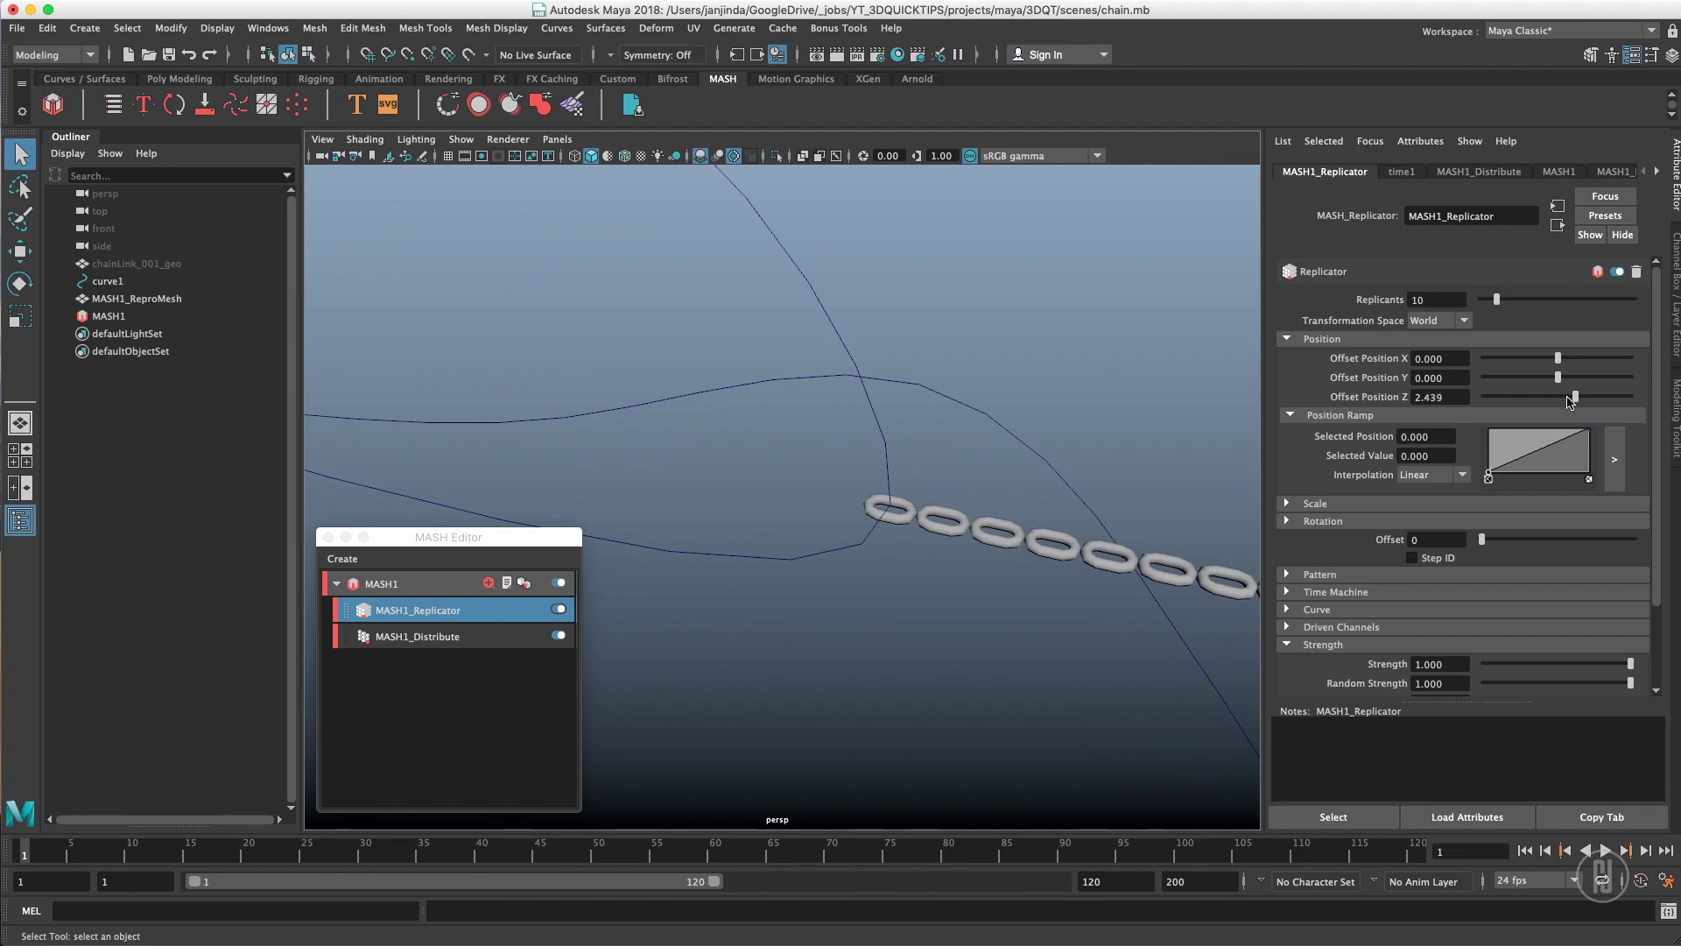
{"action": "scroll", "coordinate": [904, 386], "scroll_direction": "up", "scroll_amount": 2}
{"action": "left_click_drag", "start_coordinate": [904, 385], "coordinate": [969, 421], "text": "alt"}
{"action": "left_click_drag", "start_coordinate": [1571, 397], "coordinate": [1568, 396]}
{"action": "left_click_drag", "start_coordinate": [737, 485], "coordinate": [839, 429], "text": "alt"}
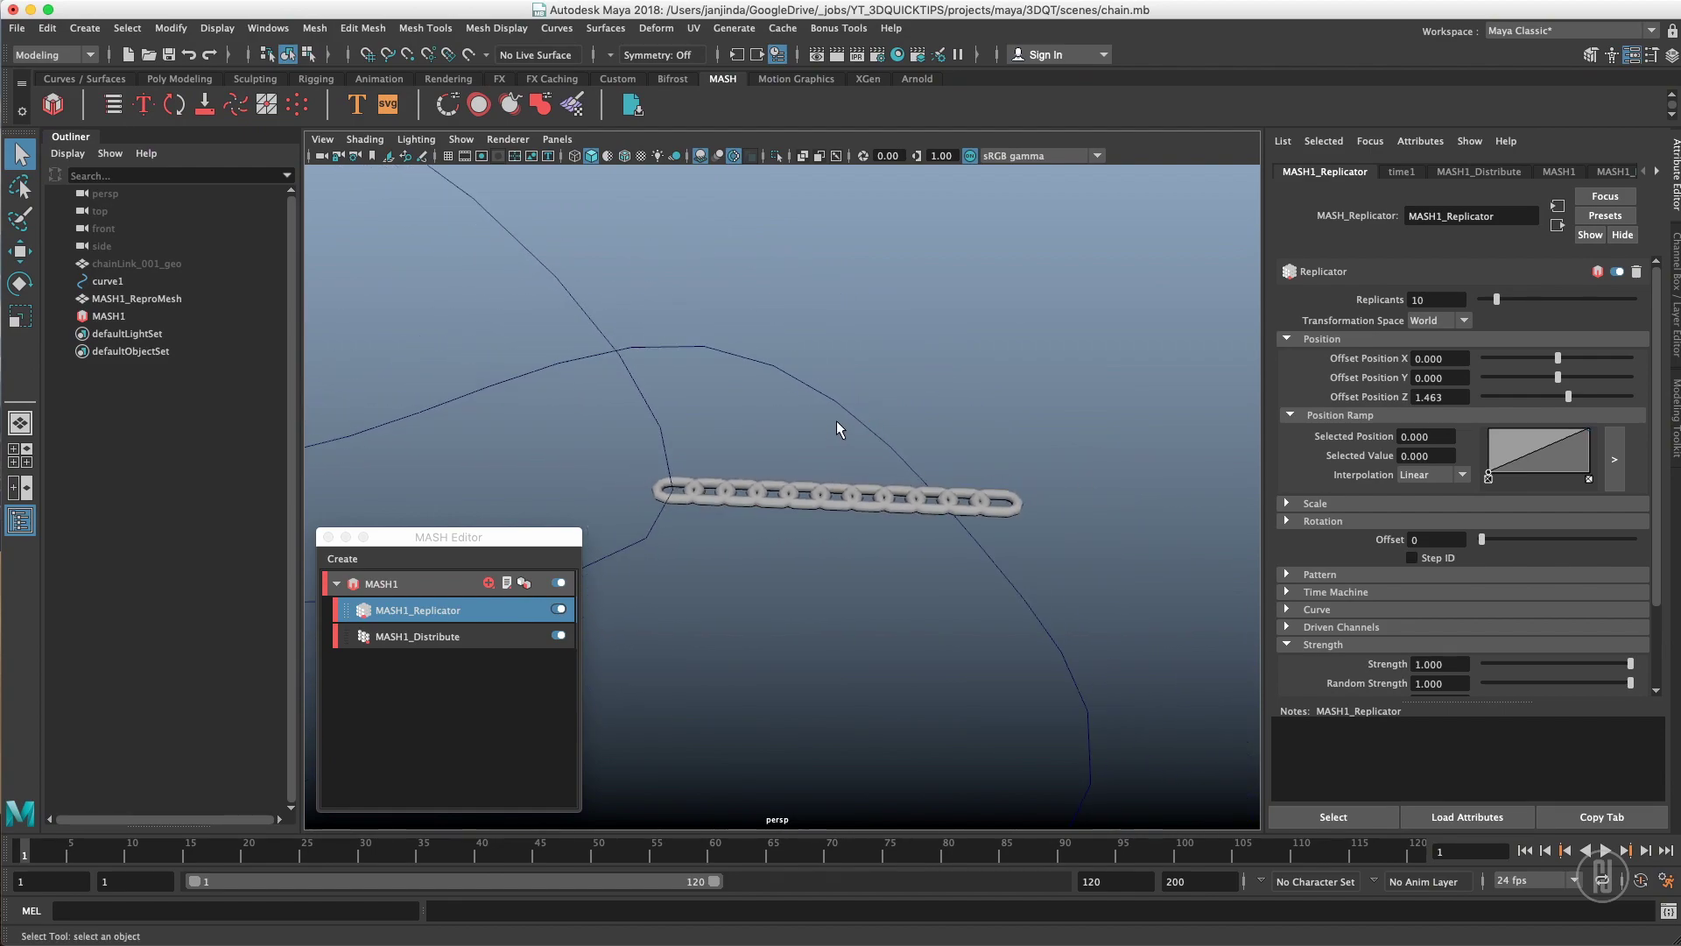
{"action": "right_click_drag", "start_coordinate": [954, 449], "coordinate": [881, 423], "text": "alt"}
{"action": "left_click_drag", "start_coordinate": [881, 423], "coordinate": [1109, 328], "text": "alt"}
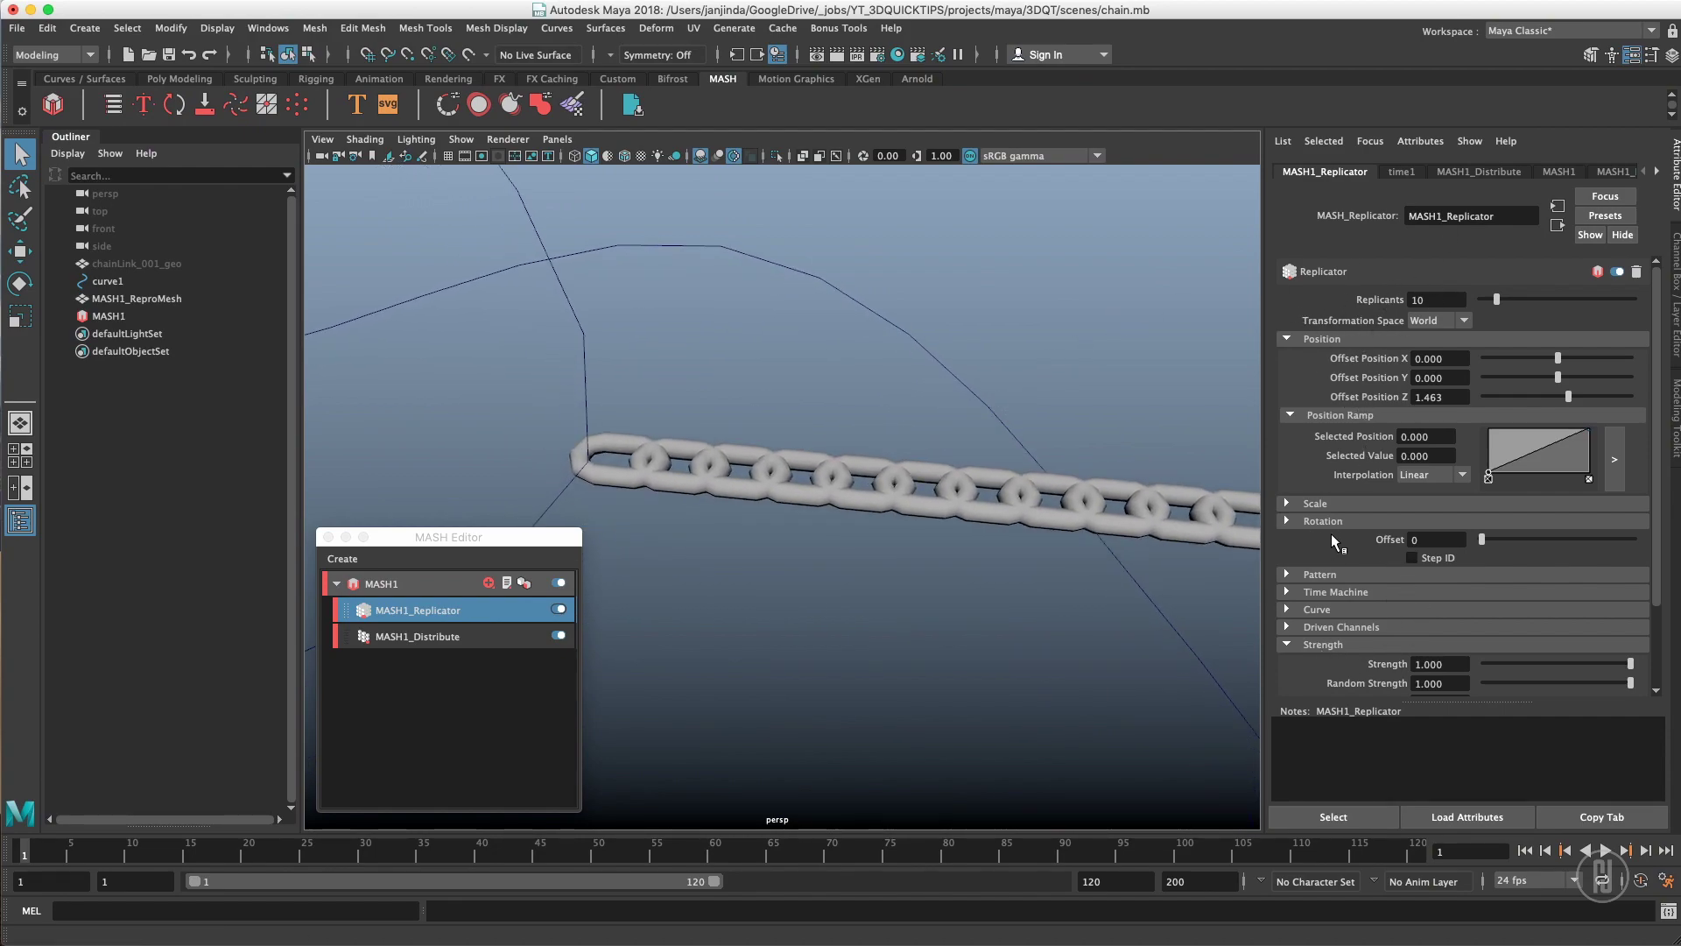
- Set the Replicator's pattern to 2 and make it affect rotation only, not position or scale
{"action": "left_click", "coordinate": [1287, 575]}
{"action": "left_click_drag", "start_coordinate": [1657, 352], "coordinate": [1663, 477]}
{"action": "left_click", "coordinate": [1434, 406]}
{"action": "left_click", "coordinate": [1477, 354]}
{"action": "left_click", "coordinate": [1461, 387]}
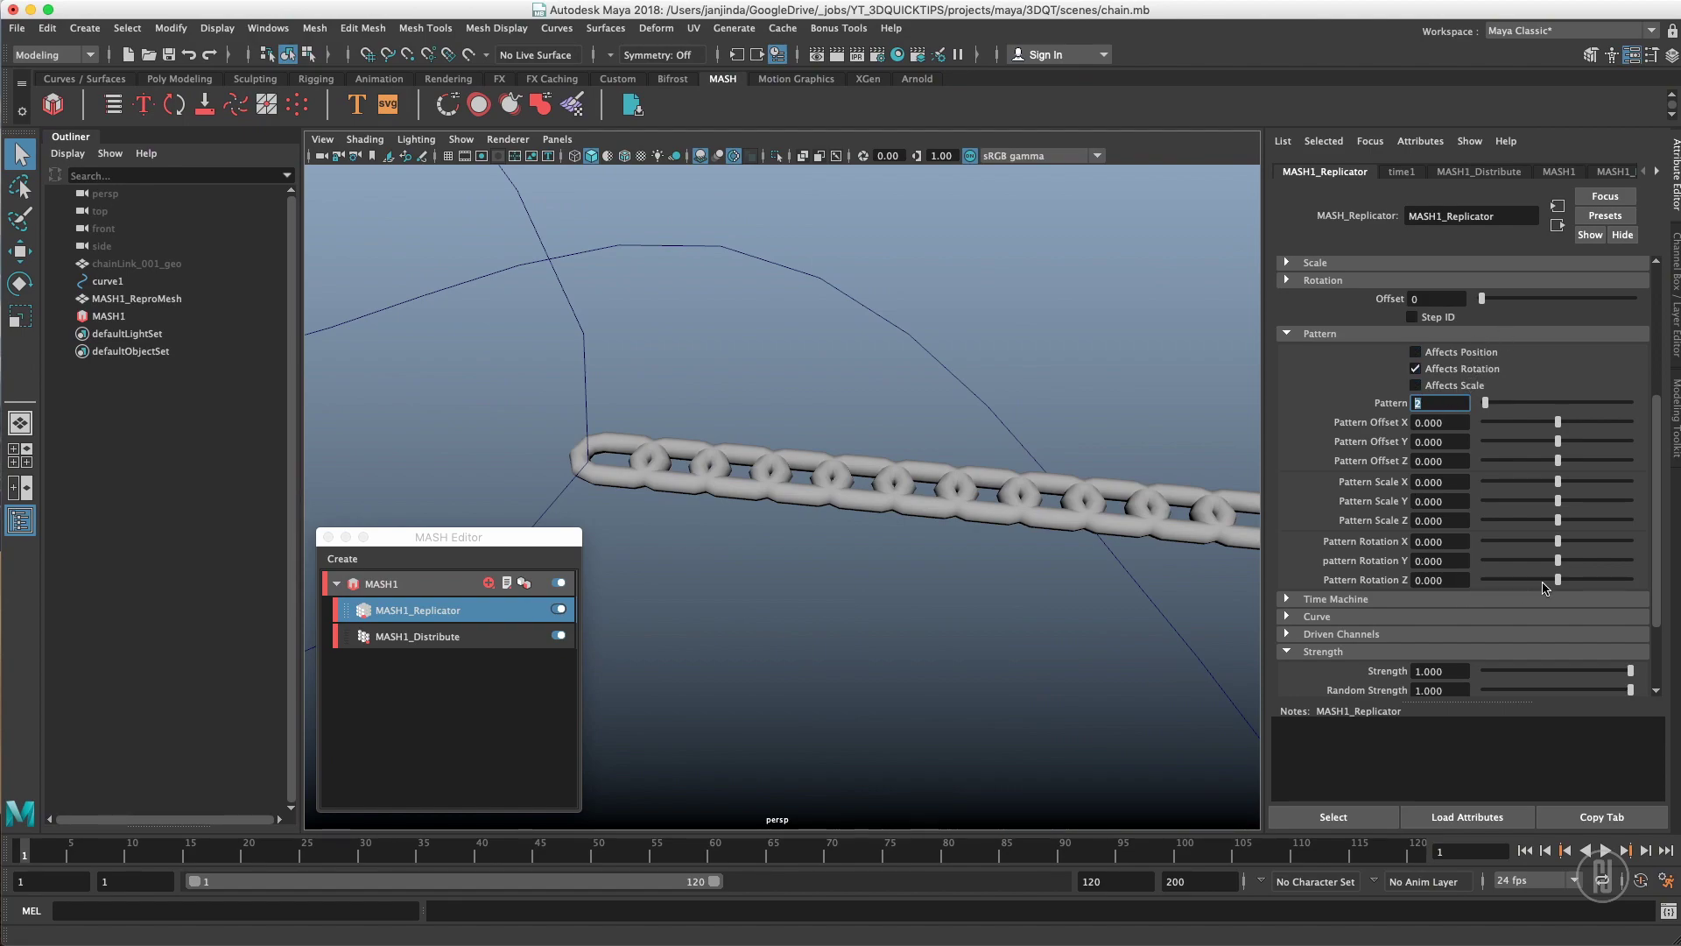
- Set the Replicator's Pattern Rotation Z to 90 so that every second link is turned
{"action": "left_click_drag", "start_coordinate": [1561, 582], "coordinate": [1583, 581]}
{"action": "type", "text": "90"}
{"action": "key", "text": "Return"}
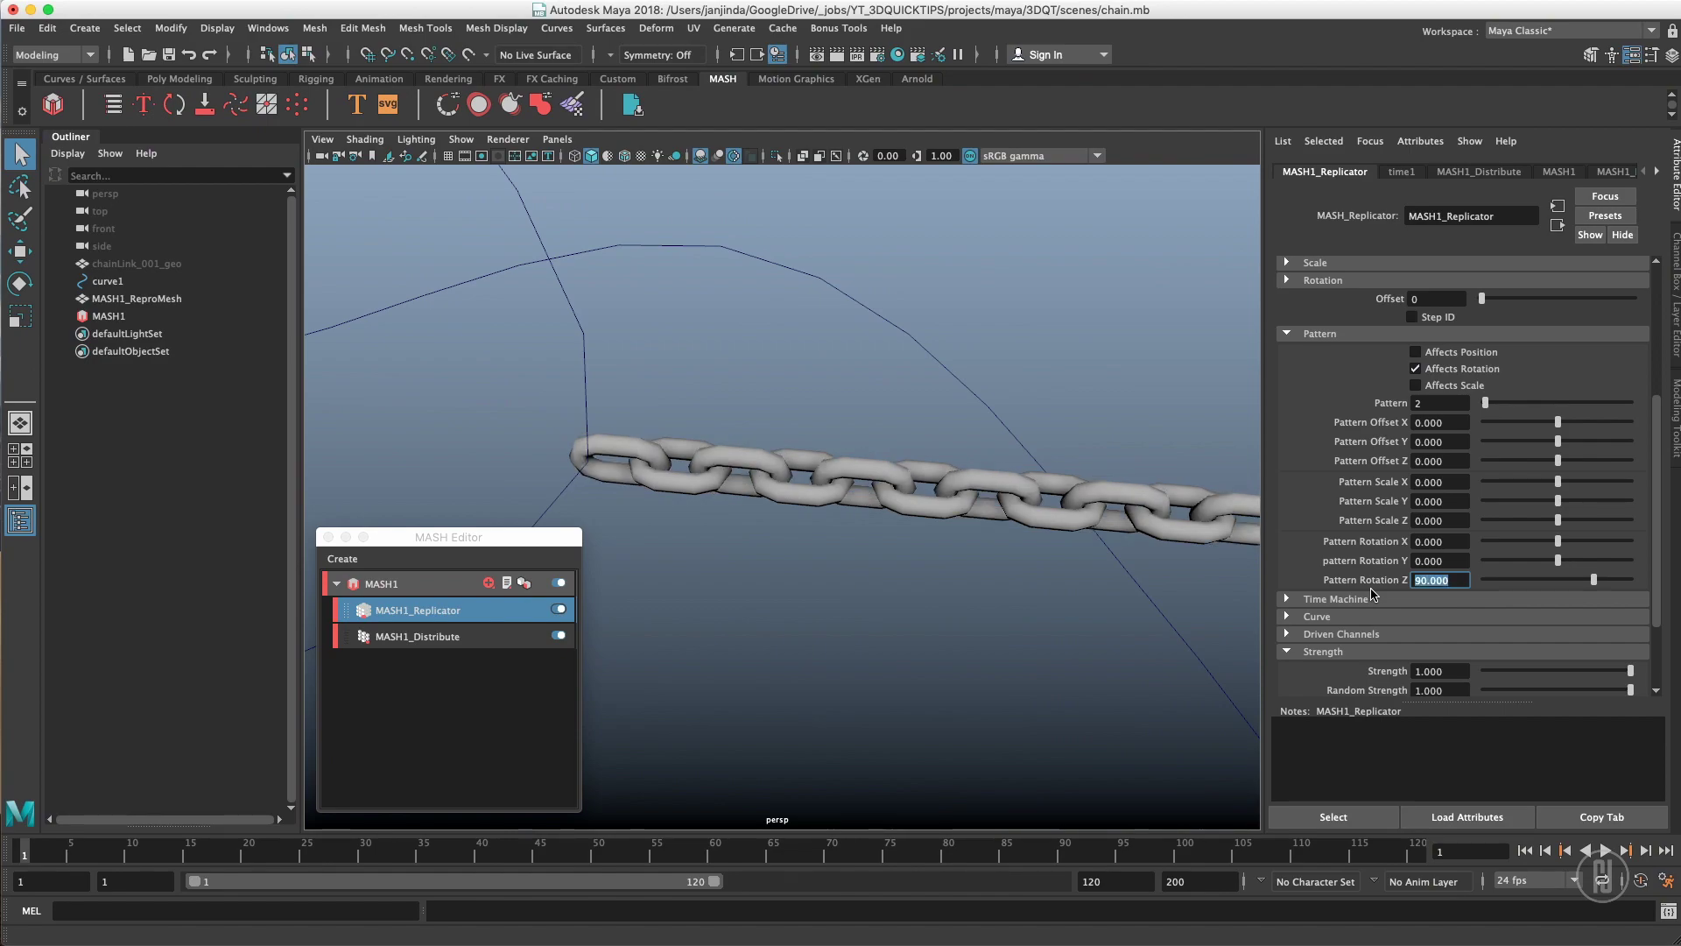
{"action": "left_click_drag", "start_coordinate": [965, 397], "coordinate": [906, 423], "text": "alt"}
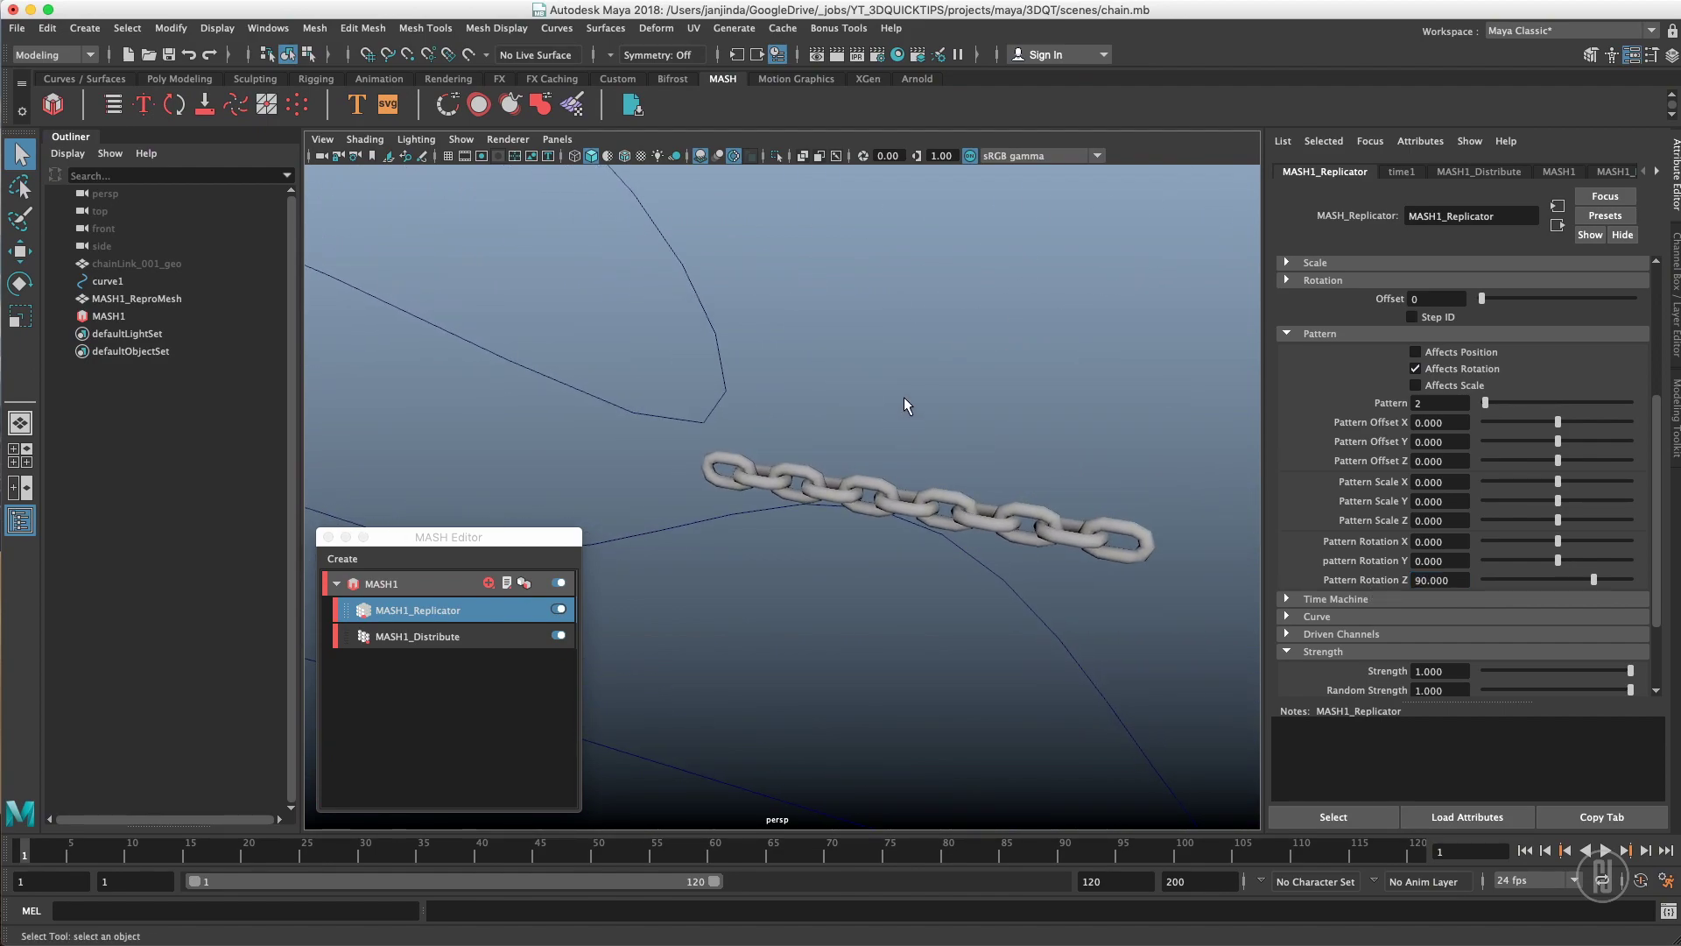
{"action": "left_click_drag", "start_coordinate": [1658, 421], "coordinate": [1658, 289]}
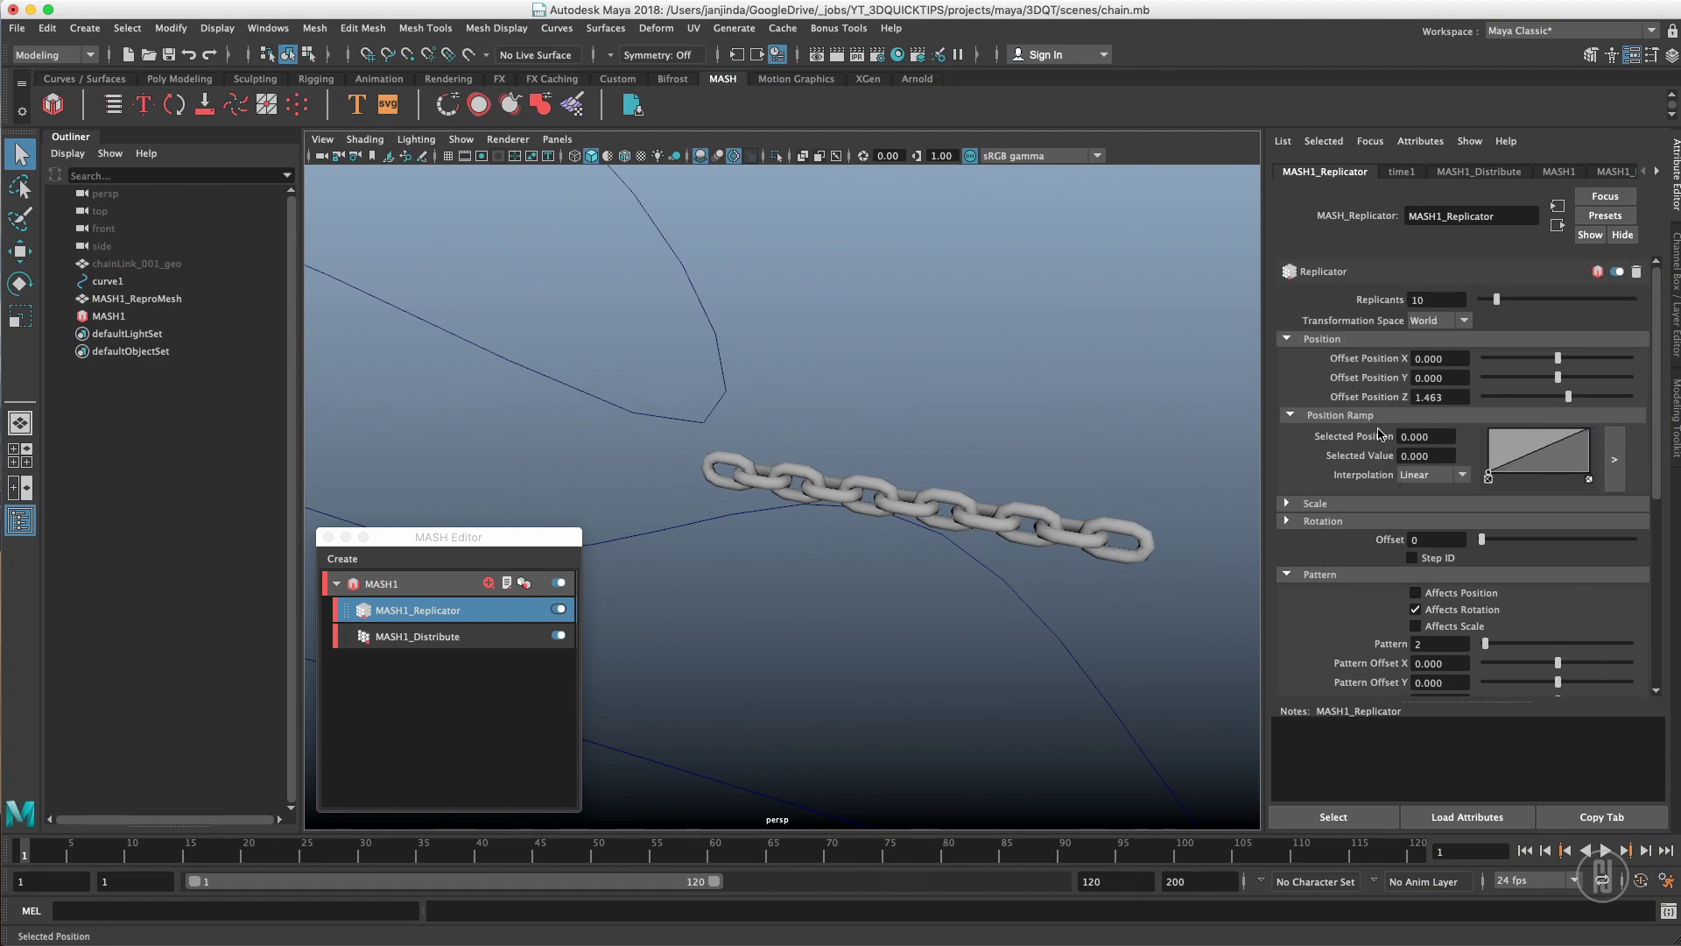
- Add a Curve node to the MASH1 network and connect curve1 as its input curve
{"action": "left_click", "coordinate": [1322, 576]}
{"action": "left_click", "coordinate": [1288, 646]}
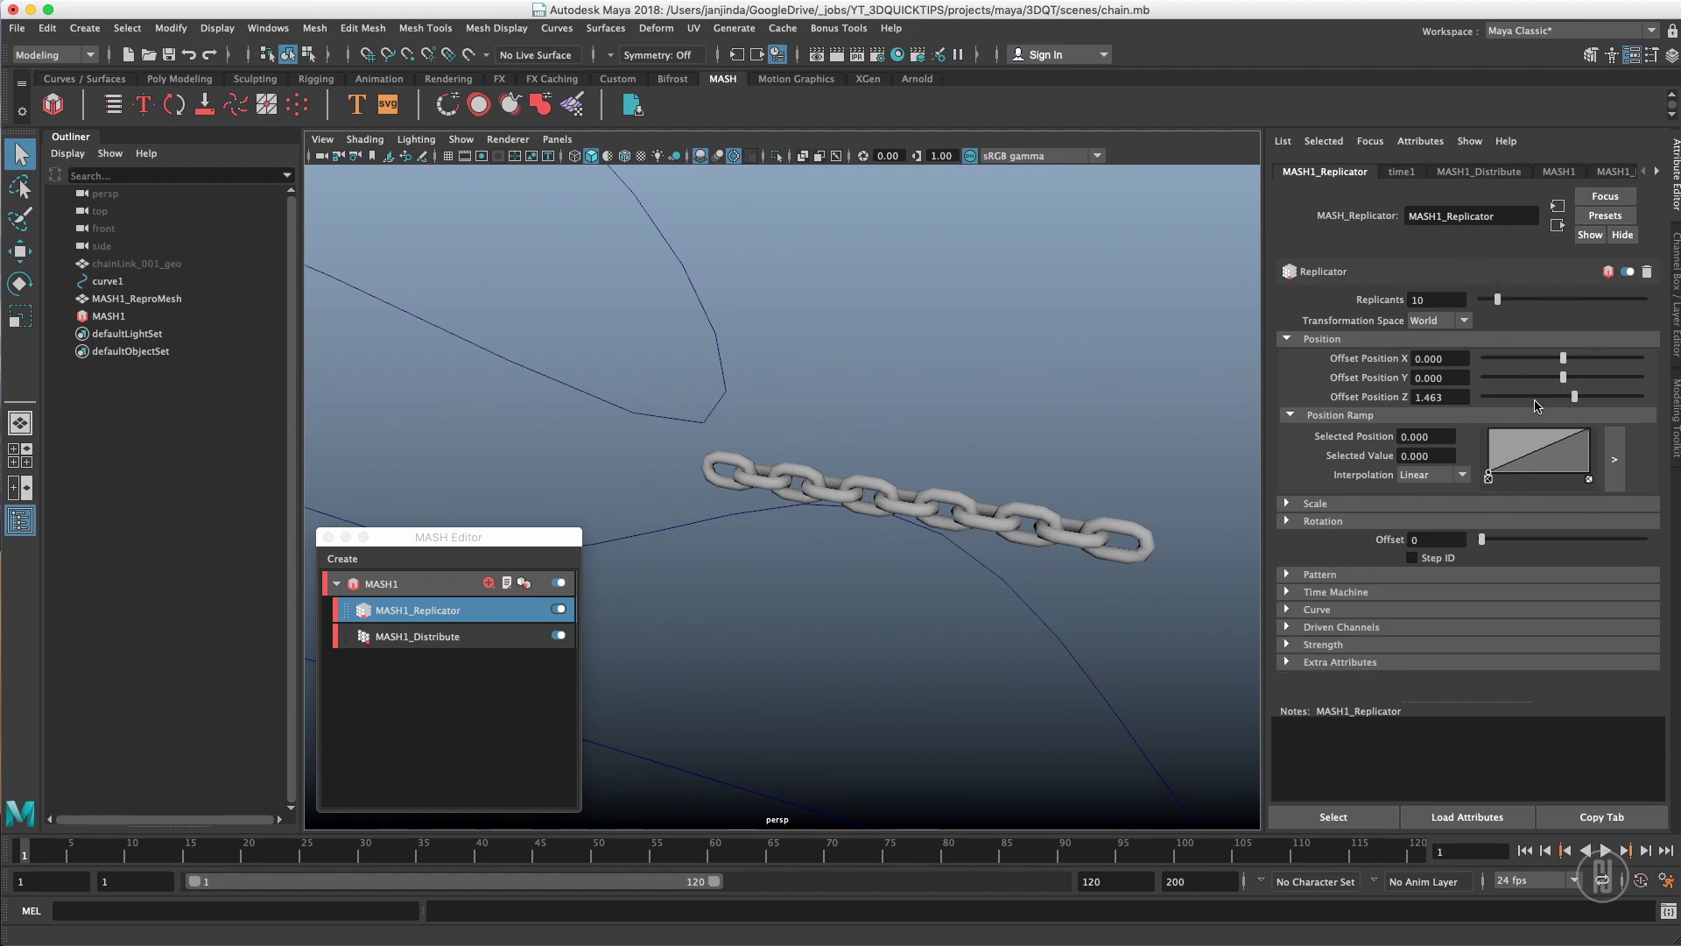
{"action": "right_click_drag", "start_coordinate": [969, 430], "coordinate": [637, 536], "text": "alt"}
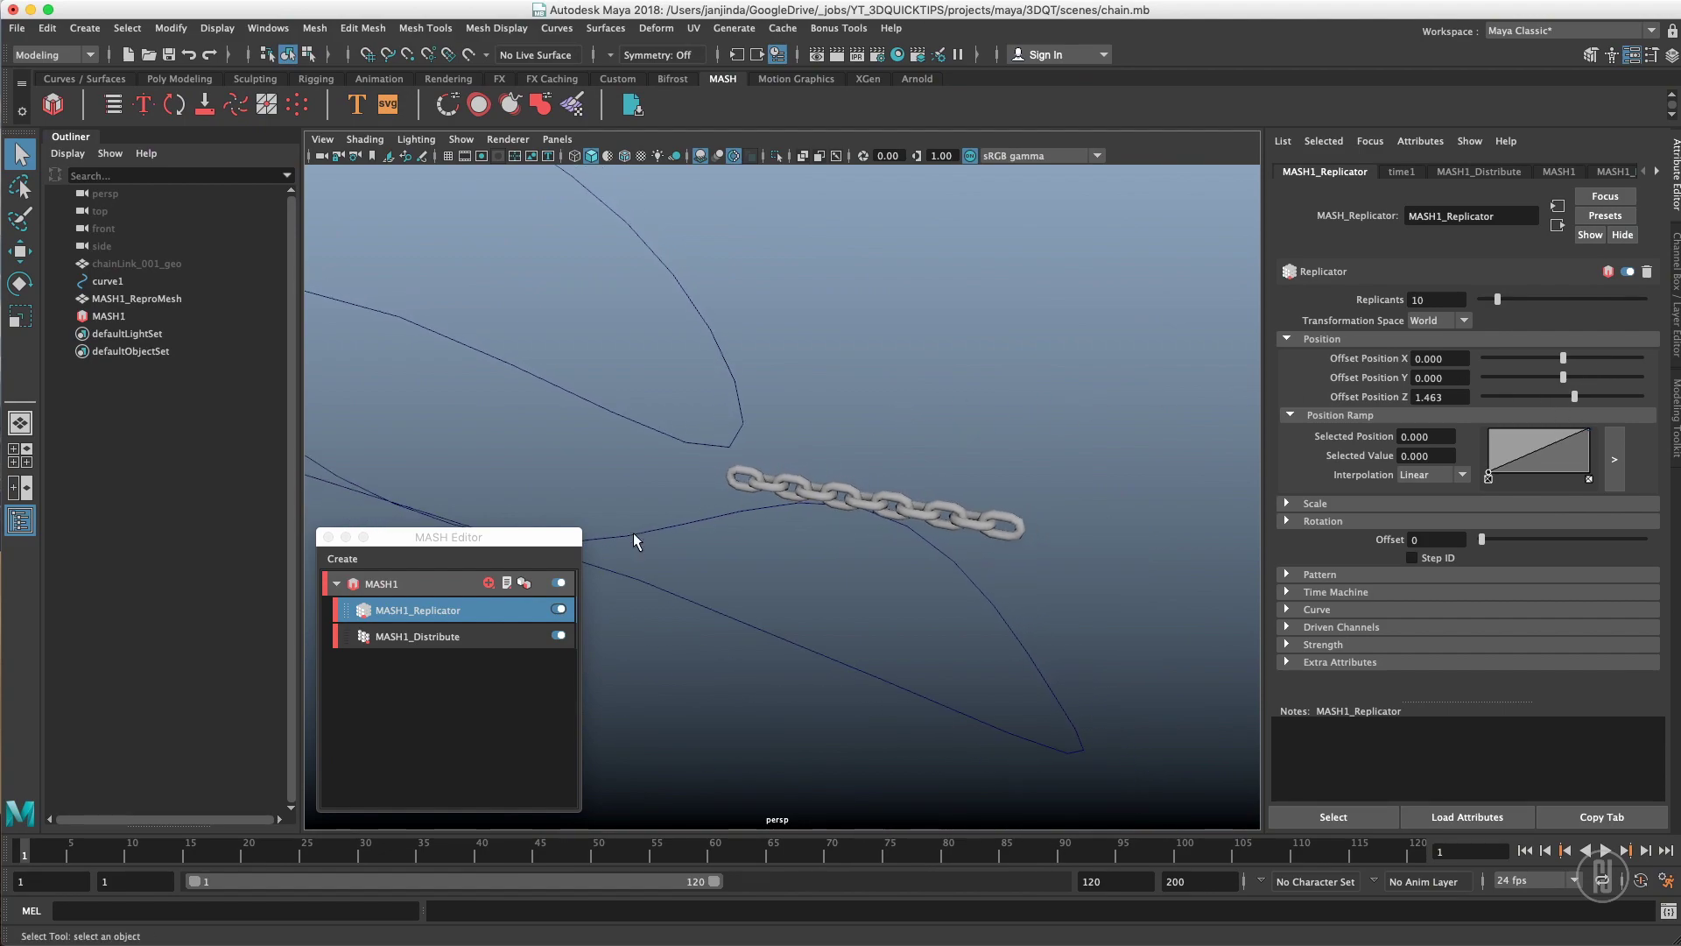
{"action": "left_click", "coordinate": [489, 584]}
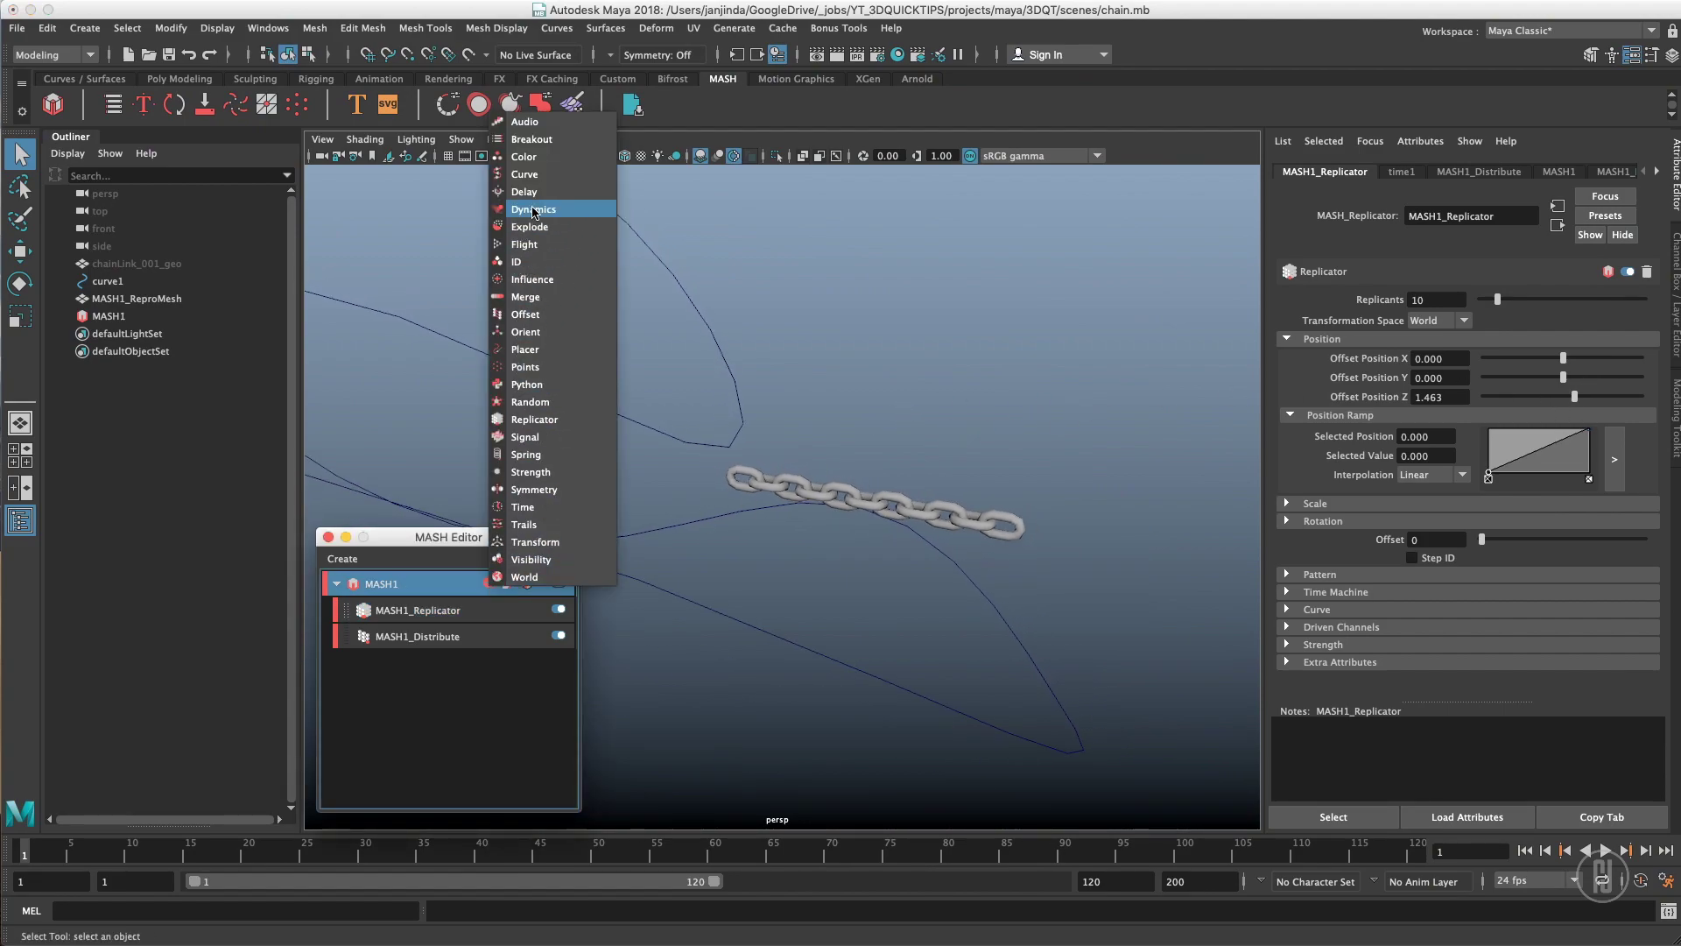
{"action": "left_click", "coordinate": [554, 183]}
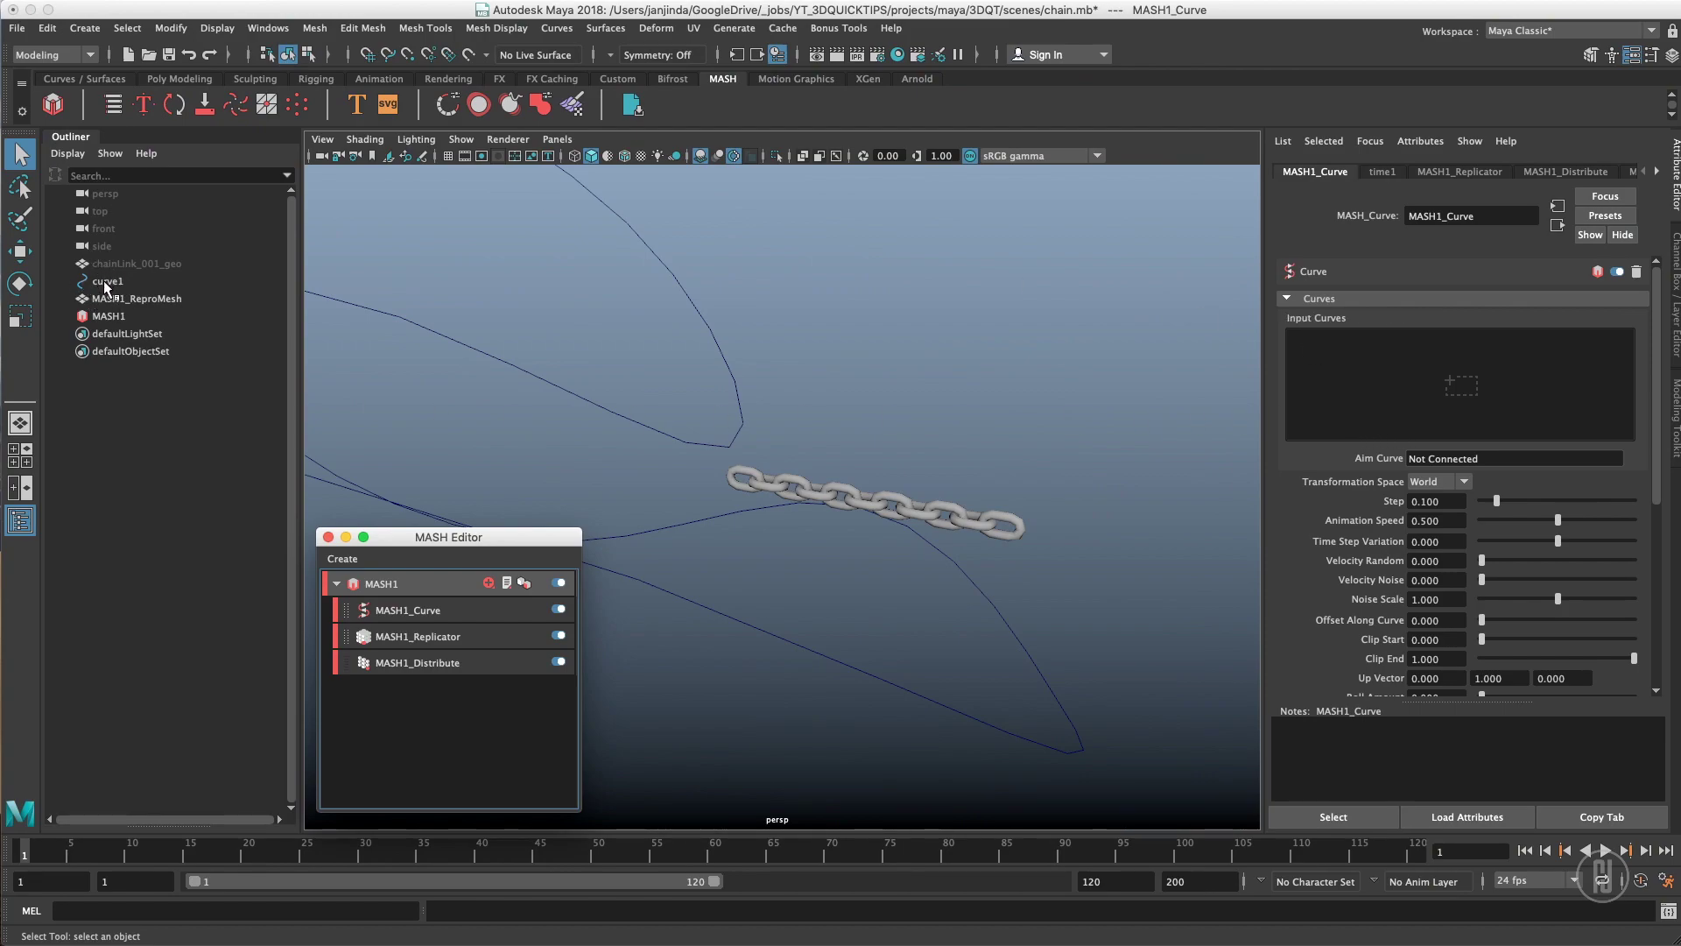
{"action": "middle_click_drag", "start_coordinate": [105, 281], "coordinate": [1470, 313]}
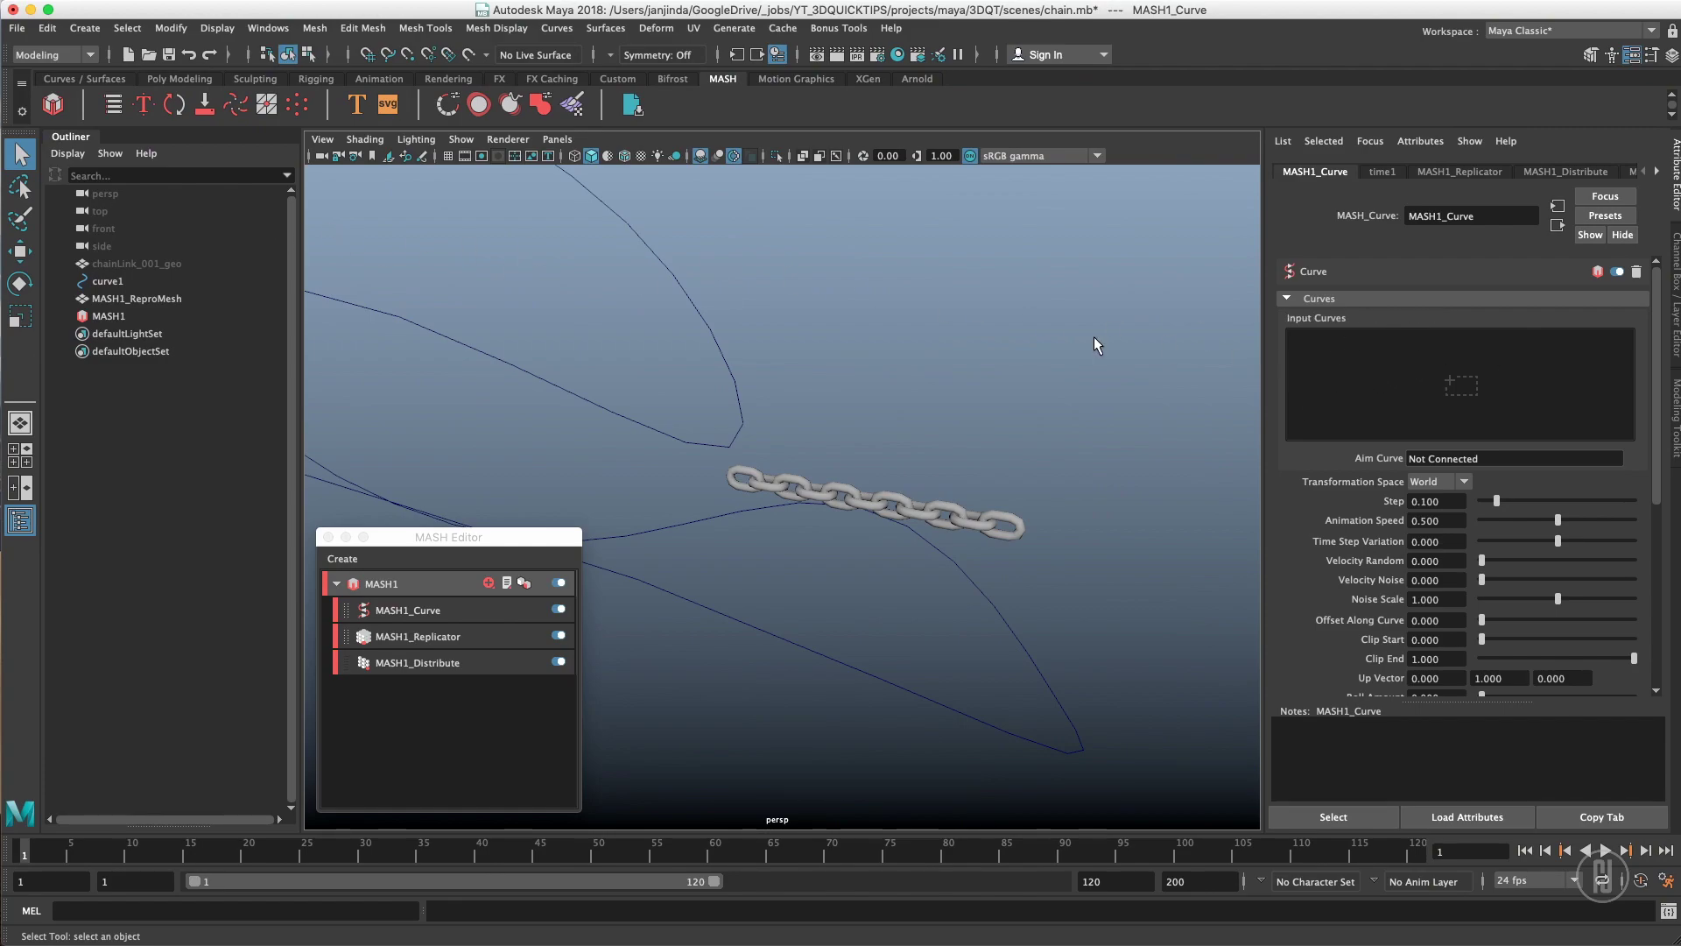
{"action": "middle_click_drag", "start_coordinate": [128, 281], "coordinate": [1495, 391]}
{"action": "left_click_drag", "start_coordinate": [870, 375], "coordinate": [773, 385], "text": "alt"}
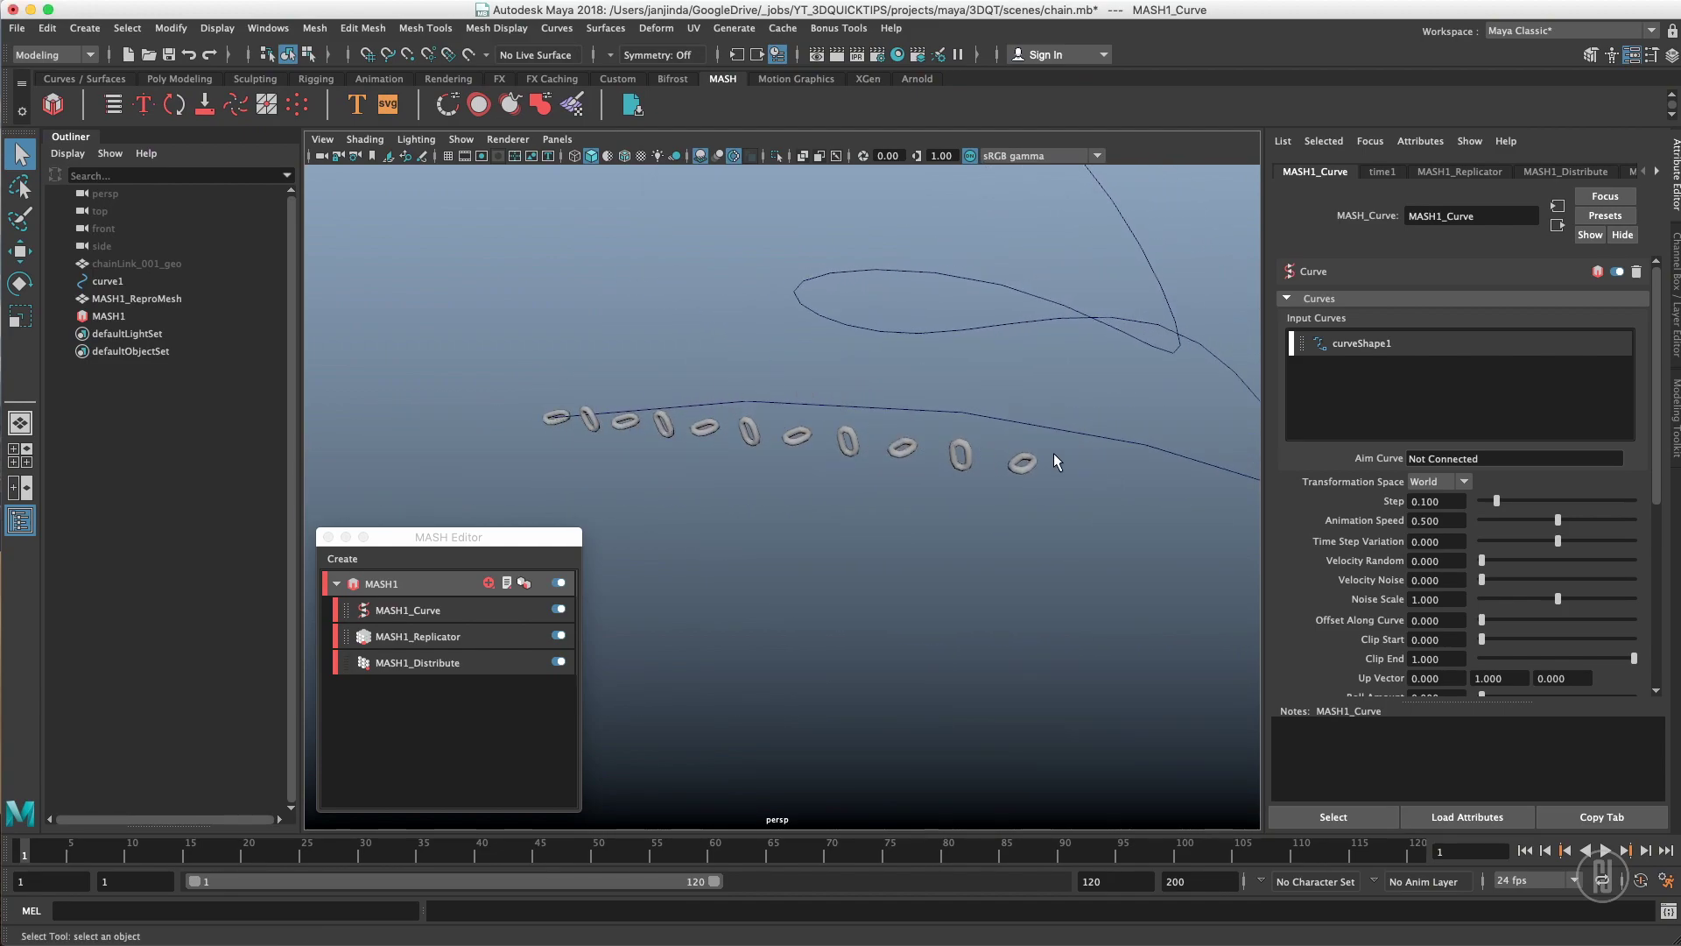
{"action": "left_click_drag", "start_coordinate": [985, 462], "coordinate": [515, 497], "text": "alt"}
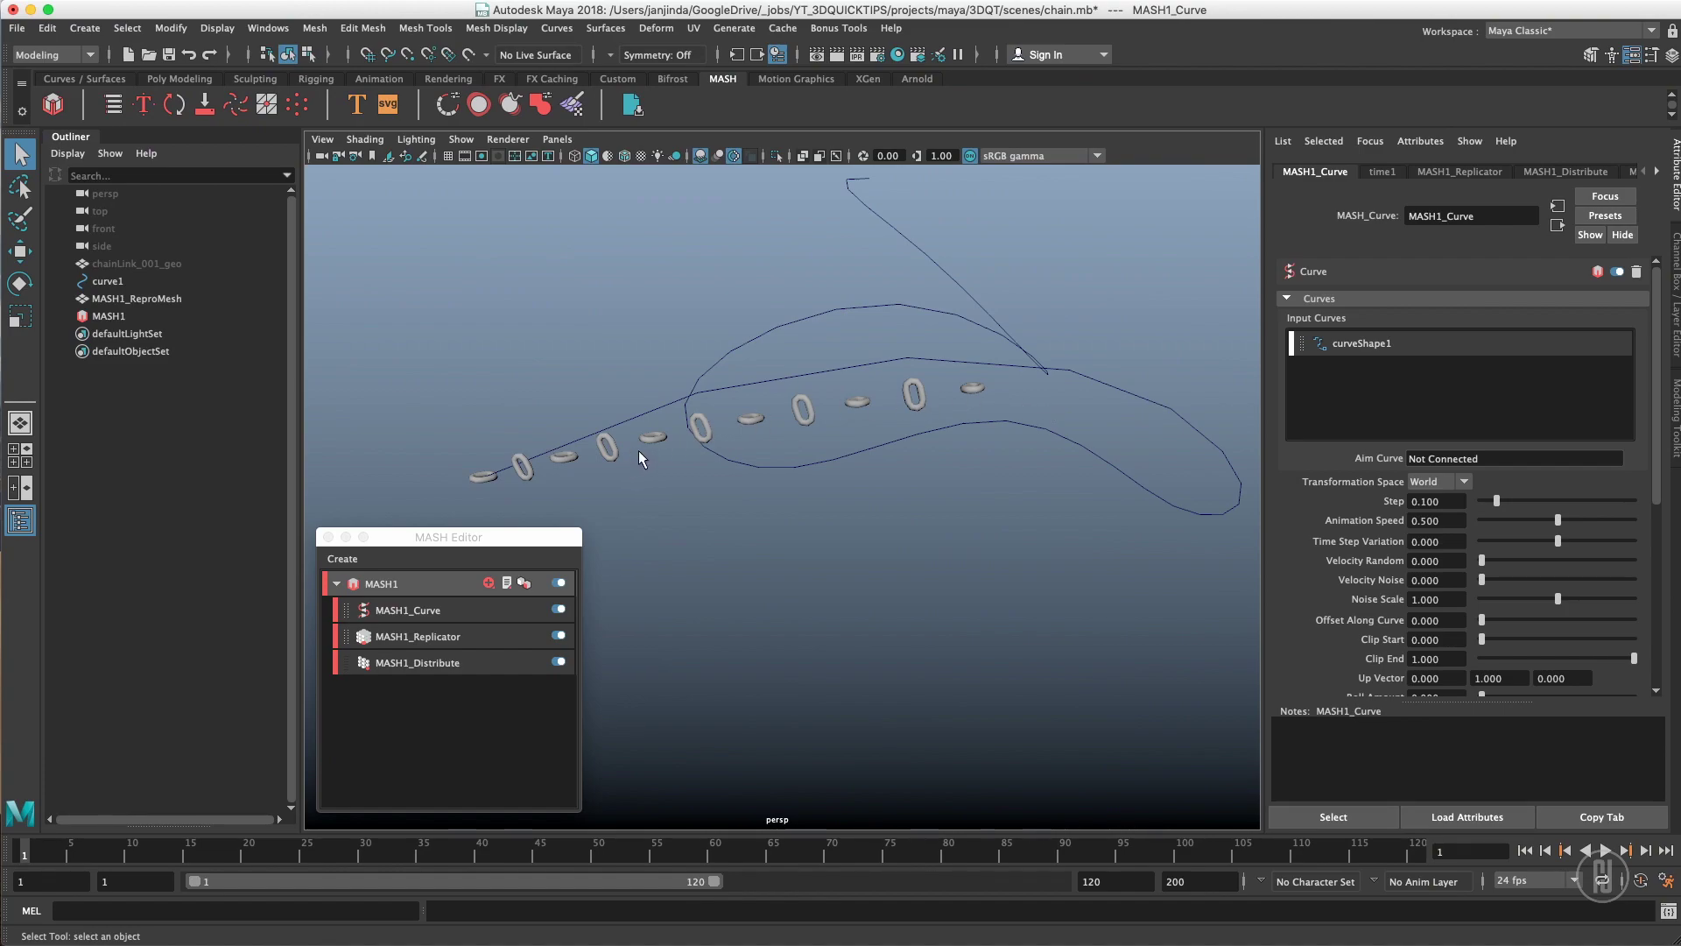
- Disable the Curve node and set the Replicator's Offset Position Z to 0
{"action": "left_click", "coordinate": [558, 610]}
{"action": "left_click", "coordinate": [503, 637]}
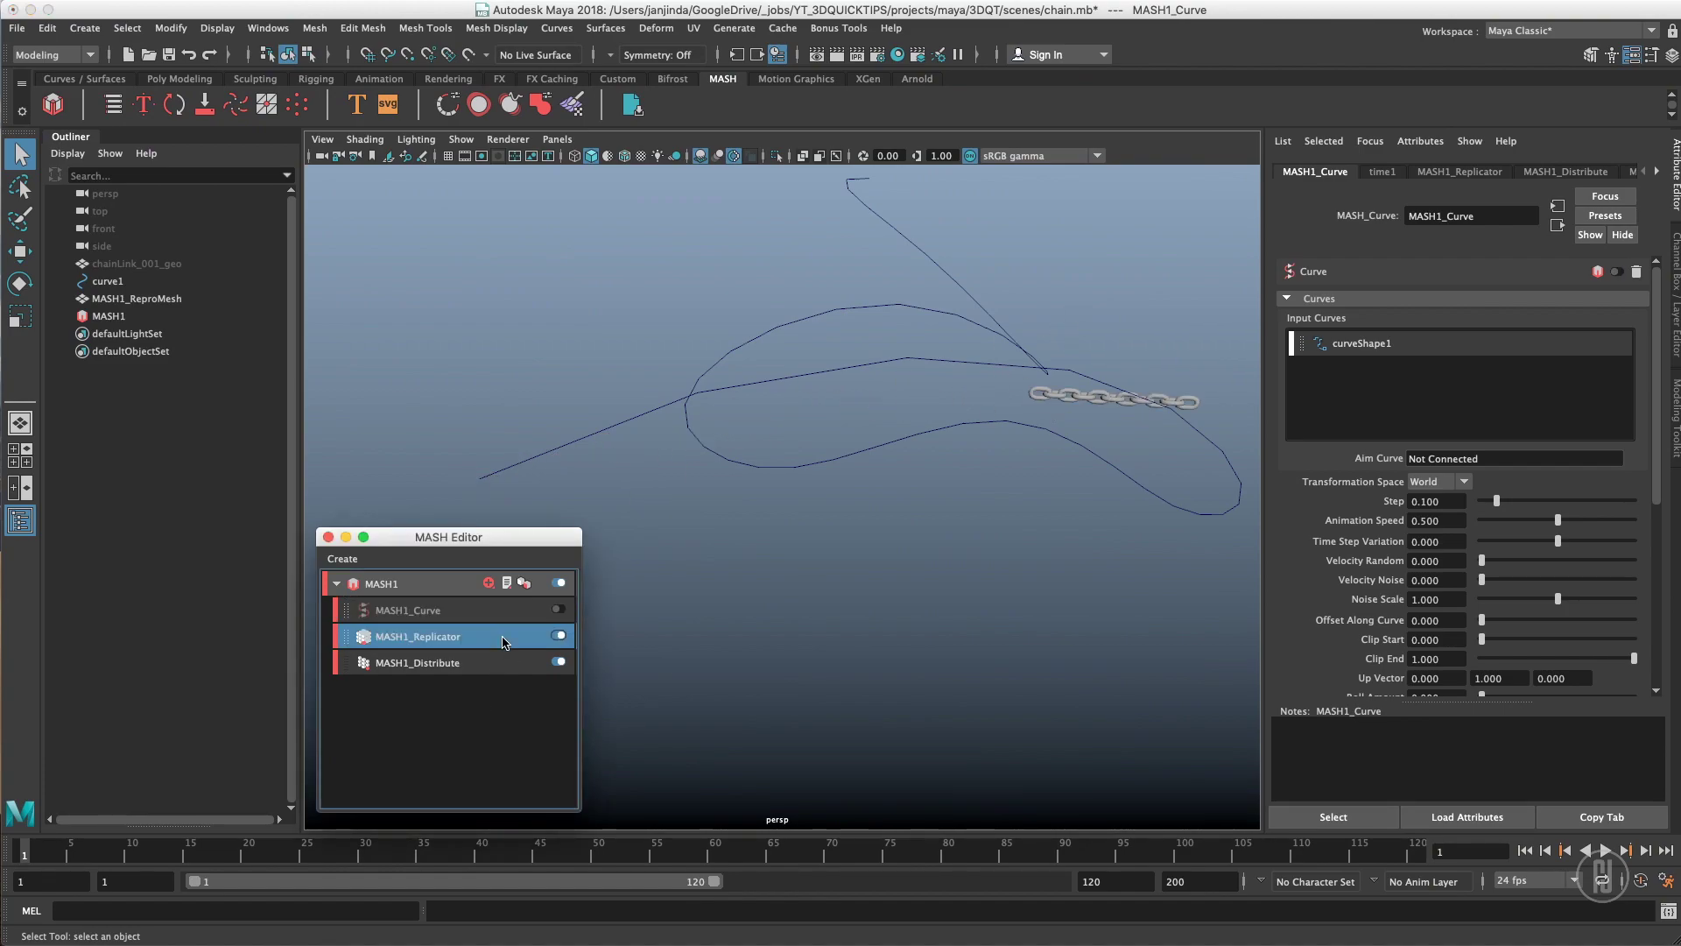
{"action": "left_click_drag", "start_coordinate": [788, 412], "coordinate": [830, 426], "text": "alt"}
{"action": "right_click_drag", "start_coordinate": [829, 426], "coordinate": [928, 394], "text": "alt"}
{"action": "middle_click_drag", "start_coordinate": [928, 394], "coordinate": [700, 530], "text": "alt"}
{"action": "left_click_drag", "start_coordinate": [701, 530], "coordinate": [736, 517], "text": "alt"}
{"action": "left_click_drag", "start_coordinate": [1573, 397], "coordinate": [1578, 394]}
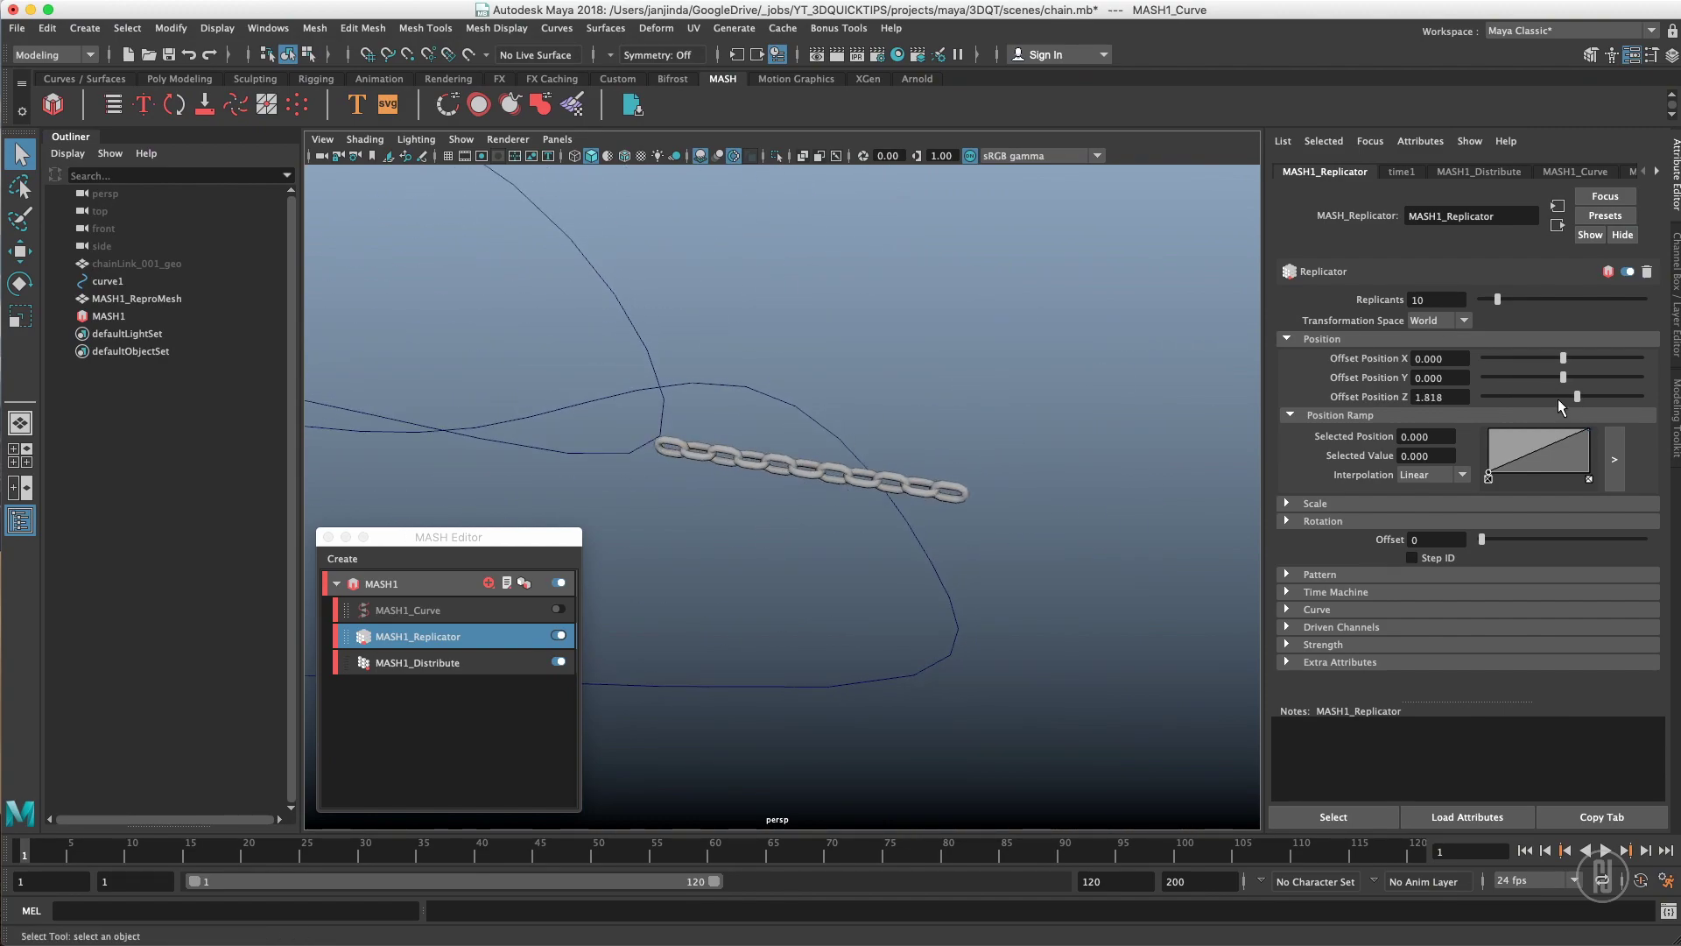
{"action": "left_click", "coordinate": [1455, 397]}
{"action": "type", "text": "0"}
{"action": "key", "text": "Return"}
{"action": "left_click_drag", "start_coordinate": [759, 379], "coordinate": [765, 377], "text": "alt"}
{"action": "right_click_drag", "start_coordinate": [765, 376], "coordinate": [841, 376], "text": "alt"}
- Set the Replicator's number of replicants to 50
{"action": "left_click", "coordinate": [1375, 298]}
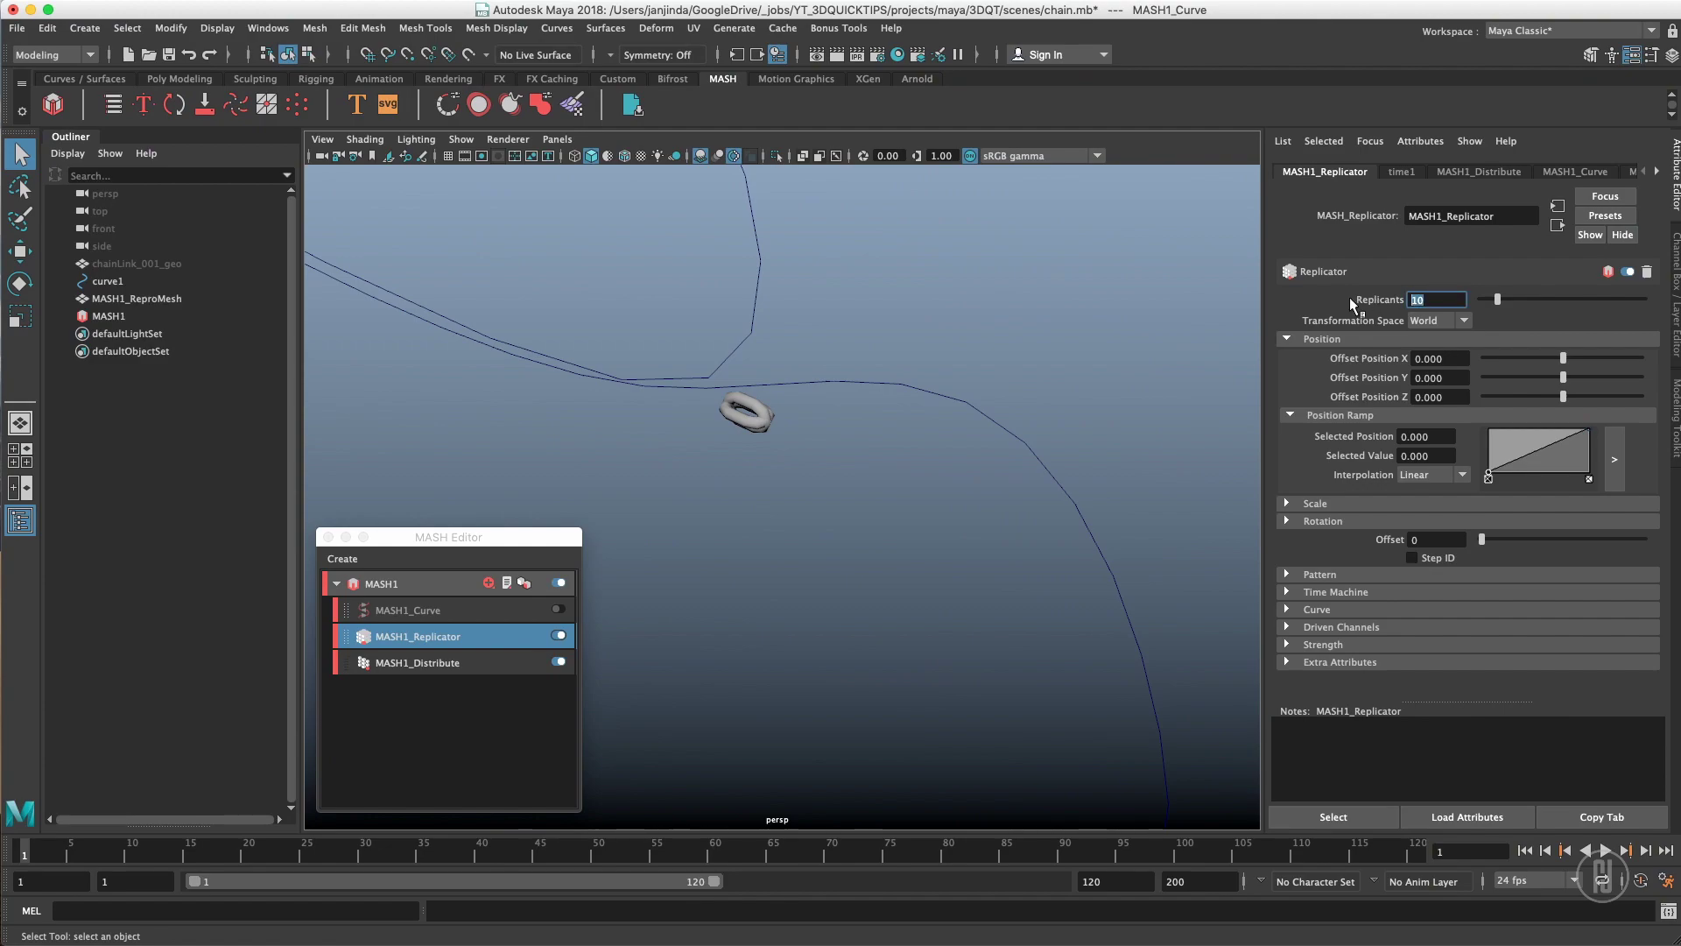
{"action": "type", "text": "50"}
{"action": "left_click", "coordinate": [793, 403]}
{"action": "left_click_drag", "start_coordinate": [781, 385], "coordinate": [732, 412], "text": "alt"}
{"action": "middle_click_drag", "start_coordinate": [732, 412], "coordinate": [838, 409], "text": "alt"}
{"action": "left_click_drag", "start_coordinate": [812, 446], "coordinate": [910, 372], "text": "alt"}
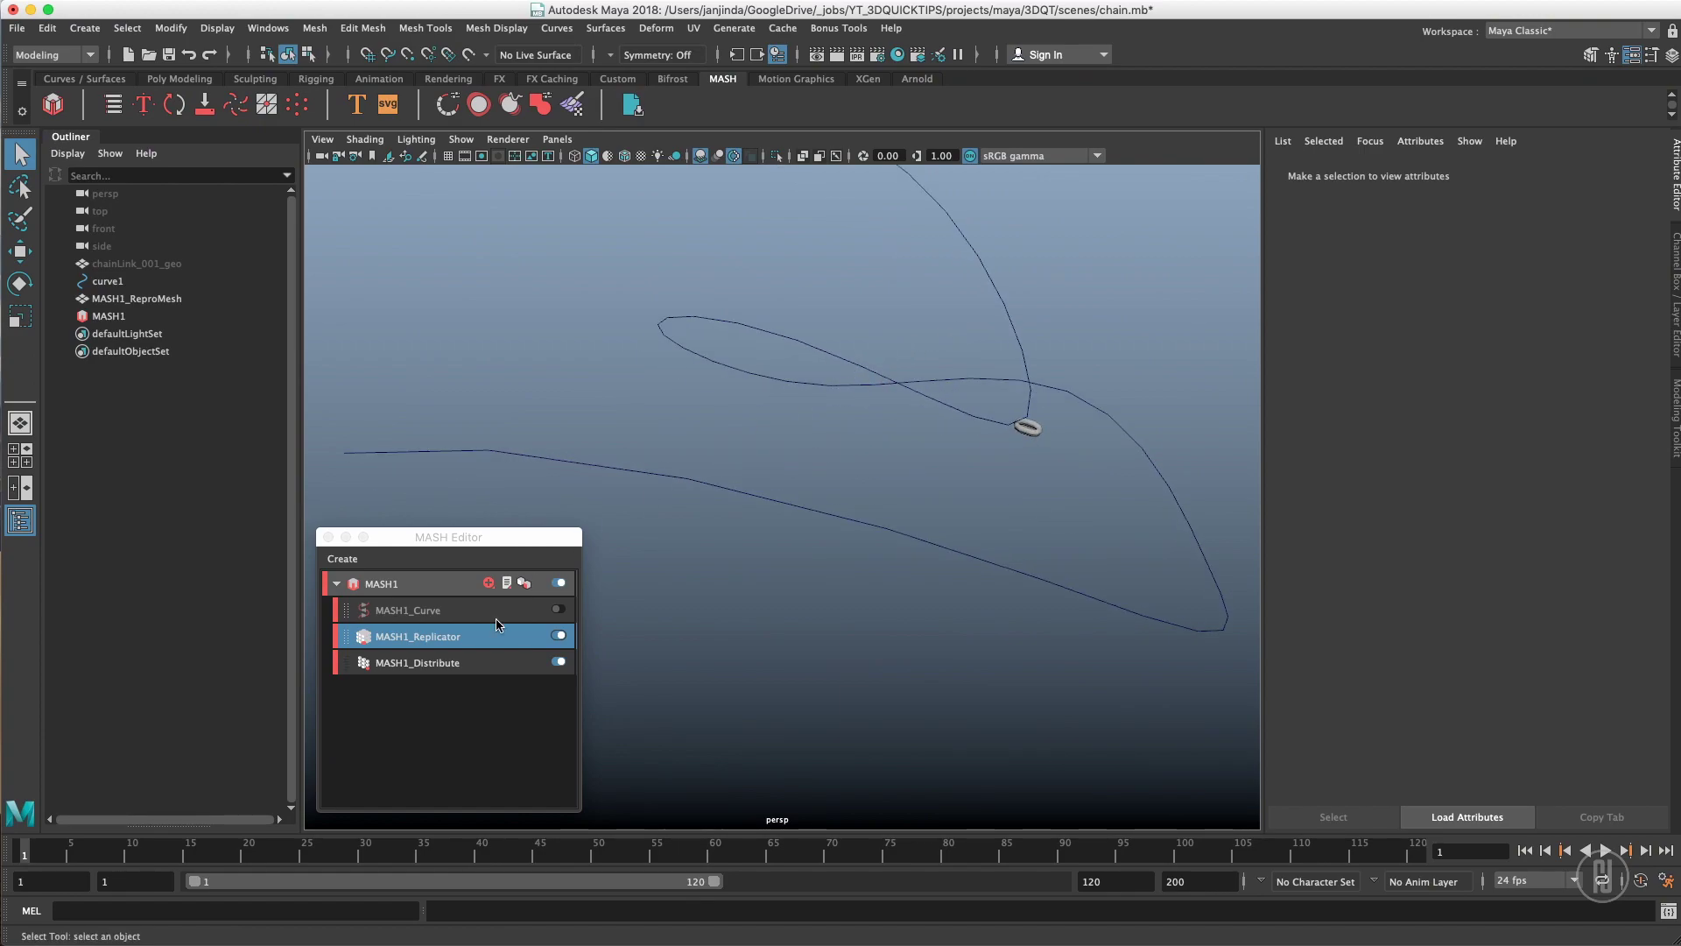
- Enable the Curve node again so that the 50 replicated links follow the curve
{"action": "left_click", "coordinate": [559, 610]}
{"action": "left_click_drag", "start_coordinate": [692, 412], "coordinate": [796, 375], "text": "alt"}
{"action": "right_click_drag", "start_coordinate": [890, 352], "coordinate": [712, 412], "text": "alt"}
{"action": "left_click_drag", "start_coordinate": [713, 413], "coordinate": [841, 367], "text": "alt"}
{"action": "right_click_drag", "start_coordinate": [867, 357], "coordinate": [808, 364], "text": "alt"}
{"action": "middle_click_drag", "start_coordinate": [808, 365], "coordinate": [684, 389], "text": "alt"}
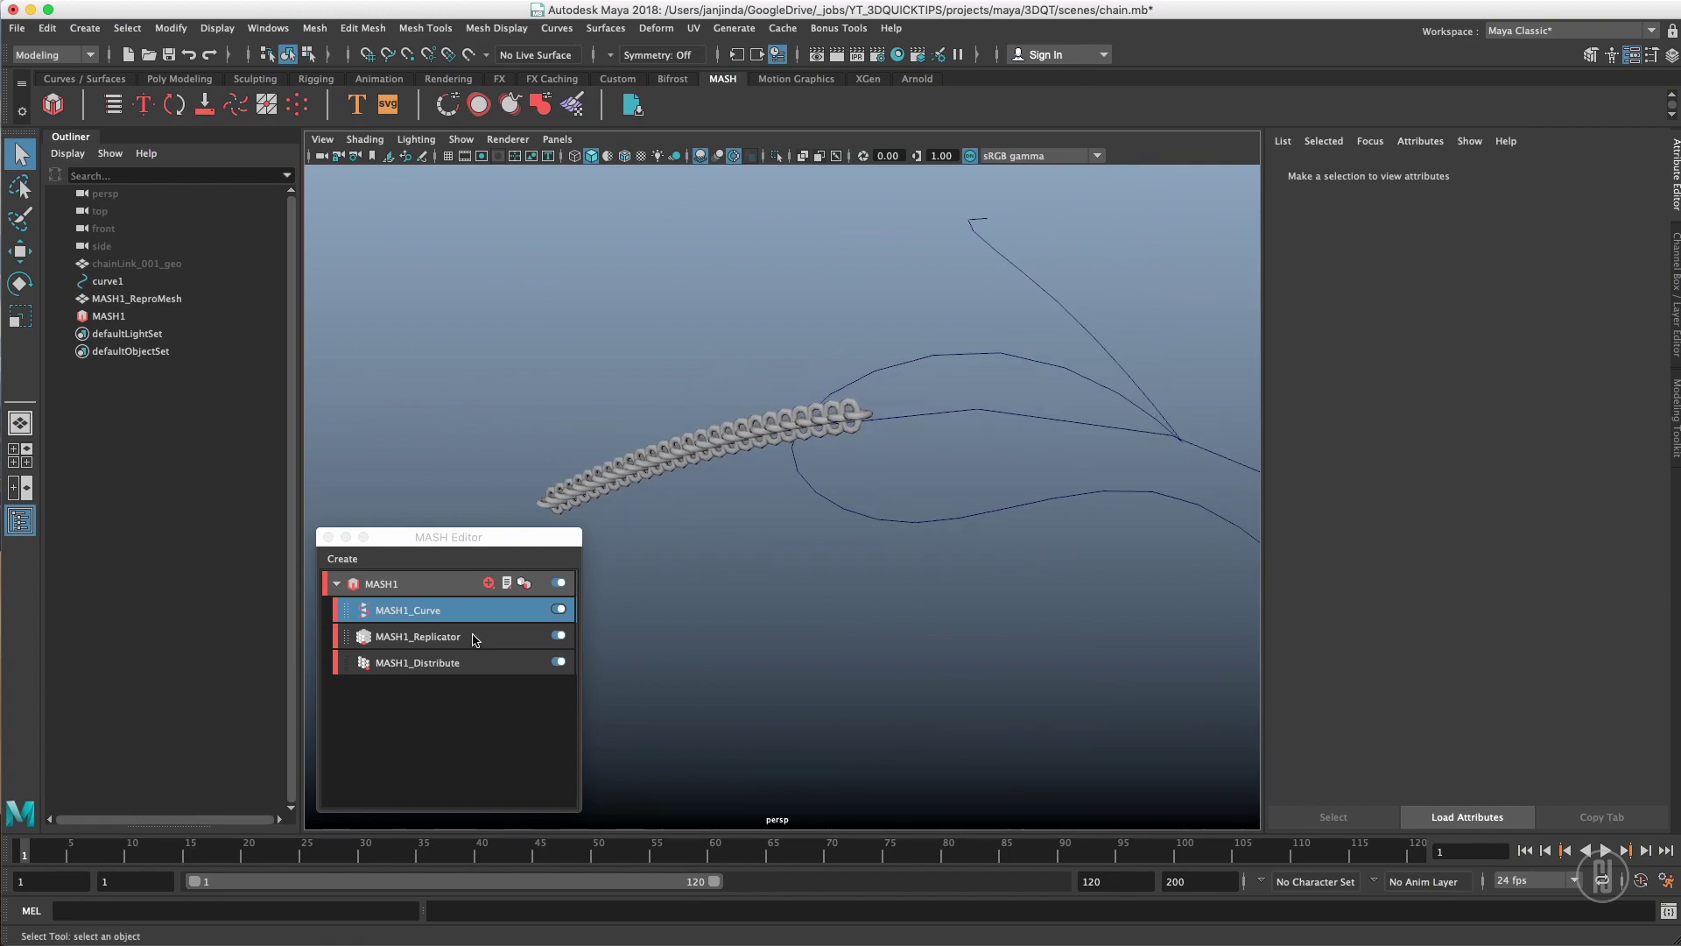
- Set the Curve node's Animation Speed to 0 so that the links stay still on the curve
{"action": "left_click", "coordinate": [480, 648]}
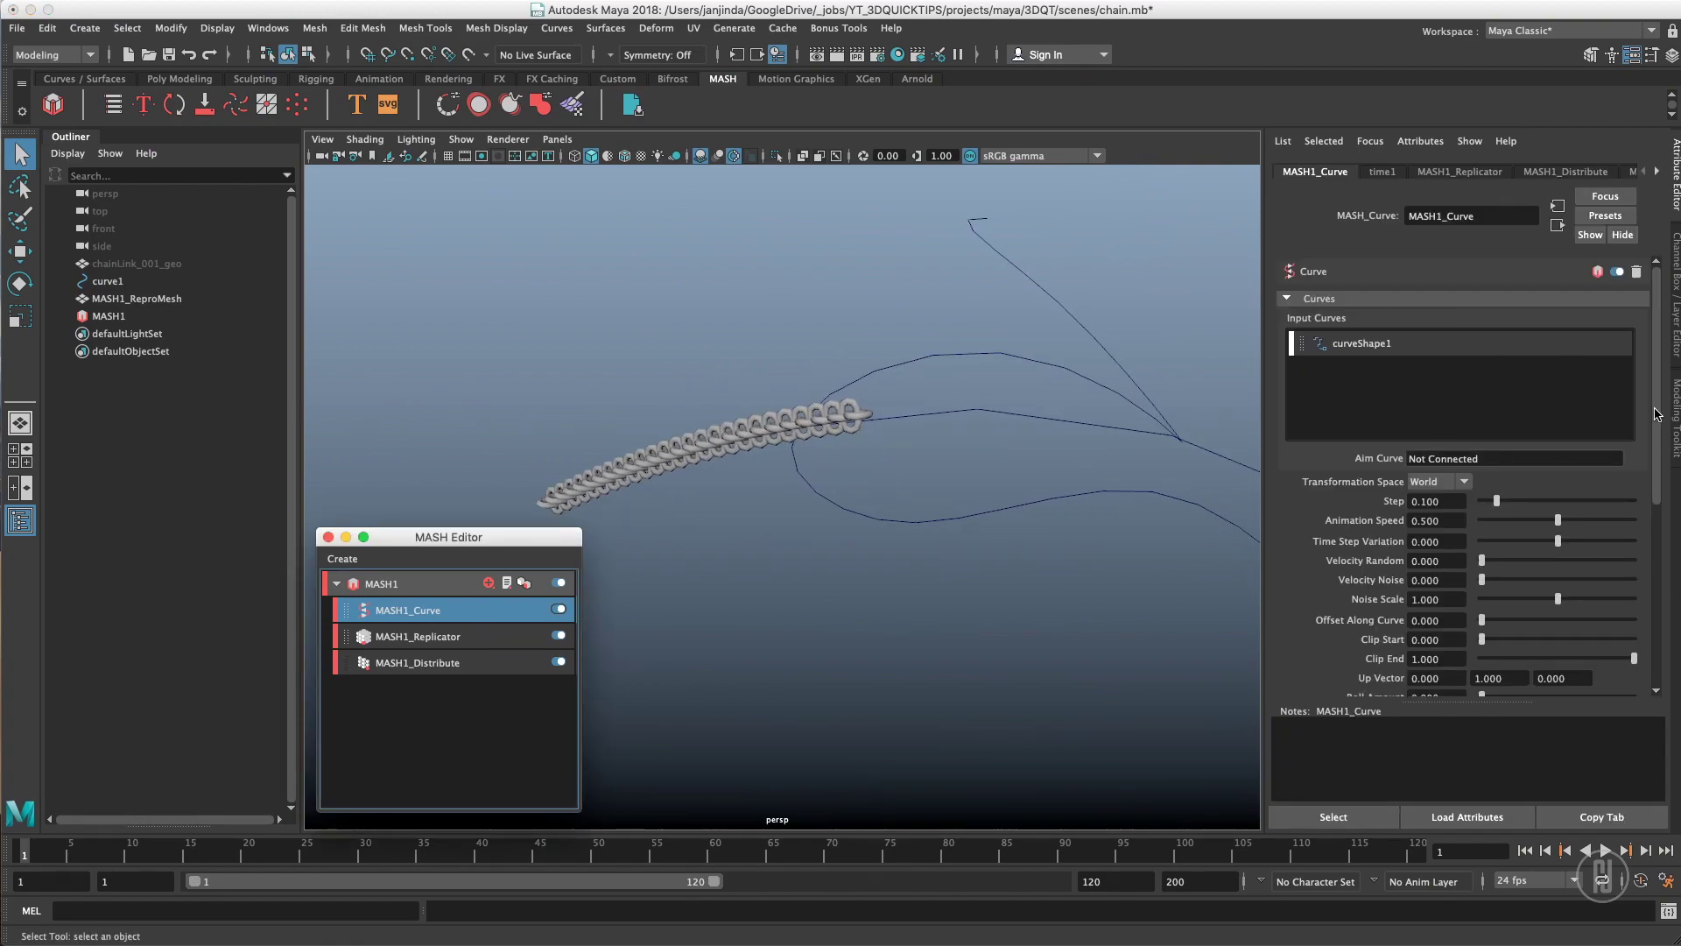
{"action": "scroll", "coordinate": [1600, 456], "scroll_direction": "down", "scroll_amount": 3}
{"action": "left_click_drag", "start_coordinate": [681, 442], "coordinate": [829, 418], "text": "alt"}
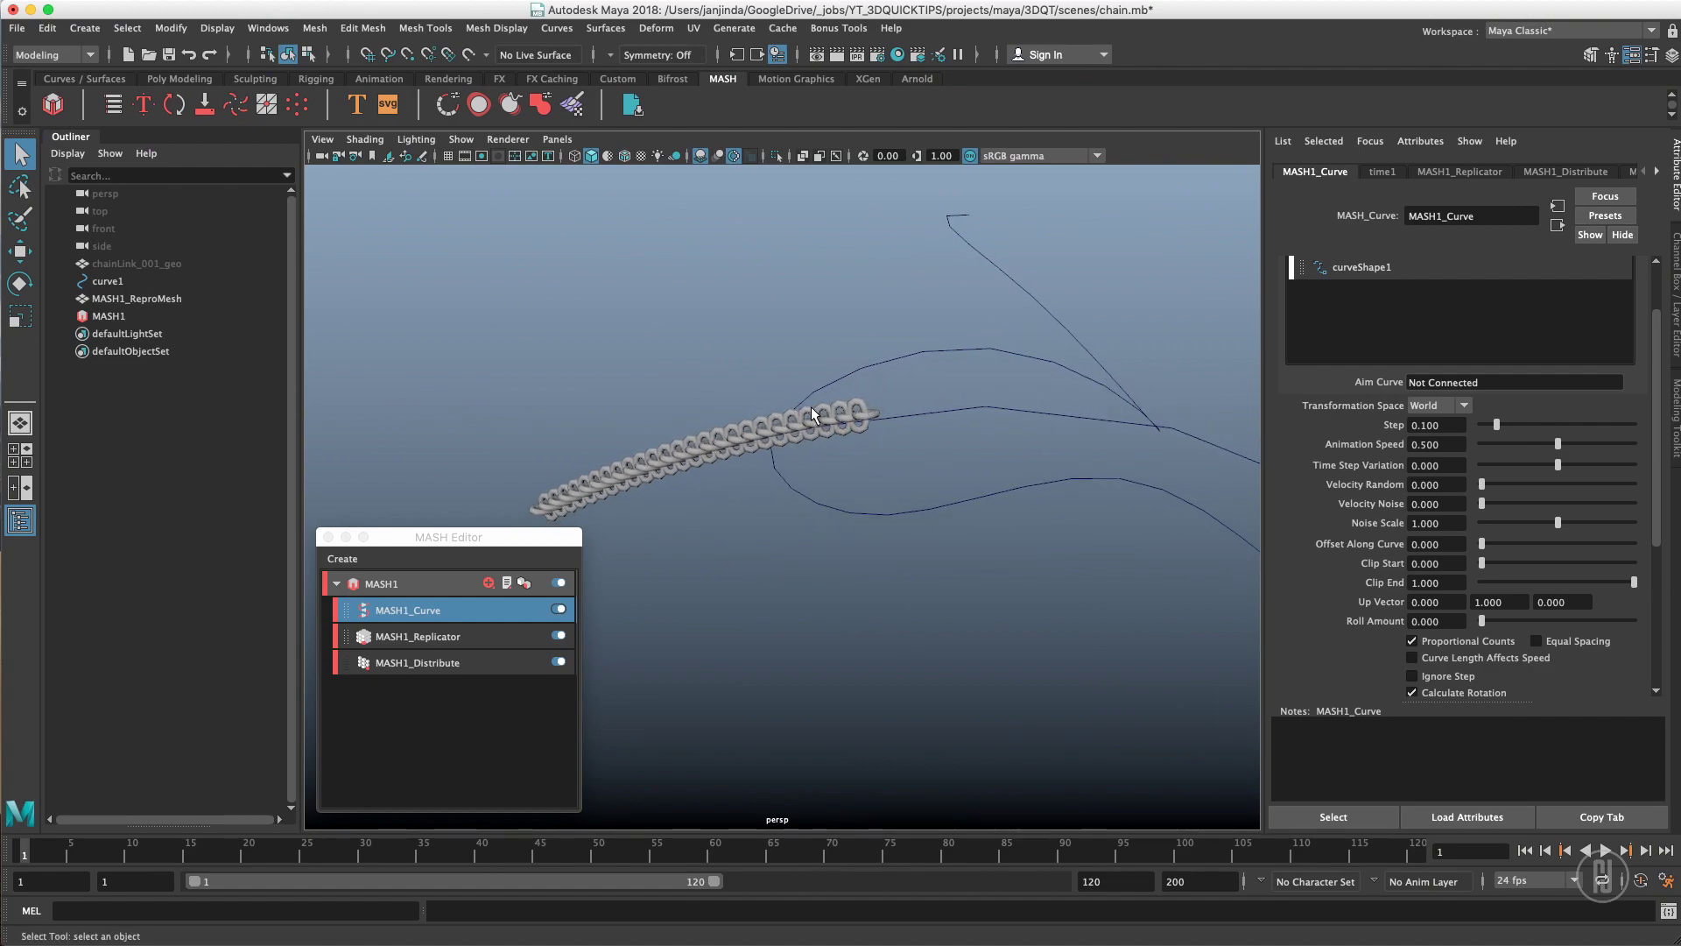
{"action": "left_click_drag", "start_coordinate": [1558, 444], "coordinate": [1481, 444]}
{"action": "left_click_drag", "start_coordinate": [815, 381], "coordinate": [938, 347], "text": "alt"}
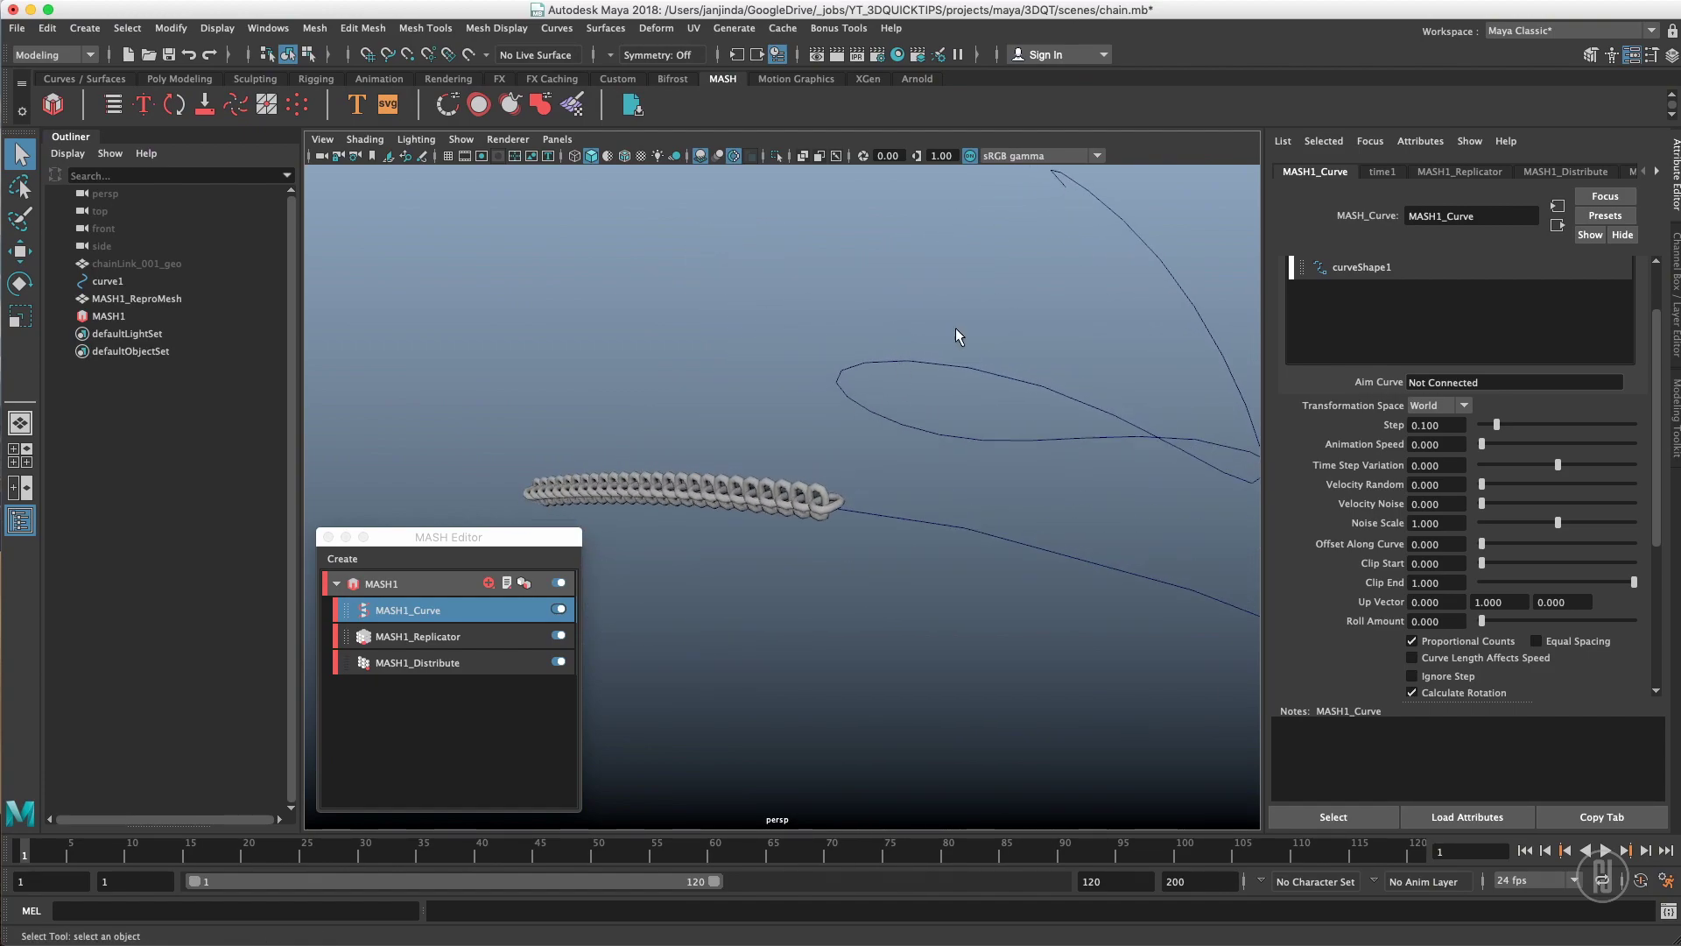
- Raise the Curve node's Step to 1 to spread the links along the whole curve
{"action": "left_click_drag", "start_coordinate": [1496, 428], "coordinate": [1650, 440]}
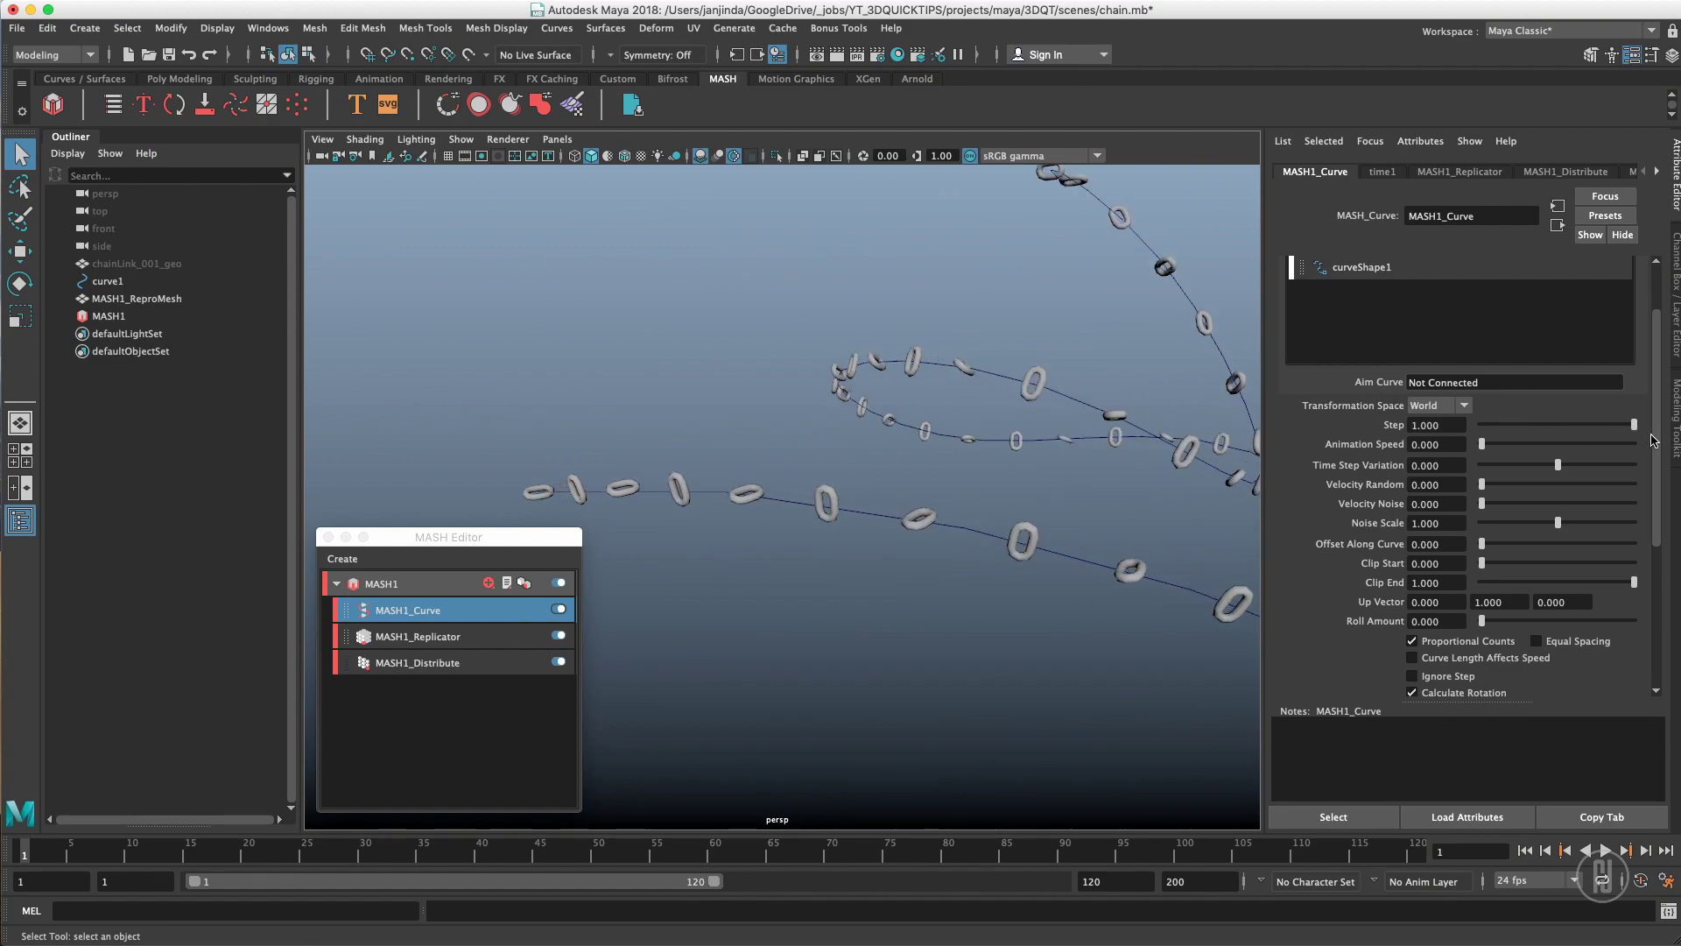
{"action": "left_click_drag", "start_coordinate": [1117, 407], "coordinate": [956, 413], "text": "alt"}
{"action": "middle_click_drag", "start_coordinate": [956, 413], "coordinate": [1042, 362], "text": "alt"}
{"action": "left_click_drag", "start_coordinate": [1042, 360], "coordinate": [659, 398], "text": "alt"}
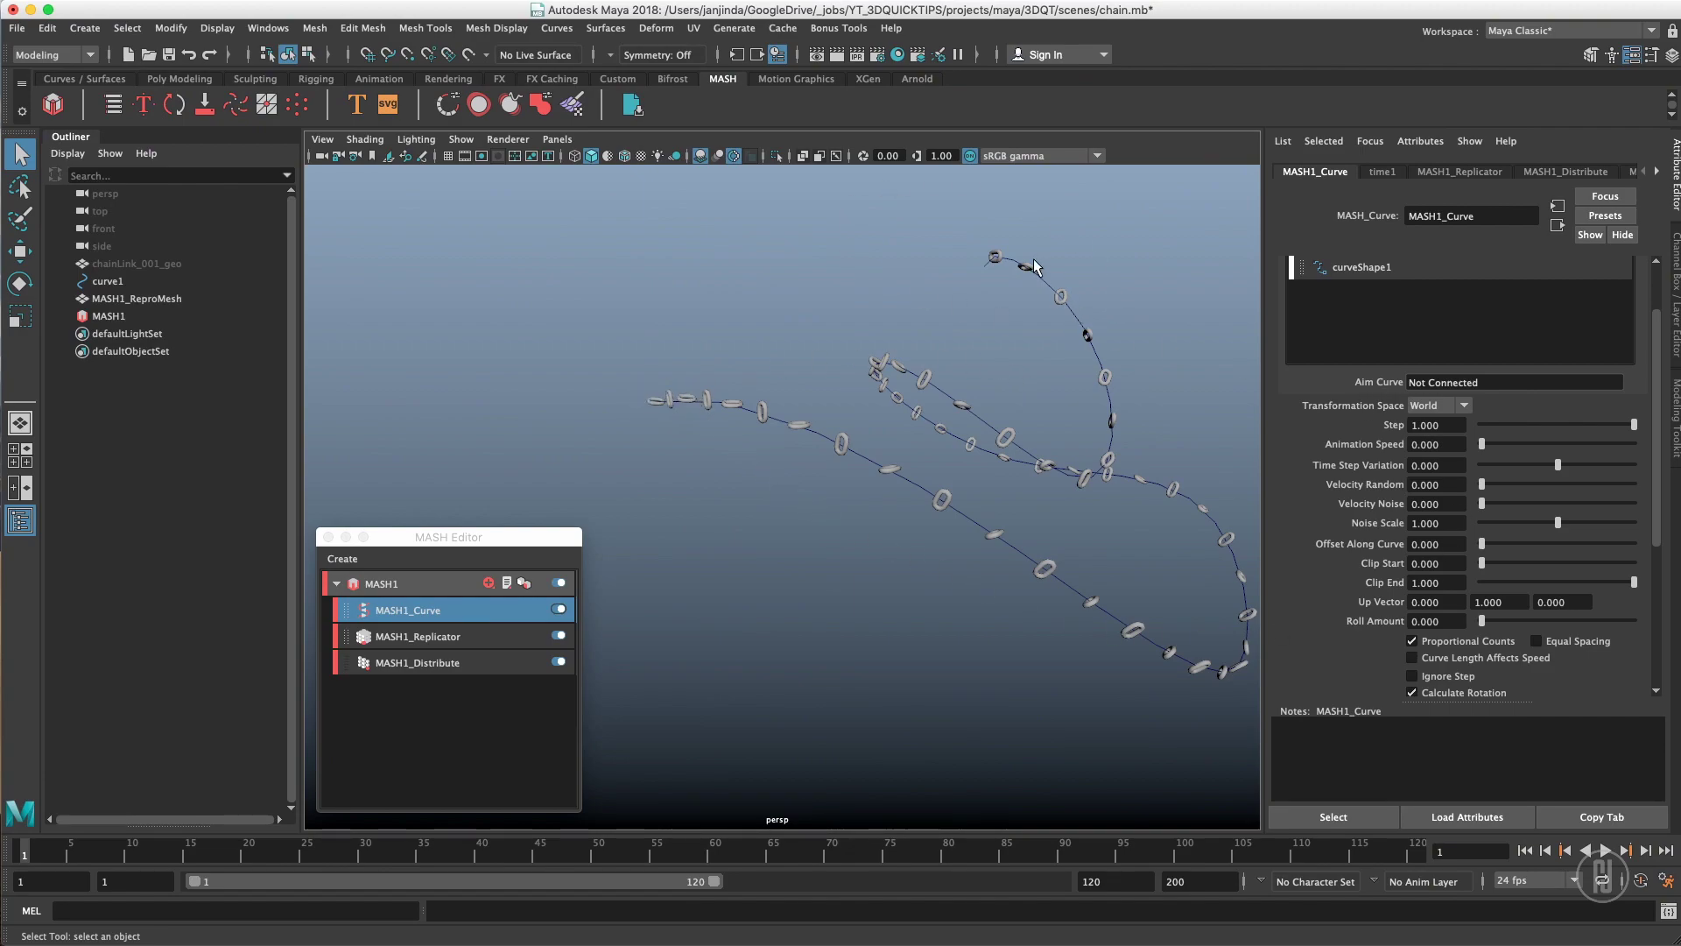
{"action": "left_click_drag", "start_coordinate": [1011, 442], "coordinate": [967, 440], "text": "alt"}
{"action": "left_click", "coordinate": [1441, 678]}
{"action": "left_click", "coordinate": [1444, 680]}
{"action": "left_click_drag", "start_coordinate": [1631, 428], "coordinate": [1664, 430]}
{"action": "scroll", "coordinate": [747, 402], "scroll_direction": "up", "scroll_amount": 1}
{"action": "scroll", "coordinate": [747, 402], "scroll_direction": "up", "scroll_amount": 3}
{"action": "mouse_move", "coordinate": [747, 402]}
{"action": "left_mouse_down", "text": "alt"}
{"action": "mouse_move", "coordinate": [848, 412]}
{"action": "mouse_move", "coordinate": [816, 433]}
{"action": "mouse_move", "coordinate": [745, 404]}
{"action": "left_mouse_up", "text": "alt"}
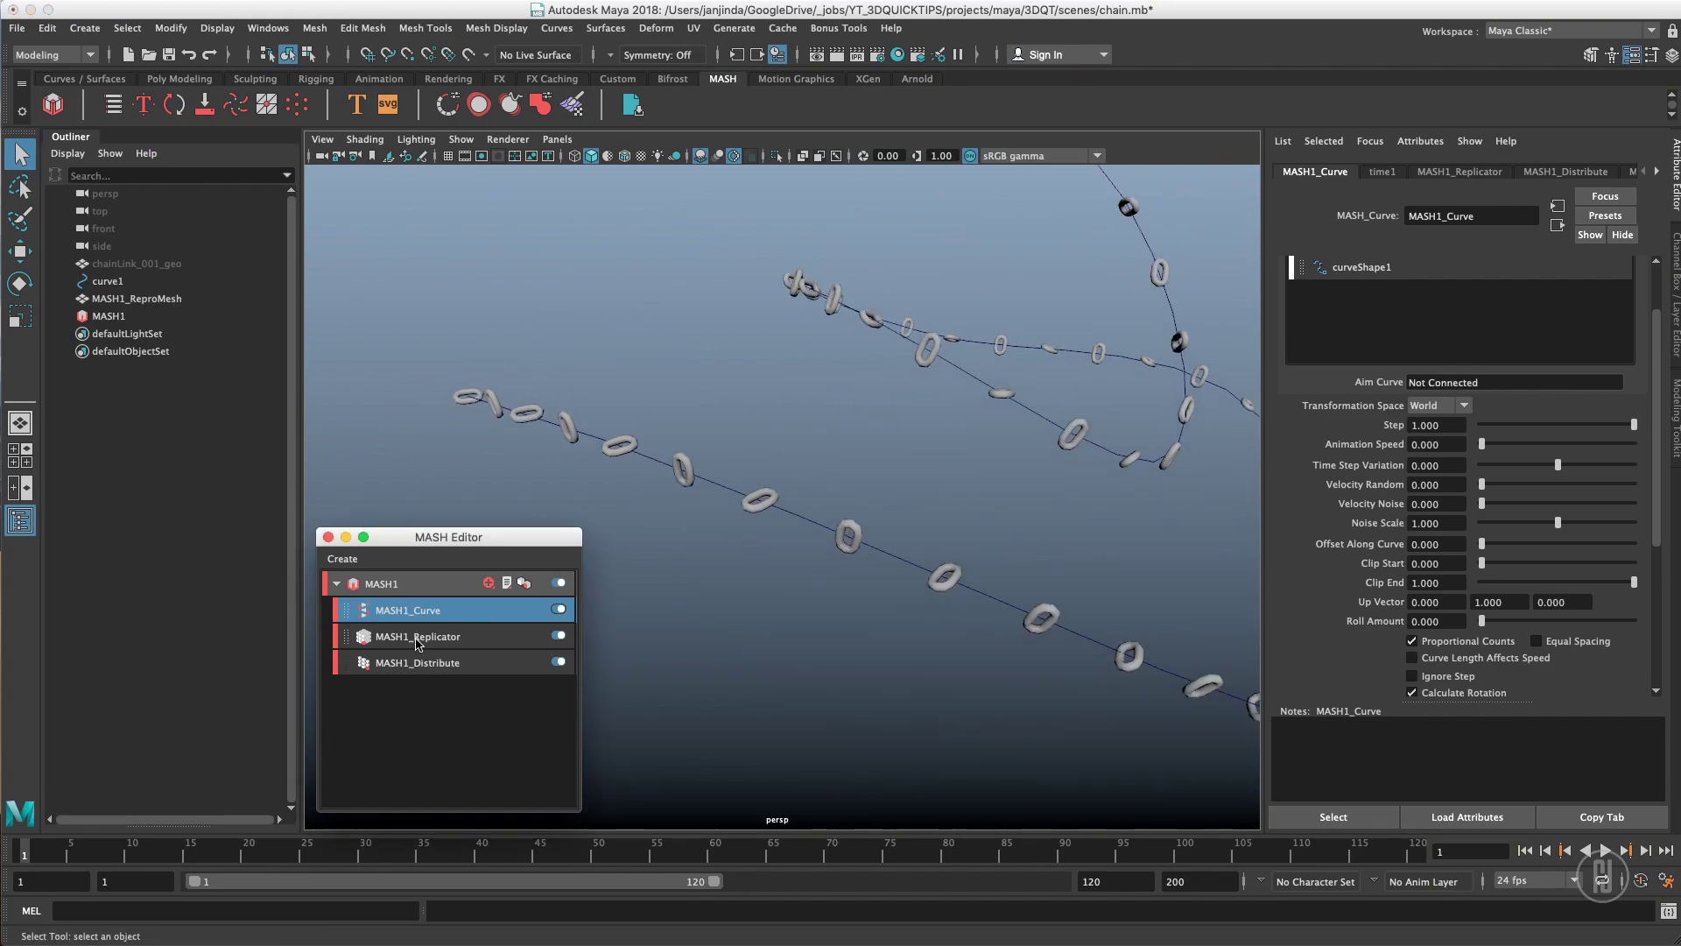
- Increase the Replicator's number of replicants to 275 to fill the curve with links
{"action": "left_click", "coordinate": [418, 637]}
{"action": "left_click", "coordinate": [1432, 298]}
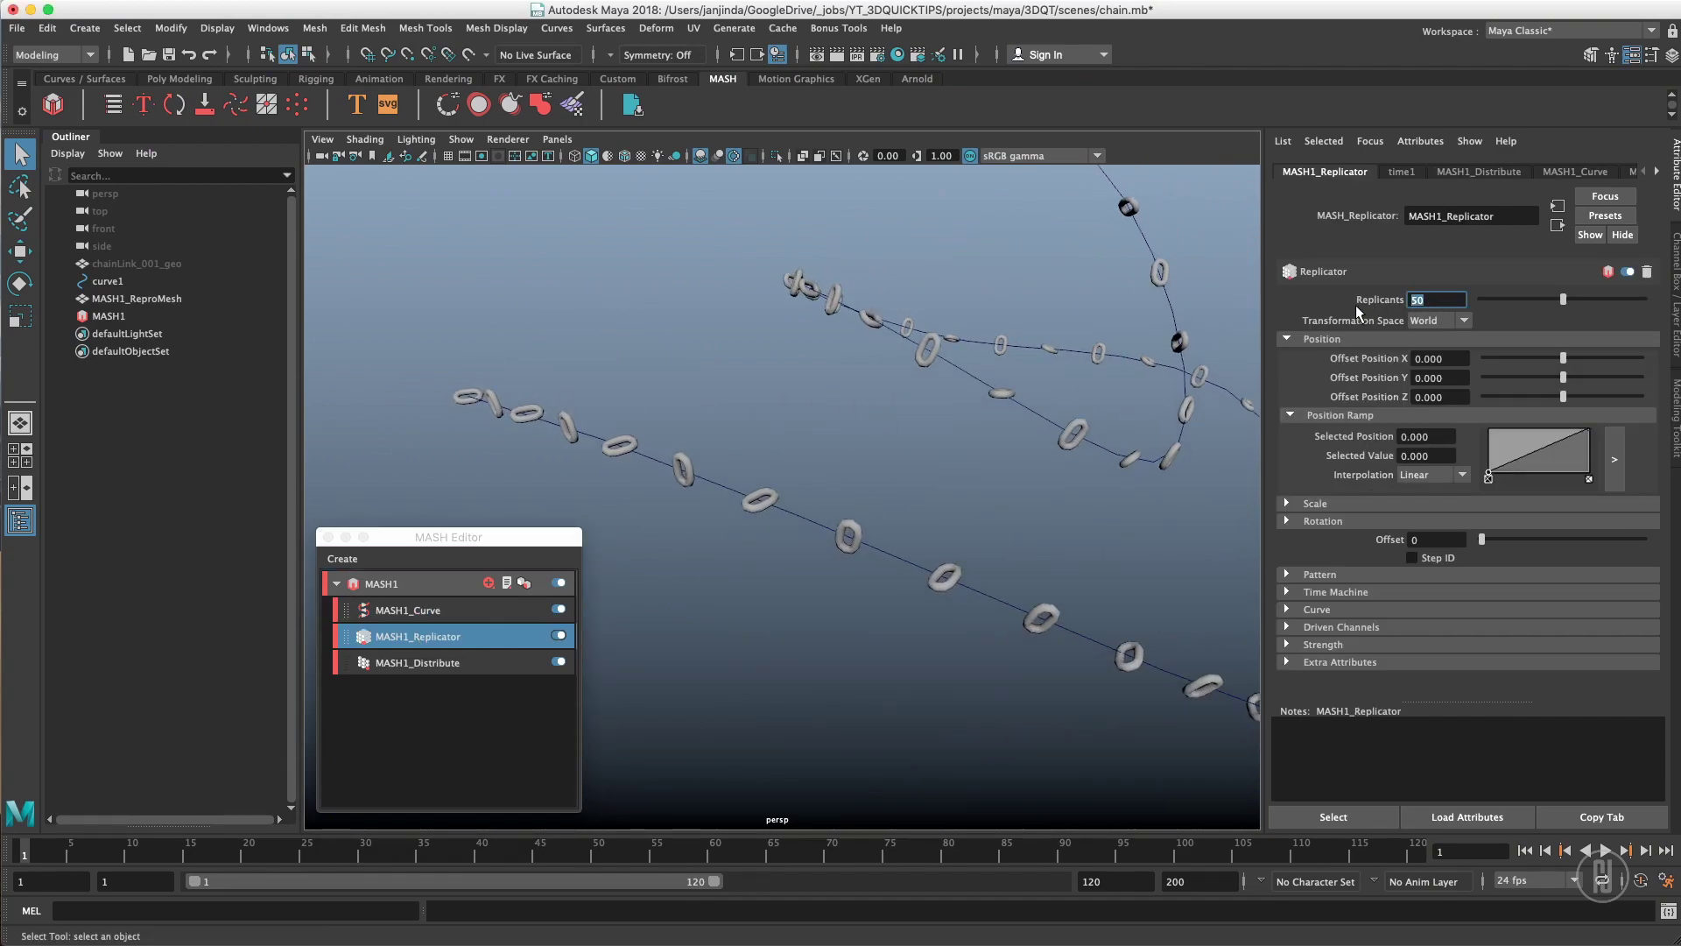
{"action": "type", "text": "250"}
{"action": "key", "text": "Return"}
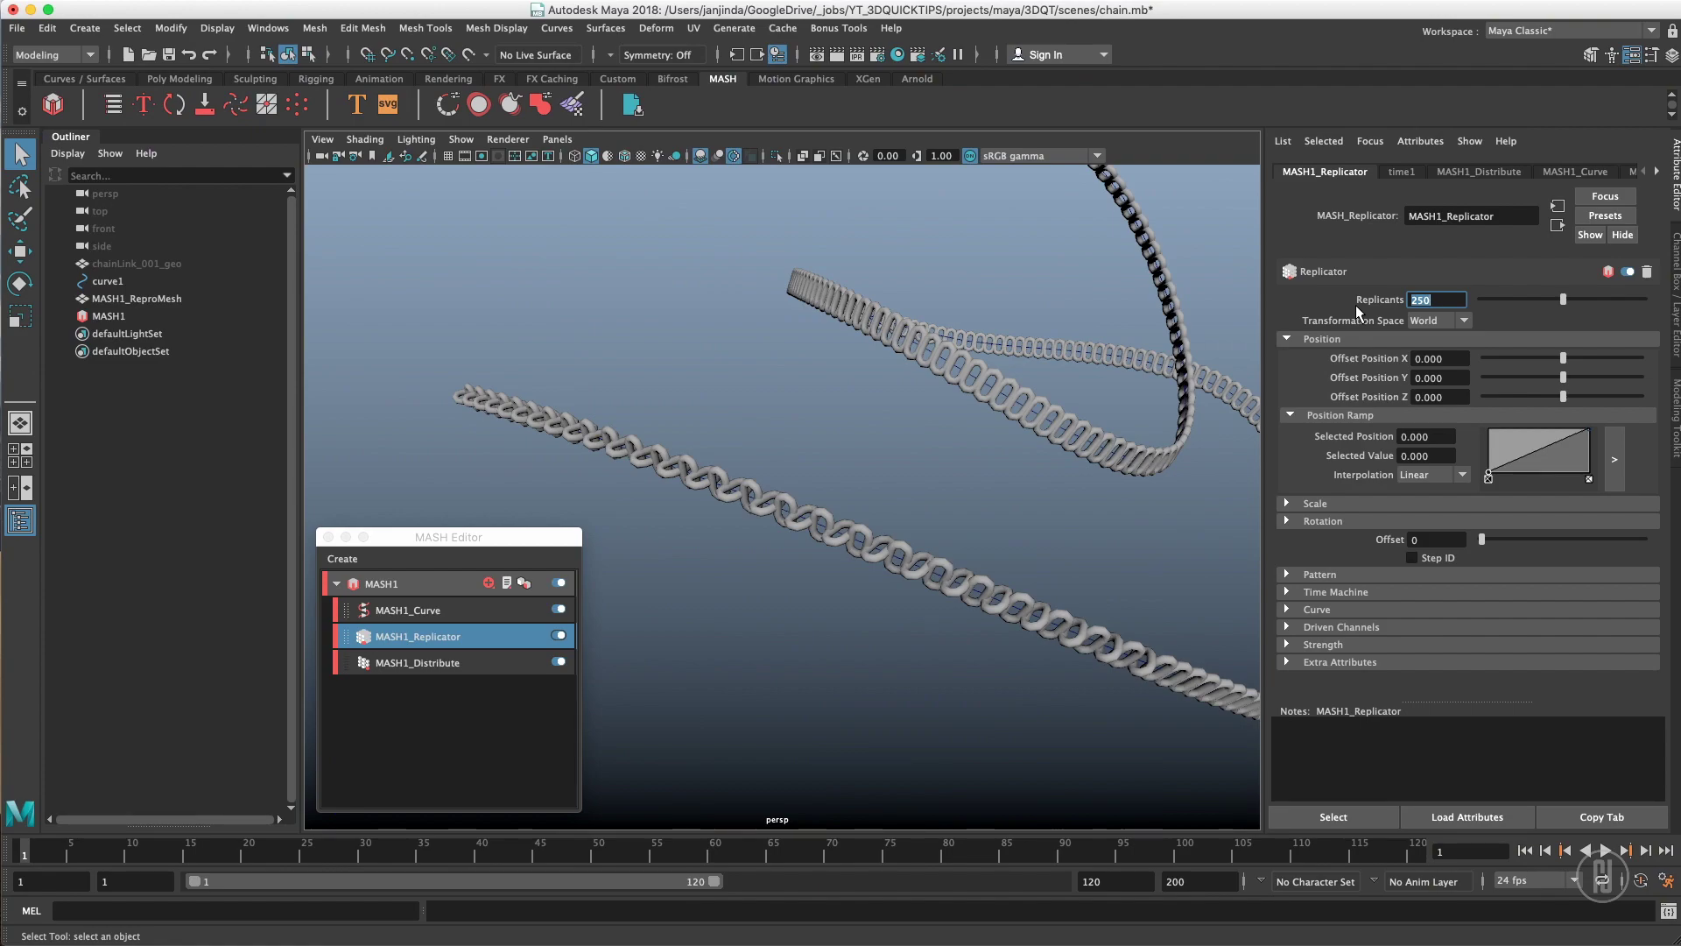
{"action": "type", "text": "275"}
{"action": "key", "text": "Return"}
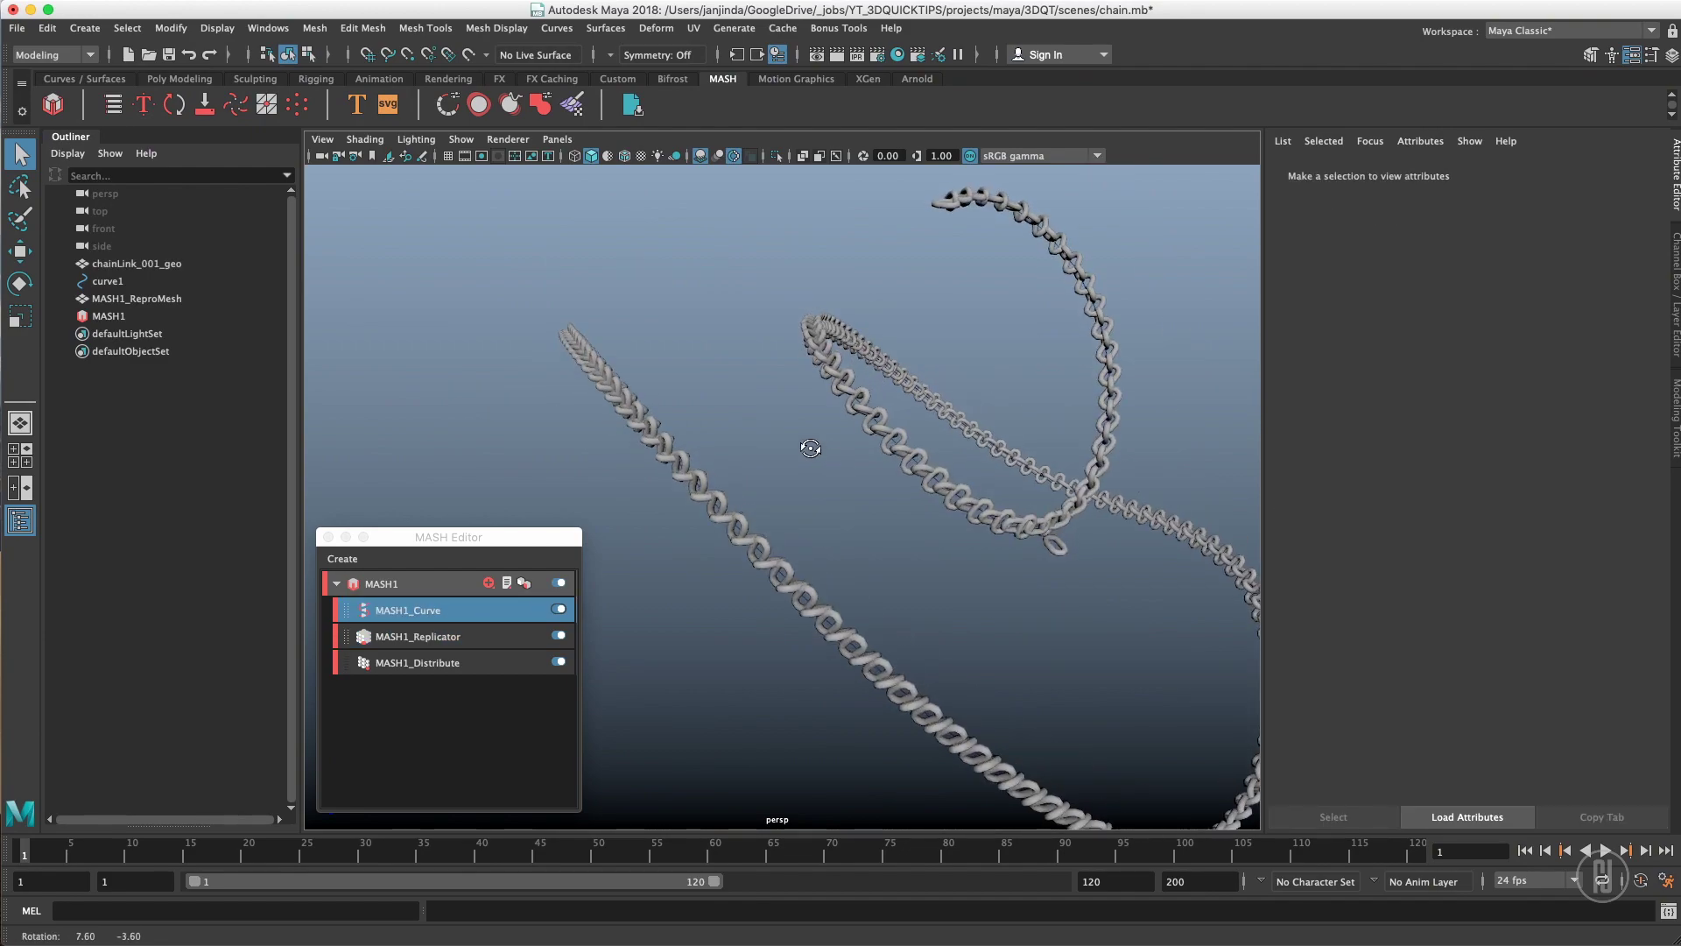
{"action": "left_click_drag", "start_coordinate": [814, 443], "coordinate": [869, 512], "text": "alt"}
{"action": "left_click", "coordinate": [859, 522]}
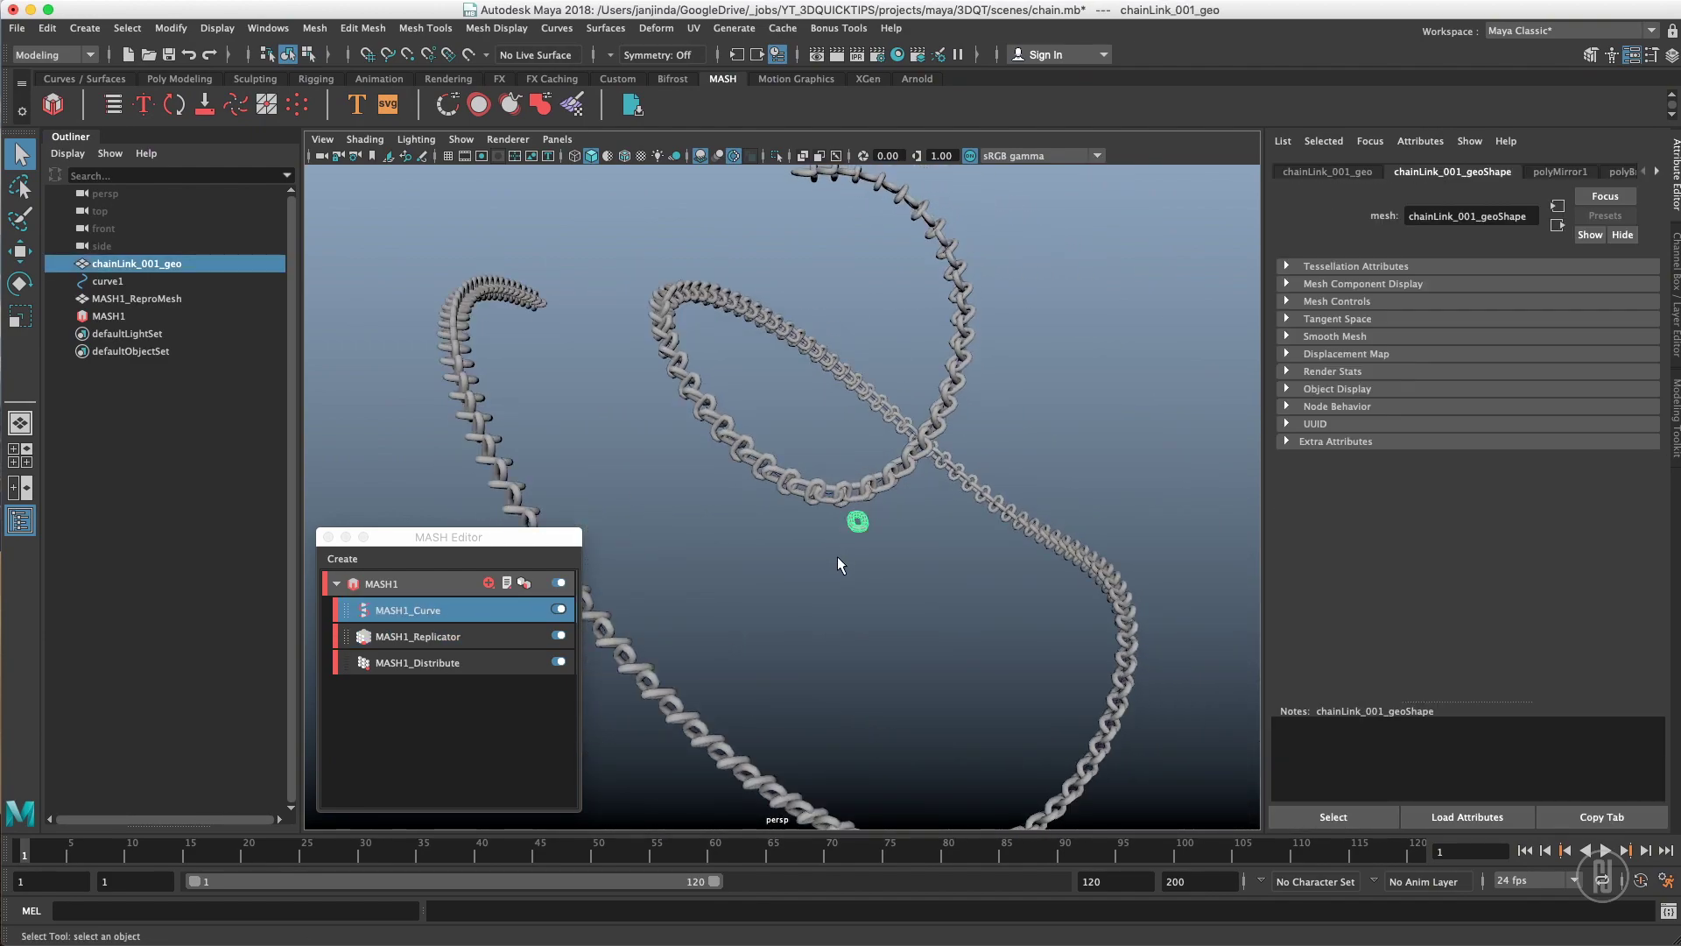
{"action": "left_click", "coordinate": [488, 584]}
{"action": "left_click", "coordinate": [458, 683]}
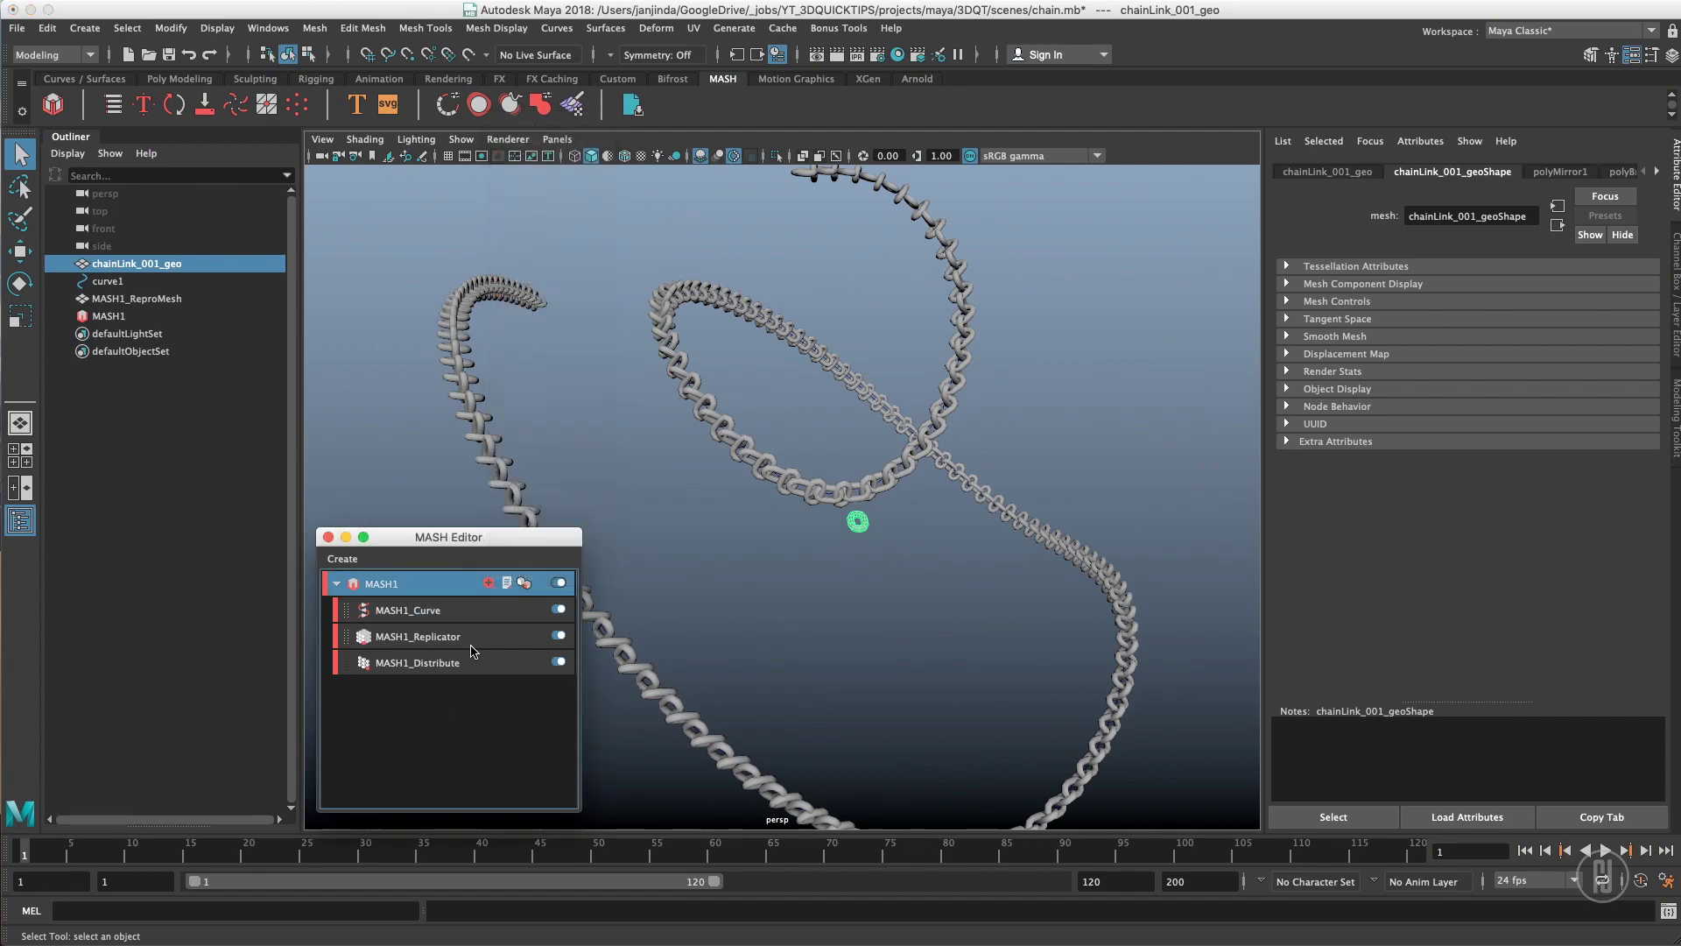
{"action": "left_click", "coordinate": [843, 606]}
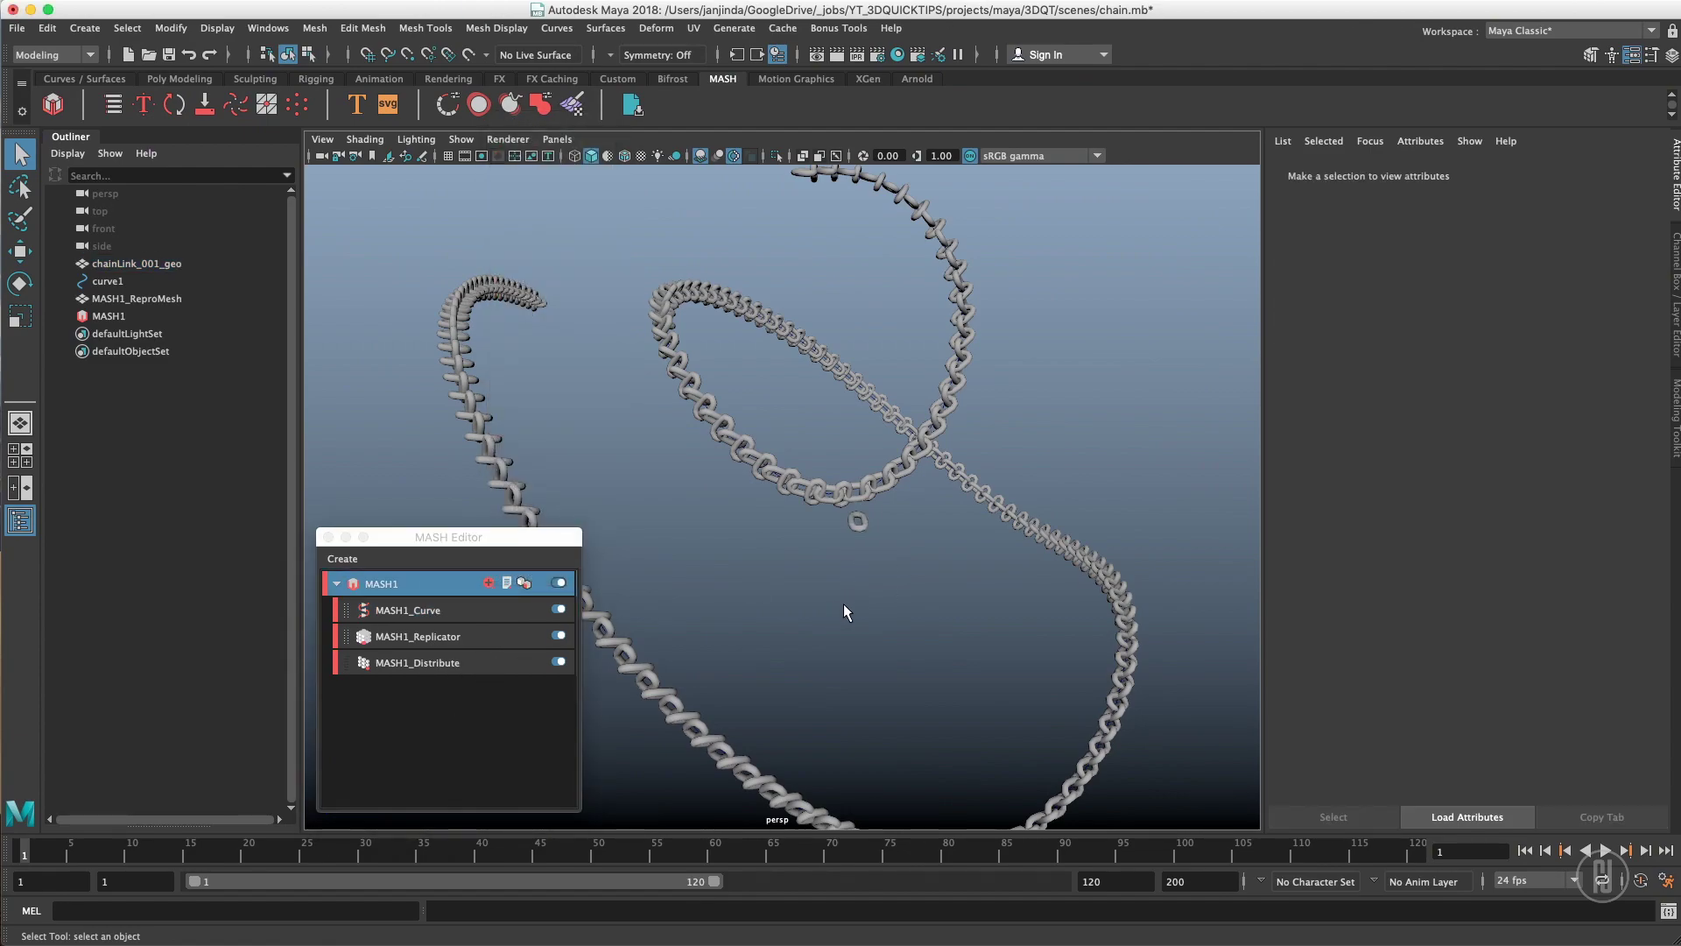
- Try to rotate all vertices of the original chain link to change the orientation of its copies
{"action": "left_click", "coordinate": [859, 524]}
{"action": "left_click_drag", "start_coordinate": [865, 534], "coordinate": [942, 556], "text": "alt"}
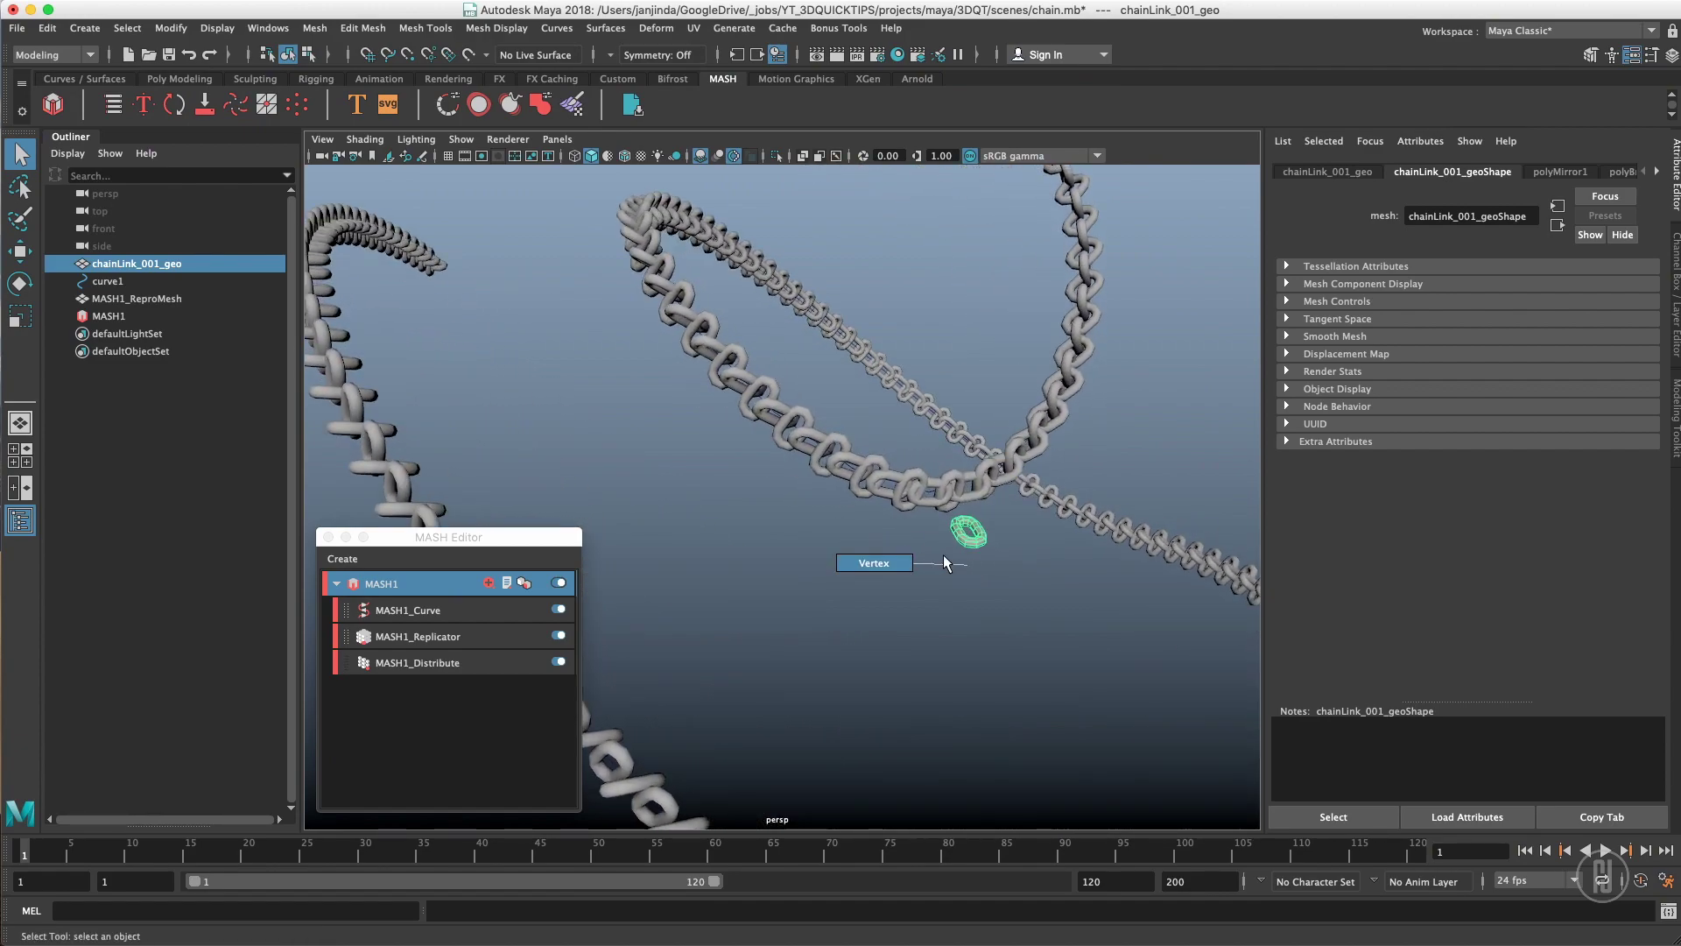
{"action": "right_click_drag", "start_coordinate": [943, 555], "coordinate": [933, 557]}
{"action": "left_click_drag", "start_coordinate": [850, 491], "coordinate": [966, 549]}
{"action": "key", "text": "e"}
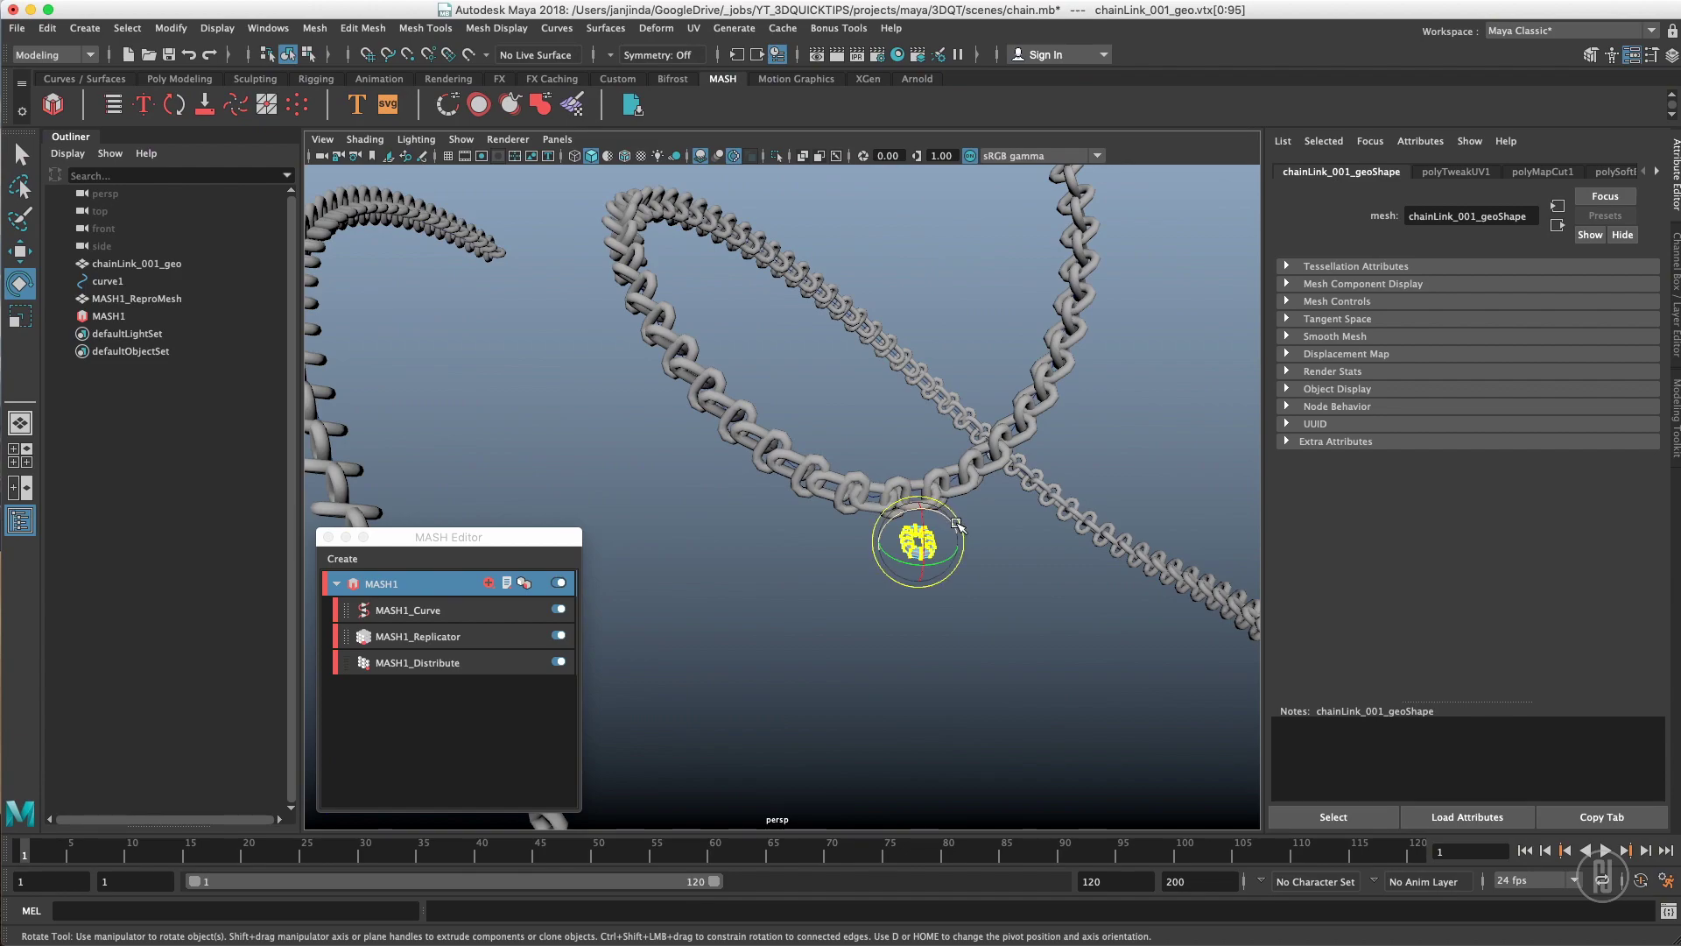
{"action": "left_click_drag", "start_coordinate": [934, 510], "coordinate": [858, 515]}
{"action": "left_click_drag", "start_coordinate": [906, 436], "coordinate": [963, 491], "text": "alt"}
{"action": "key", "text": "ctrl+z"}
- Disable the Curve node and reset the Replicator's Pattern Rotation Z to 0
{"action": "left_click", "coordinate": [561, 611]}
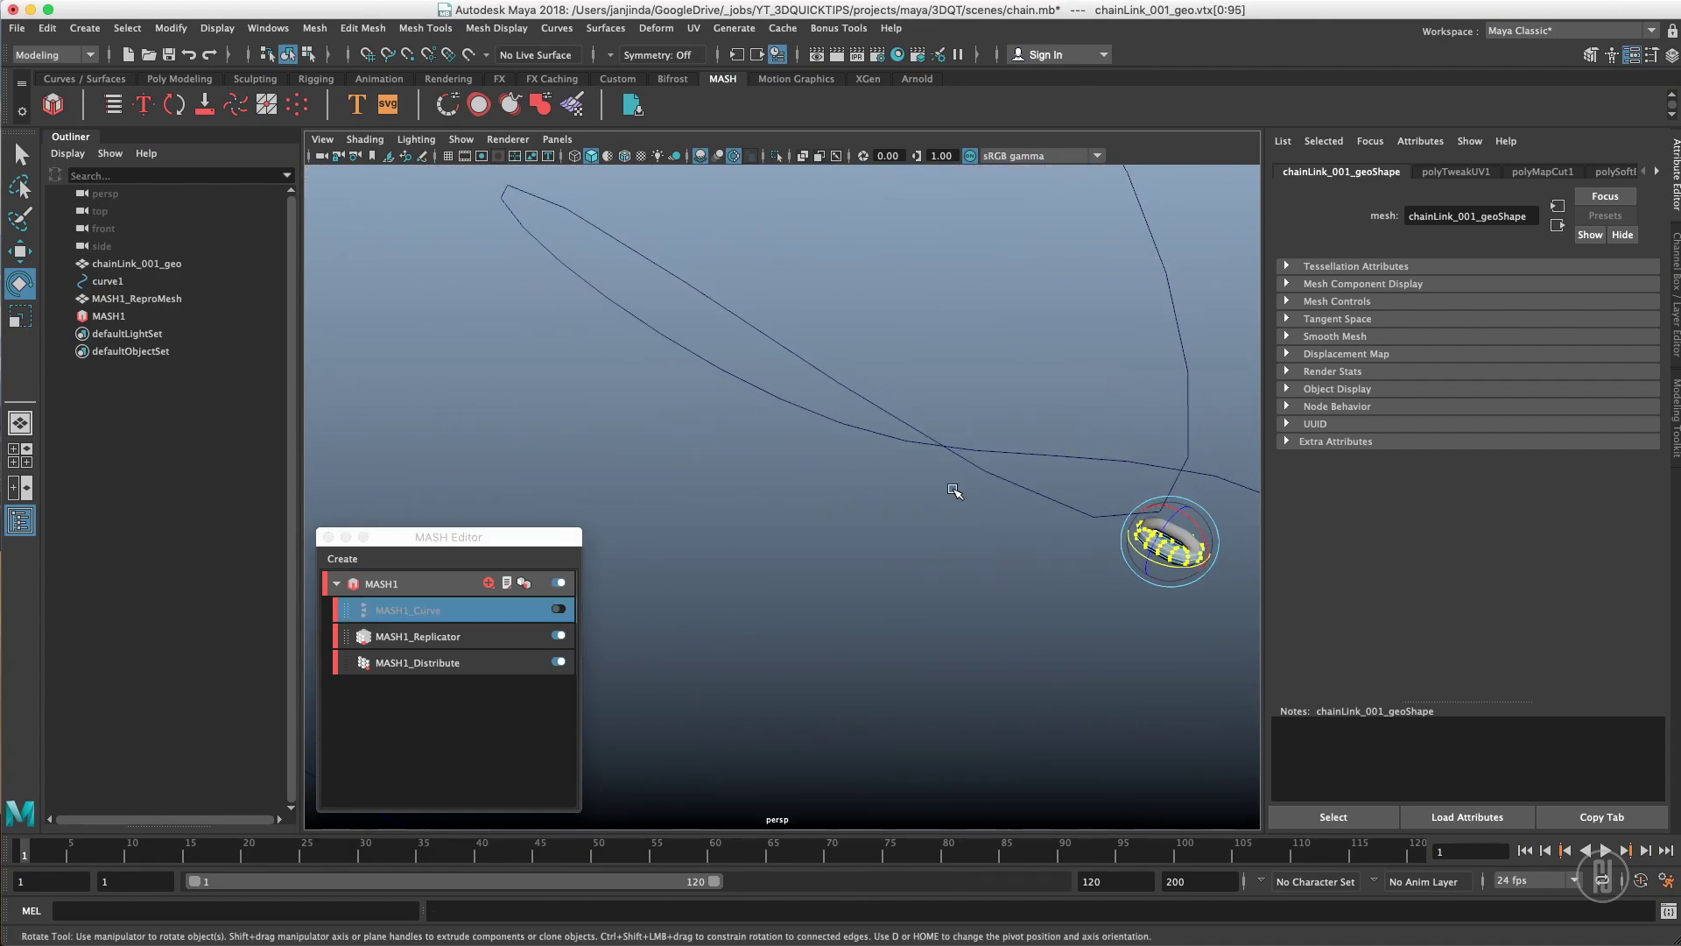
{"action": "left_click", "coordinate": [560, 610]}
{"action": "left_click_drag", "start_coordinate": [820, 500], "coordinate": [952, 592], "text": "alt"}
{"action": "key", "text": "ctrl+z"}
{"action": "left_click", "coordinate": [539, 641]}
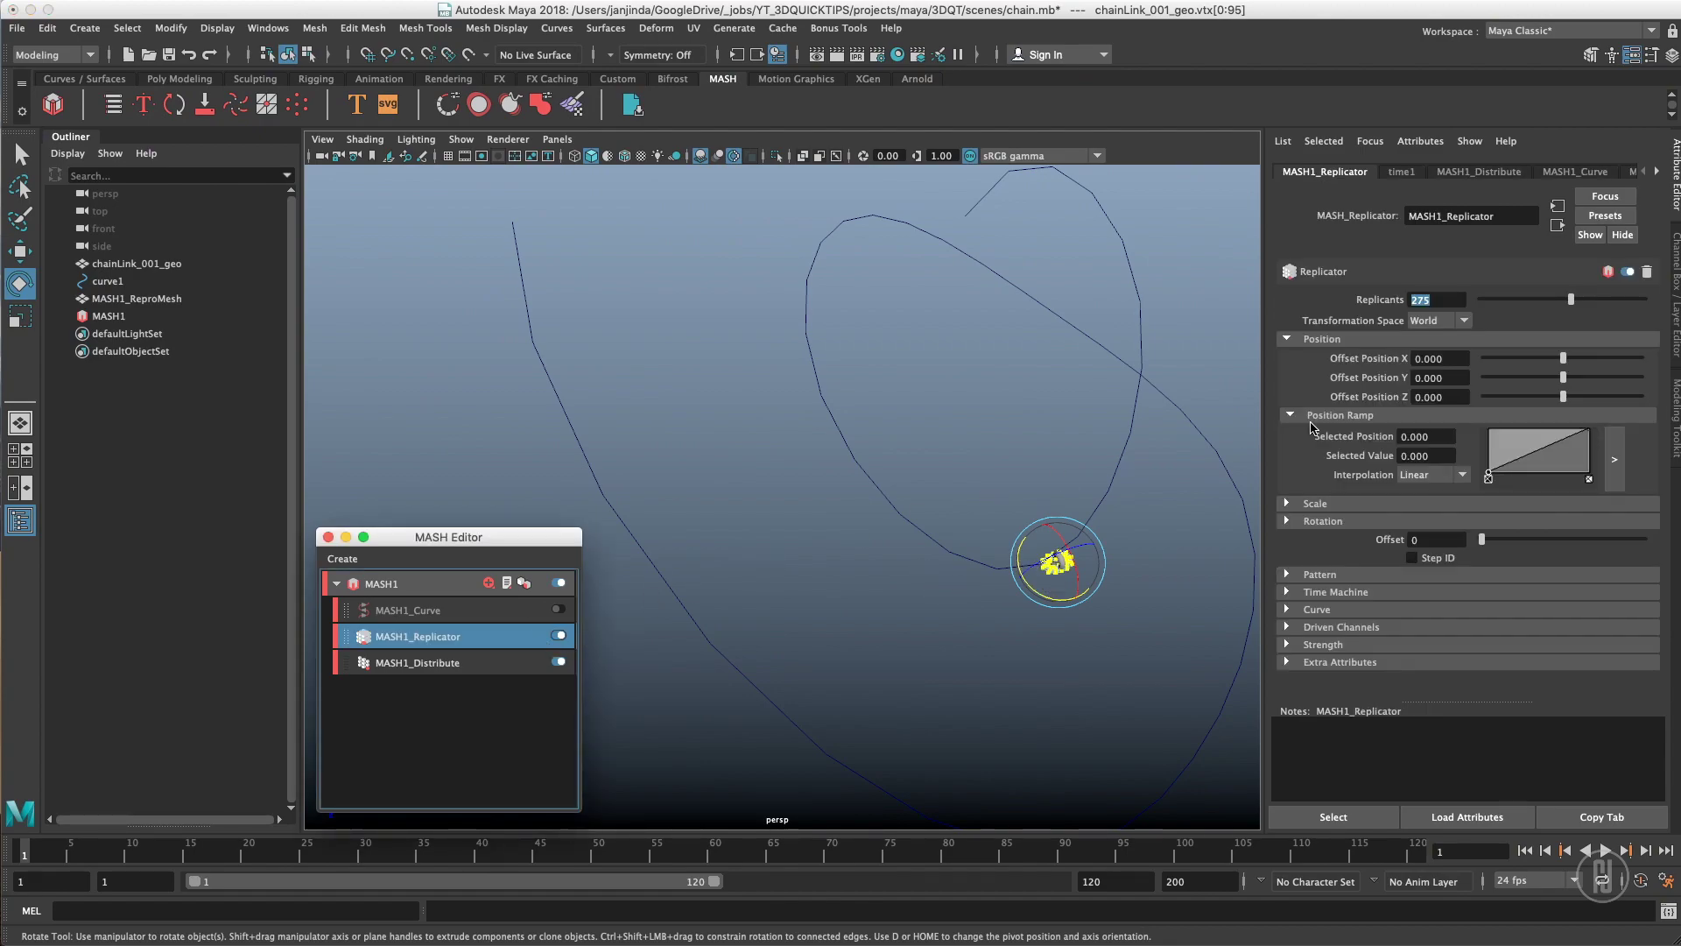
{"action": "left_click", "coordinate": [1340, 575]}
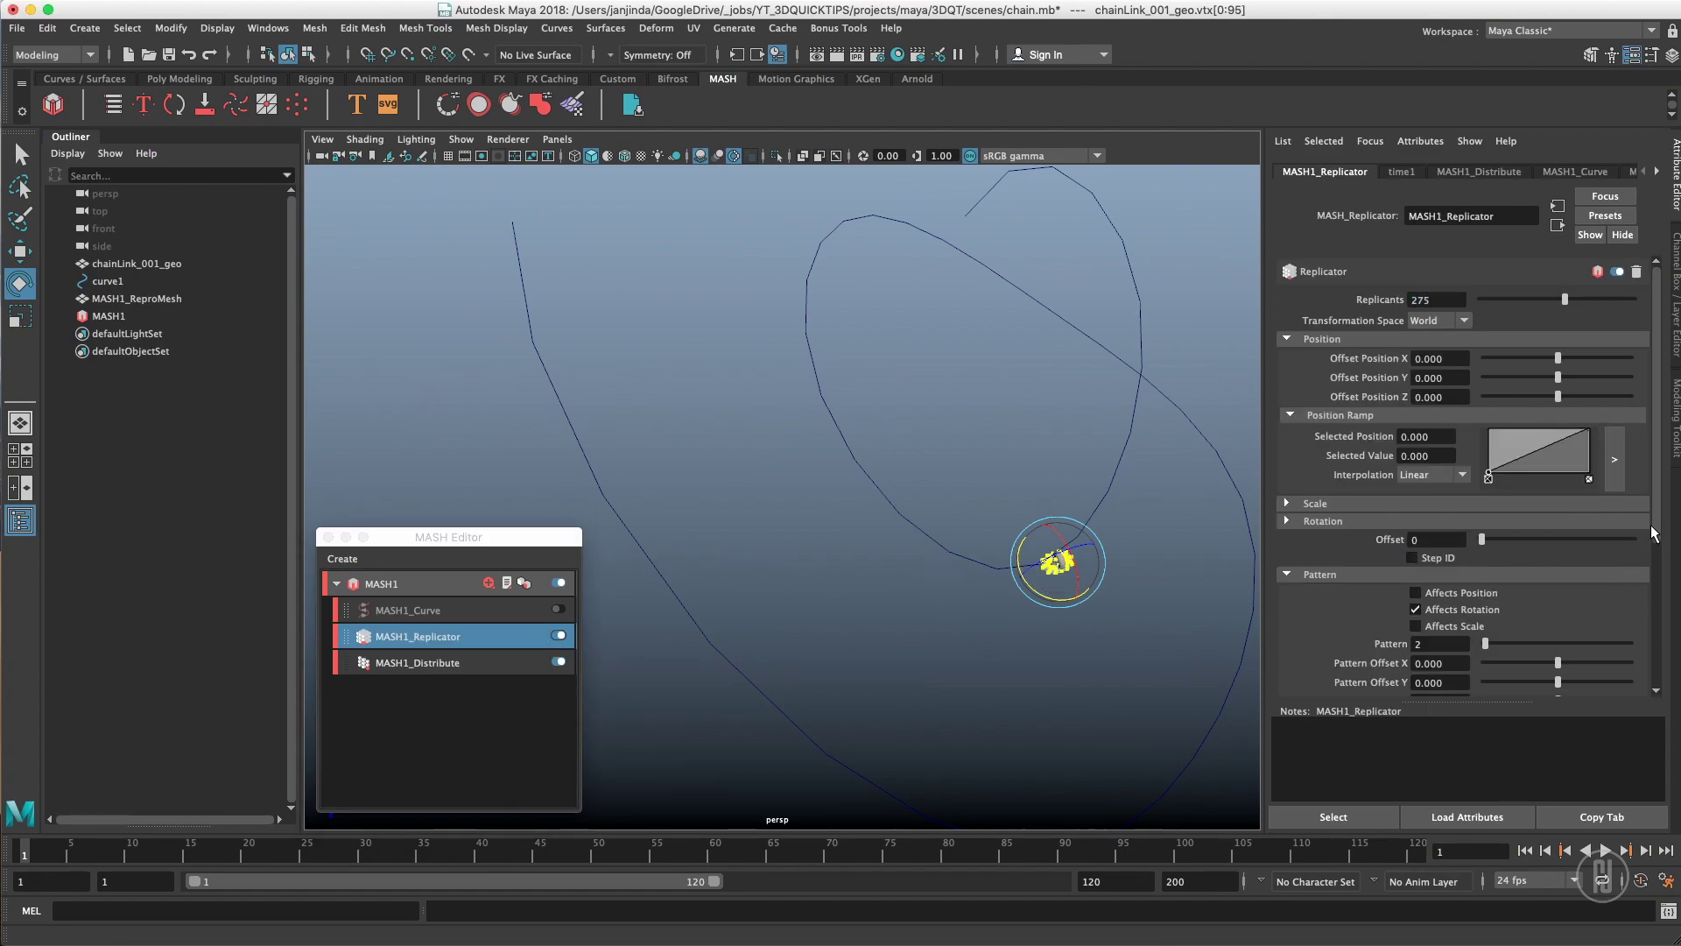
{"action": "scroll", "coordinate": [1654, 534], "scroll_direction": "down", "scroll_amount": 5}
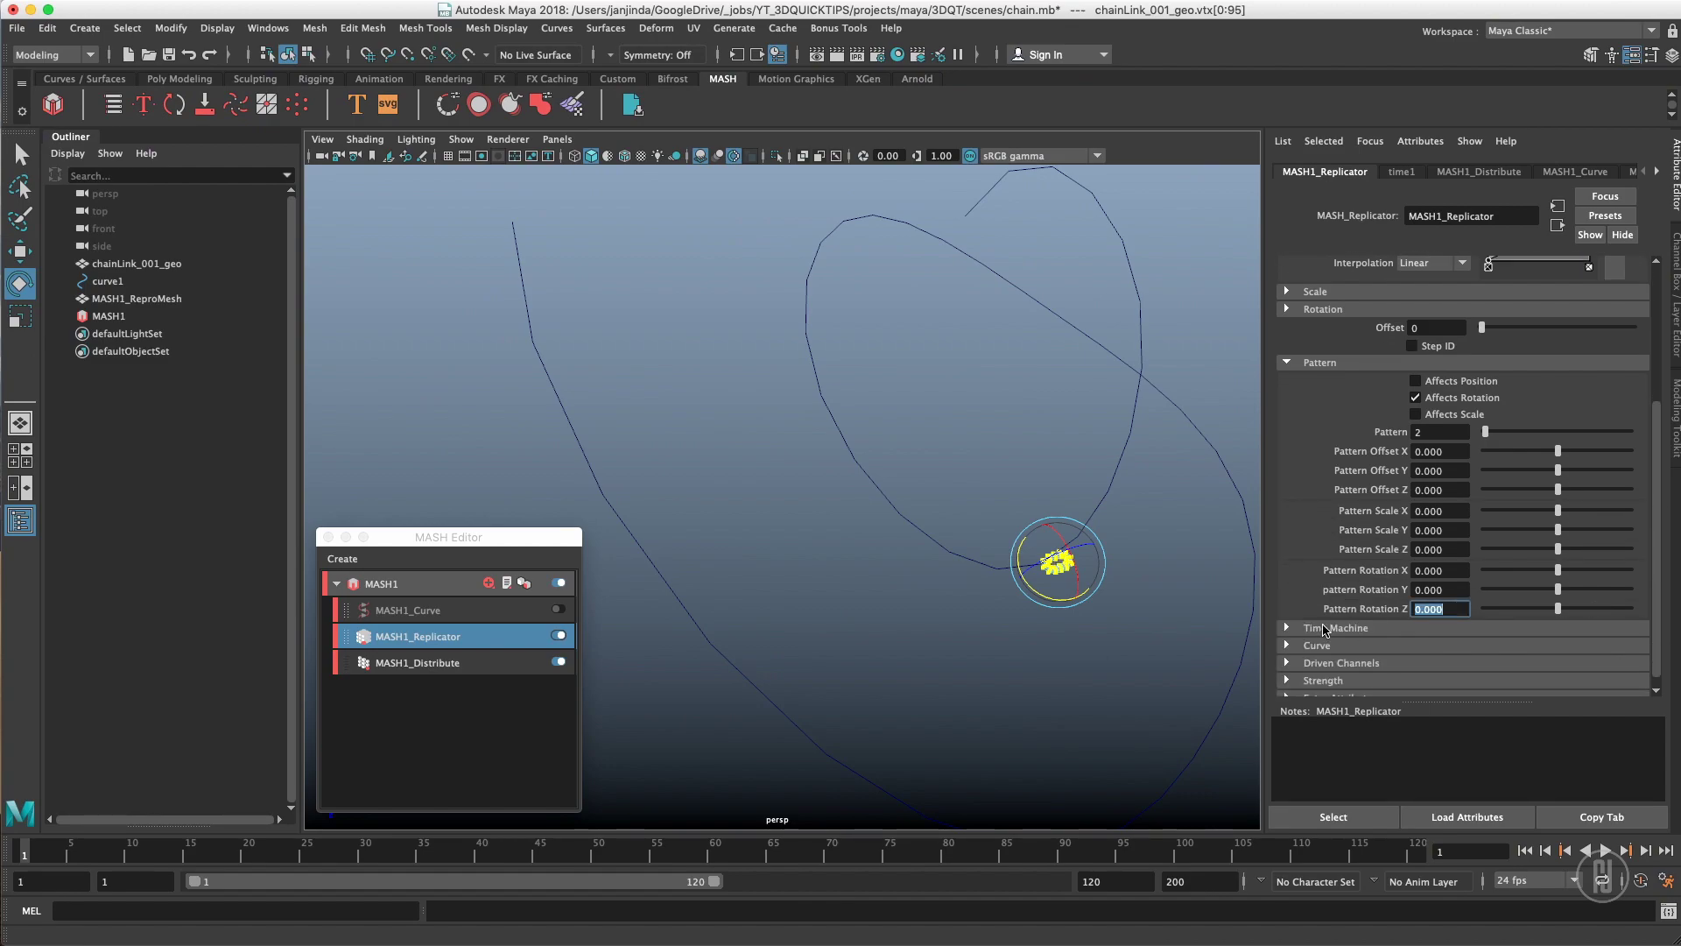
- Enable the Curve node to check the links' orientation along the curve without the pattern rotation
{"action": "left_click_drag", "start_coordinate": [1007, 491], "coordinate": [1007, 420], "text": "alt"}
{"action": "left_click", "coordinate": [558, 609]}
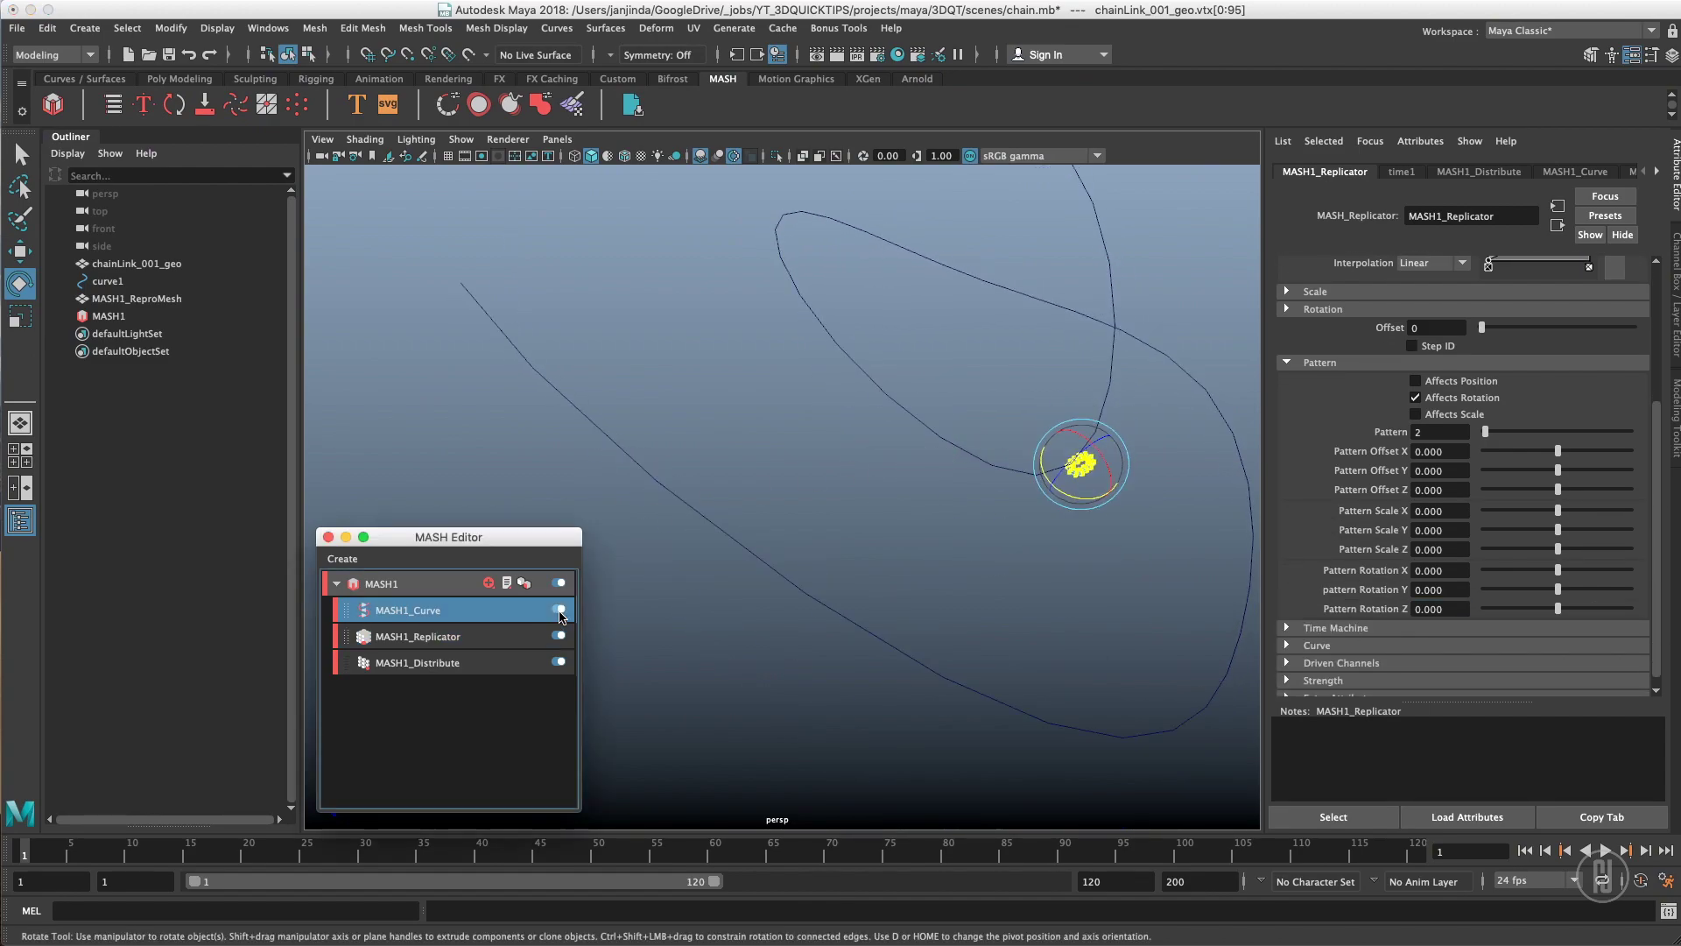
{"action": "left_click_drag", "start_coordinate": [784, 418], "coordinate": [954, 402], "text": "alt"}
{"action": "middle_click_drag", "start_coordinate": [814, 391], "coordinate": [960, 383], "text": "alt"}
{"action": "right_click_drag", "start_coordinate": [763, 435], "coordinate": [883, 409], "text": "alt"}
{"action": "left_click_drag", "start_coordinate": [887, 412], "coordinate": [725, 532], "text": "alt"}
{"action": "mouse_move", "coordinate": [766, 470]}
{"action": "left_mouse_down", "text": "alt"}
{"action": "mouse_move", "coordinate": [788, 469]}
{"action": "mouse_move", "coordinate": [770, 457]}
{"action": "mouse_move", "coordinate": [600, 481]}
{"action": "mouse_move", "coordinate": [632, 495]}
{"action": "left_mouse_up", "text": "alt"}
{"action": "key", "text": "q"}
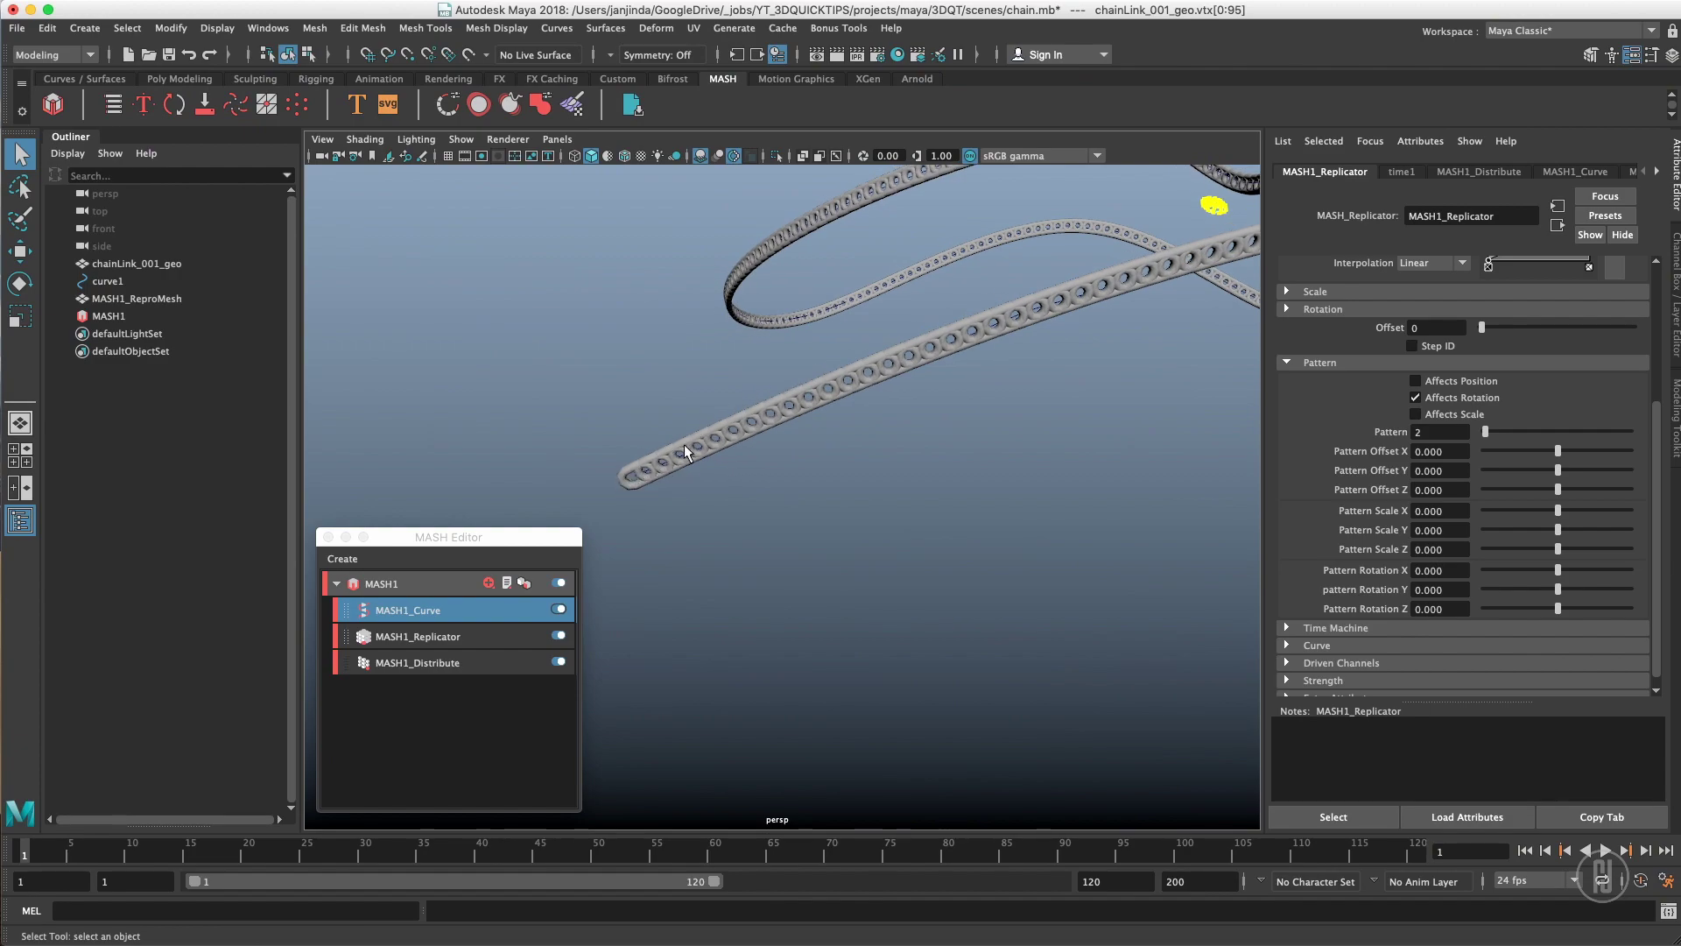
- Return the original chain link to object mode, select it and hide it
{"action": "left_click", "coordinate": [1101, 342]}
{"action": "left_click_drag", "start_coordinate": [1101, 341], "coordinate": [1204, 473], "text": "alt"}
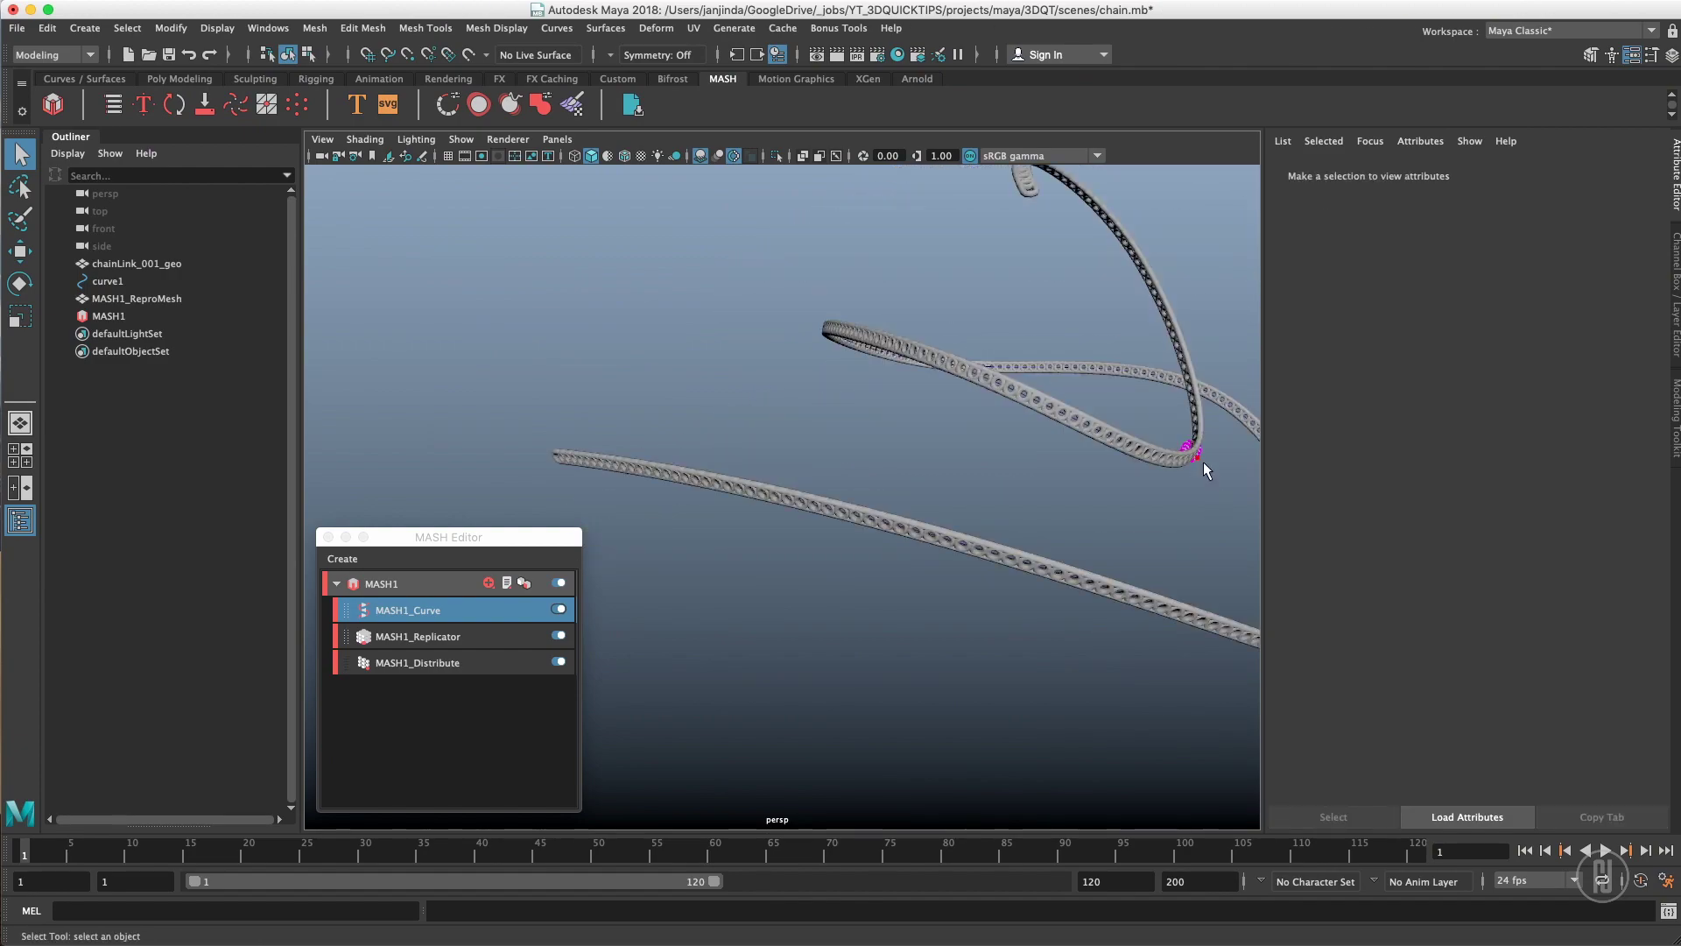
{"action": "right_click_drag", "start_coordinate": [1231, 438], "coordinate": [1231, 438]}
{"action": "left_click_drag", "start_coordinate": [1231, 438], "coordinate": [1166, 506], "text": "alt"}
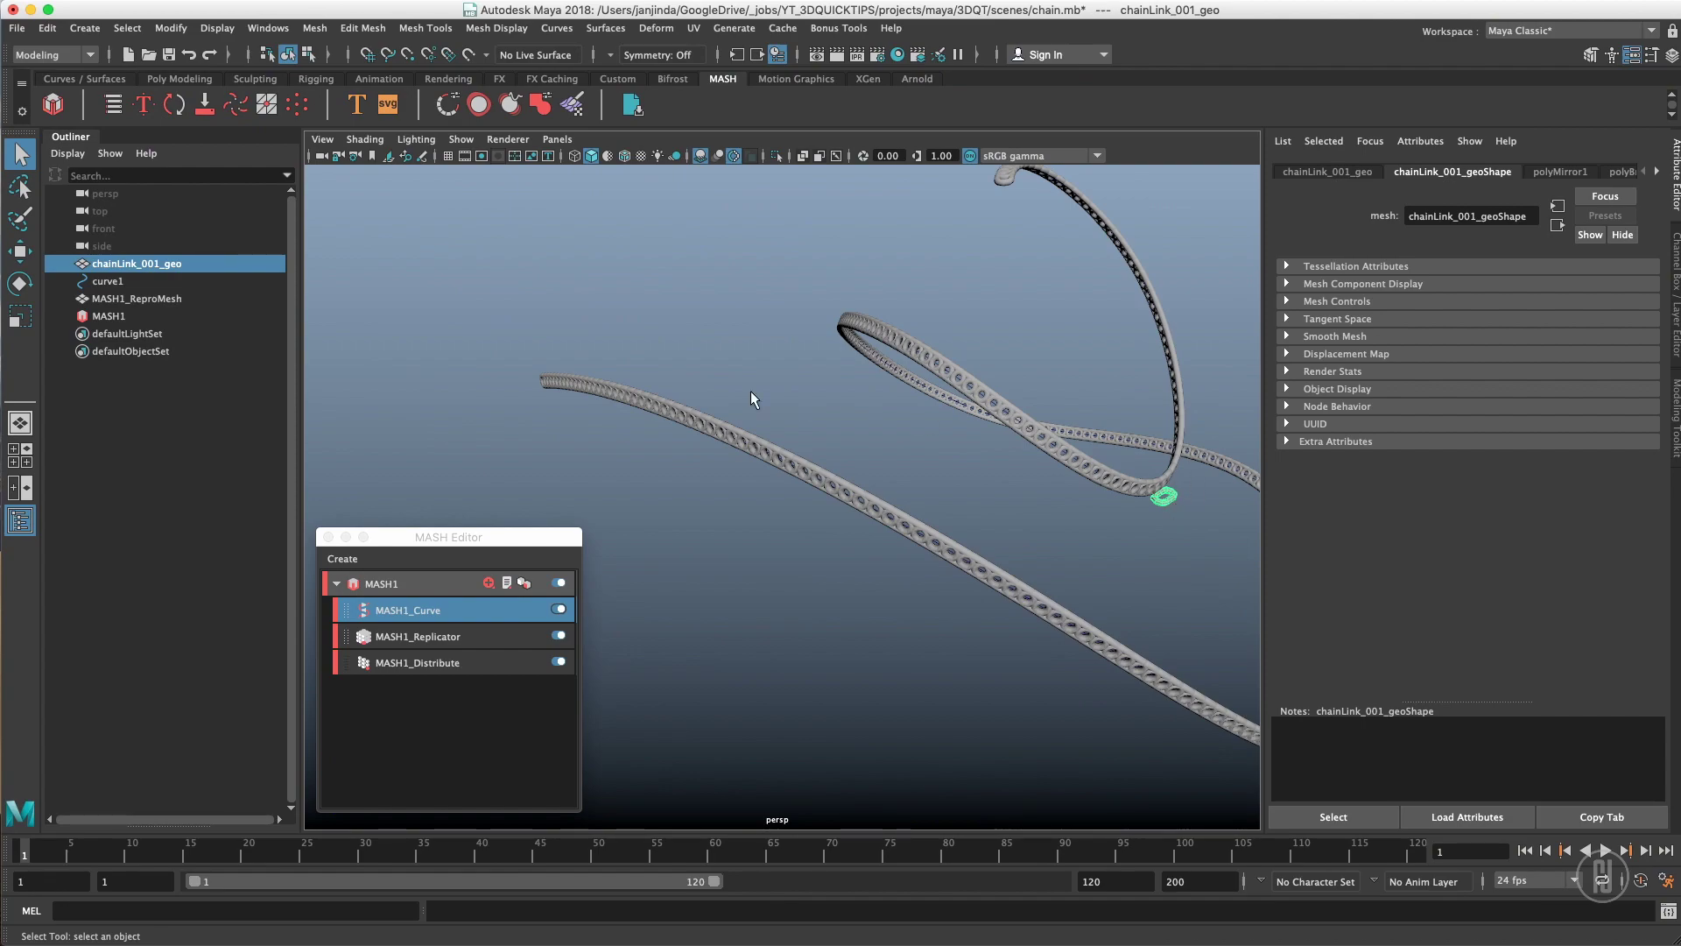
{"action": "key", "text": "h"}
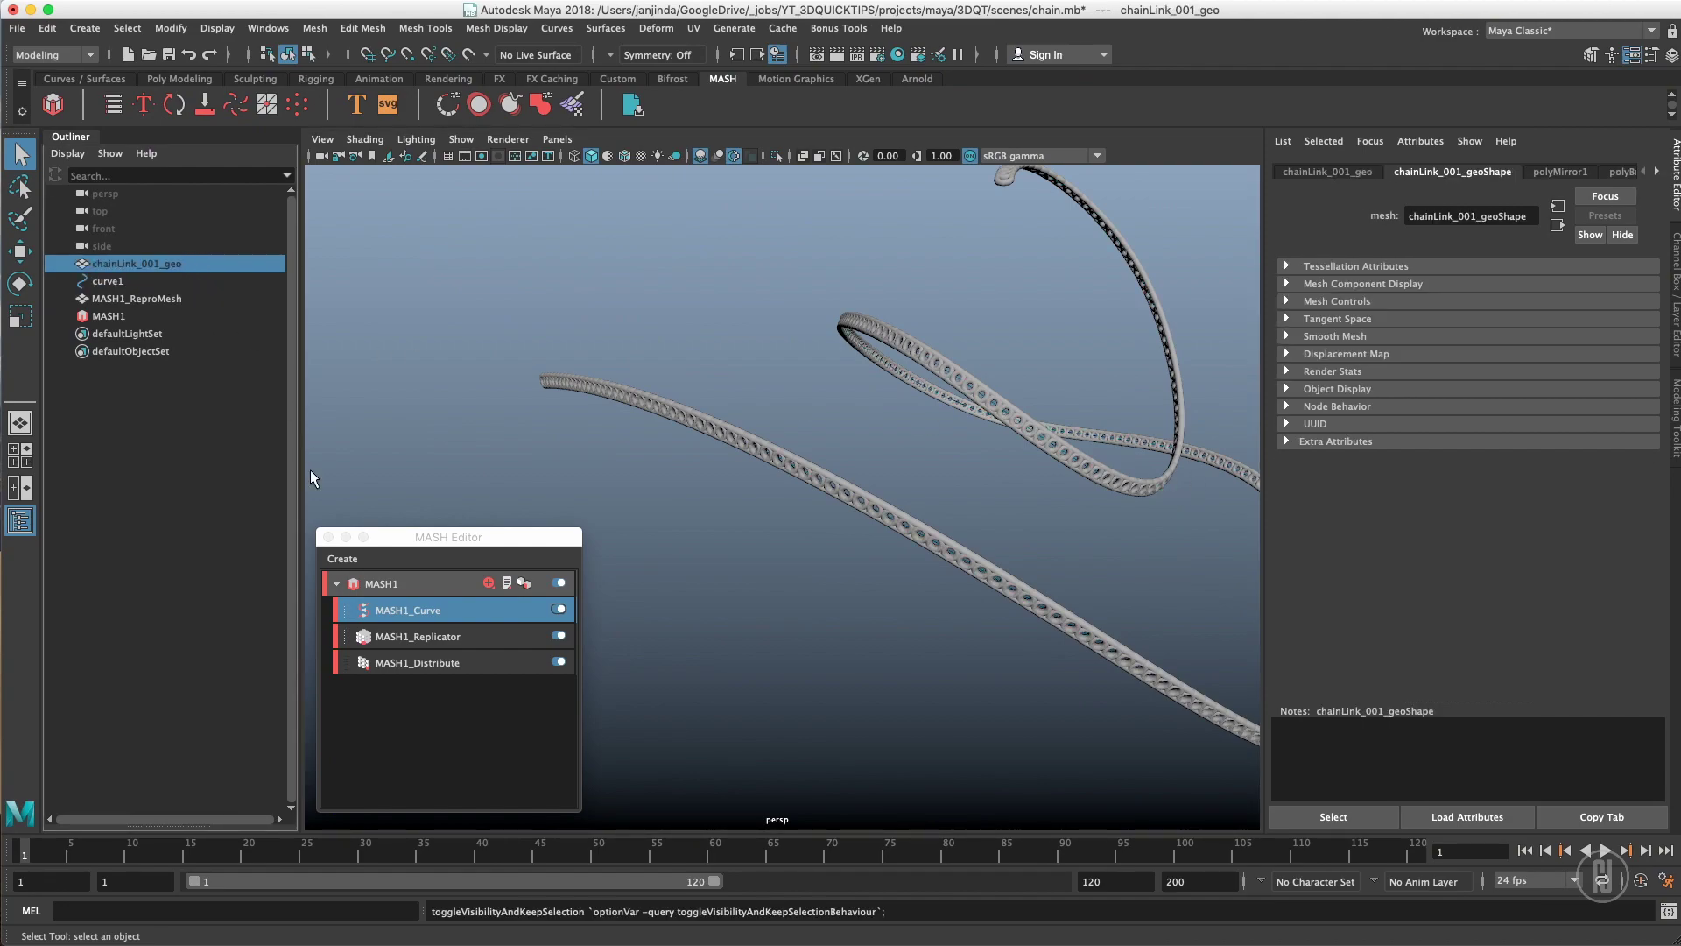
- Try out Pattern Rotation values on the Replicator node and reset them to 0
{"action": "left_click", "coordinate": [466, 637]}
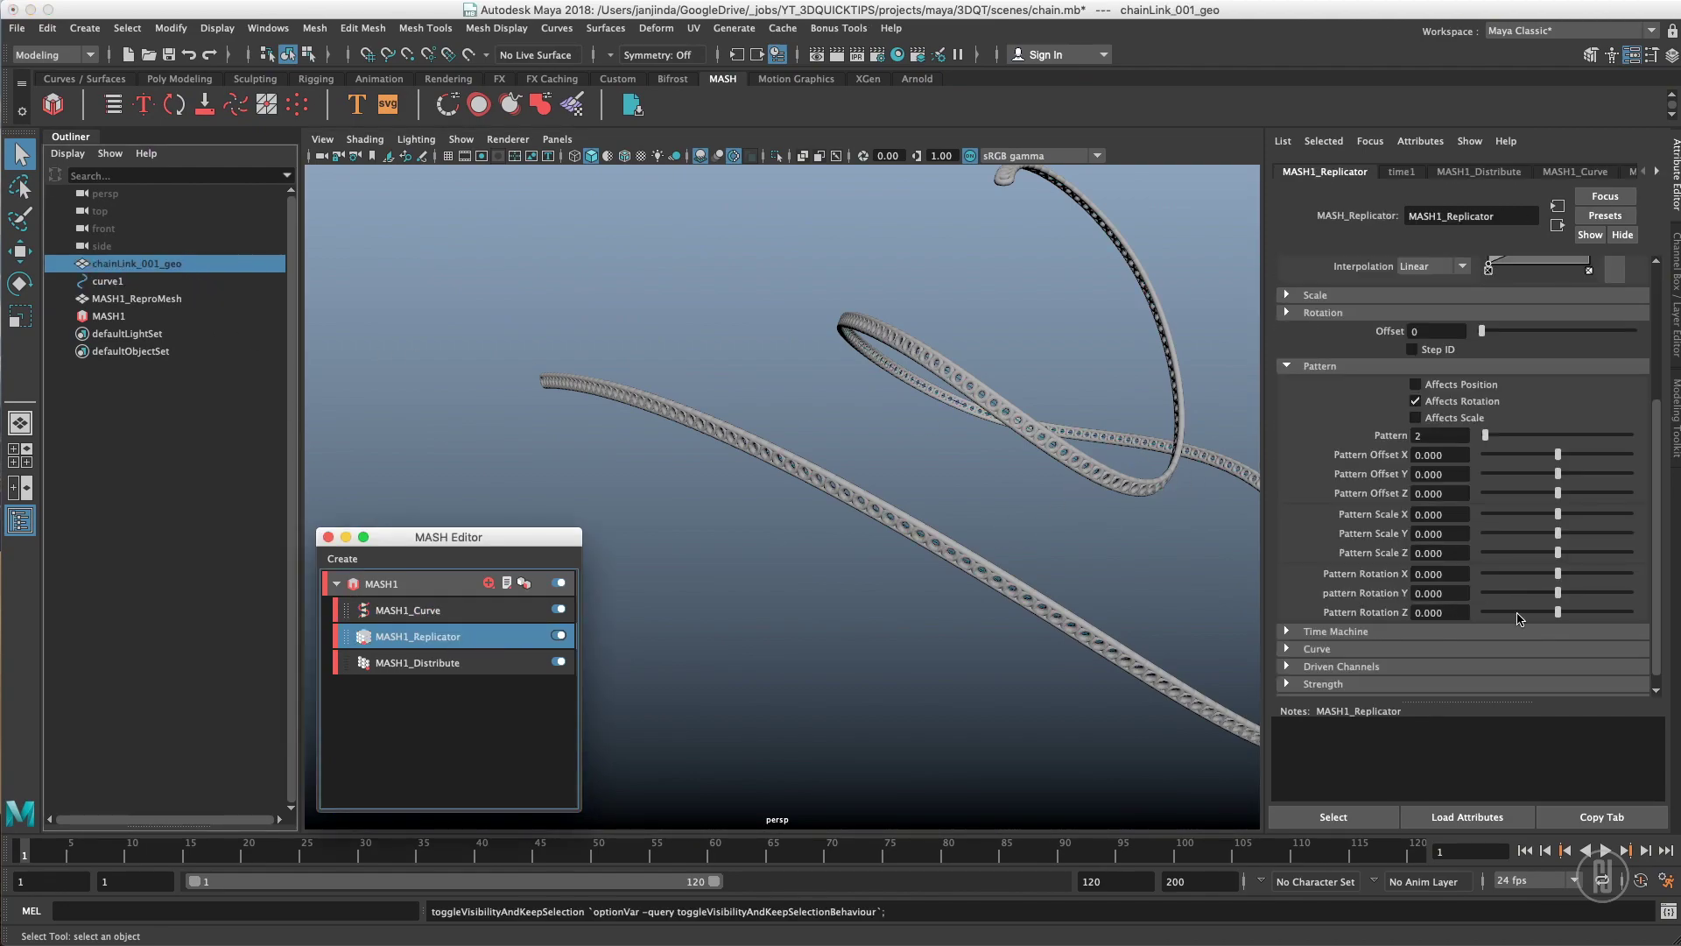
{"action": "left_click_drag", "start_coordinate": [1557, 613], "coordinate": [1523, 591]}
{"action": "left_click", "coordinate": [1468, 574]}
{"action": "type", "text": "0"}
{"action": "left_click", "coordinate": [1467, 599]}
{"action": "type", "text": "0"}
{"action": "key", "text": "Tab"}
{"action": "type", "text": "0"}
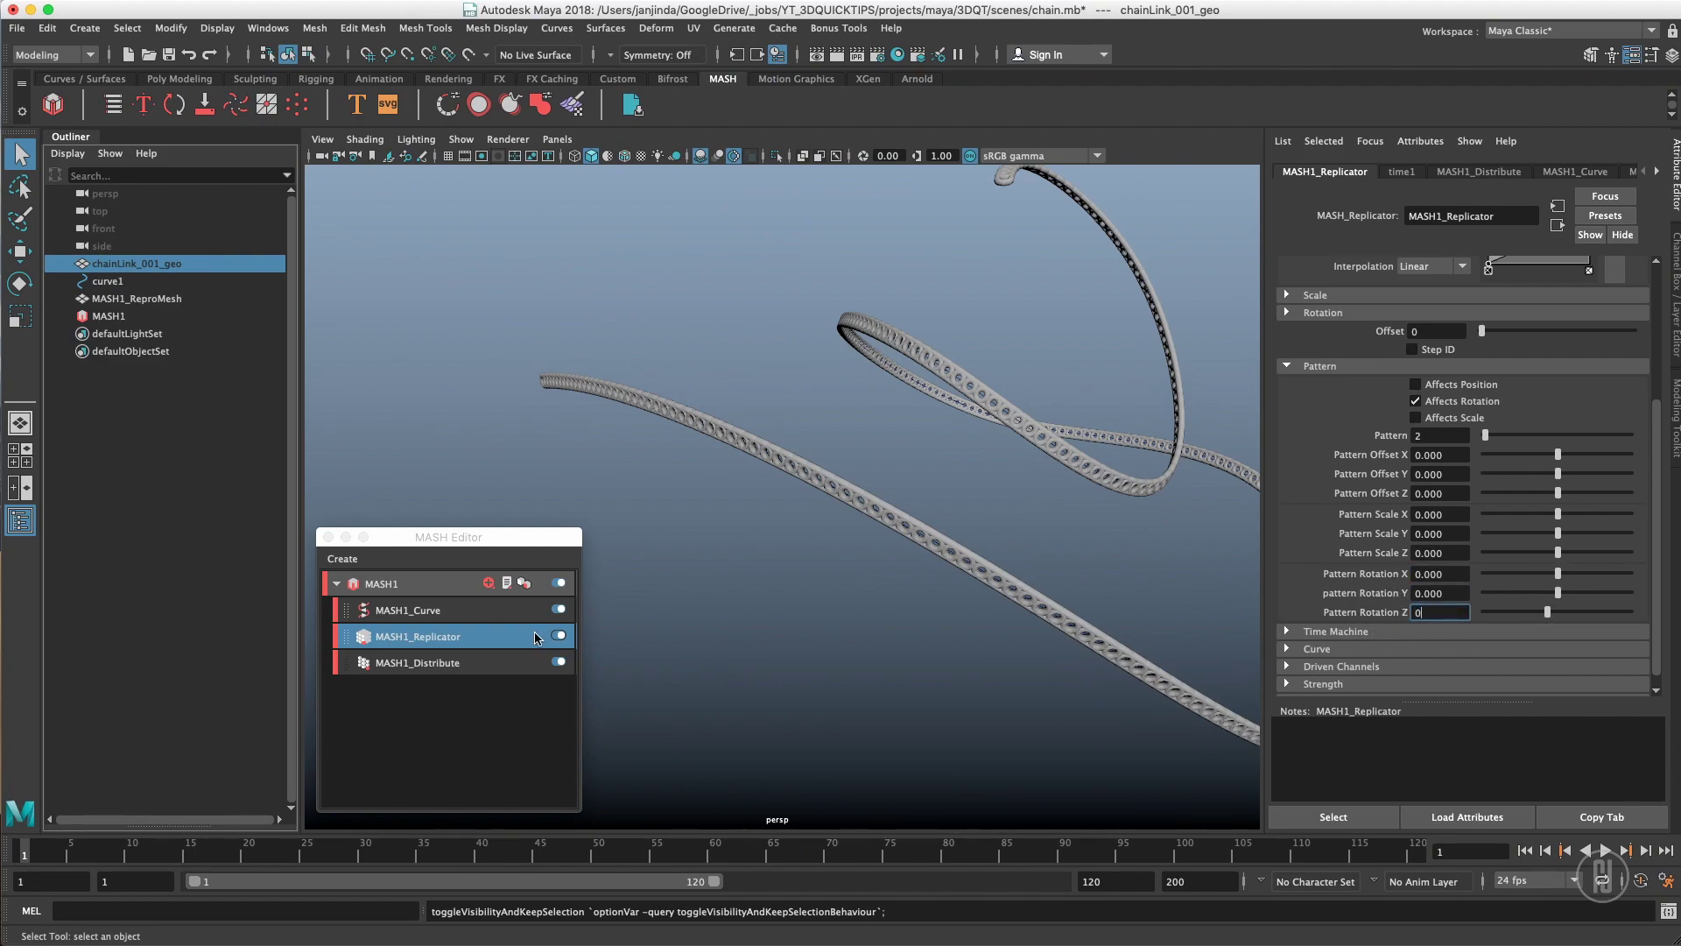
- Disable the Curve node and set the Replicator's Pattern Rotation X to 90
{"action": "left_click", "coordinate": [558, 609]}
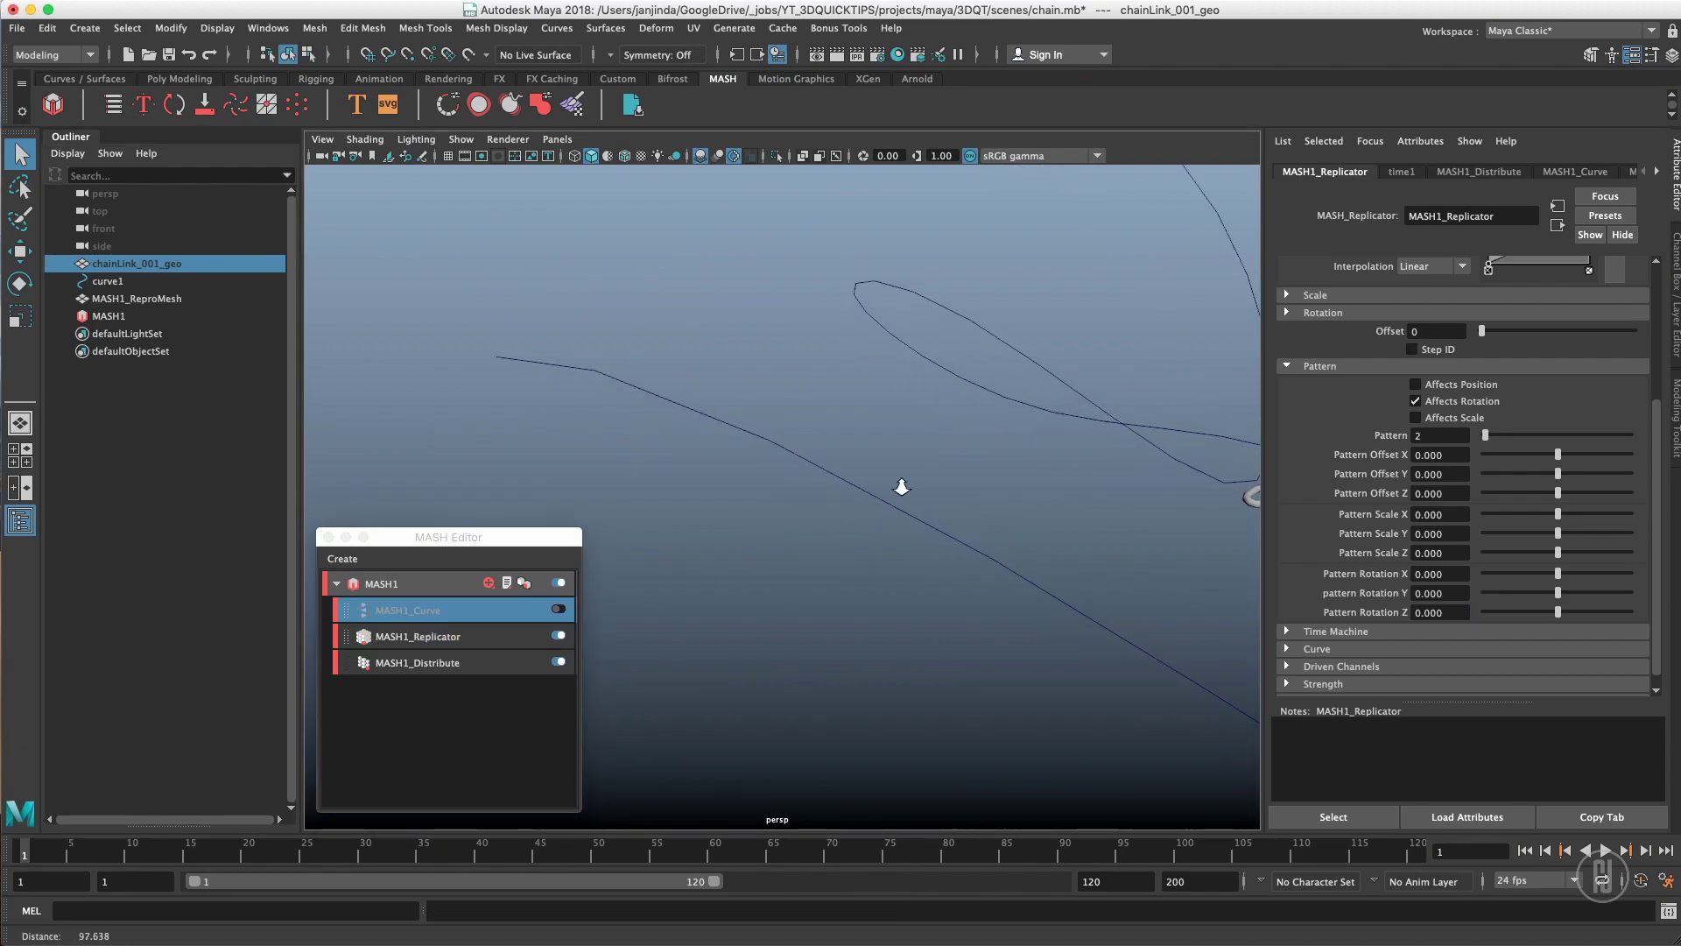
{"action": "left_click_drag", "start_coordinate": [886, 536], "coordinate": [1006, 518], "text": "alt"}
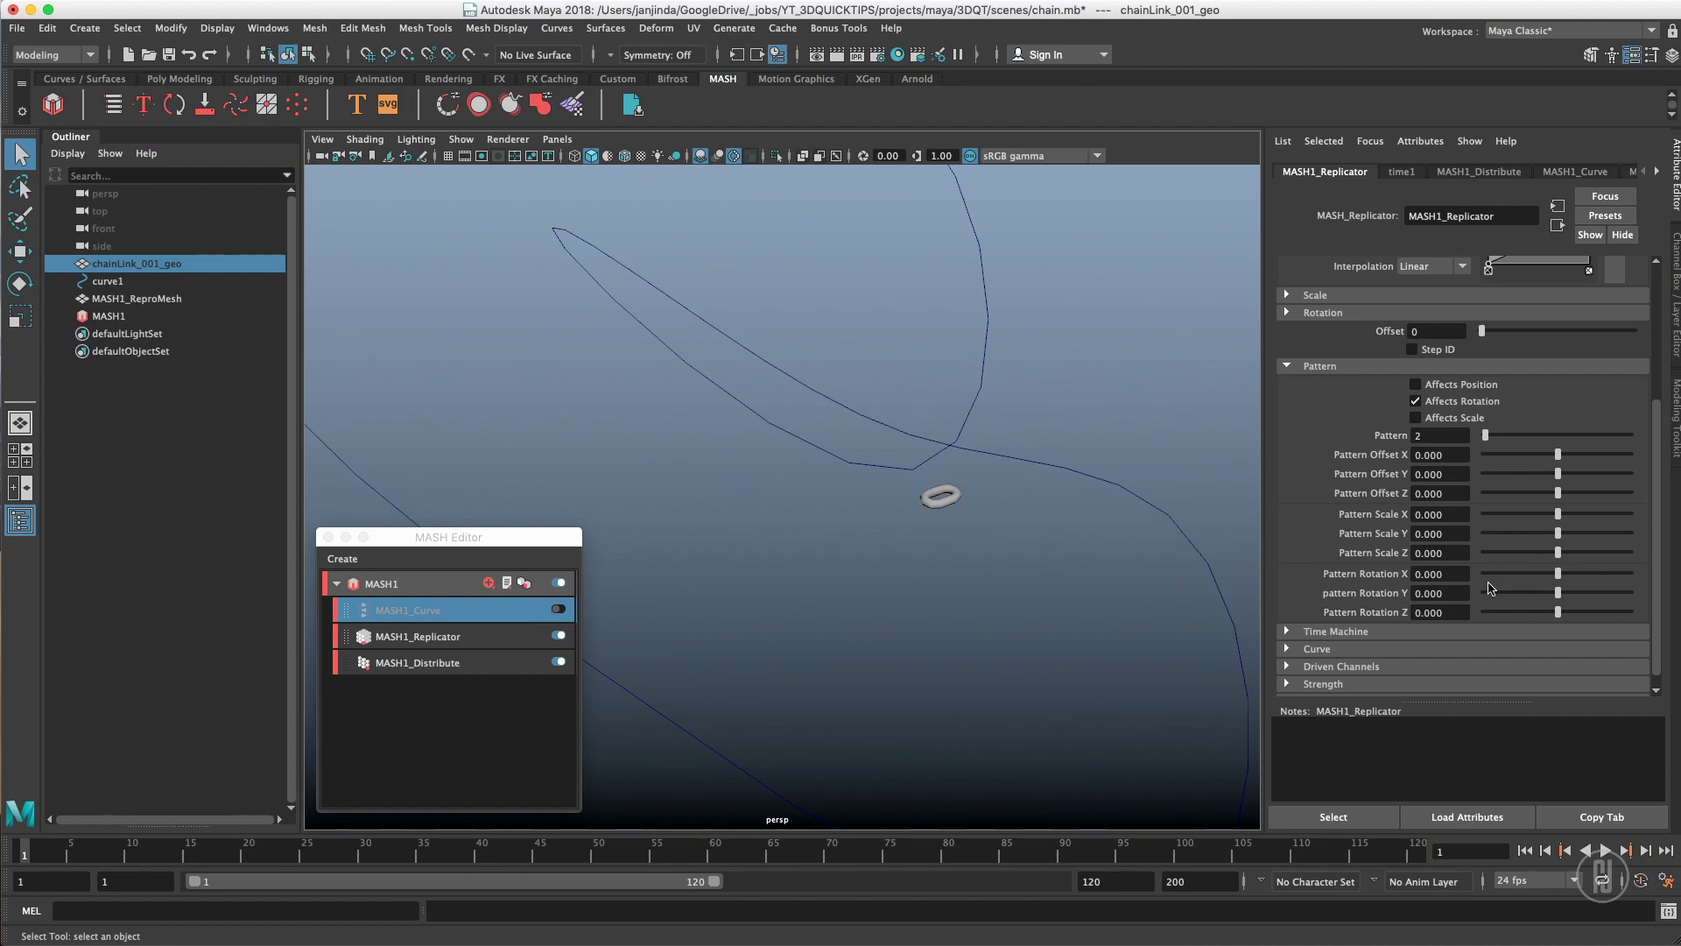
{"action": "mouse_move", "coordinate": [1558, 594]}
{"action": "left_mouse_down"}
{"action": "mouse_move", "coordinate": [1597, 575]}
{"action": "mouse_move", "coordinate": [1551, 581]}
{"action": "left_mouse_up"}
{"action": "left_click", "coordinate": [1440, 574]}
{"action": "type", "text": "90"}
{"action": "key", "text": "Return"}
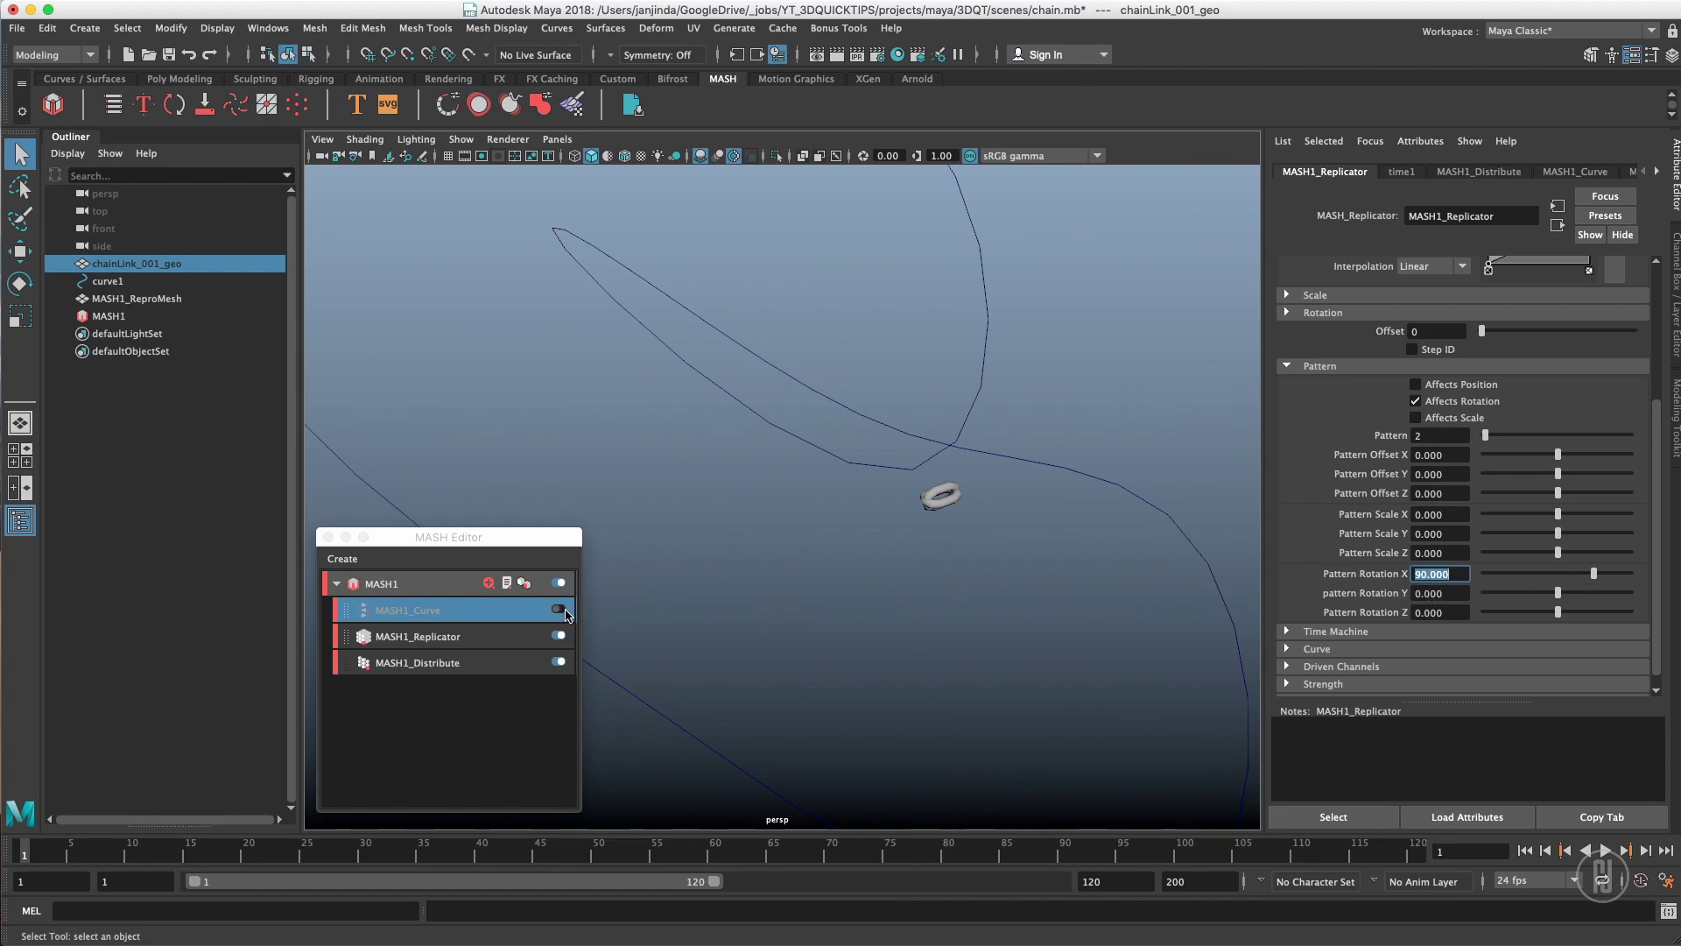
- Enable the Curve node again and check up close how the alternating links interlock along the curve
{"action": "left_click", "coordinate": [558, 608]}
{"action": "left_click", "coordinate": [820, 562]}
{"action": "right_click_drag", "start_coordinate": [916, 563], "coordinate": [799, 555], "text": "alt"}
{"action": "left_click_drag", "start_coordinate": [799, 555], "coordinate": [916, 564], "text": "alt"}
{"action": "right_click_drag", "start_coordinate": [916, 563], "coordinate": [926, 470], "text": "alt"}
{"action": "left_click_drag", "start_coordinate": [926, 469], "coordinate": [832, 626], "text": "alt"}
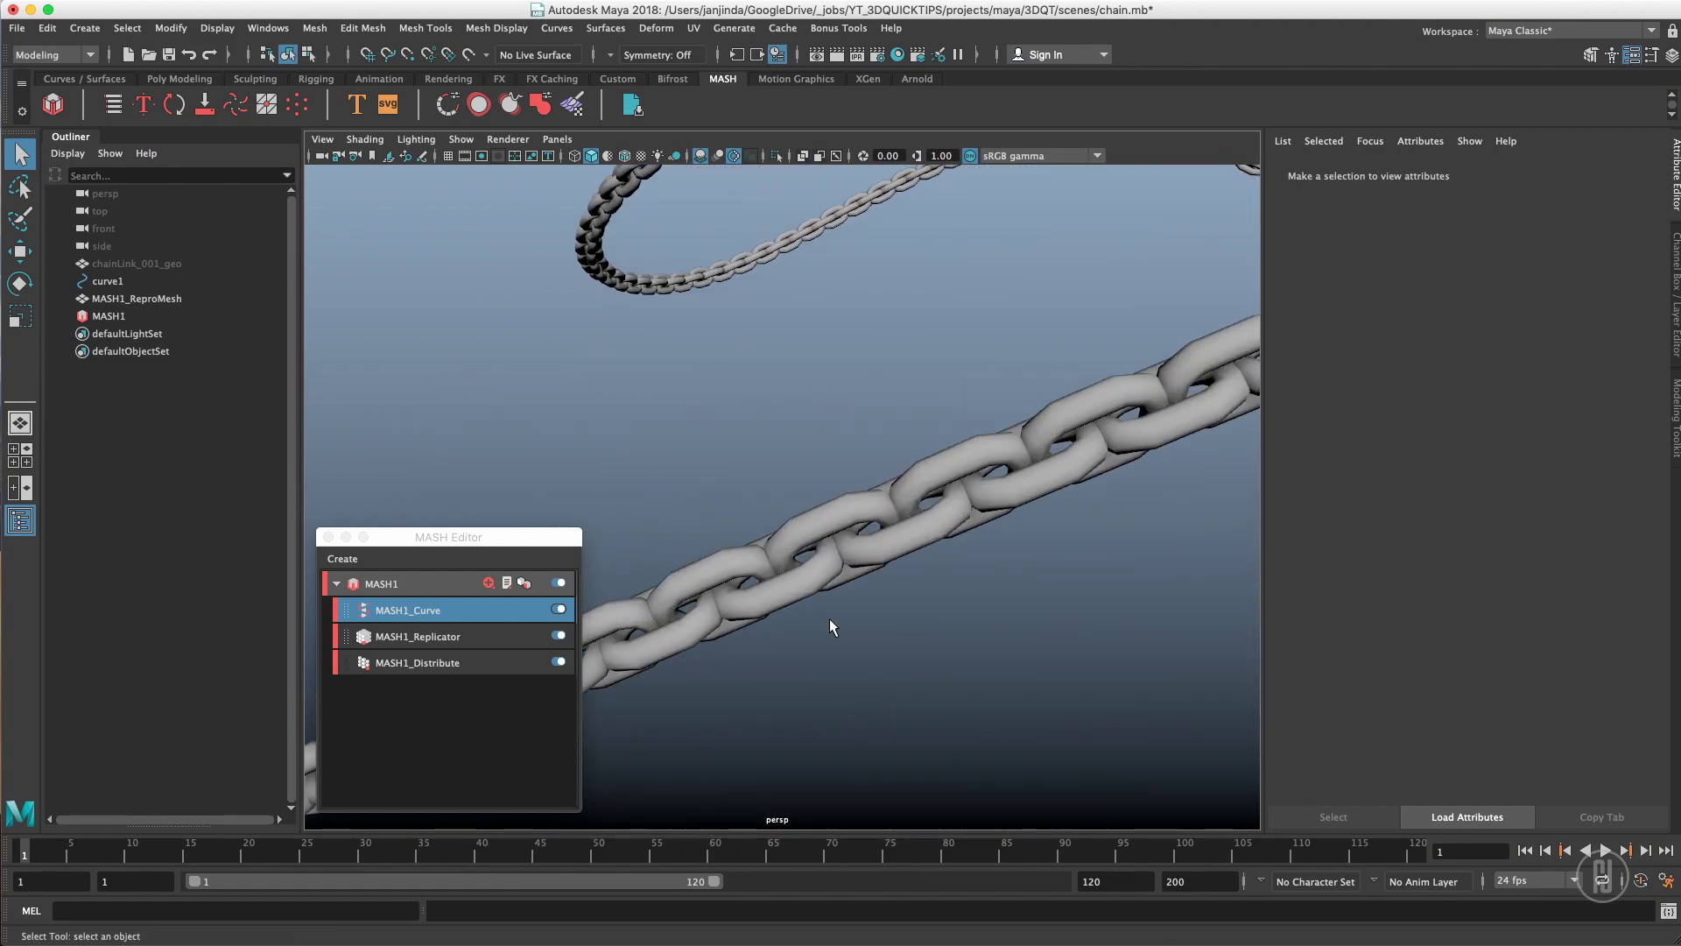
- Try Step values of 1.1 and 1.5 on the Curve node to space the links, and restore Step to 1
{"action": "left_click", "coordinate": [529, 616]}
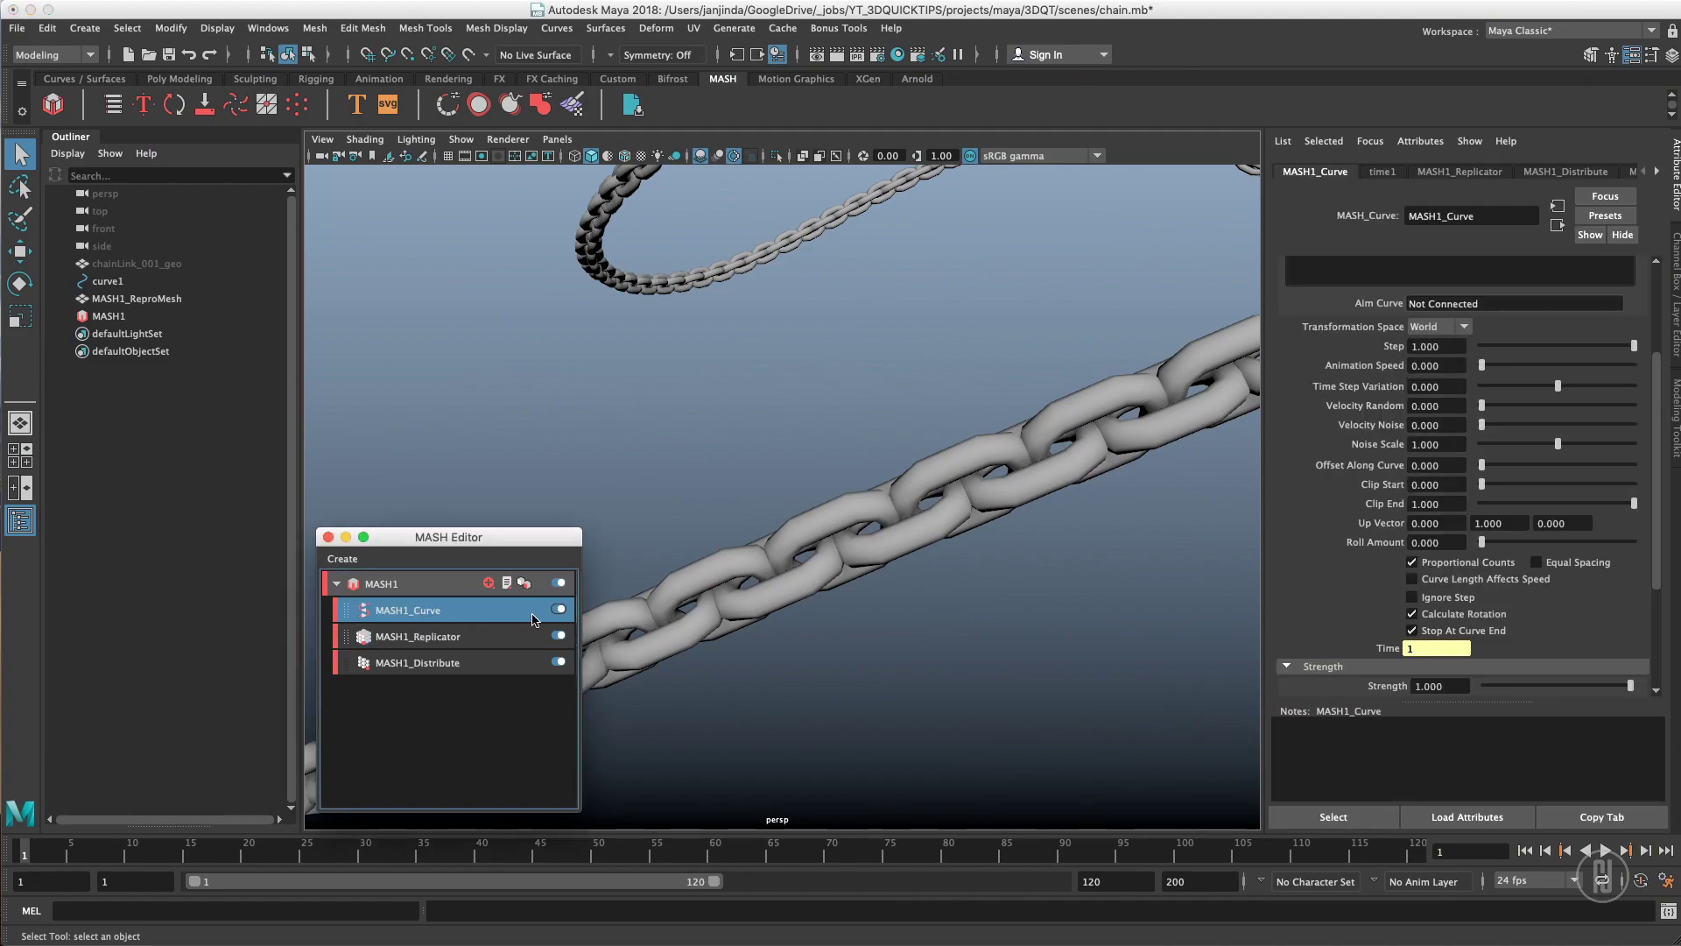
{"action": "left_click_drag", "start_coordinate": [1113, 373], "coordinate": [1044, 440], "text": "alt"}
{"action": "mouse_move", "coordinate": [1634, 346]}
{"action": "left_mouse_down"}
{"action": "mouse_move", "coordinate": [1569, 346]}
{"action": "mouse_move", "coordinate": [1666, 345]}
{"action": "left_mouse_up"}
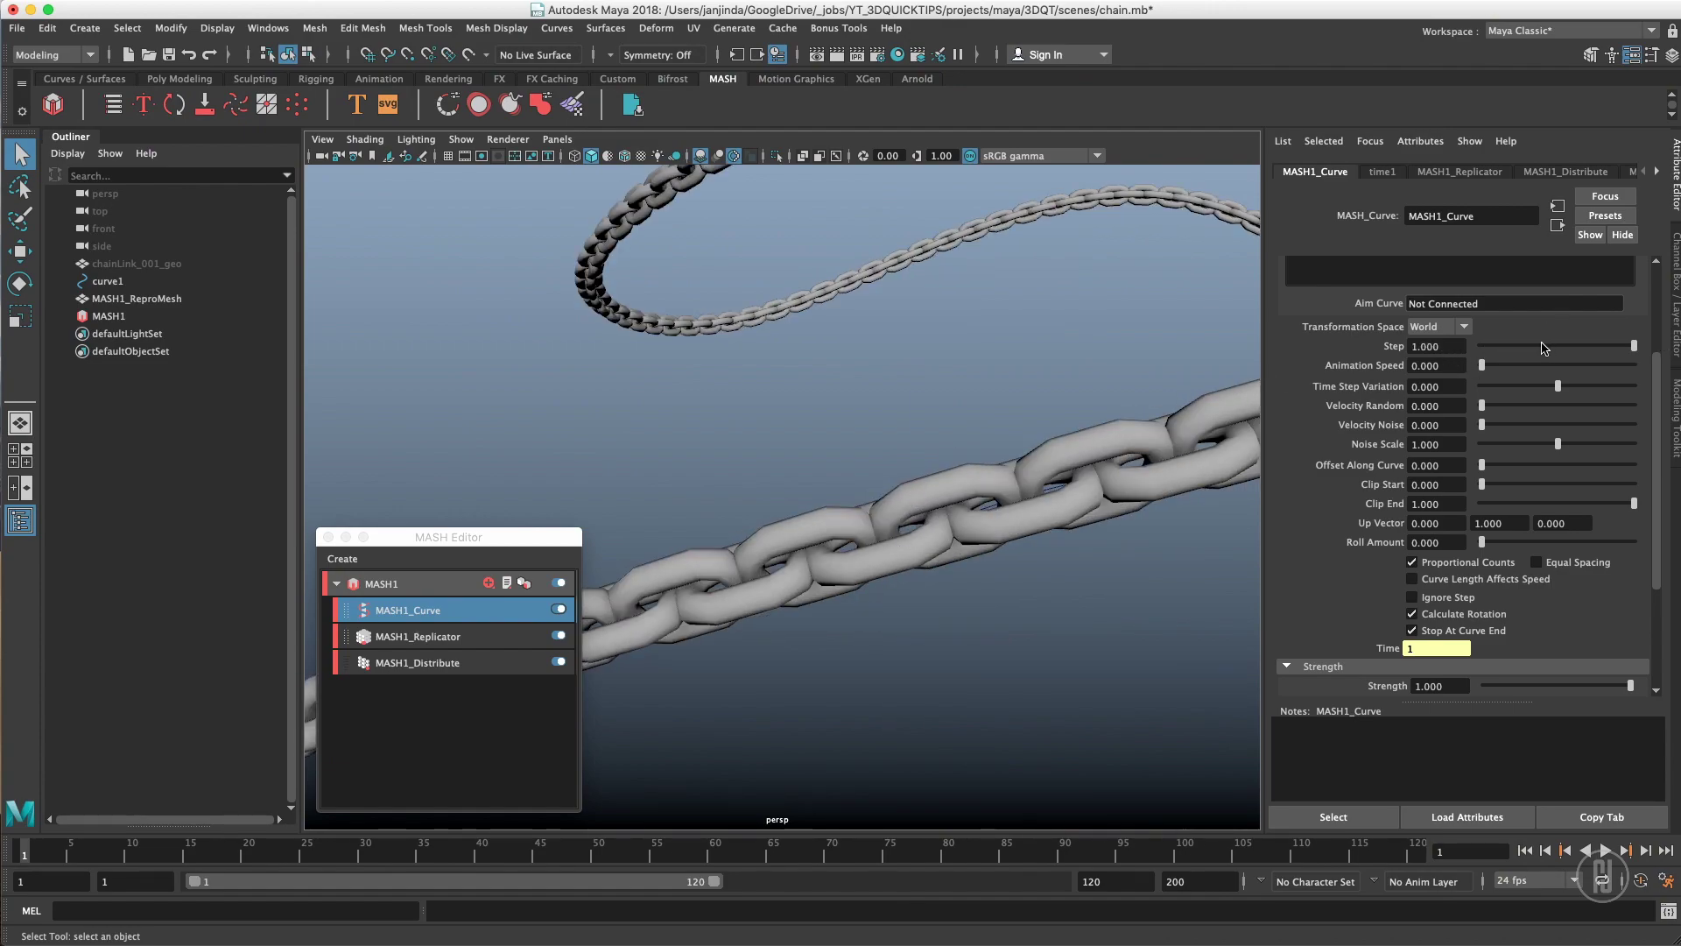
{"action": "left_click_drag", "start_coordinate": [1457, 343], "coordinate": [1371, 346]}
{"action": "type", "text": "1.1"}
{"action": "key", "text": "Return"}
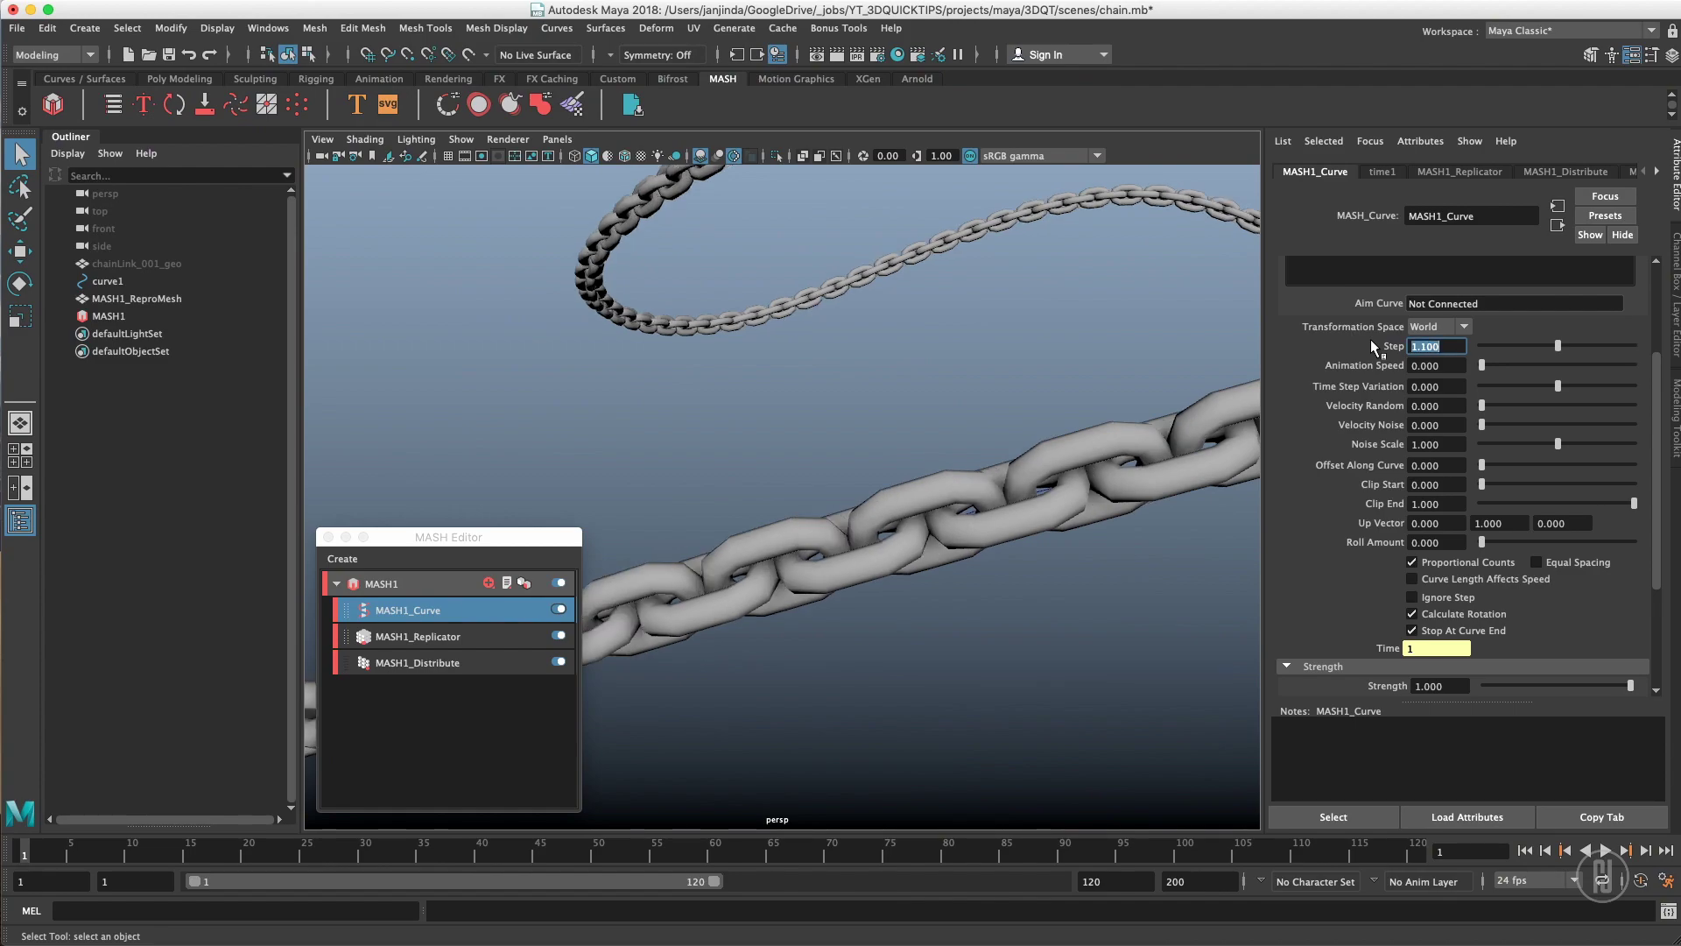
{"action": "type", "text": "1.5"}
{"action": "key", "text": "Return"}
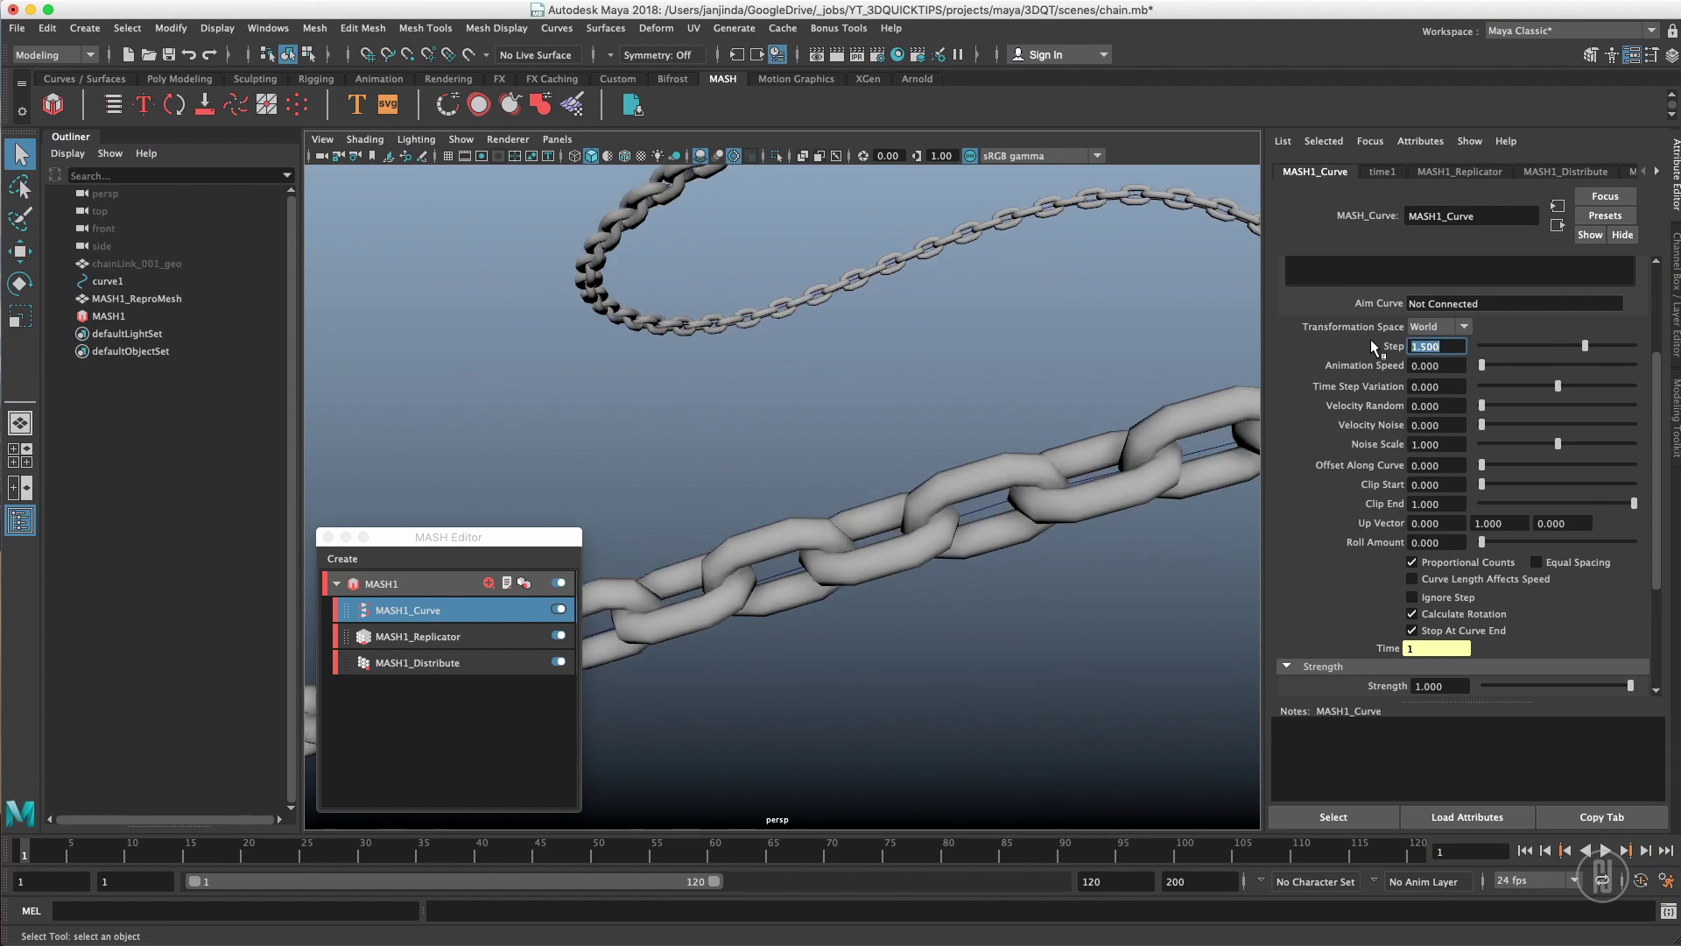
{"action": "type", "text": "1"}
{"action": "key", "text": "Return"}
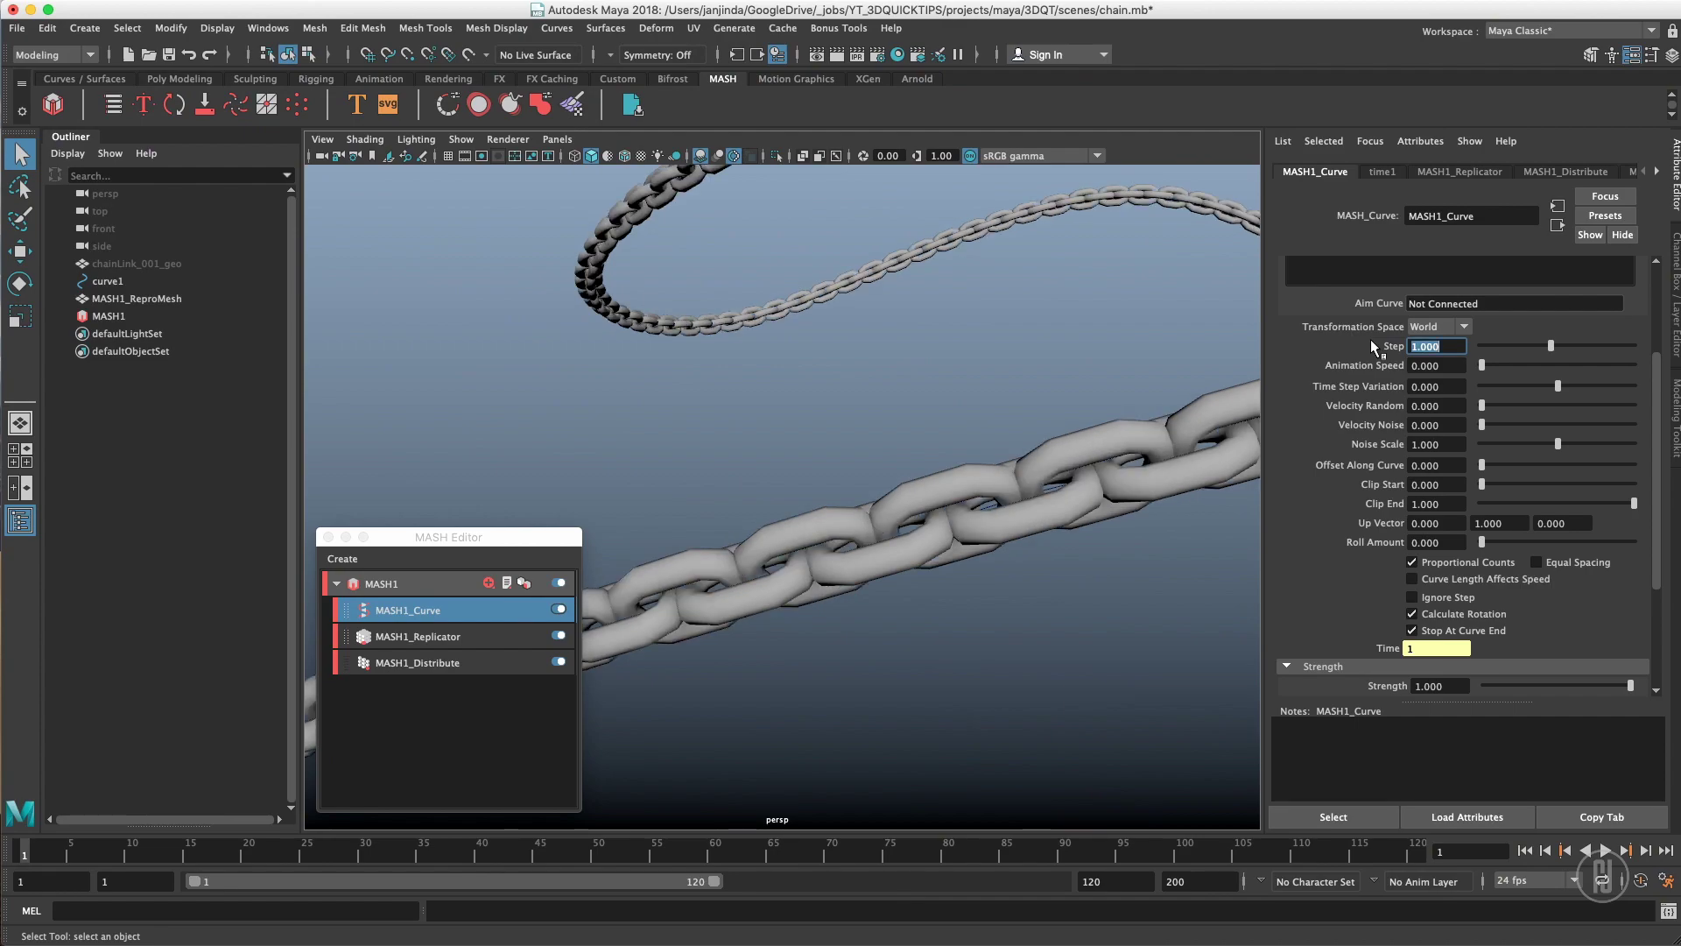
- Set the Replicator's number of Replicants to 200 and check the link spacing over the whole chain
{"action": "left_click", "coordinate": [429, 635]}
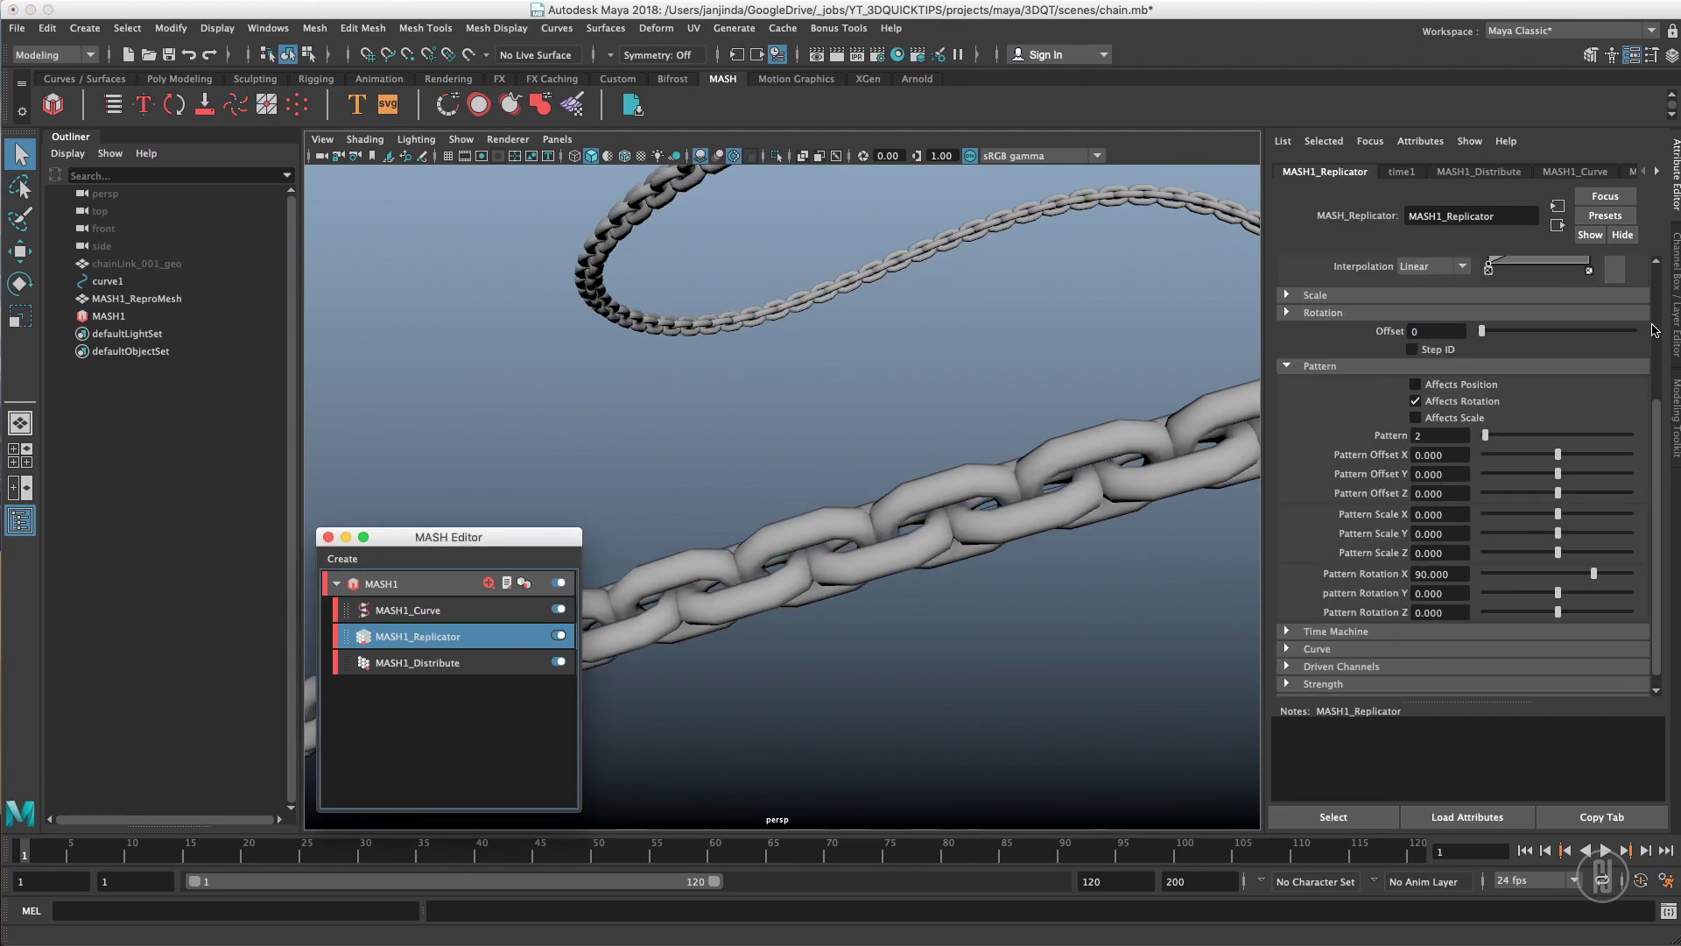
{"action": "double_click", "coordinate": [1438, 301]}
{"action": "type", "text": "250"}
{"action": "key", "text": "Return"}
{"action": "type", "text": "0"}
{"action": "type", "text": "00"}
{"action": "key", "text": "Return"}
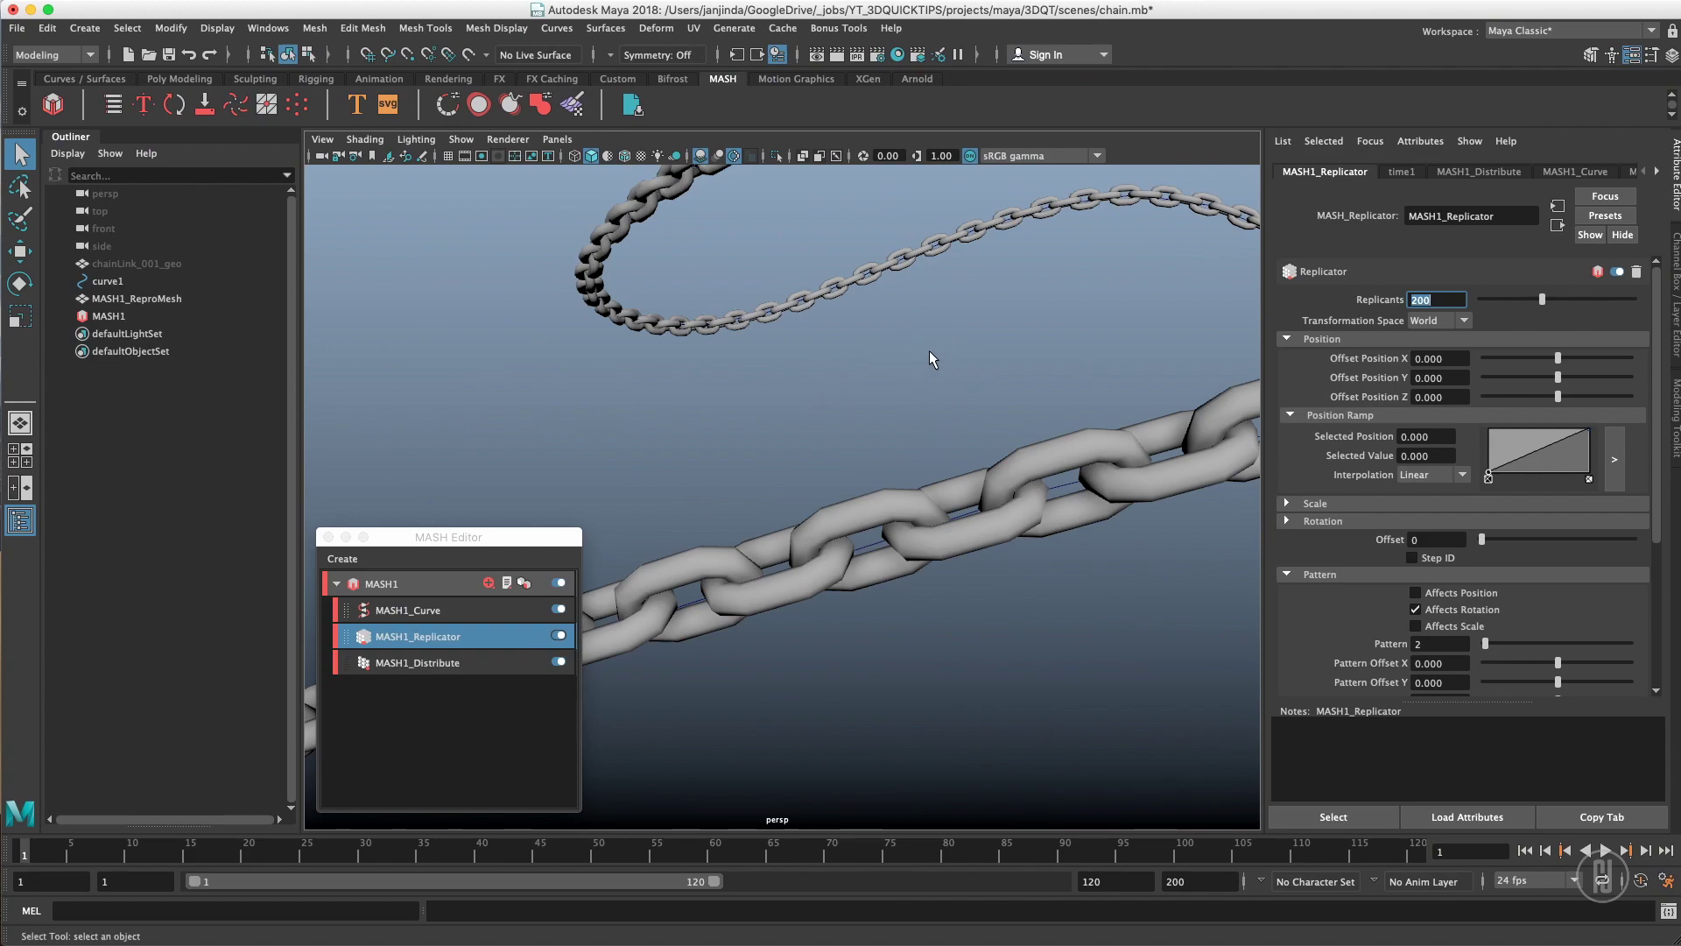
{"action": "scroll", "coordinate": [953, 365], "scroll_direction": "down", "scroll_amount": 15}
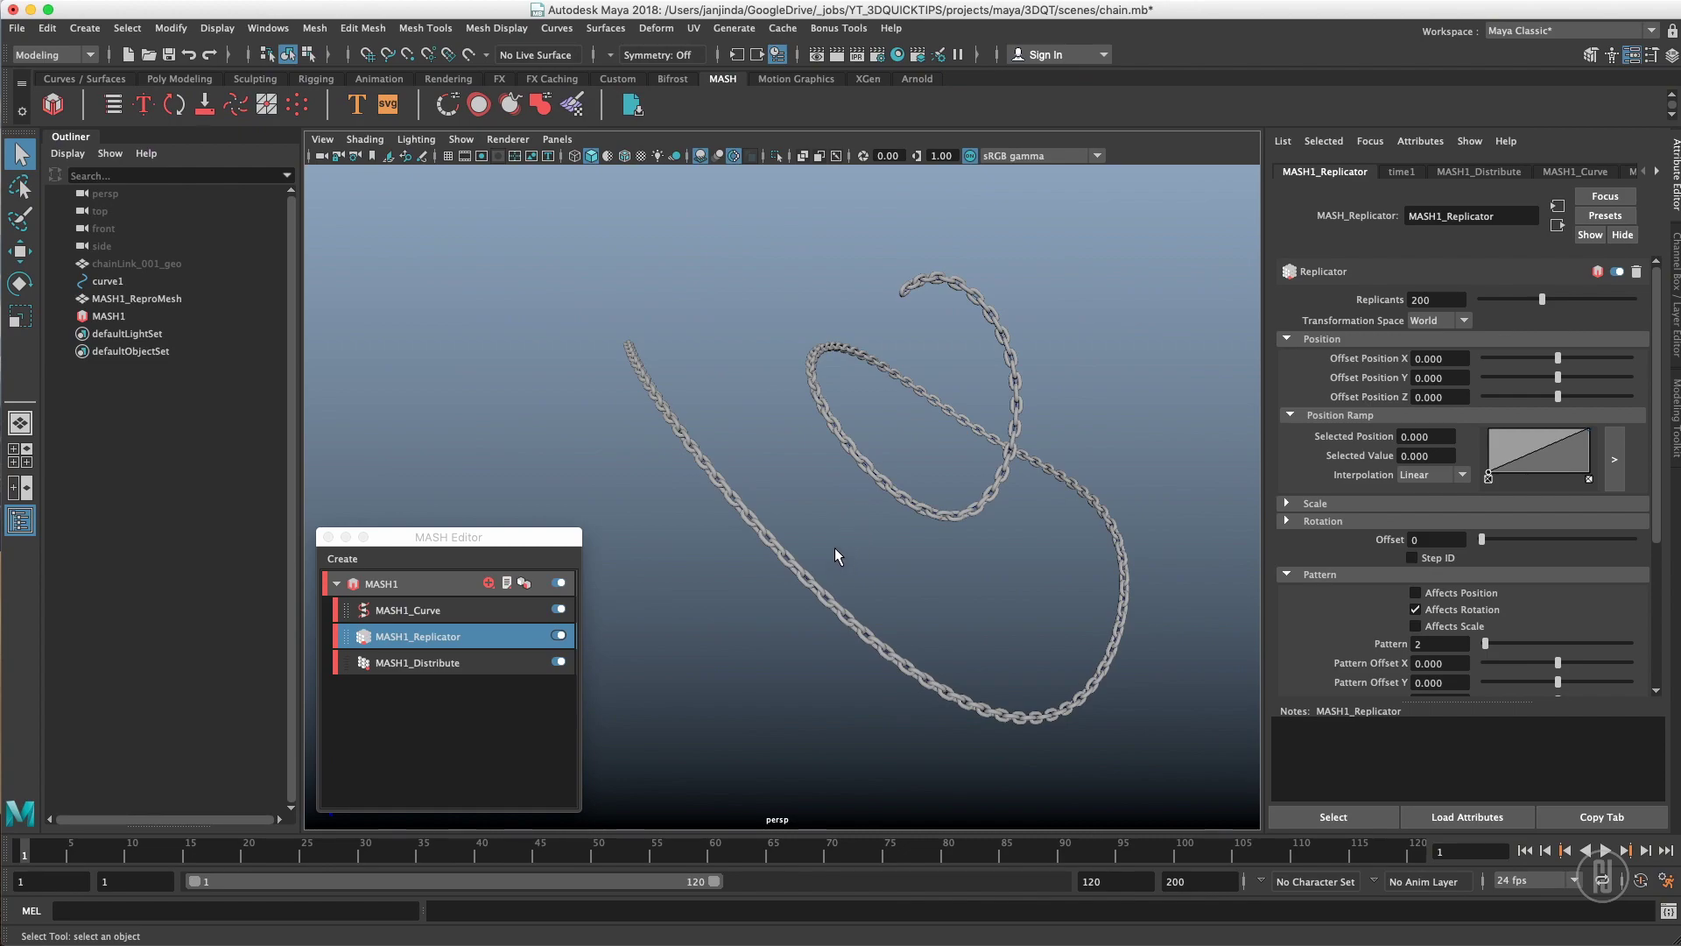
{"action": "left_click", "coordinate": [821, 577]}
{"action": "left_click", "coordinate": [910, 567]}
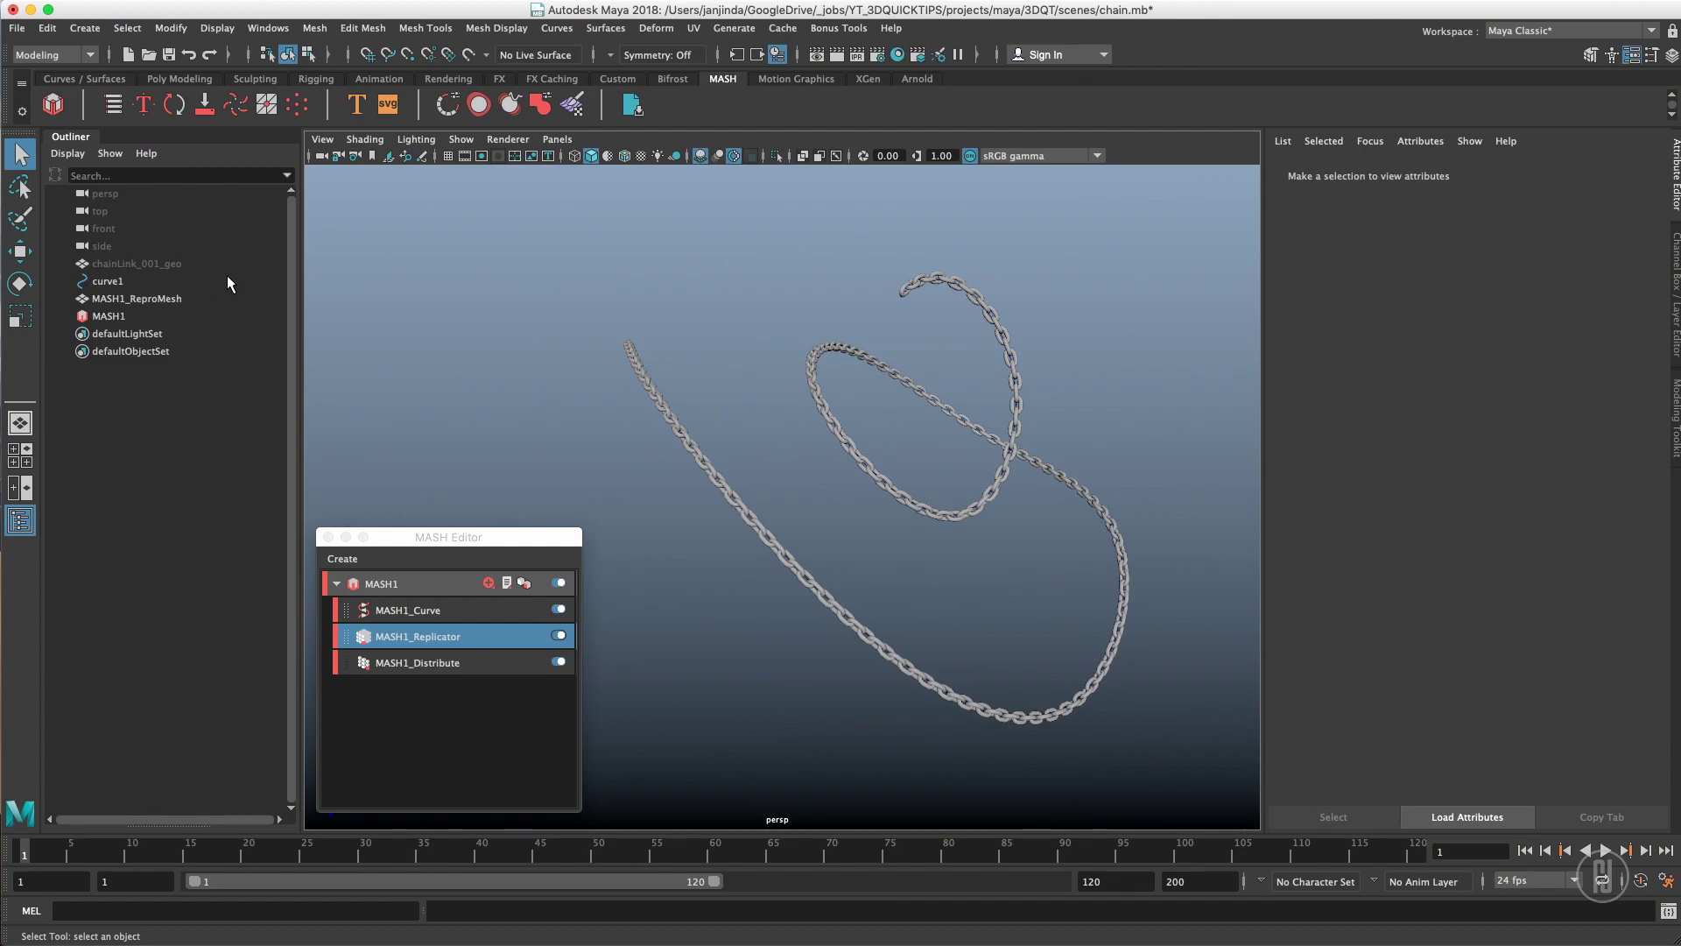
- Reshape curve1 by moving its control vertices so the chain bends differently, and return it to object mode
{"action": "left_click", "coordinate": [261, 280]}
{"action": "mouse_move", "coordinate": [865, 336]}
{"action": "left_mouse_down", "text": "alt"}
{"action": "mouse_move", "coordinate": [929, 331]}
{"action": "mouse_move", "coordinate": [876, 368]}
{"action": "mouse_move", "coordinate": [861, 358]}
{"action": "left_mouse_up", "text": "alt"}
{"action": "right_click_drag", "start_coordinate": [861, 358], "coordinate": [814, 361], "text": "alt"}
{"action": "middle_click_drag", "start_coordinate": [724, 314], "coordinate": [781, 293], "text": "alt"}
{"action": "left_click_drag", "start_coordinate": [782, 313], "coordinate": [773, 324], "text": "alt"}
{"action": "mouse_move", "coordinate": [890, 259]}
{"action": "left_mouse_down"}
{"action": "mouse_move", "coordinate": [955, 294]}
{"action": "mouse_move", "coordinate": [919, 341]}
{"action": "mouse_move", "coordinate": [1184, 165]}
{"action": "mouse_move", "coordinate": [1201, 387]}
{"action": "mouse_move", "coordinate": [624, 267]}
{"action": "mouse_move", "coordinate": [642, 233]}
{"action": "left_mouse_up"}
{"action": "key", "text": "w"}
{"action": "left_click_drag", "start_coordinate": [814, 648], "coordinate": [956, 721]}
{"action": "middle_click_drag", "start_coordinate": [950, 701], "coordinate": [886, 516], "text": "alt"}
{"action": "left_click_drag", "start_coordinate": [880, 504], "coordinate": [767, 757], "text": "alt"}
{"action": "left_click_drag", "start_coordinate": [1007, 471], "coordinate": [949, 462], "text": "alt"}
{"action": "left_click_drag", "start_coordinate": [1084, 413], "coordinate": [1466, 238]}
{"action": "scroll", "coordinate": [945, 446], "scroll_direction": "down", "scroll_amount": 2}
{"action": "key", "text": "q"}
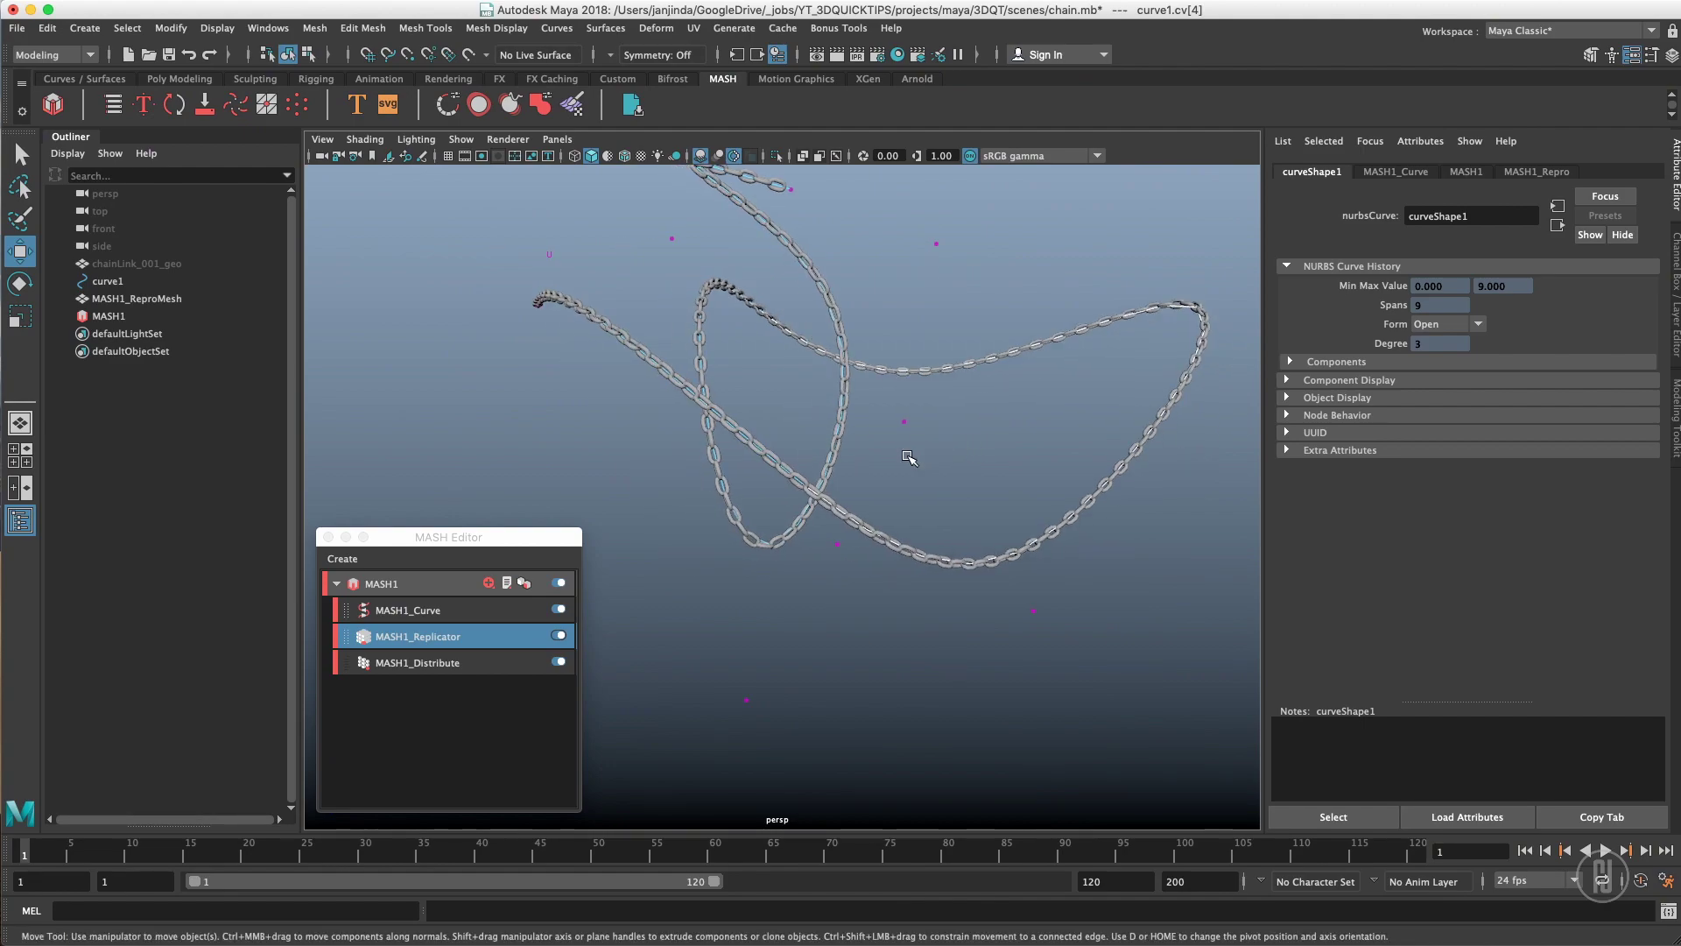
{"action": "key", "text": "F8"}
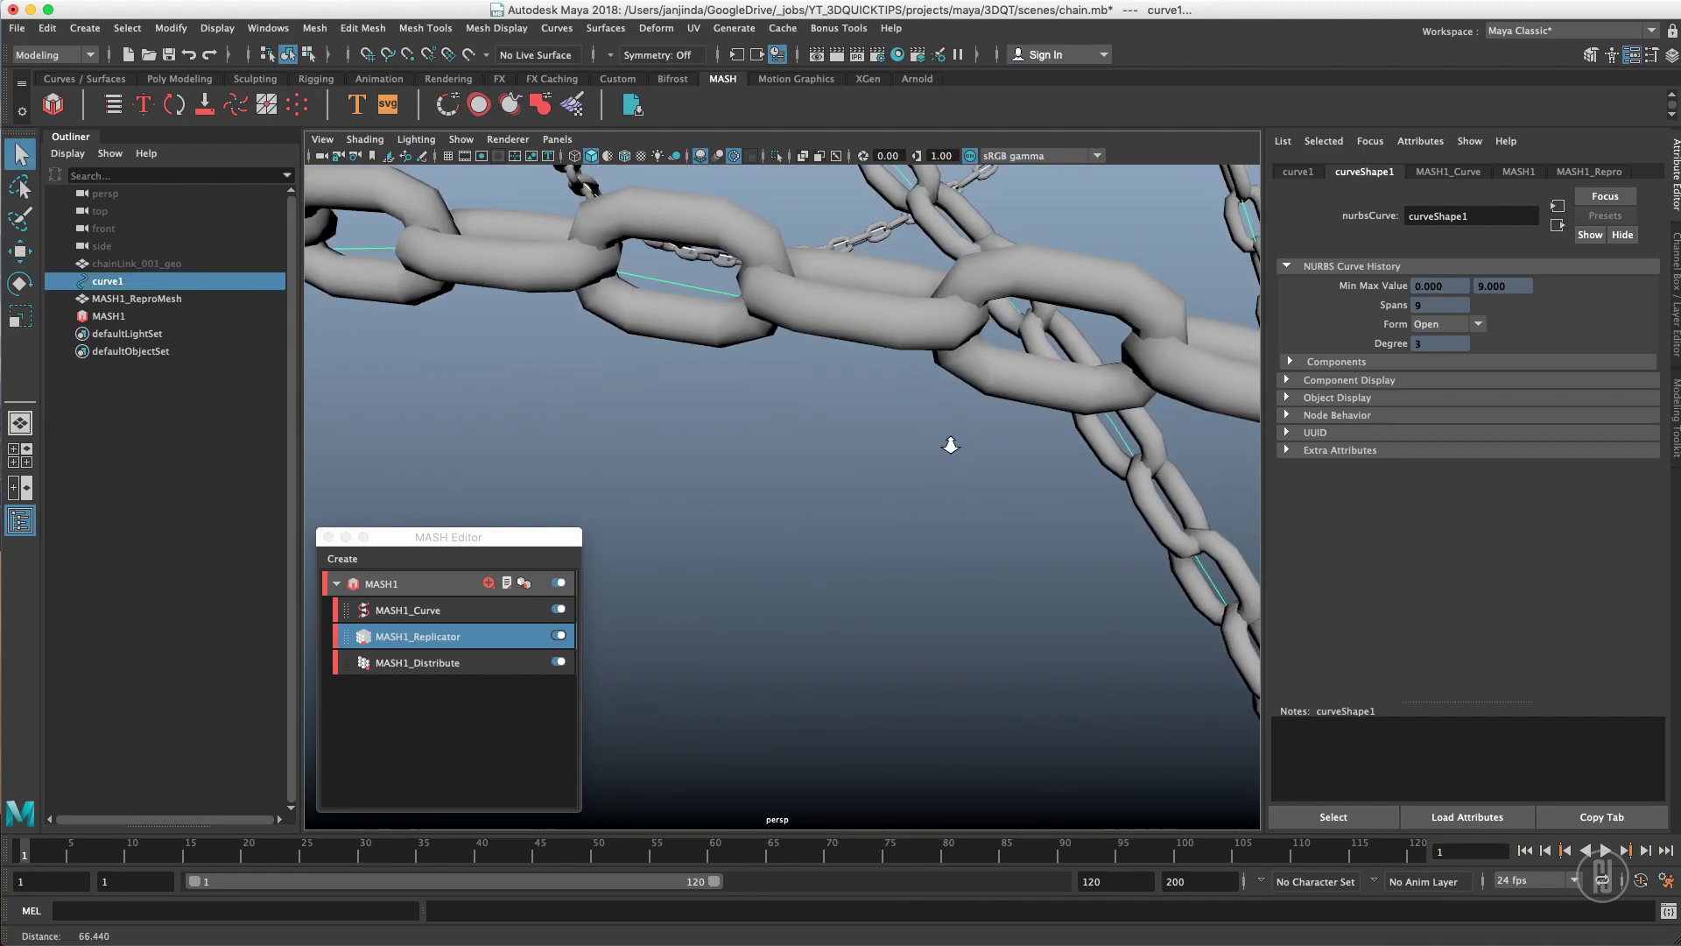
- Inspect the link spacing on the reshaped curve, raise the Replicator's Replicants to 250 and clear the selection
{"action": "right_click_drag", "start_coordinate": [955, 443], "coordinate": [924, 451], "text": "alt"}
{"action": "right_click_drag", "start_coordinate": [865, 356], "coordinate": [725, 339], "text": "alt"}
{"action": "left_click_drag", "start_coordinate": [725, 338], "coordinate": [835, 344], "text": "alt"}
{"action": "left_click_drag", "start_coordinate": [1060, 342], "coordinate": [875, 386], "text": "alt"}
{"action": "right_click_drag", "start_coordinate": [875, 386], "coordinate": [1069, 391], "text": "alt"}
{"action": "left_click_drag", "start_coordinate": [1069, 391], "coordinate": [1009, 387], "text": "alt"}
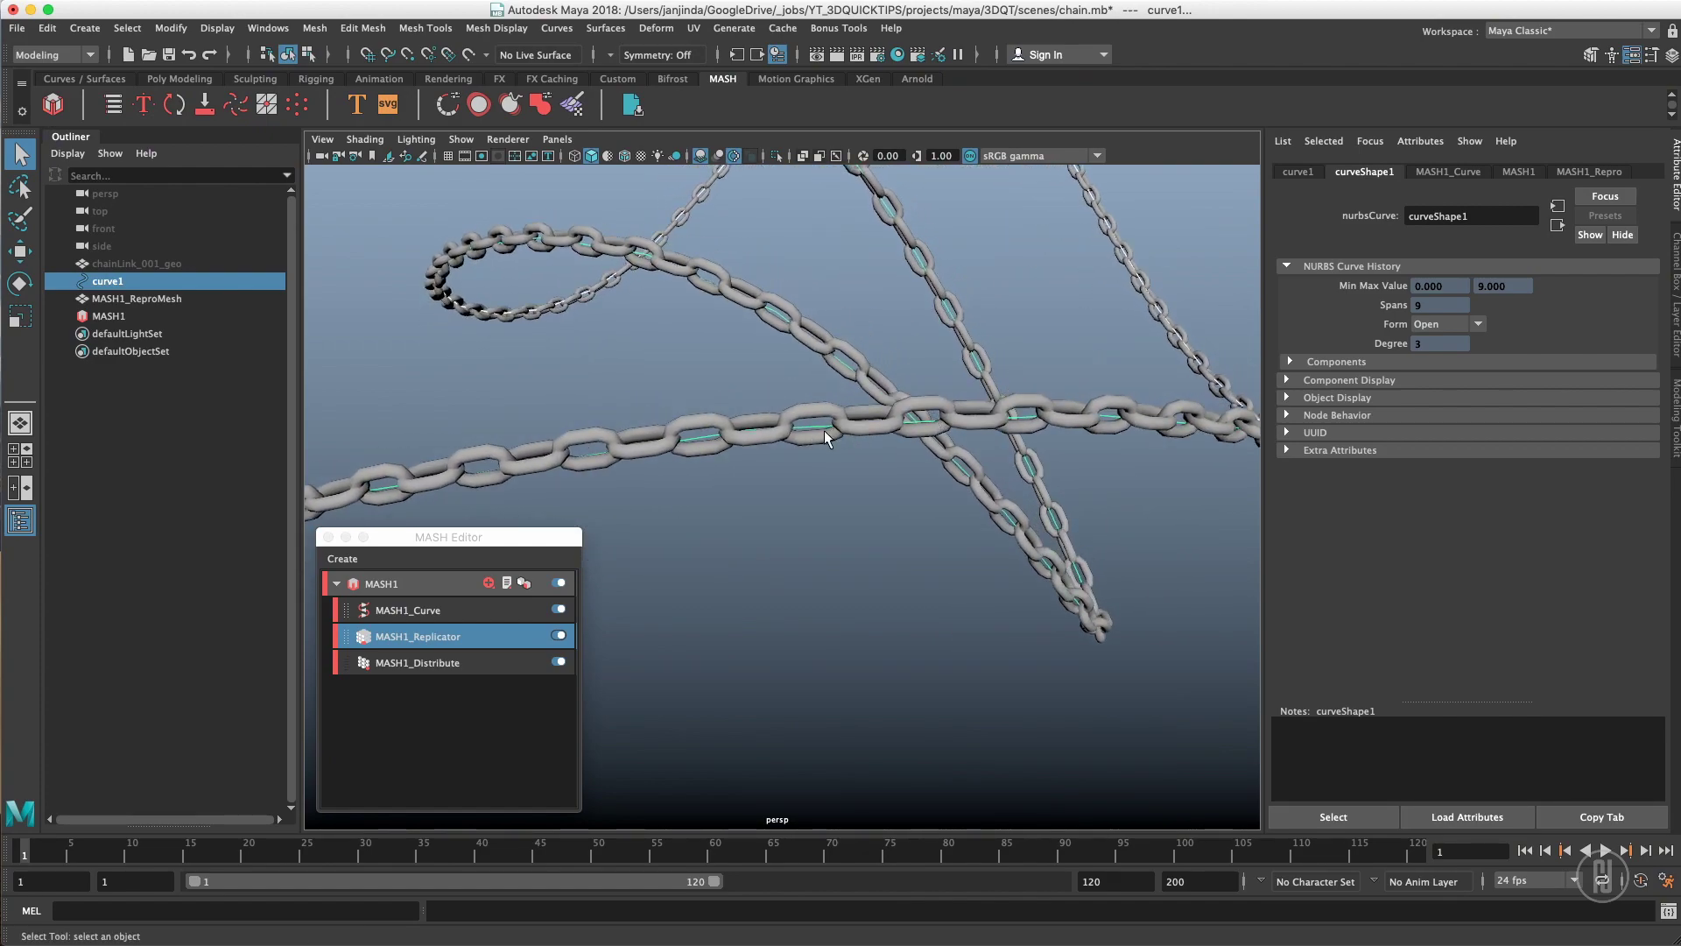
{"action": "left_click", "coordinate": [492, 613]}
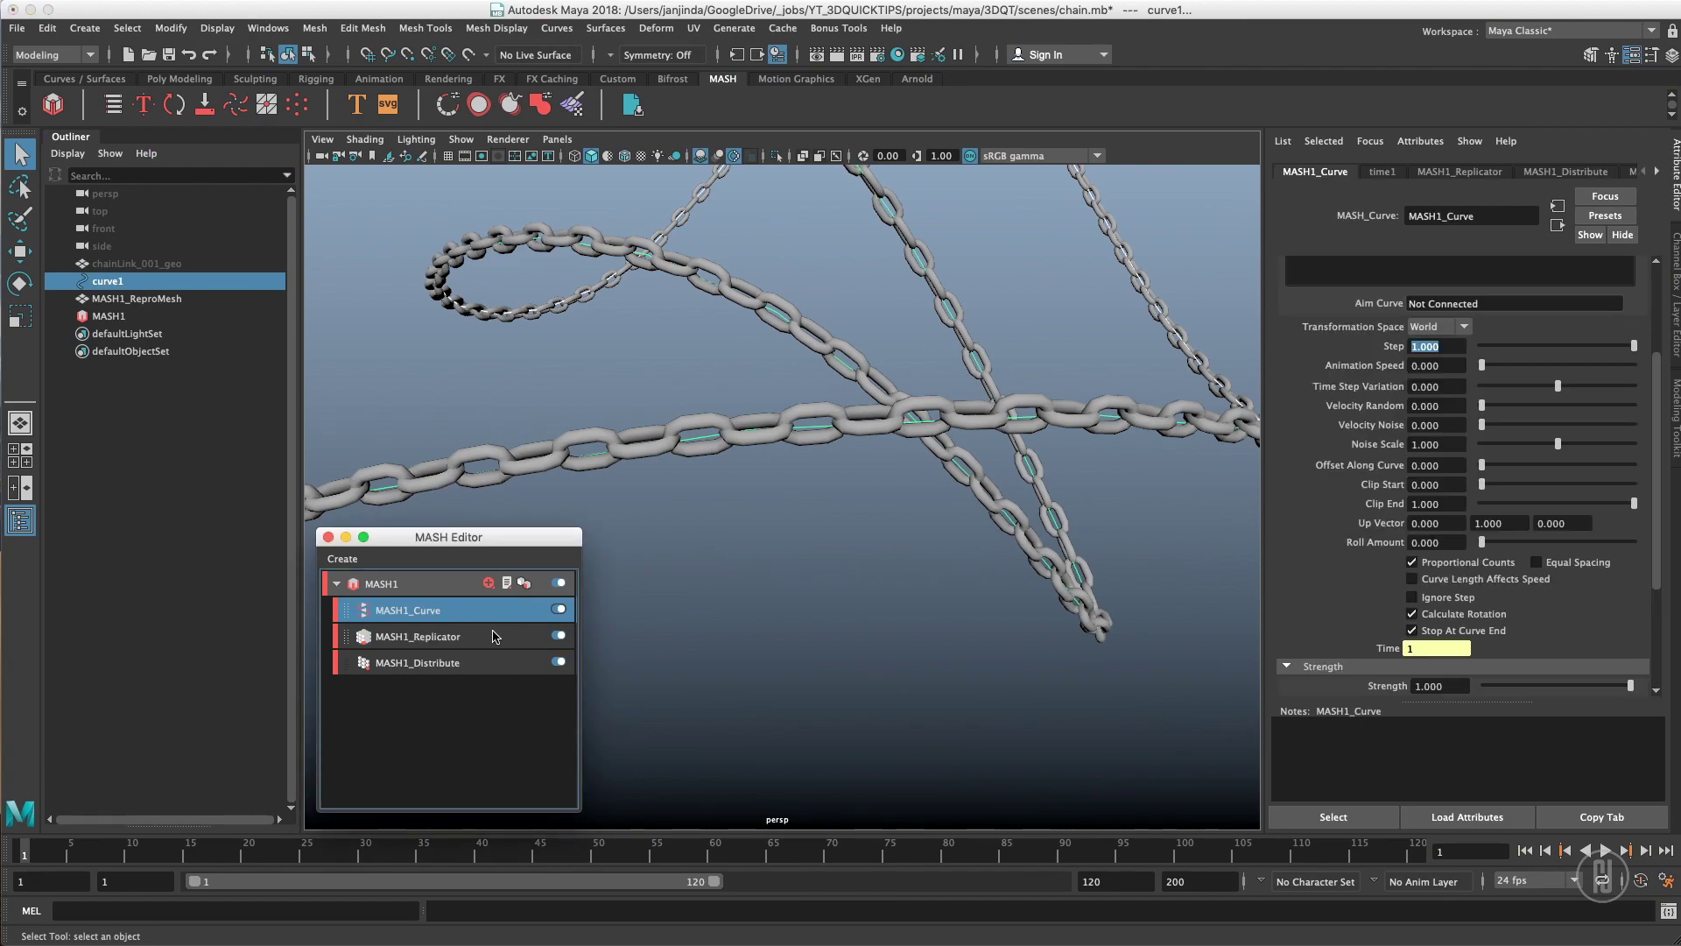
{"action": "left_click", "coordinate": [496, 636]}
{"action": "type", "text": "225"}
{"action": "key", "text": "Return"}
{"action": "type", "text": "250"}
{"action": "key", "text": "Return"}
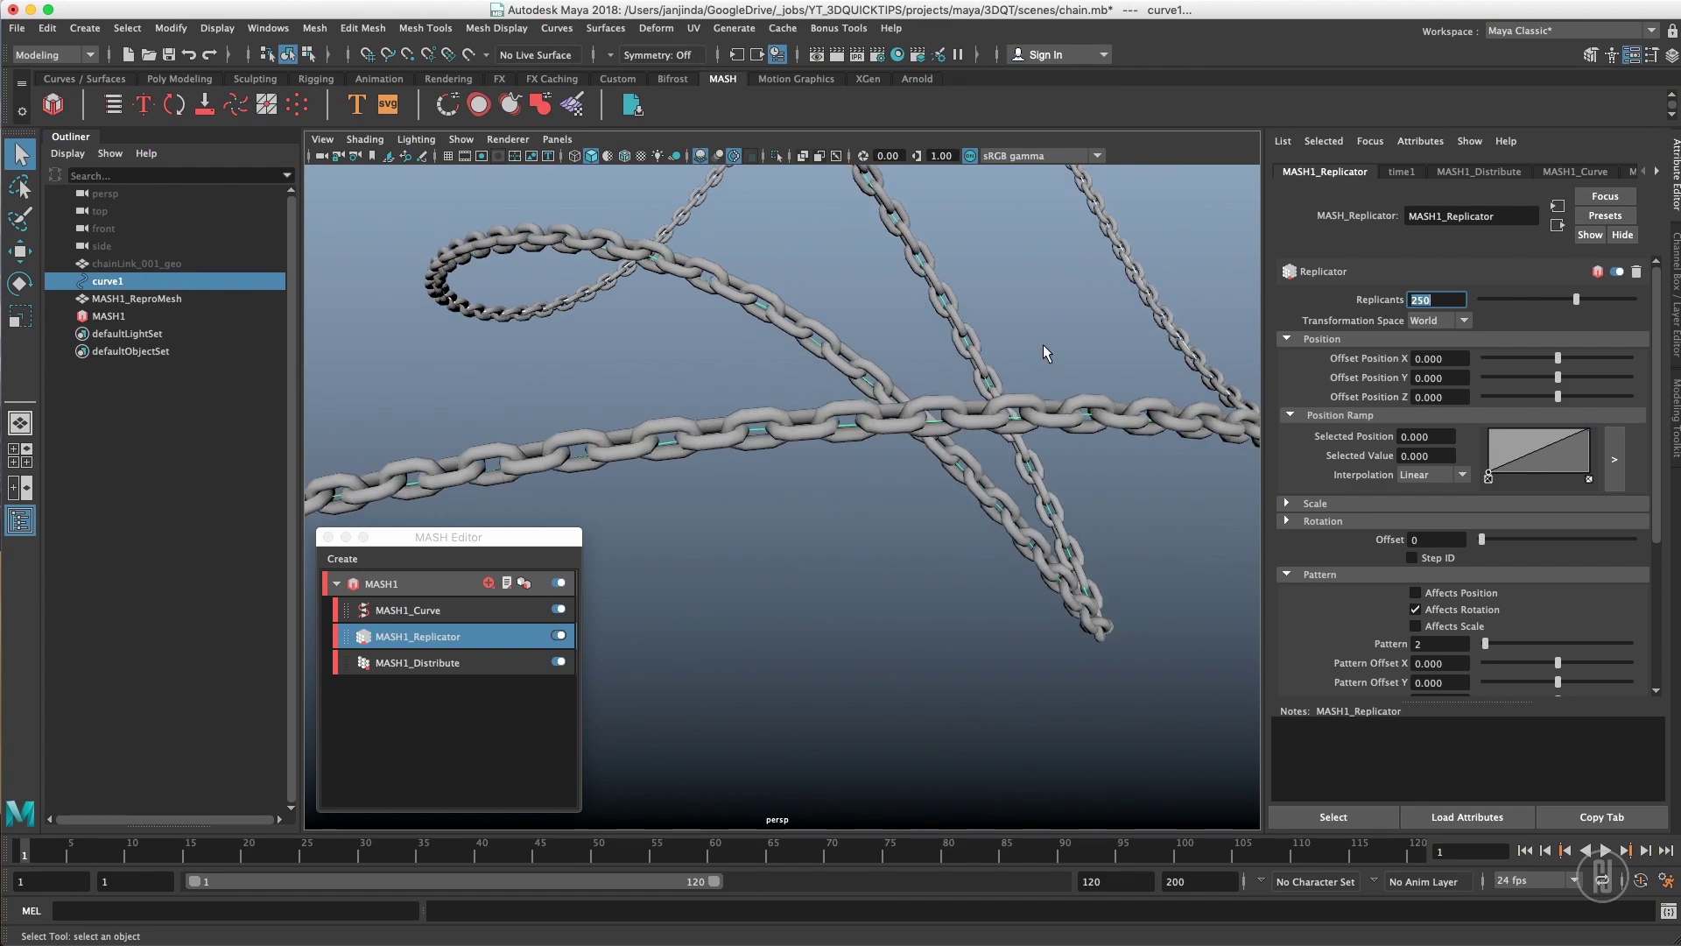
{"action": "left_click", "coordinate": [1075, 333]}
{"action": "left_click_drag", "start_coordinate": [1076, 332], "coordinate": [839, 429], "text": "alt"}
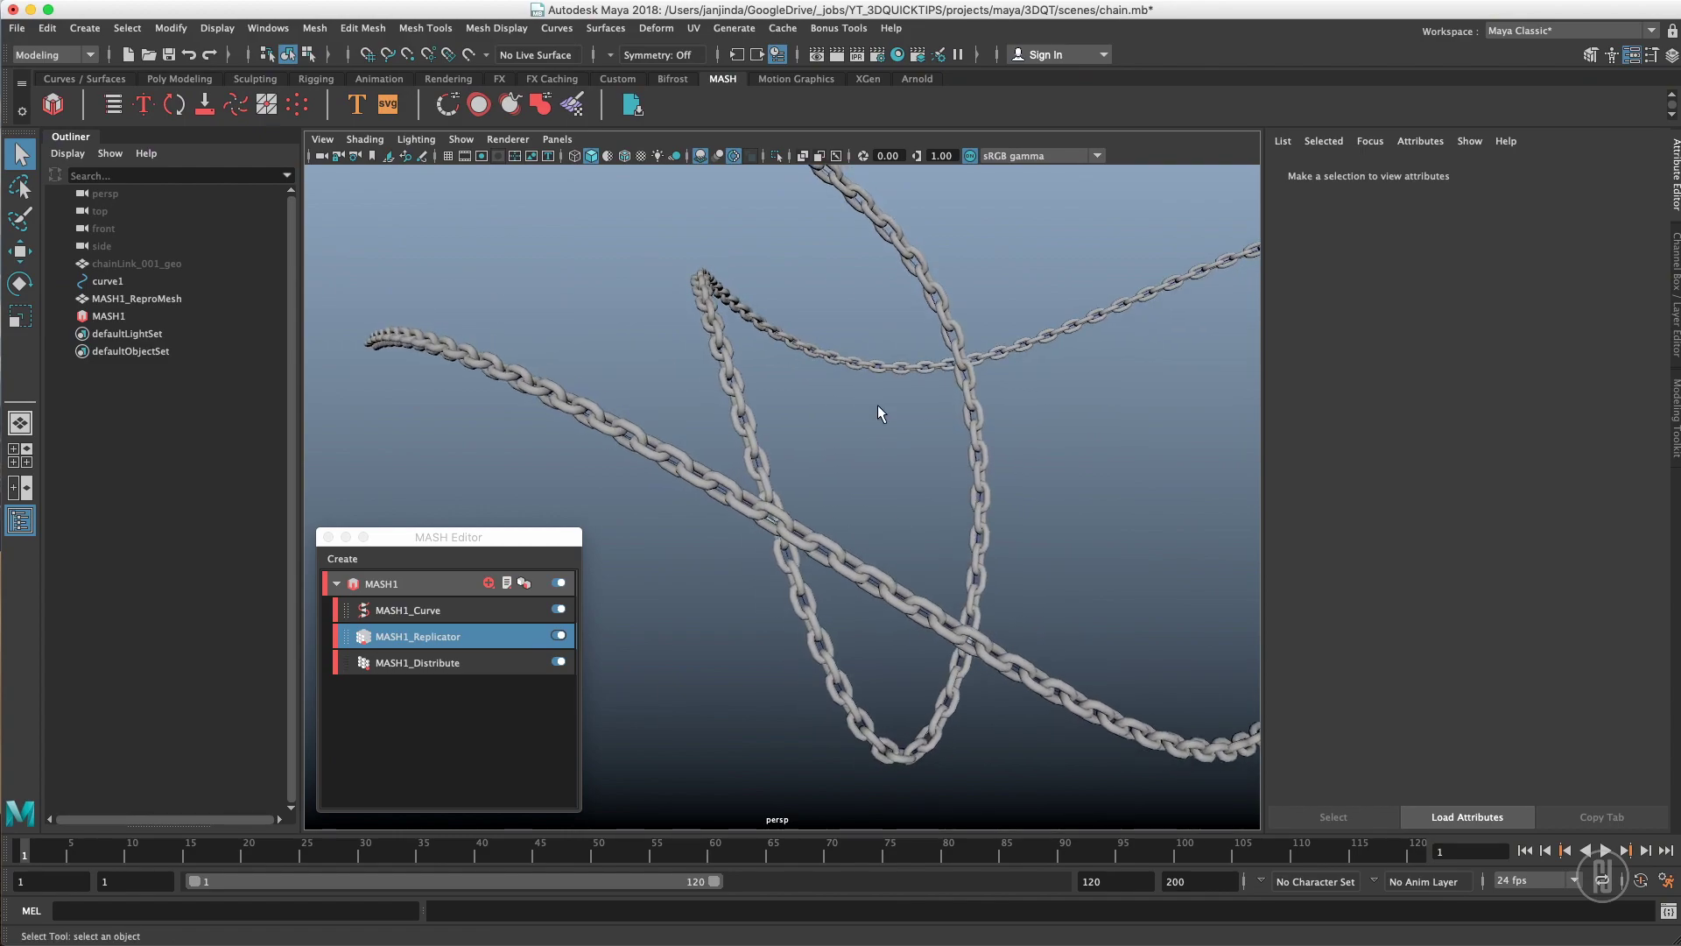
- Add a Random node to the MASH1 network and set its Position X, Y and Z to 0
{"action": "left_click", "coordinate": [518, 610]}
{"action": "left_click", "coordinate": [489, 584]}
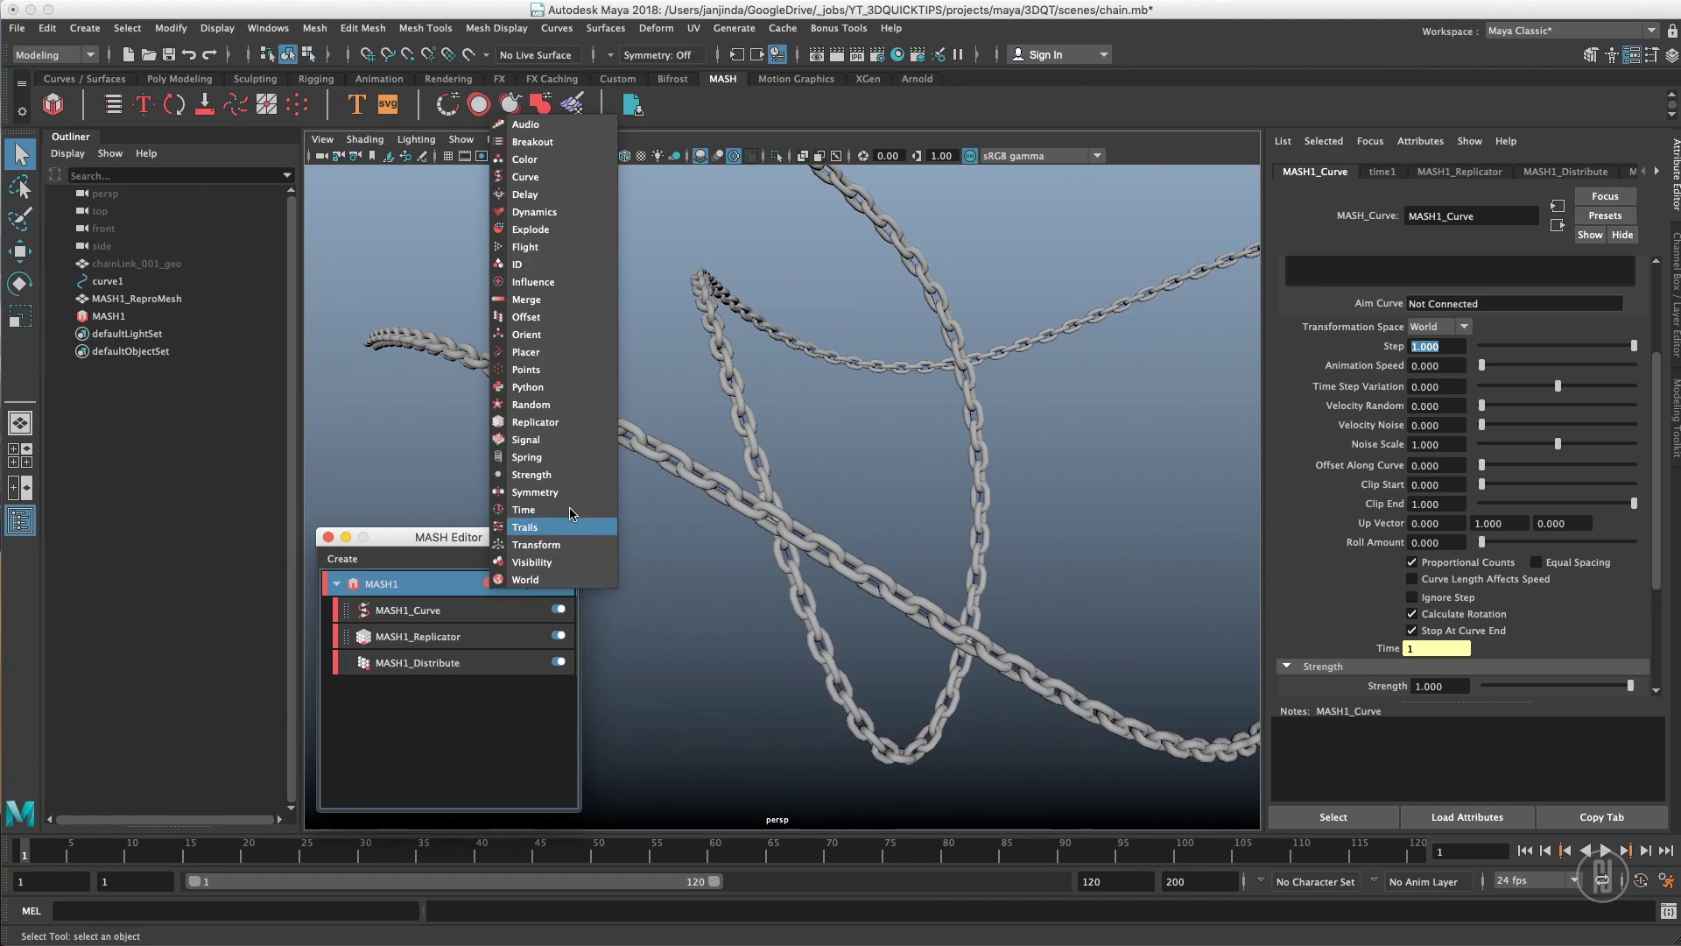
{"action": "left_click", "coordinate": [568, 406]}
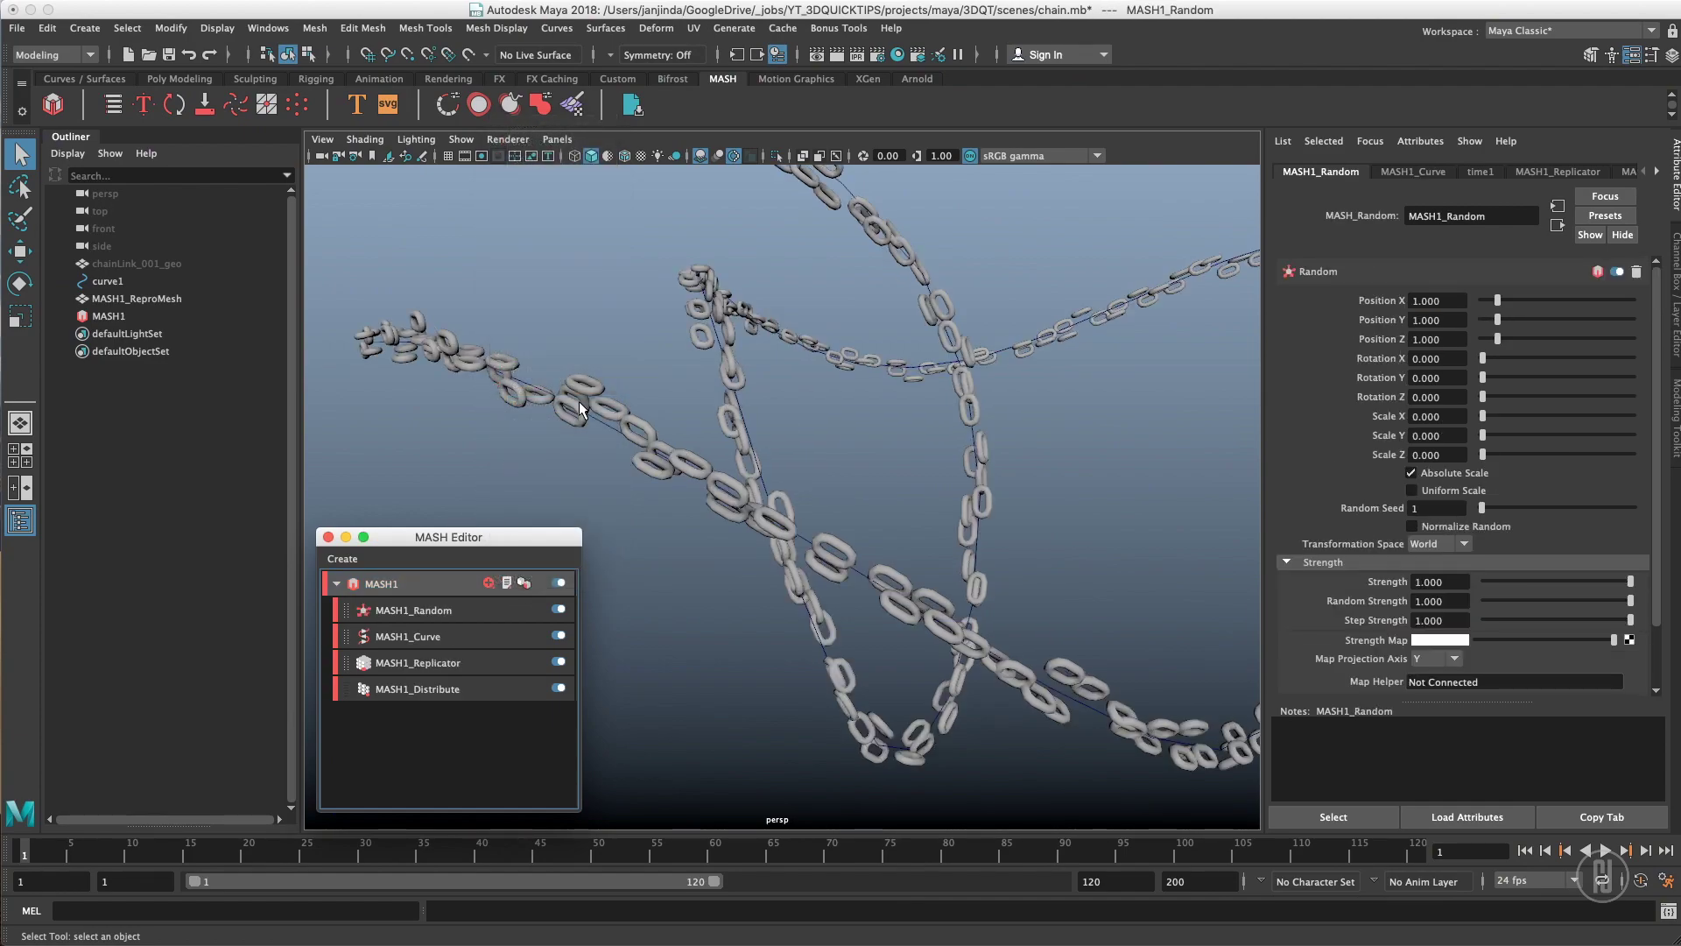
{"action": "mouse_move", "coordinate": [797, 380]}
{"action": "left_mouse_down", "text": "alt"}
{"action": "mouse_move", "coordinate": [755, 401]}
{"action": "mouse_move", "coordinate": [848, 396]}
{"action": "mouse_move", "coordinate": [818, 380]}
{"action": "left_mouse_up", "text": "alt"}
{"action": "left_click_drag", "start_coordinate": [1497, 300], "coordinate": [1451, 333]}
- Set the Random node's Rotation X to about 11.6, Rotation Y to about 5.3 and Rotation Z to about 14.8
{"action": "scroll", "coordinate": [1016, 472], "scroll_direction": "up", "scroll_amount": 5}
{"action": "left_click_drag", "start_coordinate": [1016, 471], "coordinate": [1142, 382], "text": "alt"}
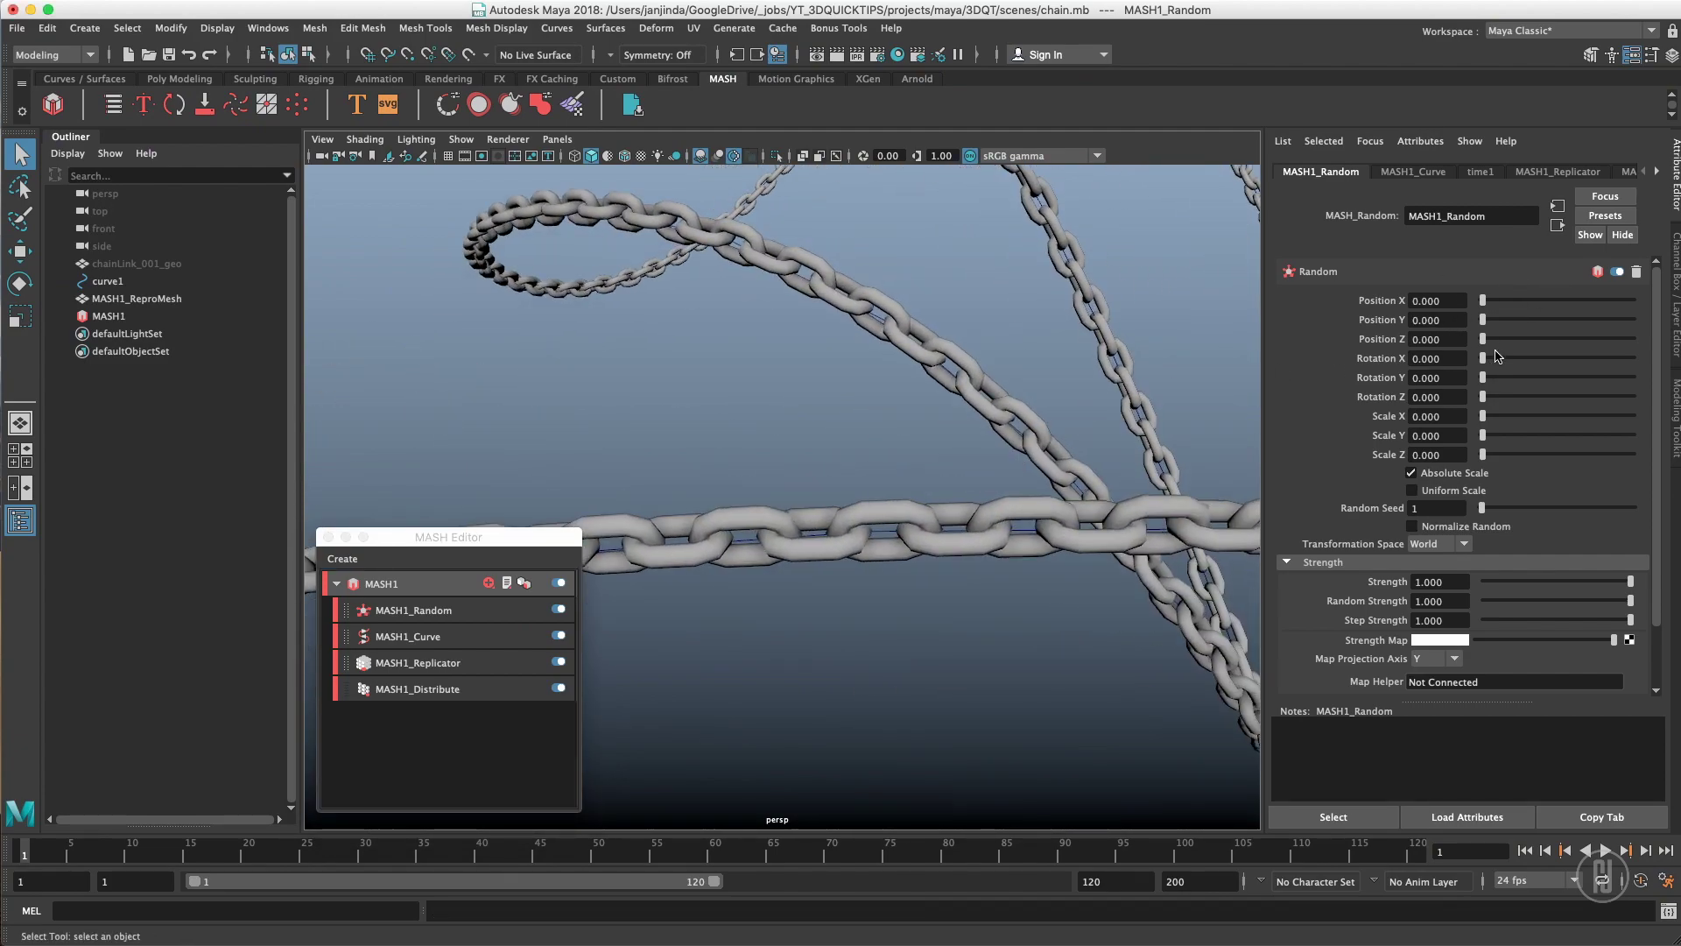
{"action": "left_click_drag", "start_coordinate": [1484, 359], "coordinate": [1501, 363]}
{"action": "left_click_drag", "start_coordinate": [933, 380], "coordinate": [1154, 370], "text": "alt"}
{"action": "mouse_move", "coordinate": [1486, 367]}
{"action": "left_mouse_down"}
{"action": "mouse_move", "coordinate": [1496, 398]}
{"action": "mouse_move", "coordinate": [1493, 361]}
{"action": "left_mouse_up"}
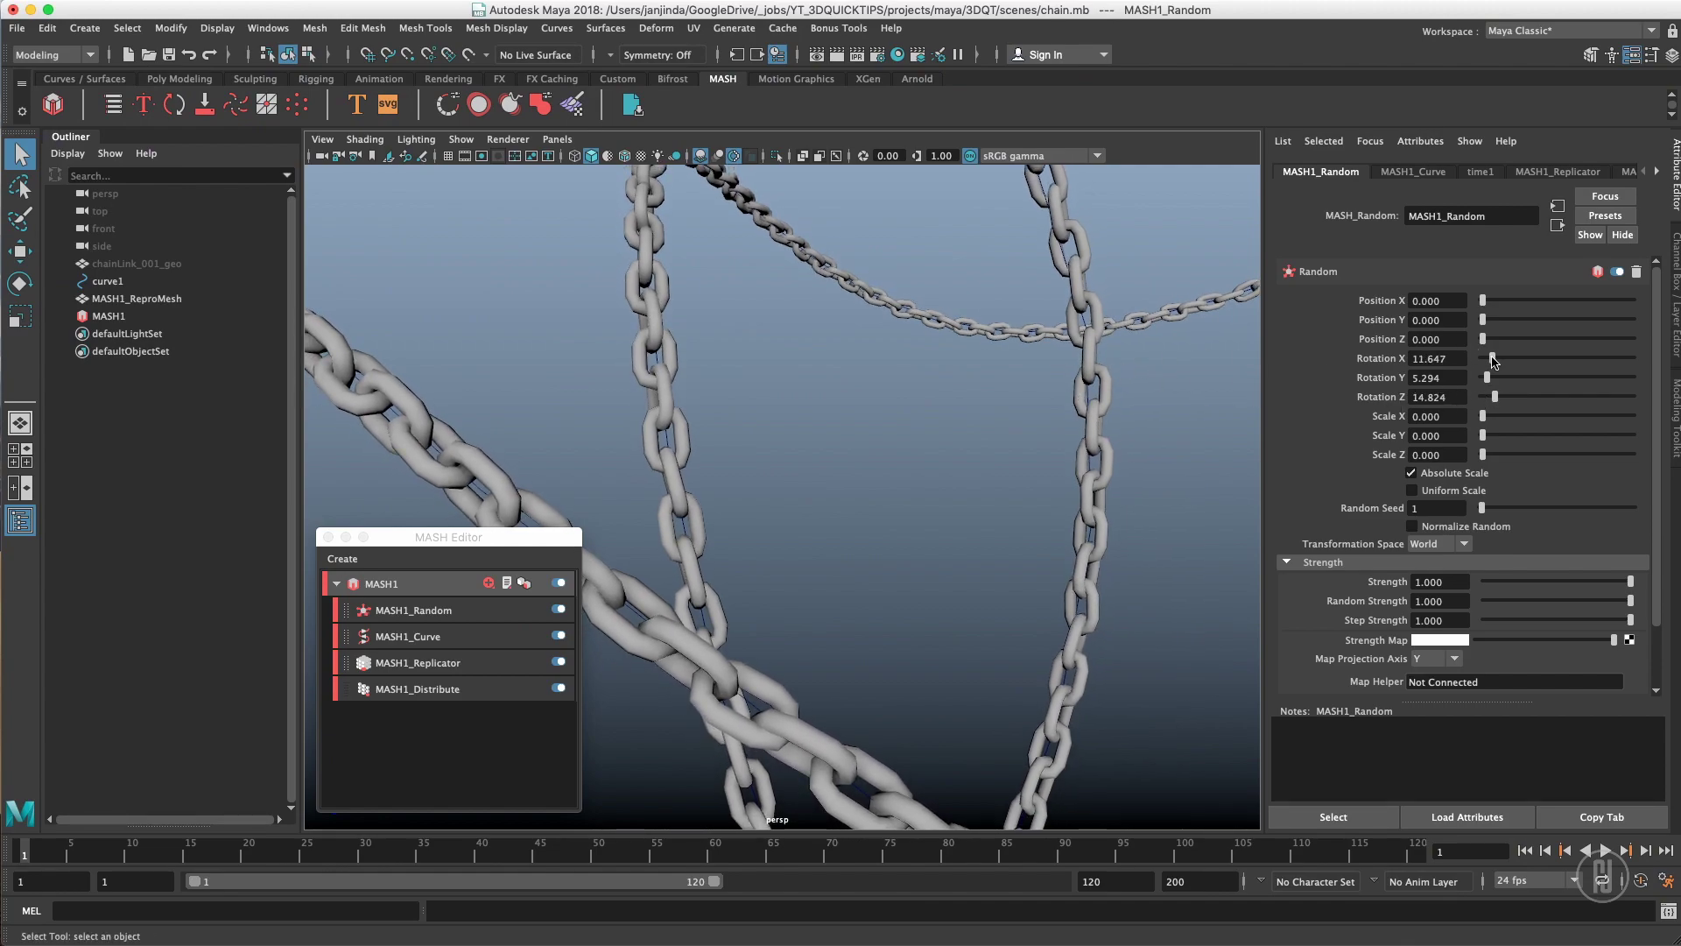
- Set the Random node's Position X, Y and Z to 0.059 each for a slight offset of the links
{"action": "left_click", "coordinate": [1484, 301]}
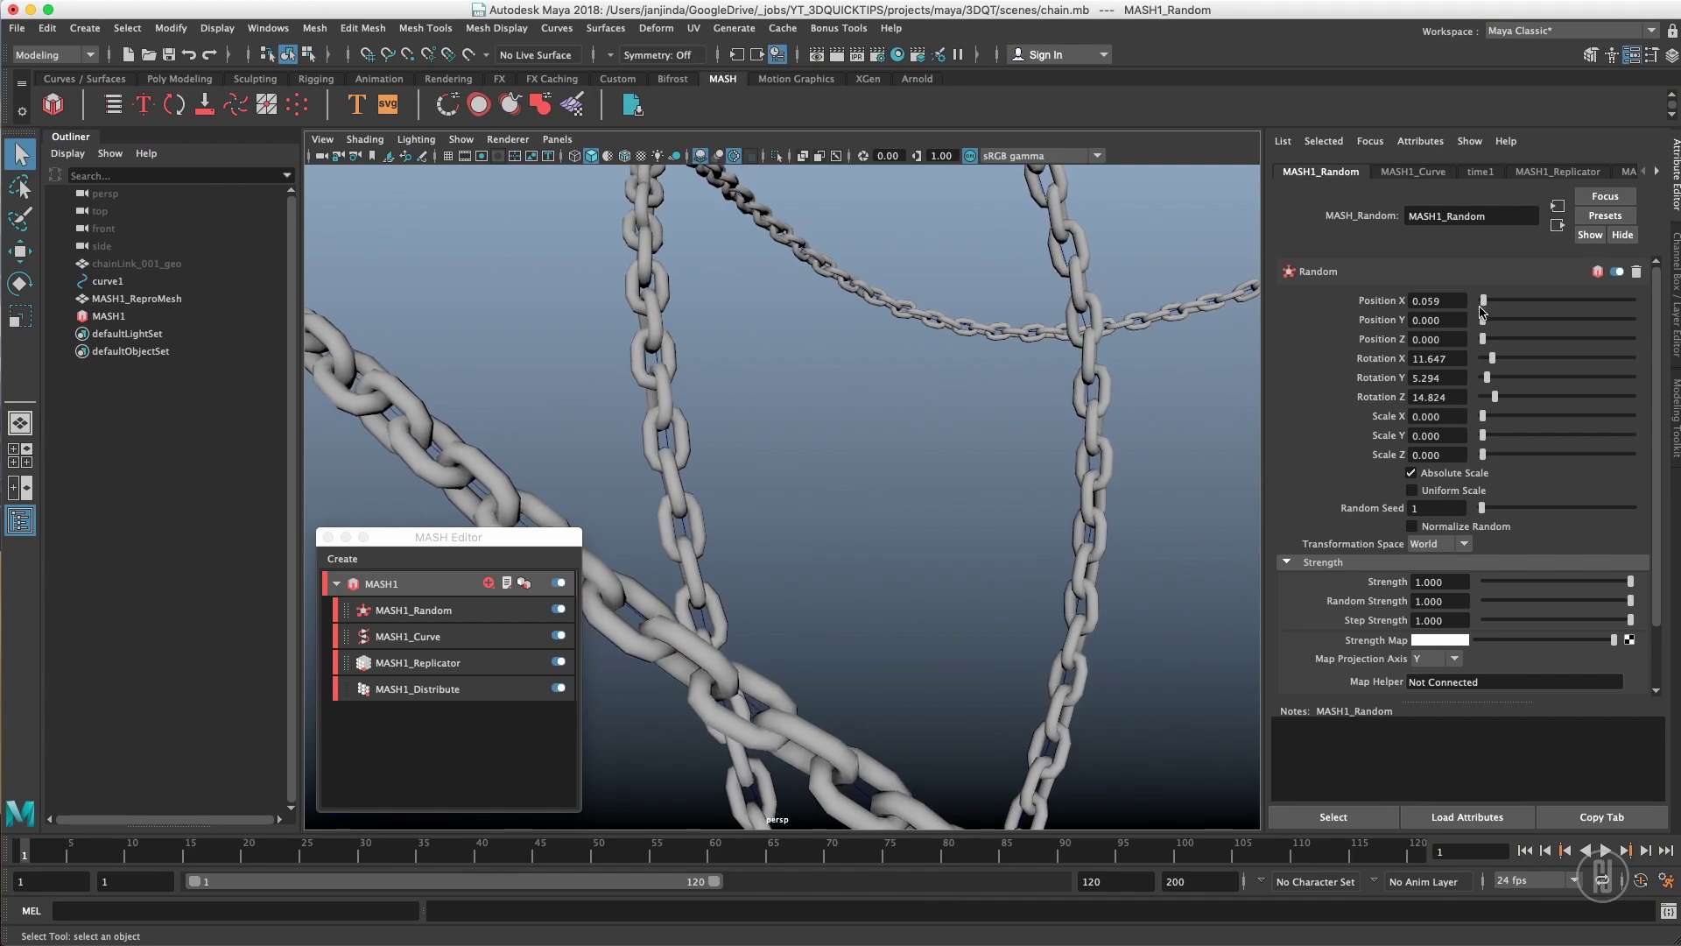
{"action": "left_click", "coordinate": [1484, 320]}
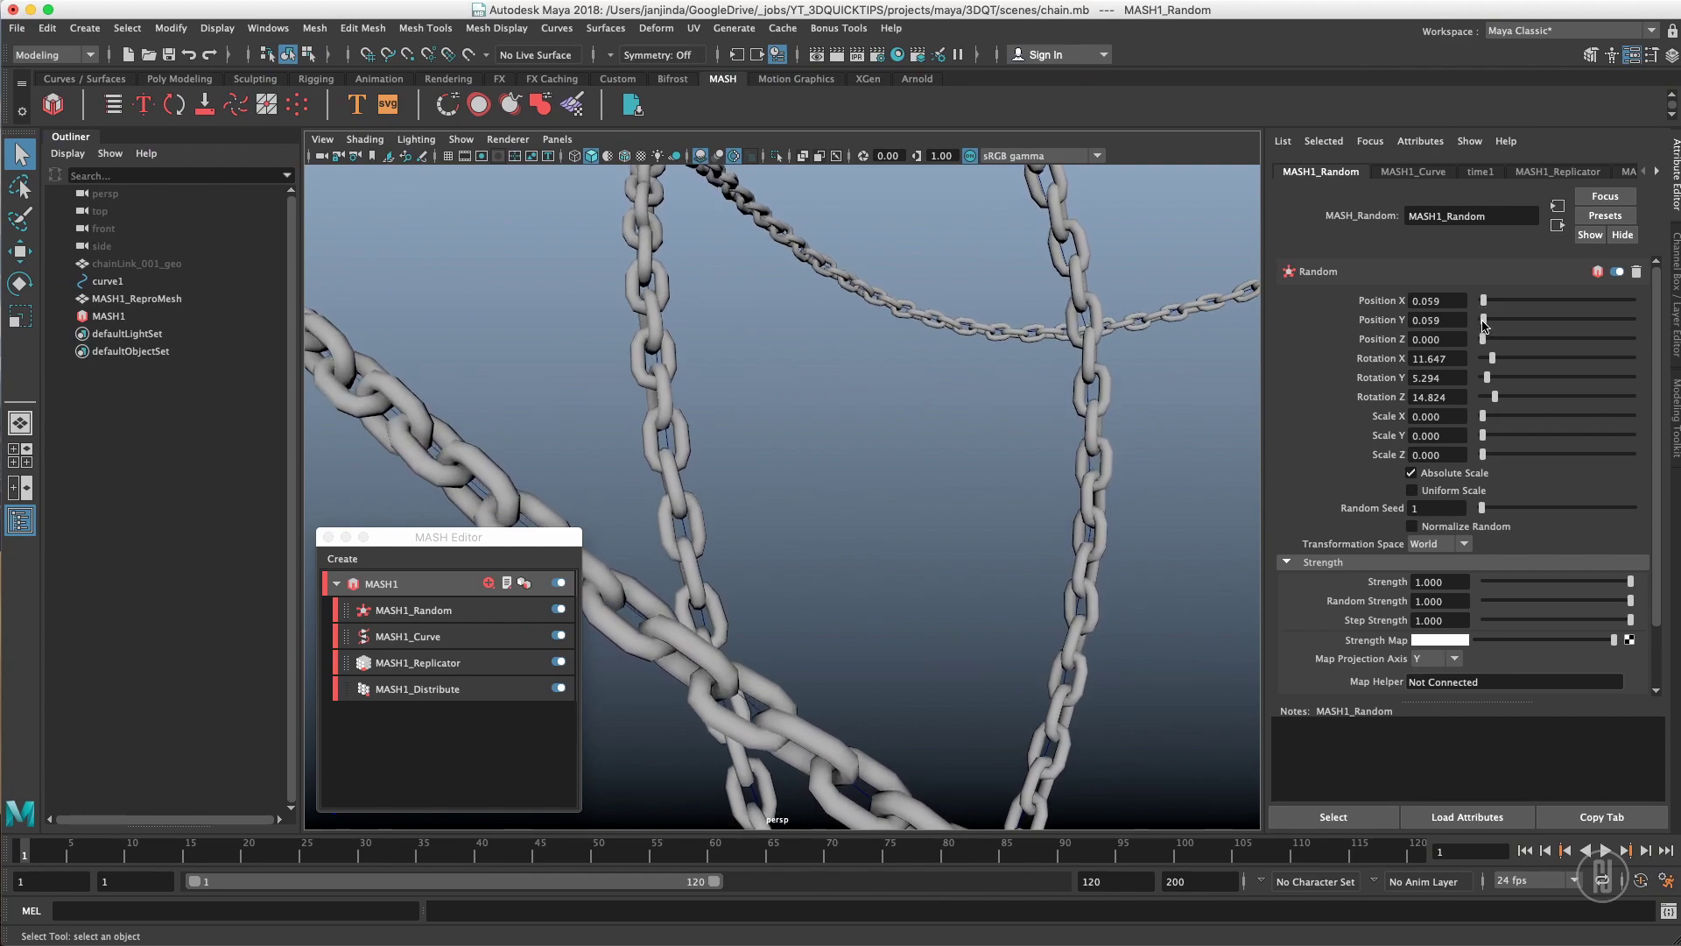
{"action": "left_click", "coordinate": [1484, 340]}
- Enable Uniform Scale on the Random node and set Scale X to 0.059 for slight size variation
{"action": "left_click_drag", "start_coordinate": [1229, 391], "coordinate": [1121, 415], "text": "alt"}
{"action": "left_click", "coordinate": [1460, 490]}
{"action": "left_click_drag", "start_coordinate": [1483, 418], "coordinate": [1484, 424]}
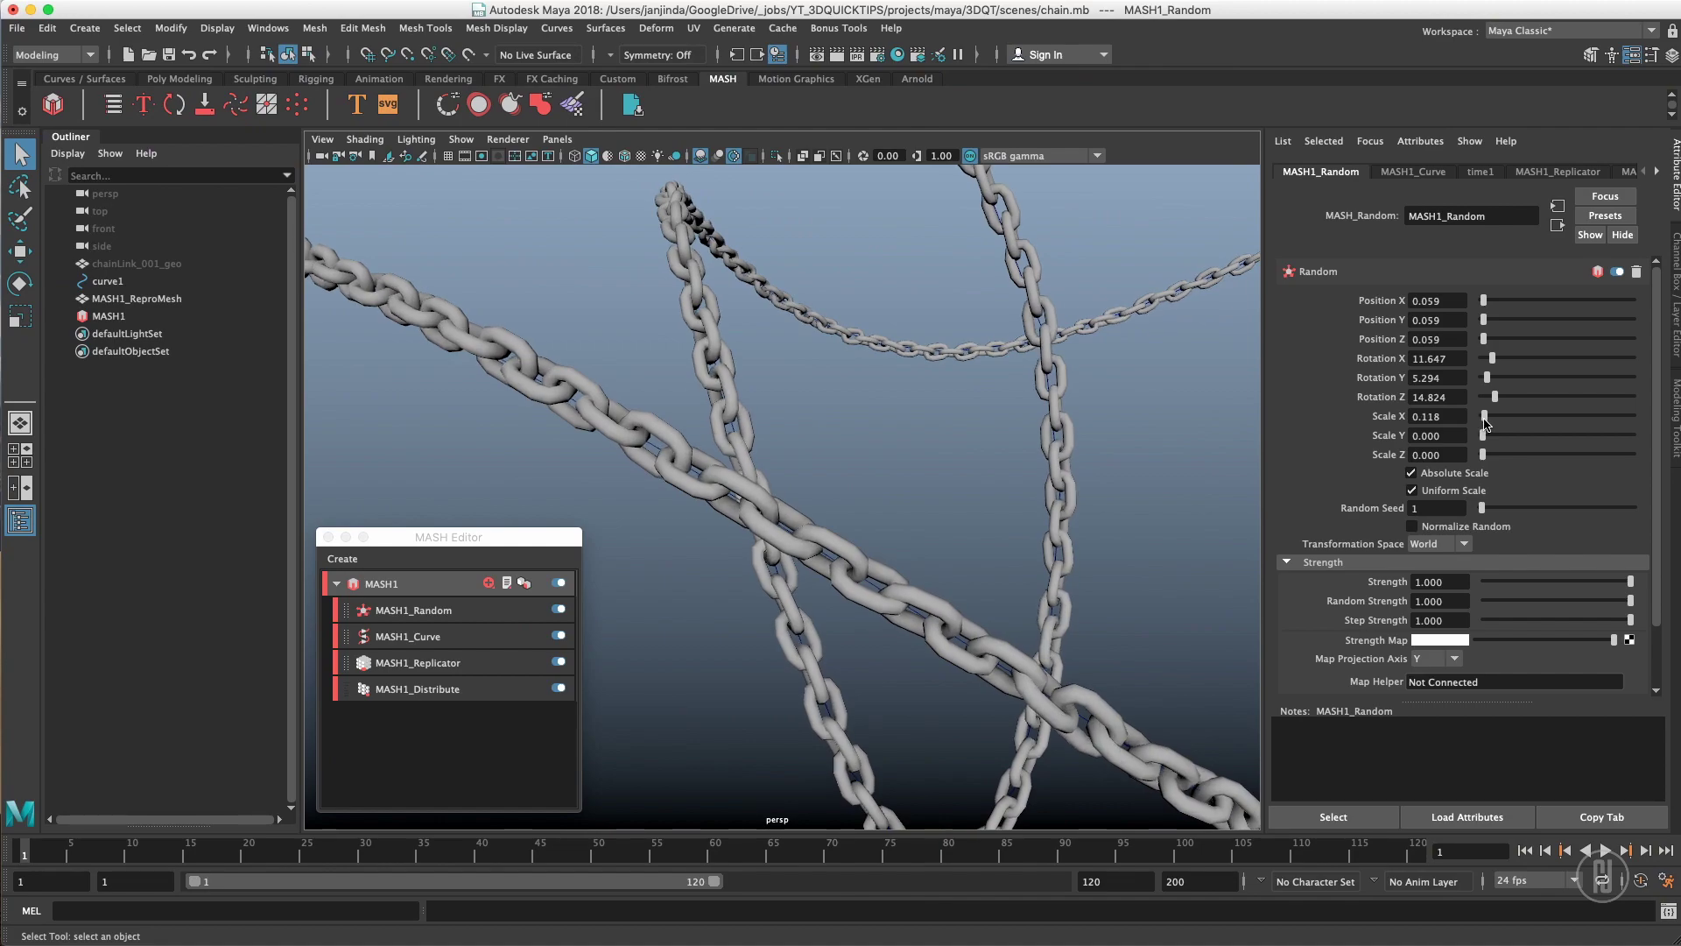
{"action": "scroll", "coordinate": [847, 432], "scroll_direction": "down", "scroll_amount": 6}
{"action": "left_click_drag", "start_coordinate": [817, 433], "coordinate": [968, 331], "text": "alt"}
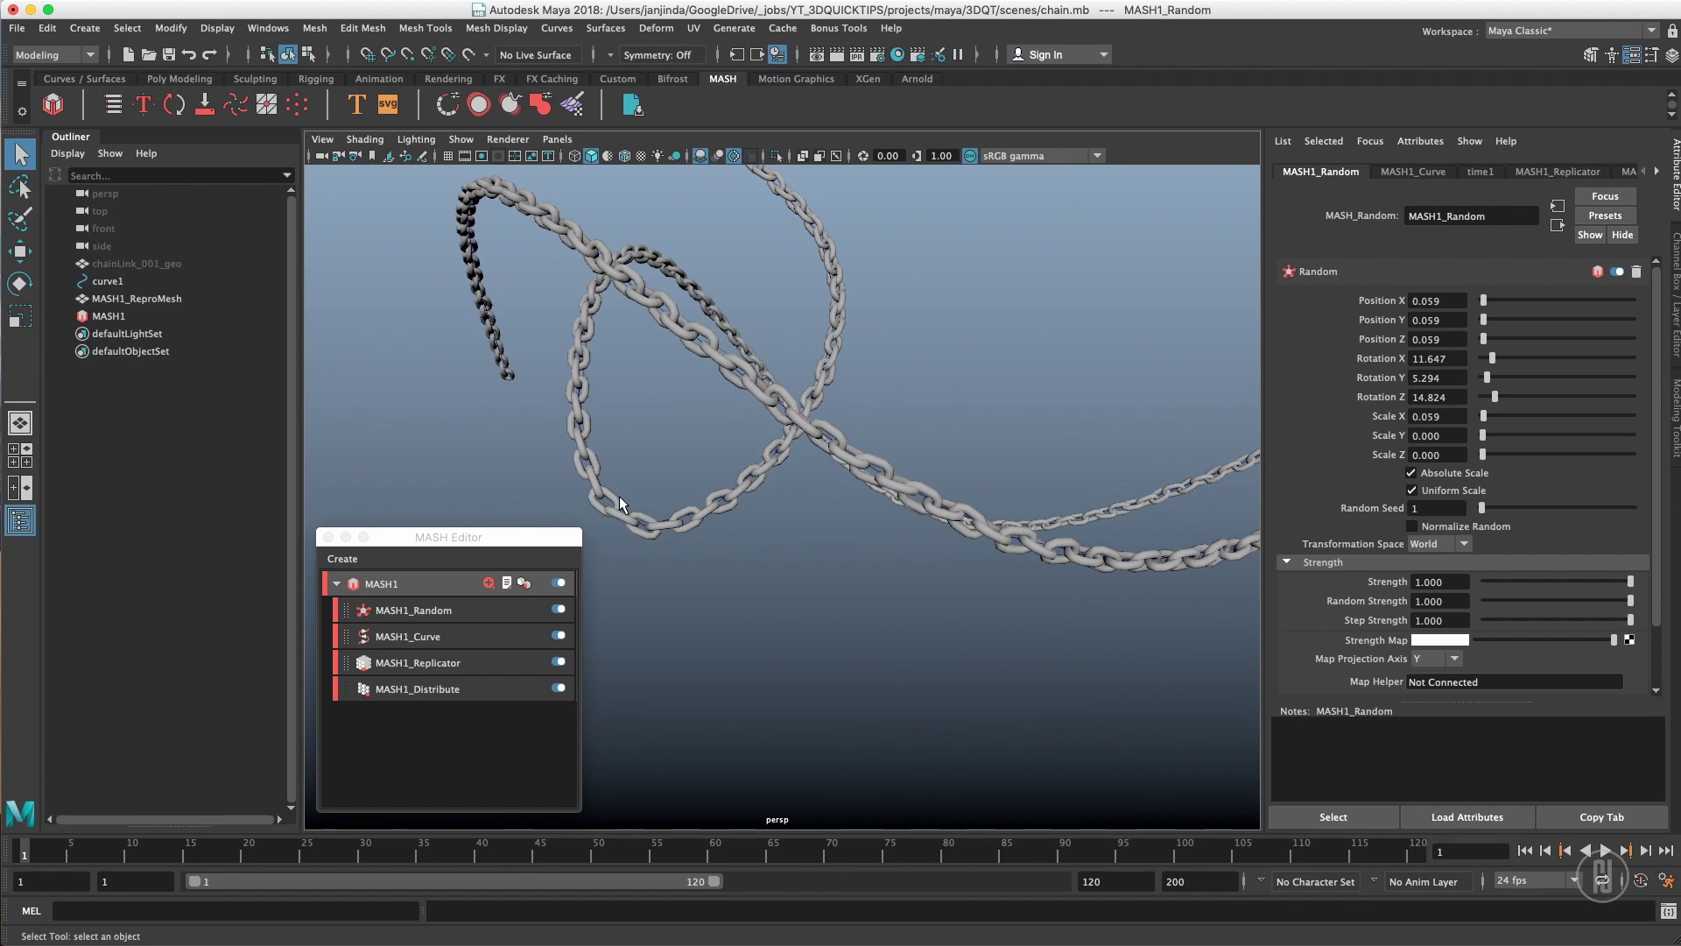
- Set the Random Seed to 15 and the Random node's Rotation Z to about 9.5
{"action": "left_click_drag", "start_coordinate": [1484, 513], "coordinate": [1506, 517]}
{"action": "left_click_drag", "start_coordinate": [941, 374], "coordinate": [885, 490], "text": "alt"}
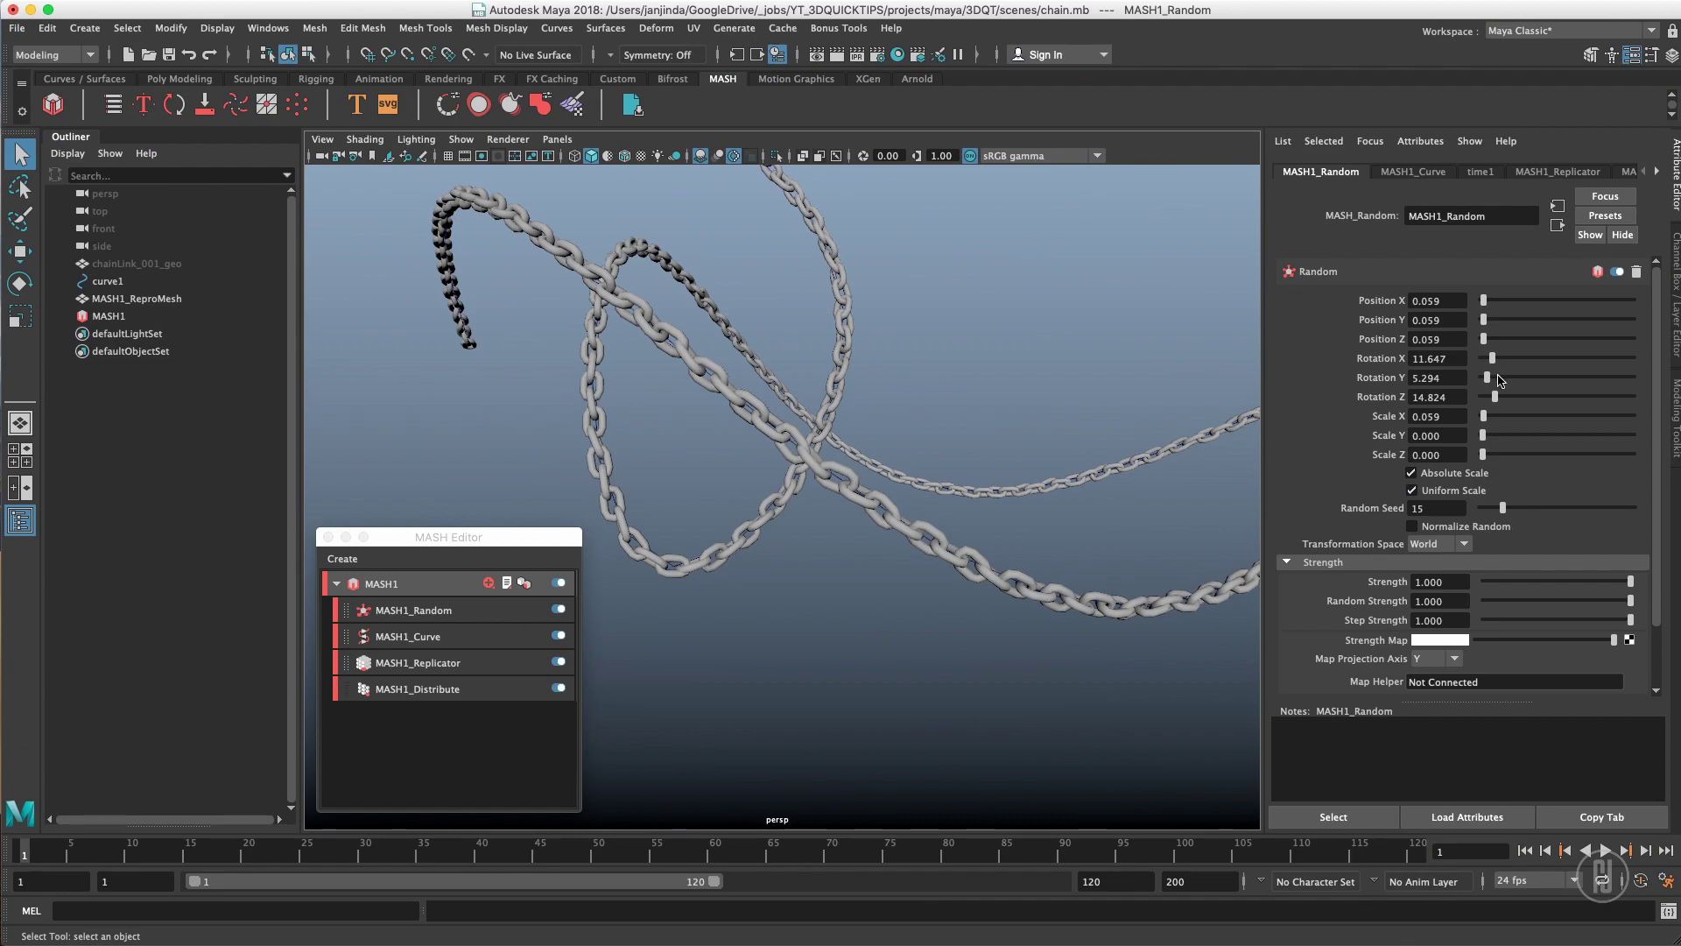
{"action": "left_click_drag", "start_coordinate": [1497, 402], "coordinate": [1493, 405]}
- Toggle the Random node off and on to compare the chain with and without randomness, leaving it enabled
{"action": "left_click", "coordinate": [559, 610]}
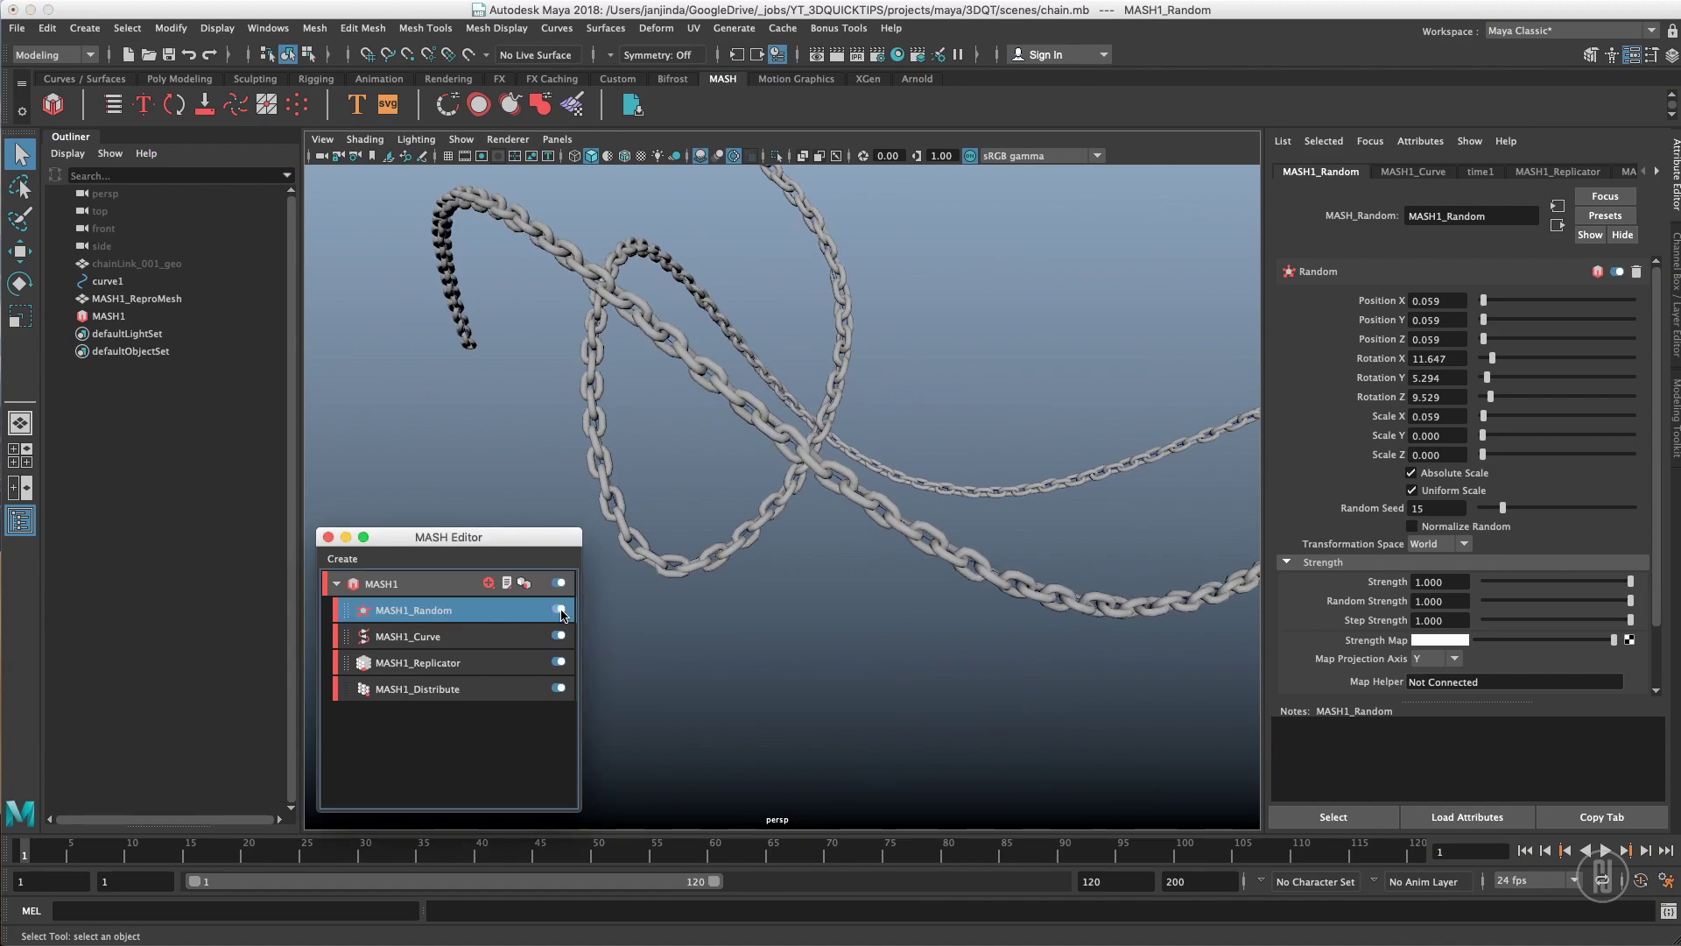
{"action": "double_click", "coordinate": [561, 615]}
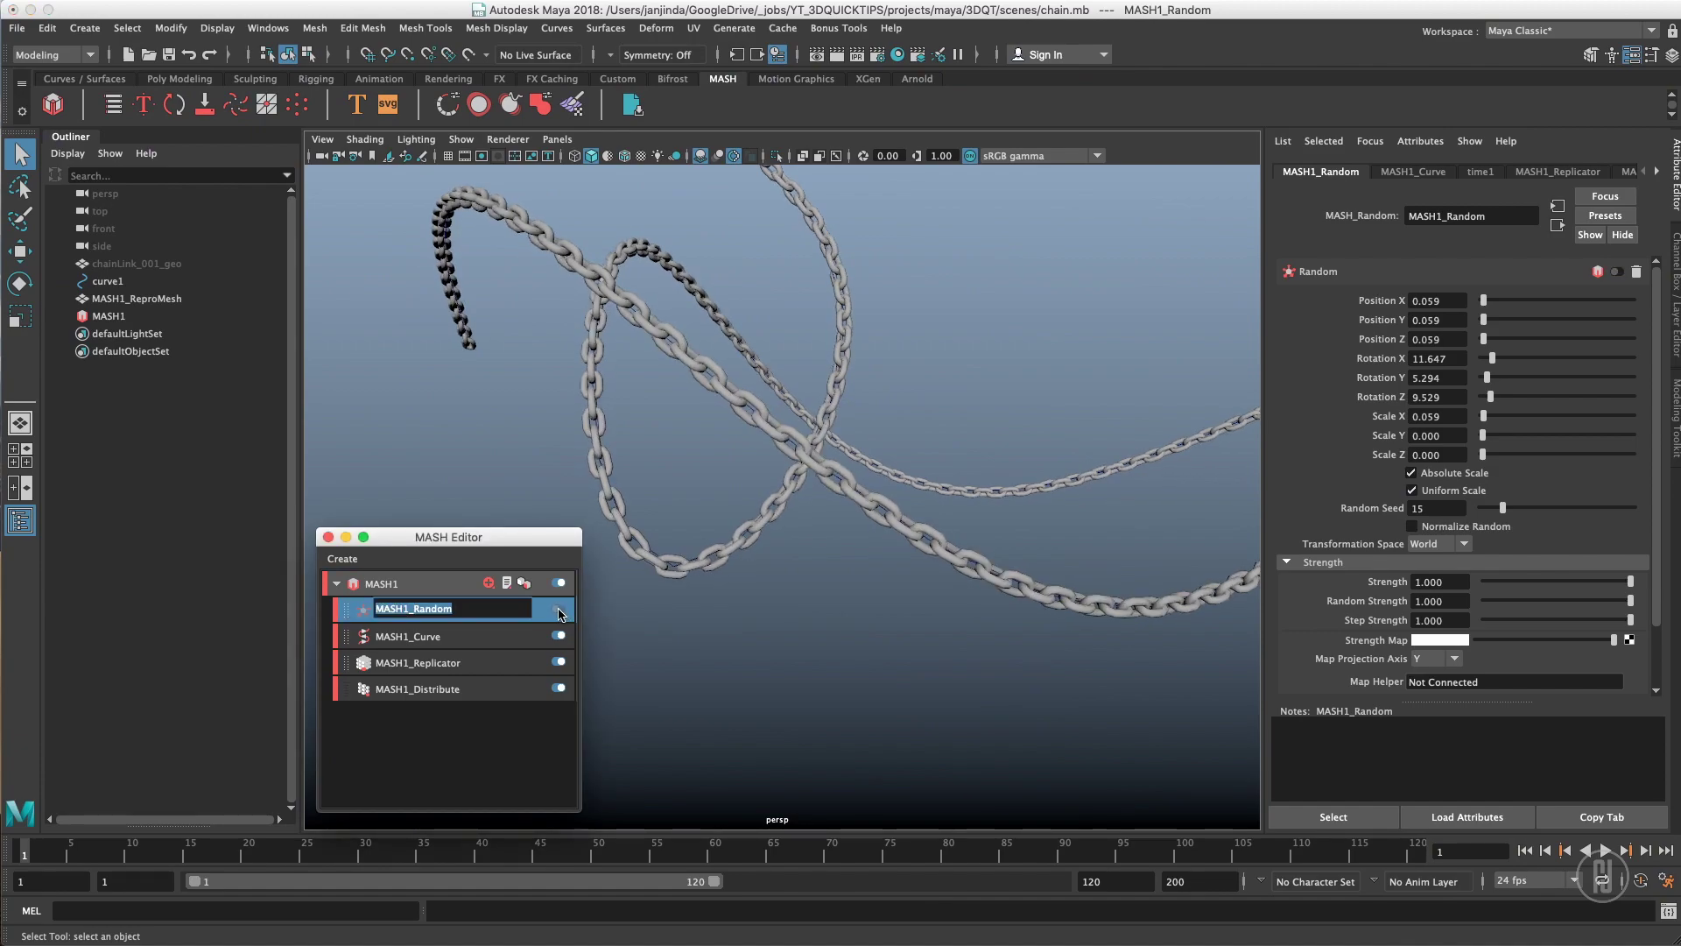
{"action": "left_click", "coordinate": [559, 610]}
{"action": "left_click", "coordinate": [558, 610]}
{"action": "left_click", "coordinate": [559, 610]}
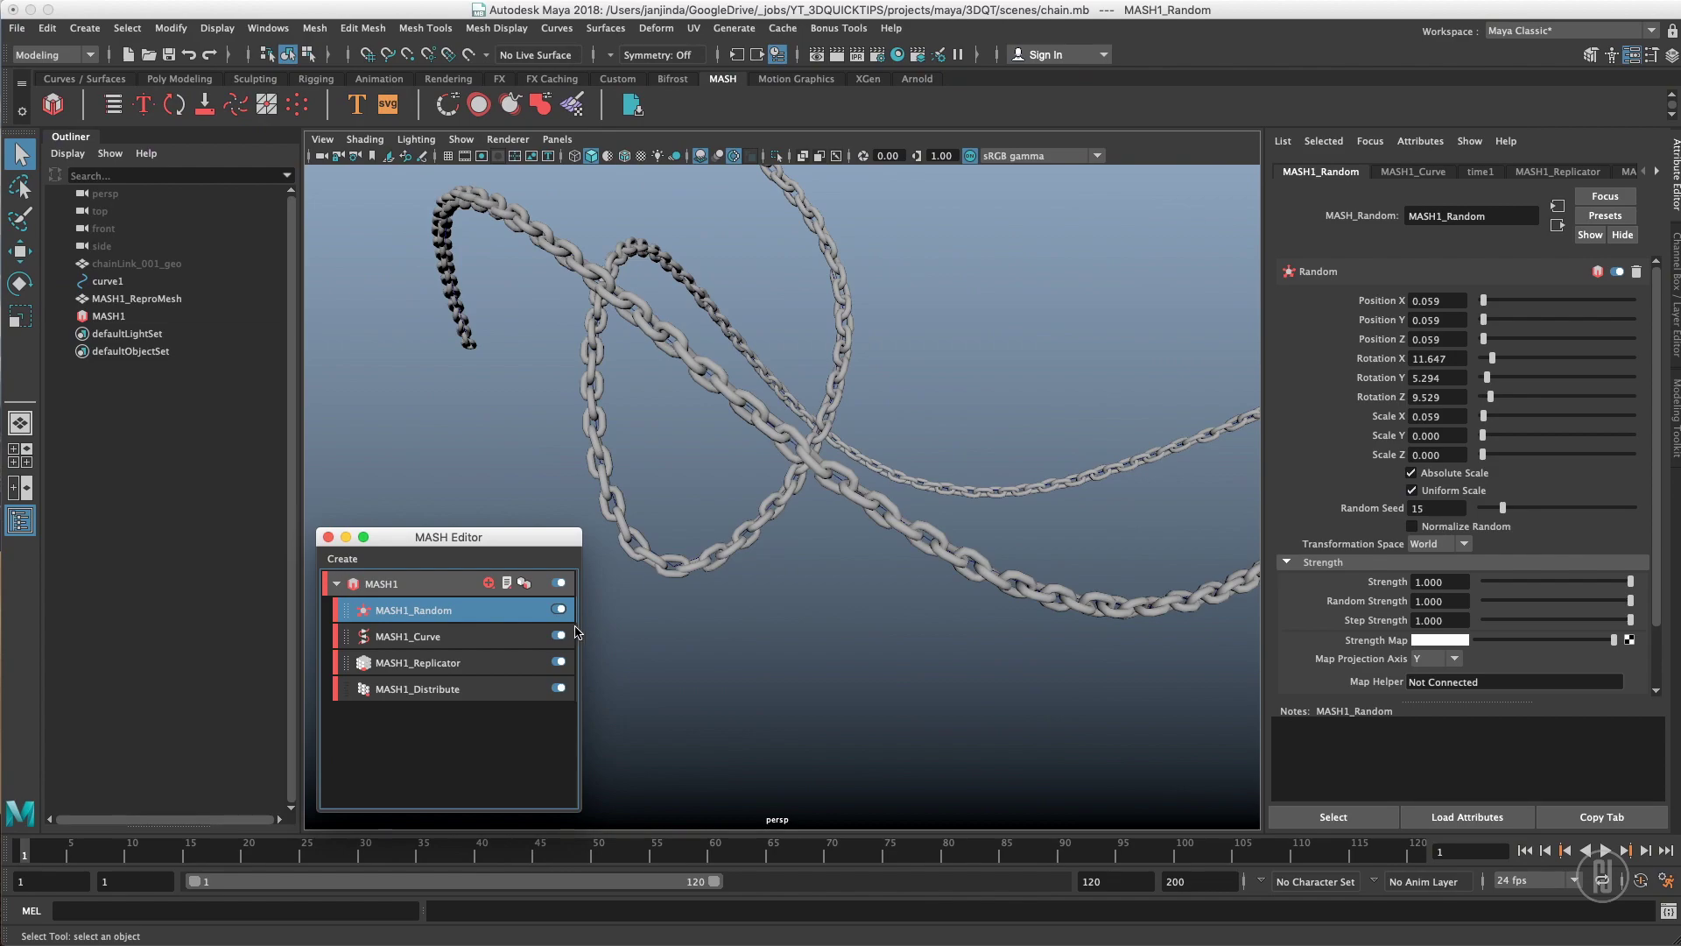
- Unhide the original link mesh chainLink_001_geo
{"action": "left_click", "coordinate": [749, 665]}
{"action": "left_click_drag", "start_coordinate": [750, 665], "coordinate": [981, 443], "text": "alt"}
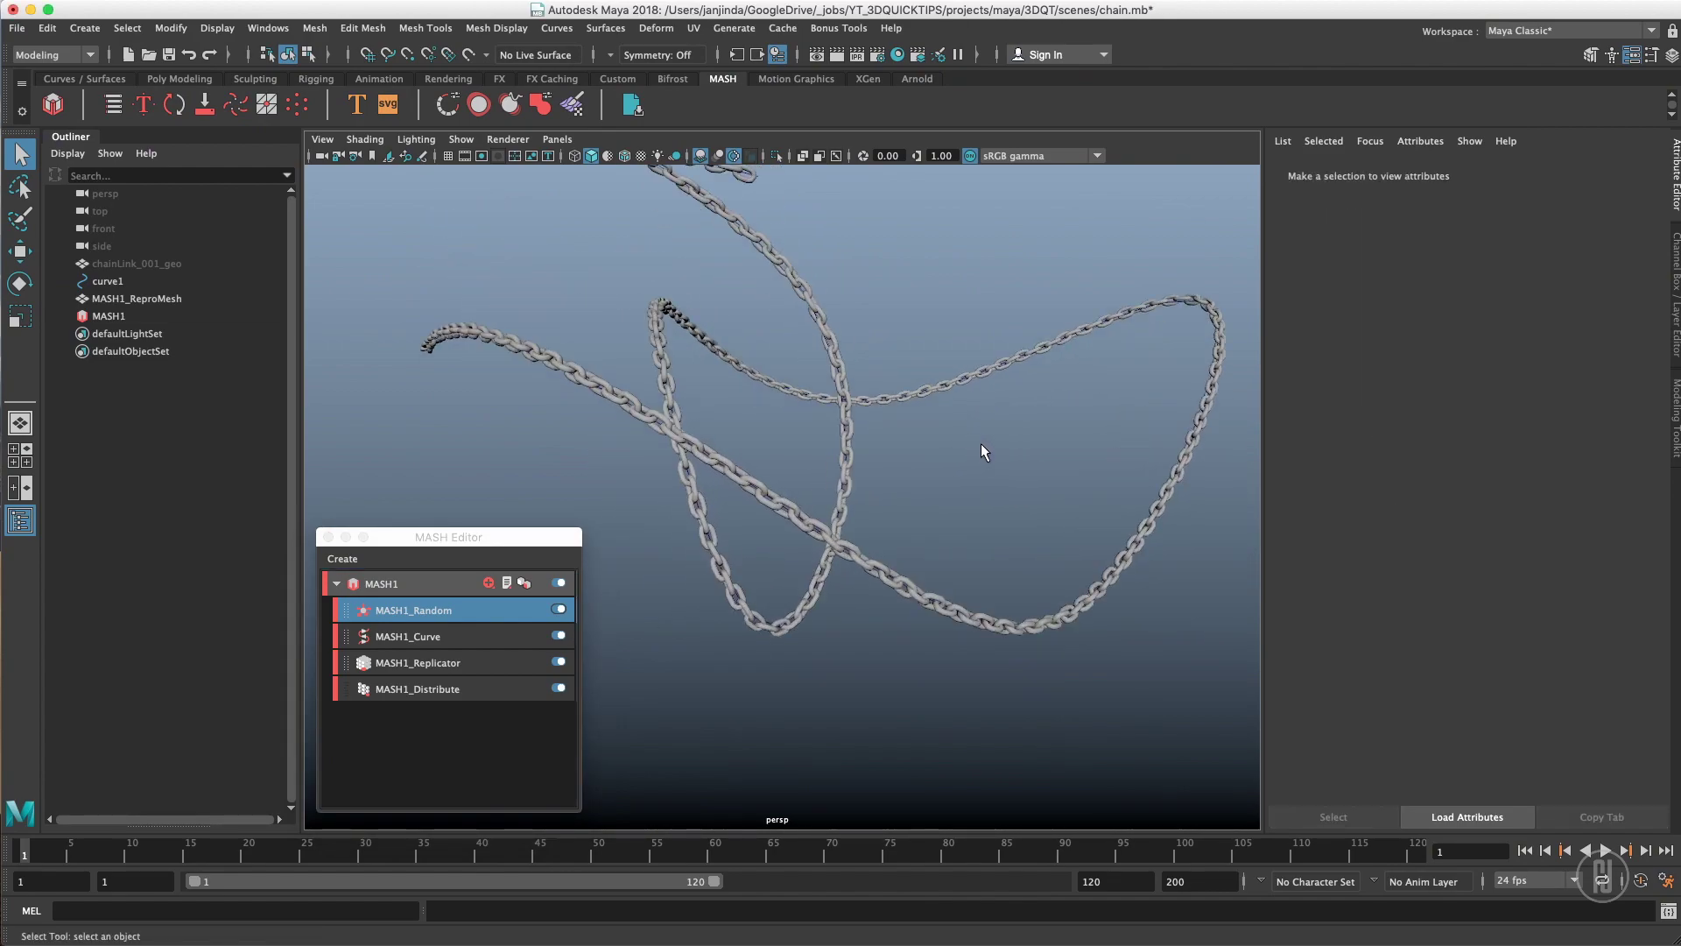
{"action": "left_click", "coordinate": [136, 263]}
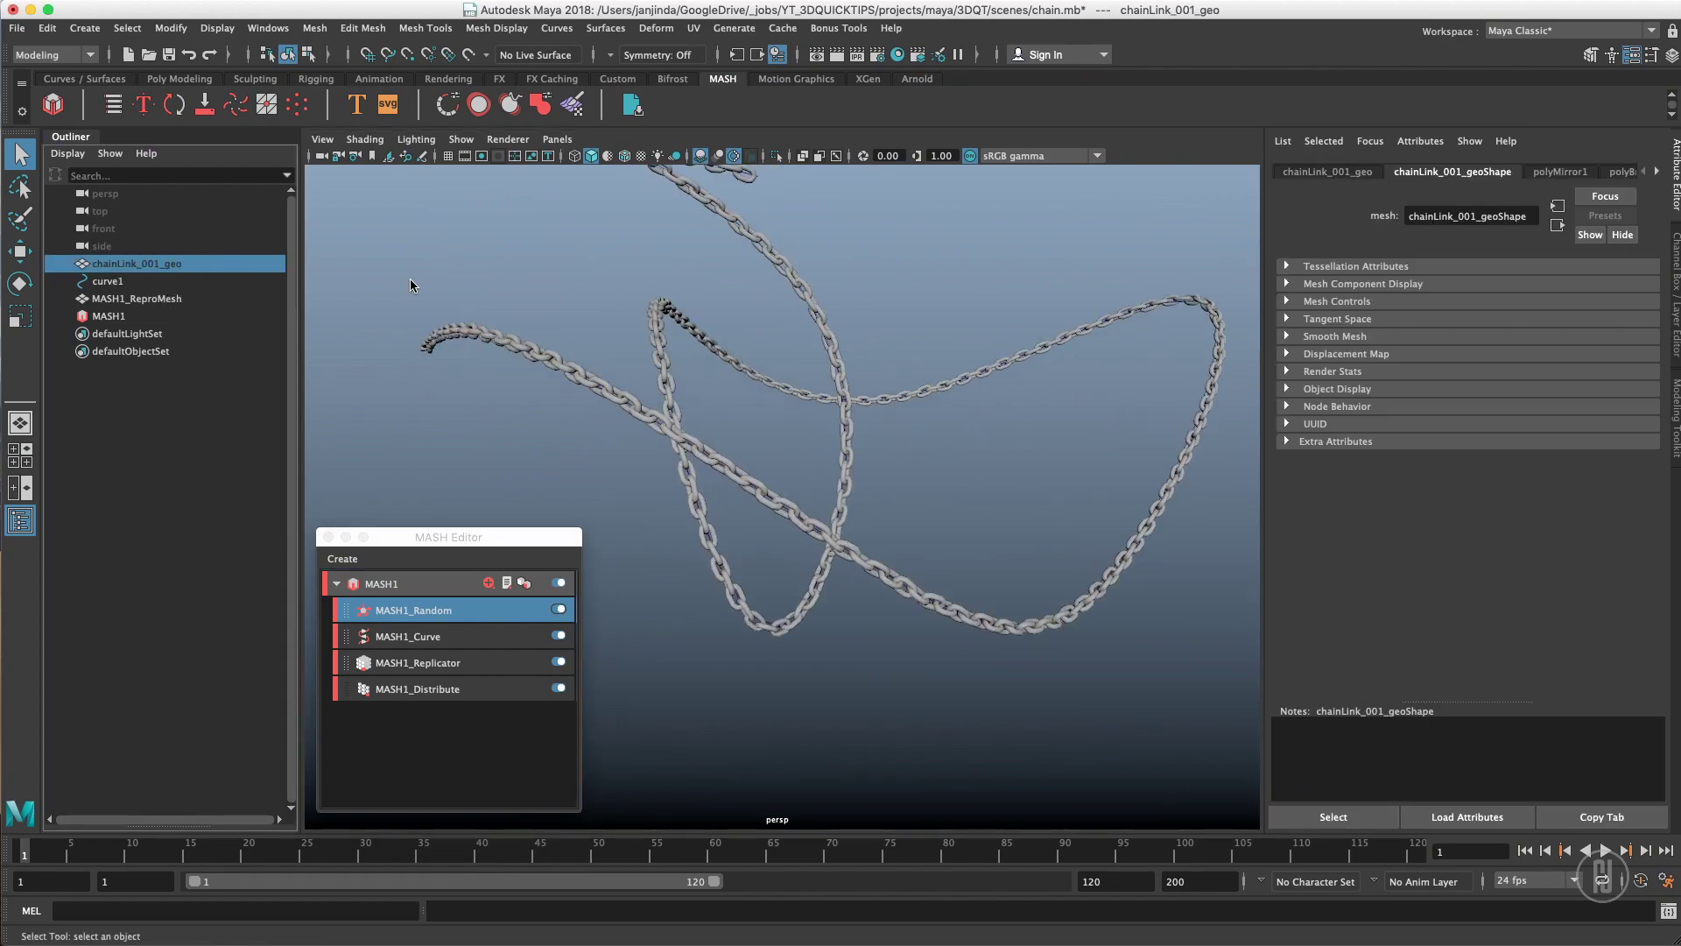
{"action": "key", "text": "shift+h"}
{"action": "left_click", "coordinate": [937, 417]}
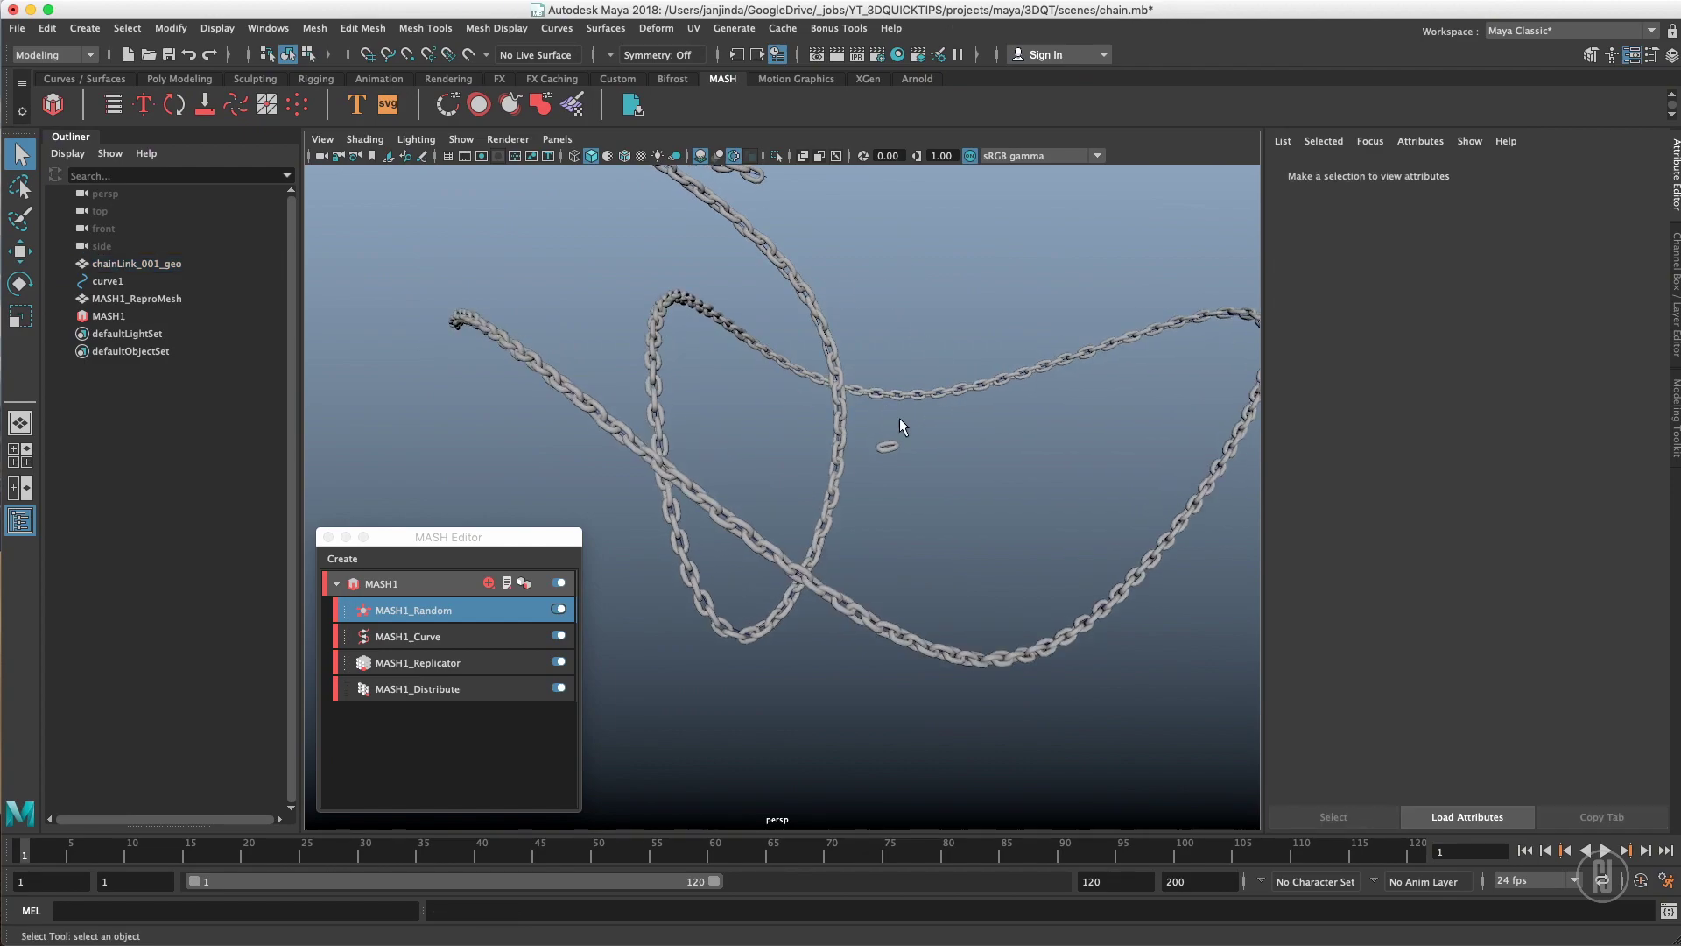
- Duplicate chainLink_001_geo and move the copy beside the original link
{"action": "left_click", "coordinate": [895, 431]}
{"action": "key", "text": "f"}
{"action": "right_click_drag", "start_coordinate": [1013, 383], "coordinate": [700, 404], "text": "alt"}
{"action": "left_click_drag", "start_coordinate": [699, 405], "coordinate": [901, 523], "text": "alt"}
{"action": "key", "text": "ctrl+d"}
{"action": "key", "text": "w"}
{"action": "key", "text": "q"}
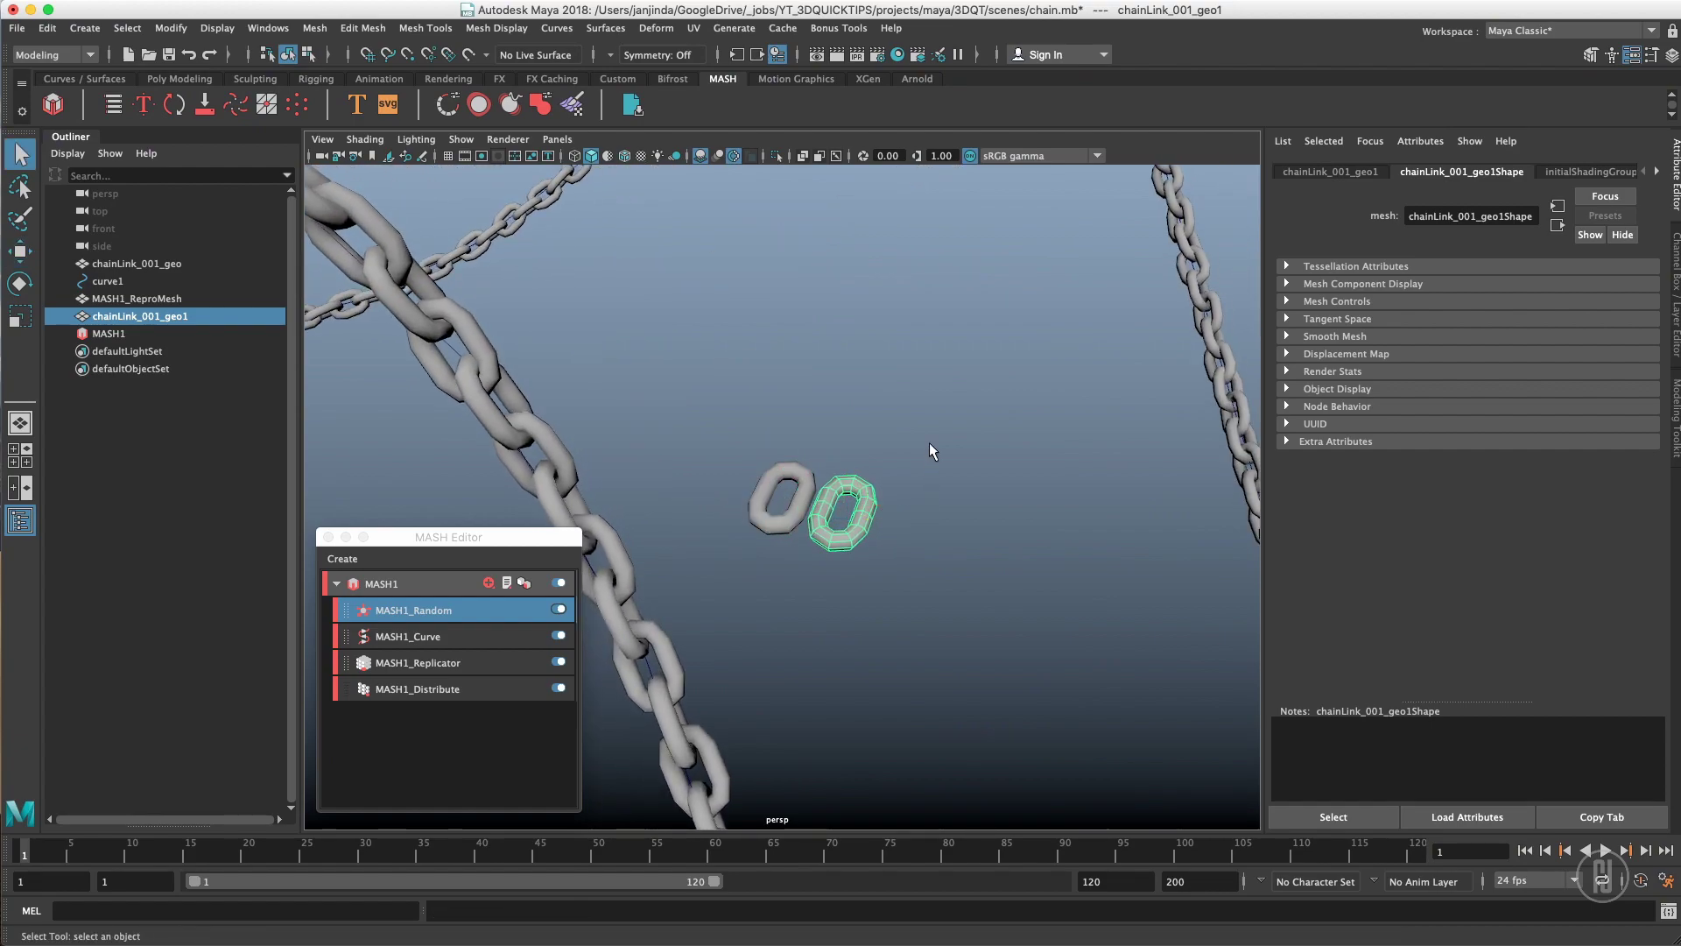
{"action": "left_click", "coordinate": [927, 453]}
{"action": "left_click_drag", "start_coordinate": [927, 459], "coordinate": [912, 522], "text": "alt"}
{"action": "right_click_drag", "start_coordinate": [912, 522], "coordinate": [1165, 479], "text": "alt"}
{"action": "left_click", "coordinate": [943, 500]}
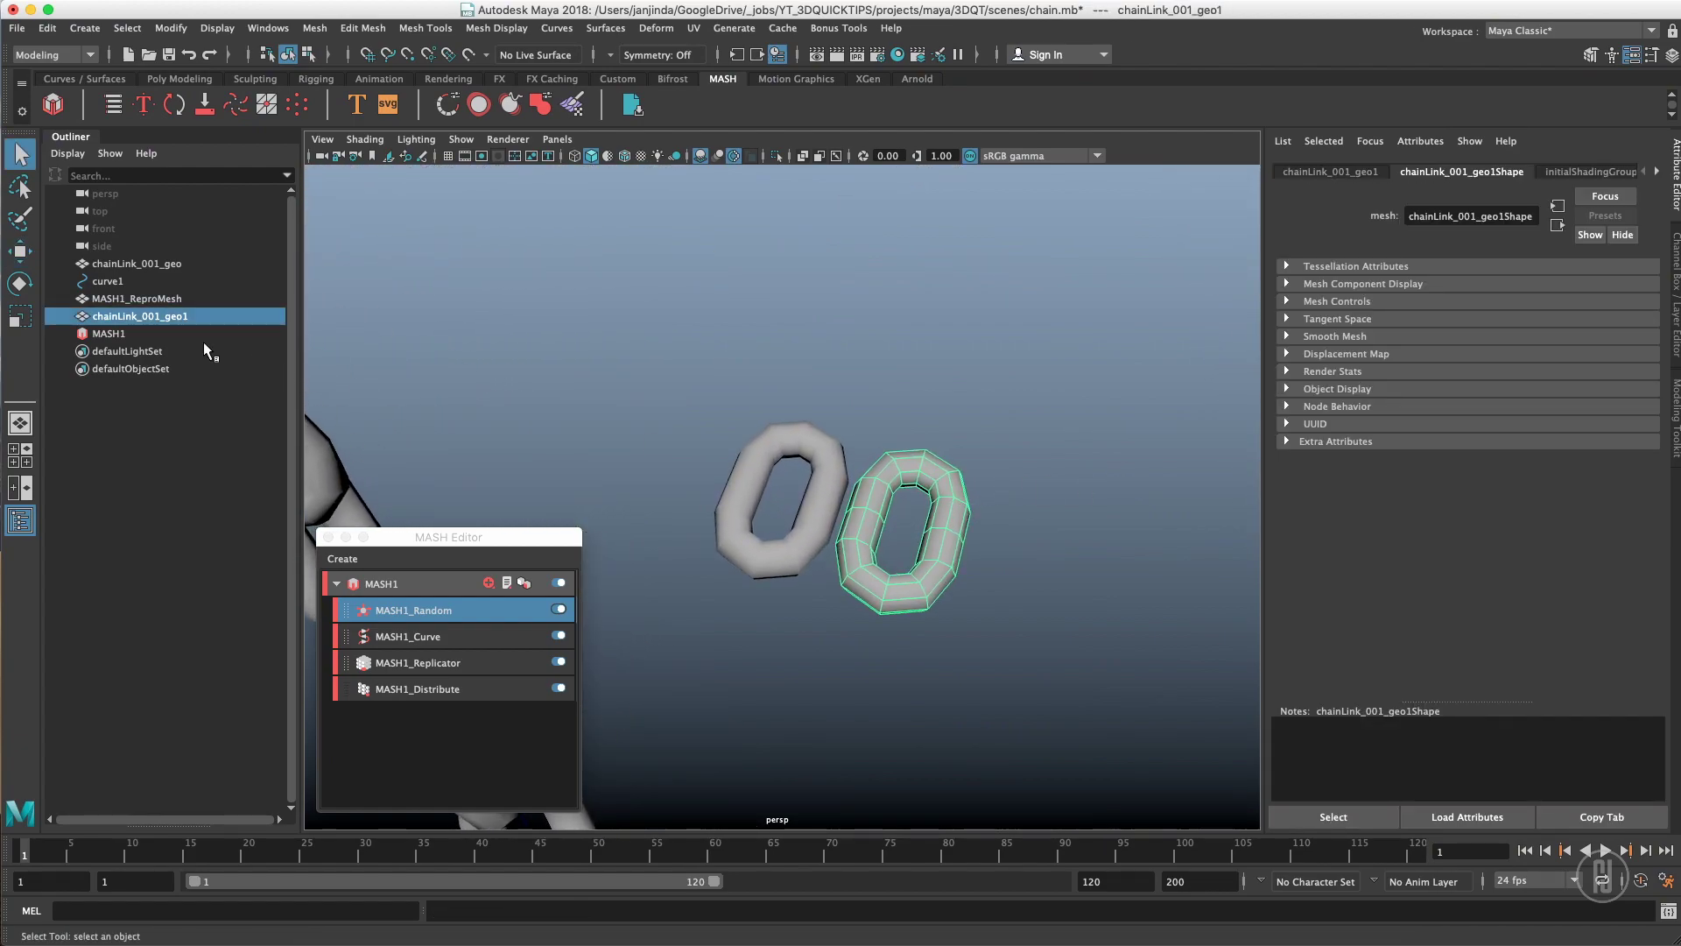
- Rename the duplicated link as chainLink_002_geo
{"action": "double_click", "coordinate": [214, 316]}
{"action": "key", "text": "BackSpace"}
{"action": "left_click_drag", "start_coordinate": [155, 319], "coordinate": [163, 321]}
{"action": "type", "text": "2"}
{"action": "key", "text": "Return"}
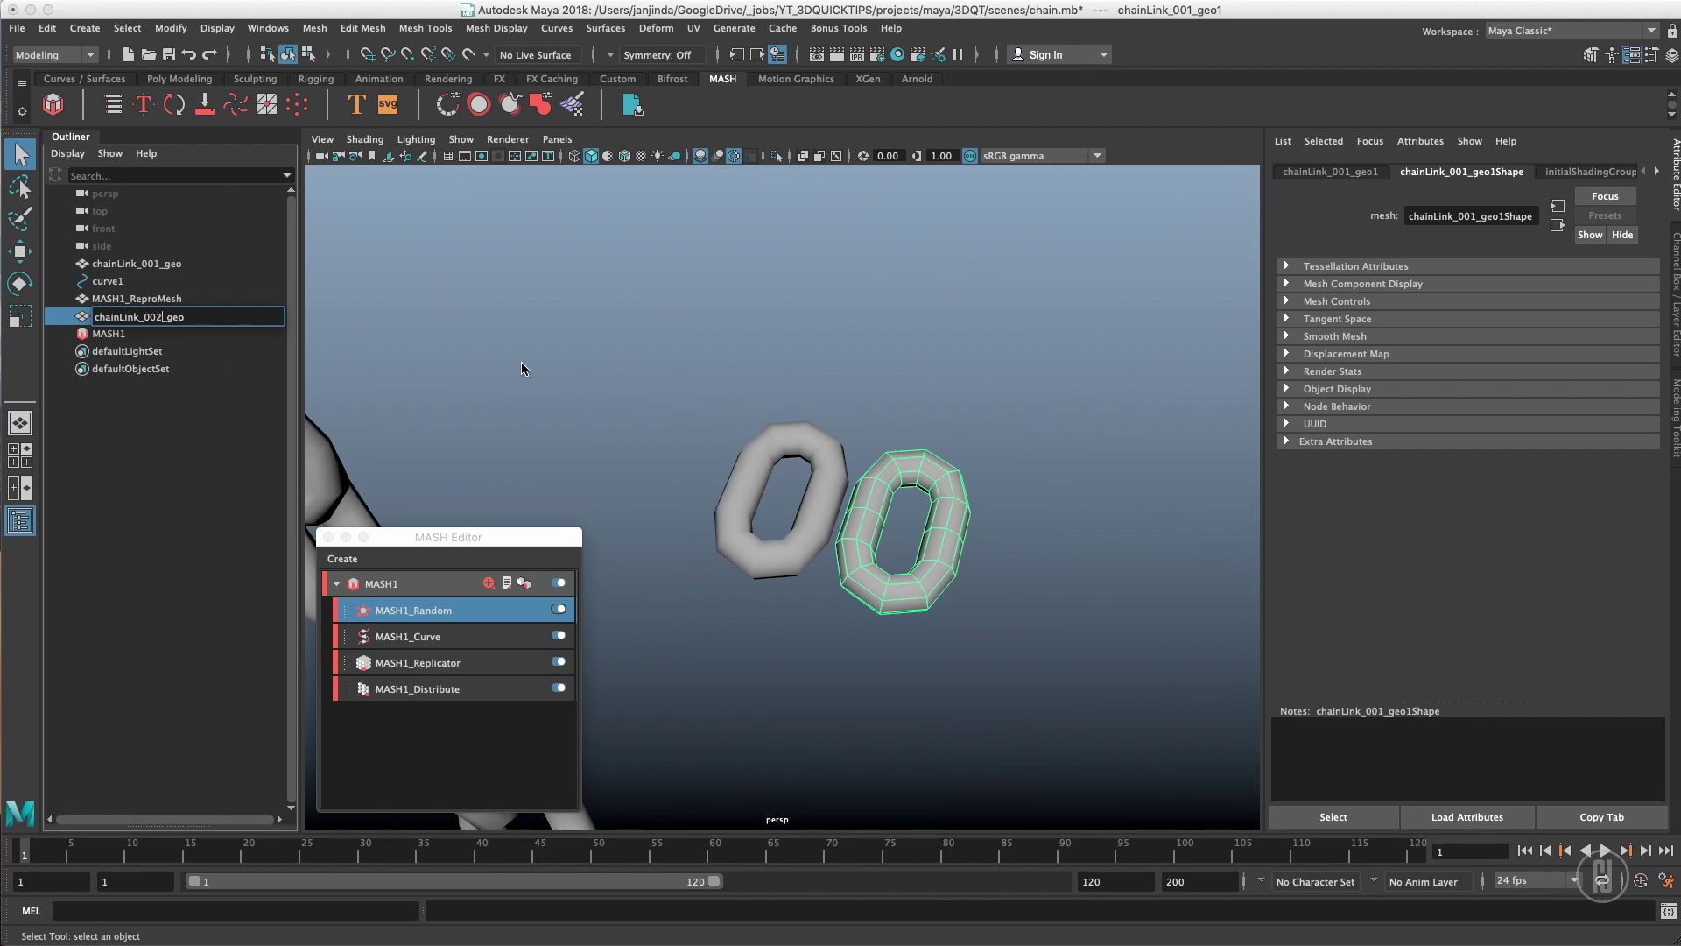
- Move chainLink_002_geo farther away from the original link
{"action": "left_click", "coordinate": [960, 485]}
{"action": "left_click", "coordinate": [927, 517]}
{"action": "key", "text": "w"}
{"action": "mouse_move", "coordinate": [946, 534]}
{"action": "left_mouse_down"}
{"action": "mouse_move", "coordinate": [1043, 558]}
{"action": "mouse_move", "coordinate": [934, 517]}
{"action": "left_mouse_up"}
{"action": "key", "text": "q"}
- Extrude the outer faces on both long sides of chainLink_002_geo outward
{"action": "right_click_drag", "start_coordinate": [934, 517], "coordinate": [832, 487]}
{"action": "left_click", "coordinate": [935, 481]}
{"action": "left_click_drag", "start_coordinate": [935, 481], "coordinate": [1032, 648], "text": "alt"}
{"action": "left_click", "coordinate": [1025, 637], "text": "shift"}
{"action": "right_click_drag", "start_coordinate": [1081, 604], "coordinate": [1141, 563], "text": "shift"}
{"action": "mouse_move", "coordinate": [1141, 563]}
{"action": "left_mouse_down", "text": "alt"}
{"action": "mouse_move", "coordinate": [1029, 545]}
{"action": "mouse_move", "coordinate": [1060, 517]}
{"action": "mouse_move", "coordinate": [1042, 519]}
{"action": "left_mouse_up", "text": "alt"}
{"action": "key", "text": "q"}
{"action": "mouse_move", "coordinate": [1009, 582]}
{"action": "right_mouse_down"}
{"action": "mouse_move", "coordinate": [1018, 703]}
{"action": "mouse_move", "coordinate": [910, 666]}
{"action": "right_mouse_up"}
{"action": "left_click_drag", "start_coordinate": [910, 665], "coordinate": [875, 506], "text": "alt"}
{"action": "left_click", "coordinate": [935, 481]}
{"action": "key", "text": "ctrl+e"}
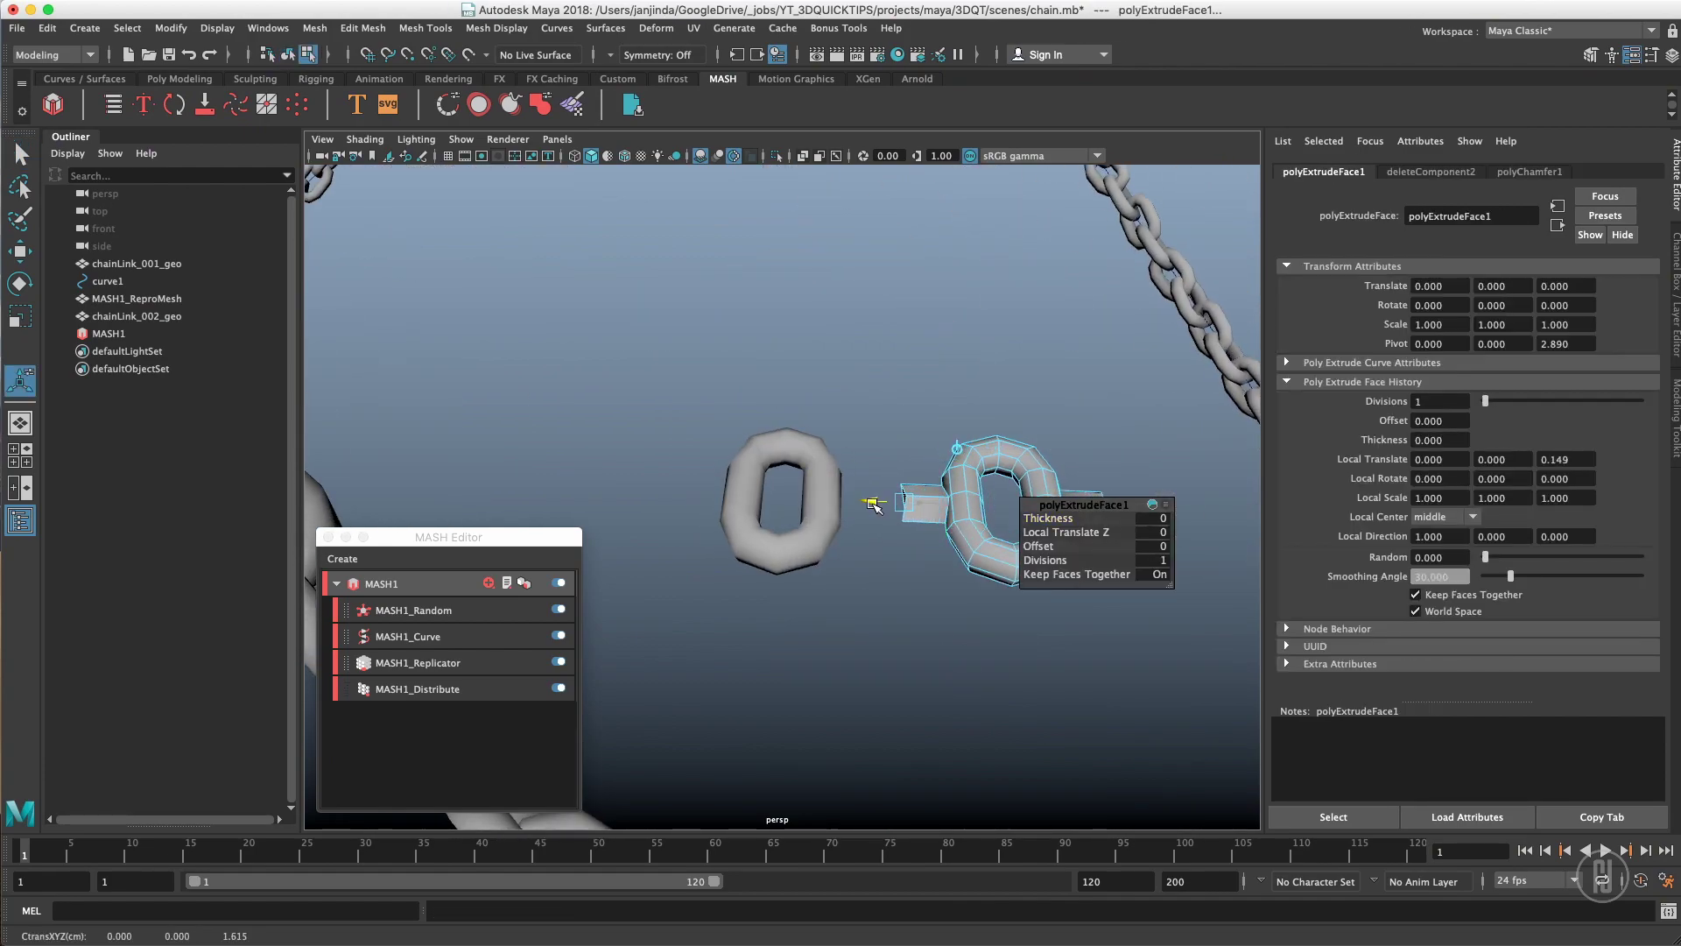
- Merge the end vertices of each extrusion to their center to form pointed spikes on both sides of the link
{"action": "key", "text": "q"}
{"action": "right_click_drag", "start_coordinate": [955, 471], "coordinate": [867, 470]}
{"action": "left_click_drag", "start_coordinate": [910, 491], "coordinate": [875, 504], "text": "alt"}
{"action": "left_click_drag", "start_coordinate": [952, 477], "coordinate": [998, 591]}
{"action": "right_click_drag", "start_coordinate": [979, 598], "coordinate": [980, 404], "text": "shift"}
{"action": "left_click_drag", "start_coordinate": [734, 465], "coordinate": [790, 584]}
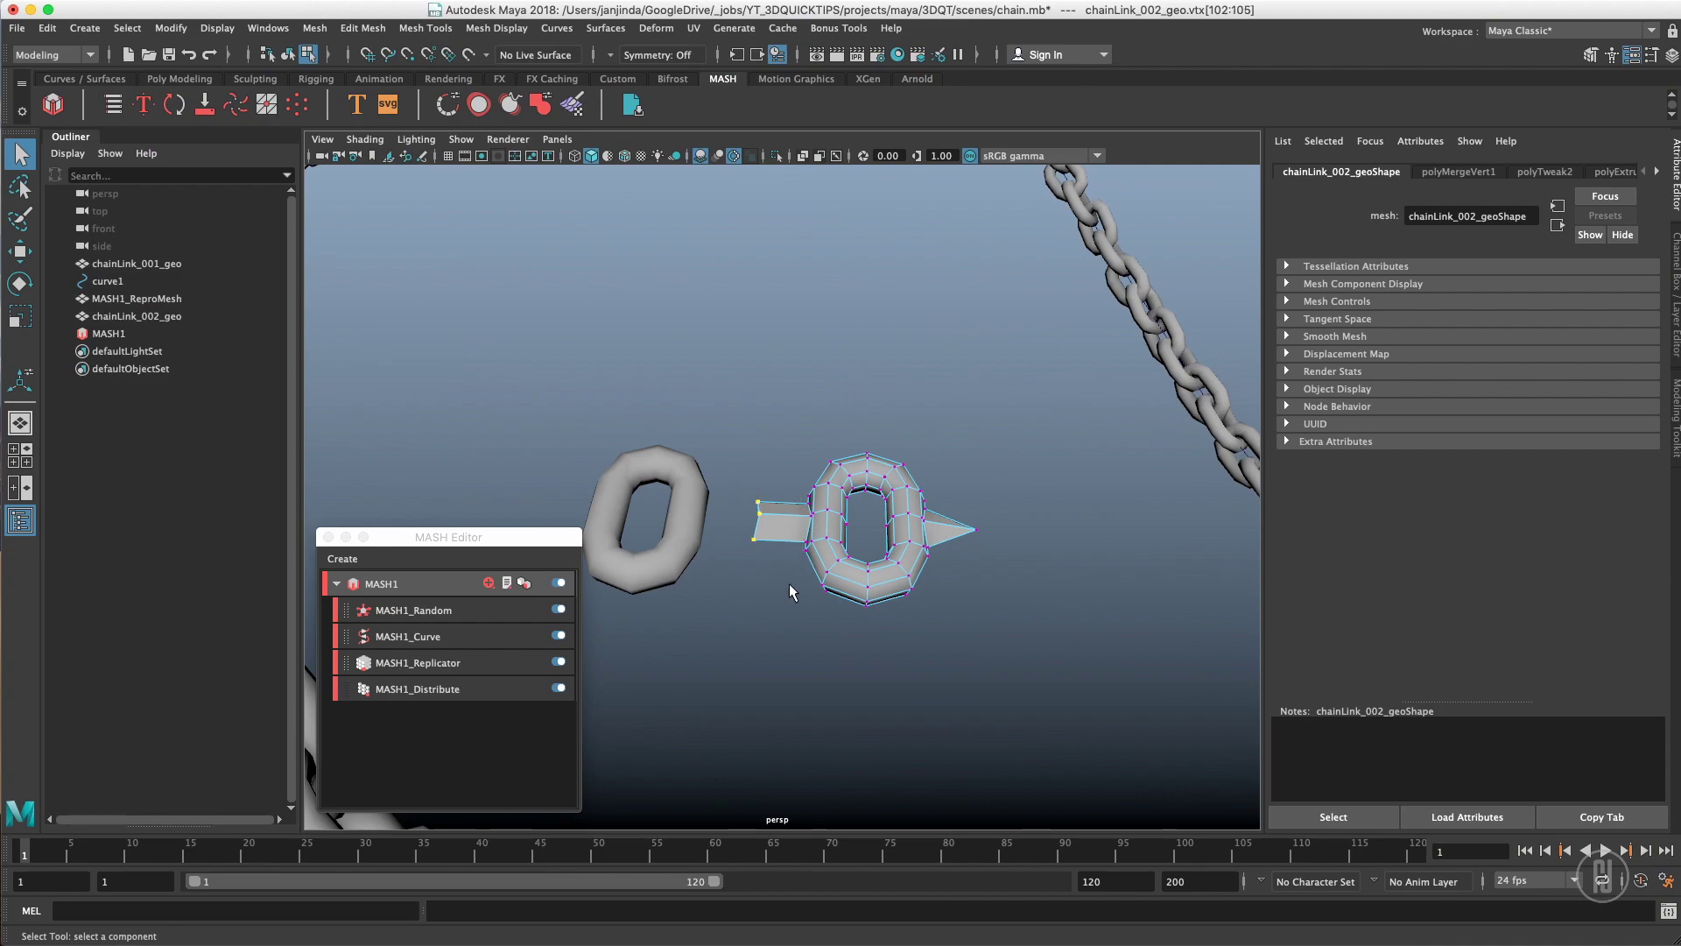
{"action": "left_click", "coordinate": [738, 469]}
{"action": "left_click_drag", "start_coordinate": [737, 470], "coordinate": [775, 560]}
{"action": "right_click_drag", "start_coordinate": [785, 550], "coordinate": [788, 394], "text": "shift"}
{"action": "right_click_drag", "start_coordinate": [826, 536], "coordinate": [970, 388]}
{"action": "left_click", "coordinate": [998, 399]}
- Set the Translate Z of chainLink_002_geo to 0 so it sits at the original link's position
{"action": "left_click_drag", "start_coordinate": [1007, 408], "coordinate": [820, 530], "text": "alt"}
{"action": "right_click_drag", "start_coordinate": [820, 531], "coordinate": [837, 485], "text": "alt"}
{"action": "left_click_drag", "start_coordinate": [837, 484], "coordinate": [648, 482], "text": "alt"}
{"action": "right_click_drag", "start_coordinate": [648, 482], "coordinate": [386, 486], "text": "alt"}
{"action": "left_click_drag", "start_coordinate": [769, 414], "coordinate": [700, 419], "text": "alt"}
{"action": "middle_click_drag", "start_coordinate": [701, 419], "coordinate": [833, 398], "text": "alt"}
{"action": "right_click_drag", "start_coordinate": [833, 397], "coordinate": [1007, 421], "text": "alt"}
{"action": "left_click_drag", "start_coordinate": [1008, 421], "coordinate": [1064, 429], "text": "alt"}
{"action": "left_click", "coordinate": [1042, 447]}
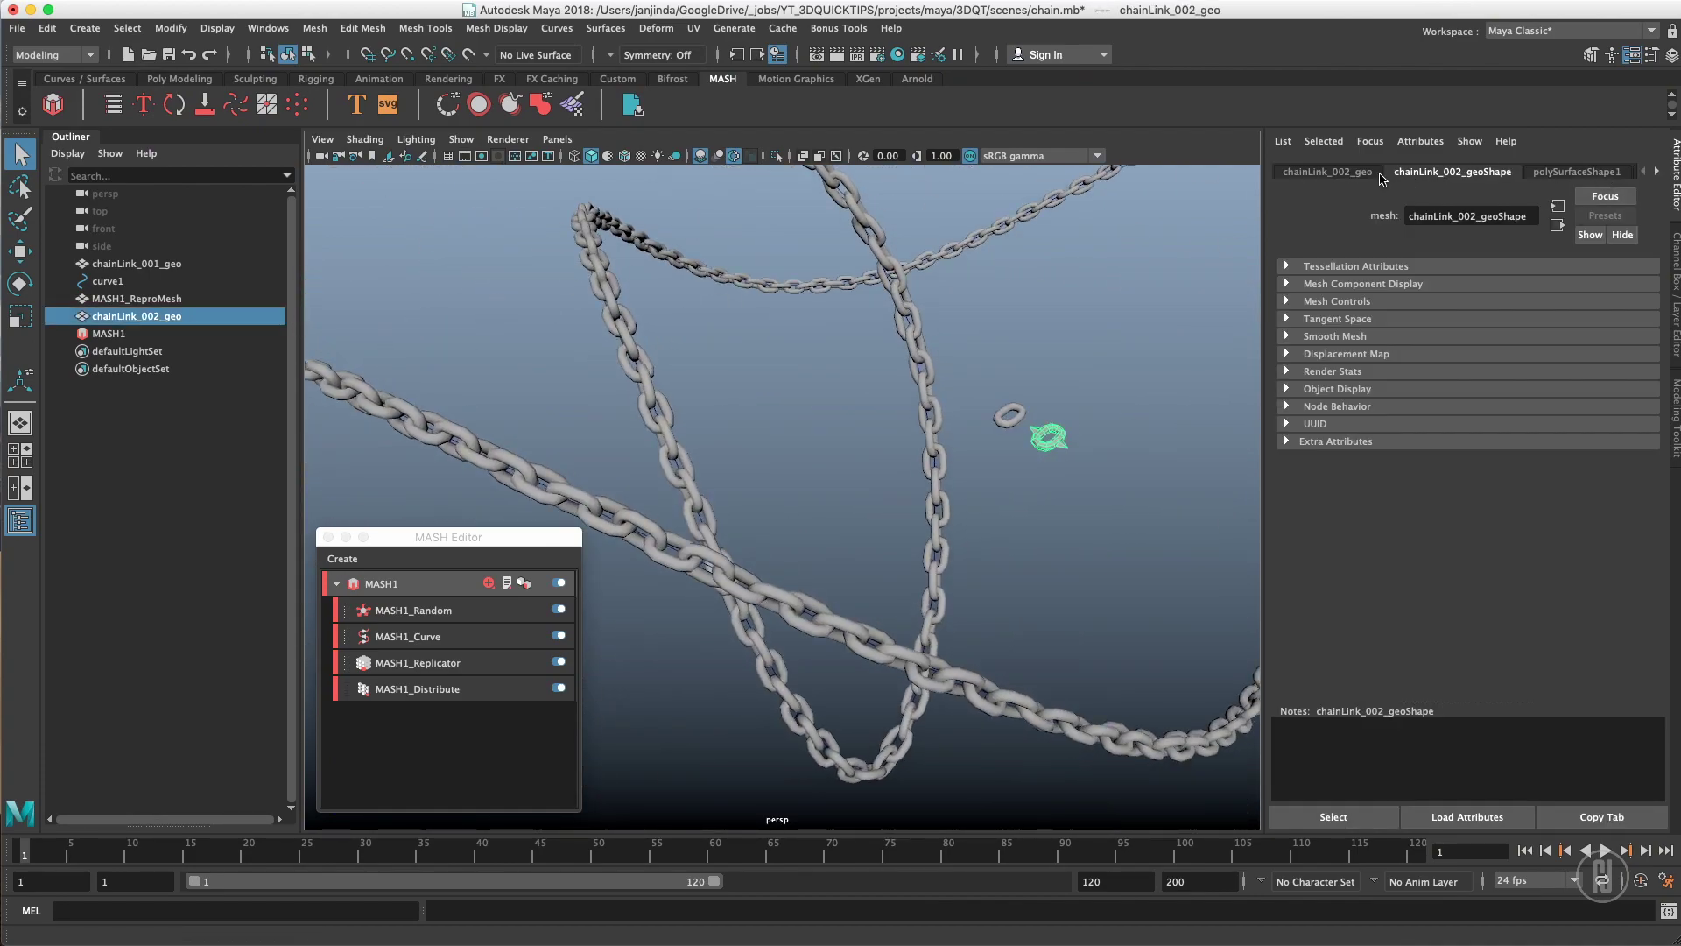
{"action": "left_click", "coordinate": [1356, 174]}
{"action": "left_click", "coordinate": [1562, 286]}
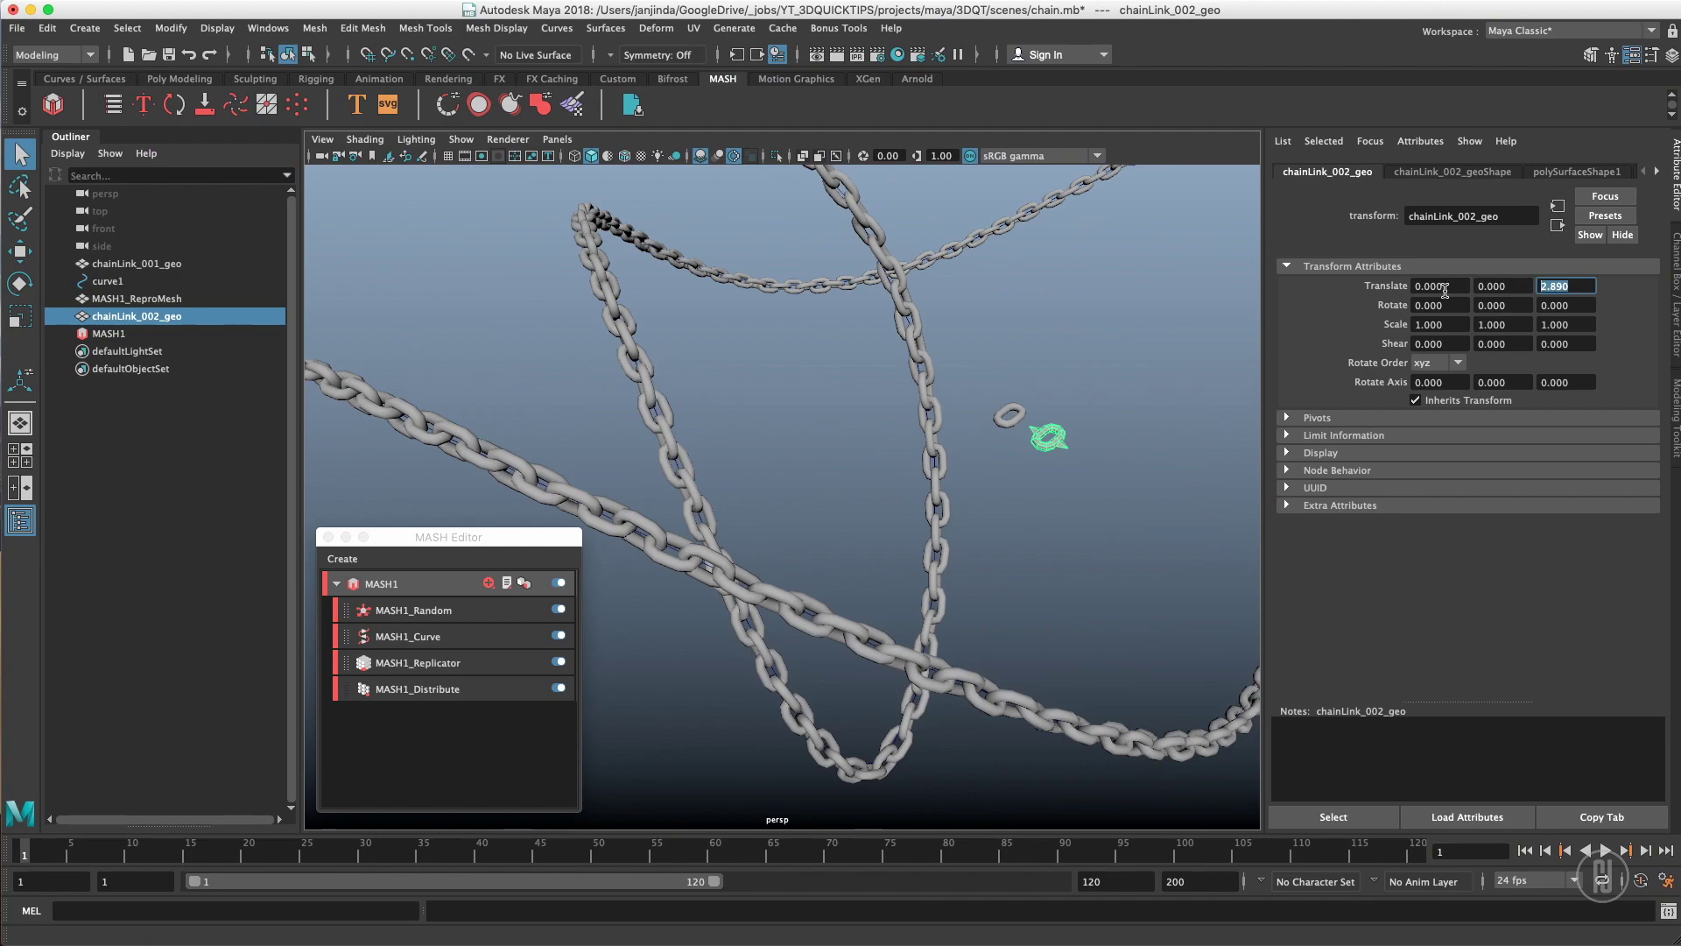
{"action": "type", "text": "0"}
{"action": "key", "text": "Return"}
{"action": "left_click", "coordinate": [1053, 368]}
{"action": "left_click_drag", "start_coordinate": [1059, 386], "coordinate": [952, 408], "text": "alt"}
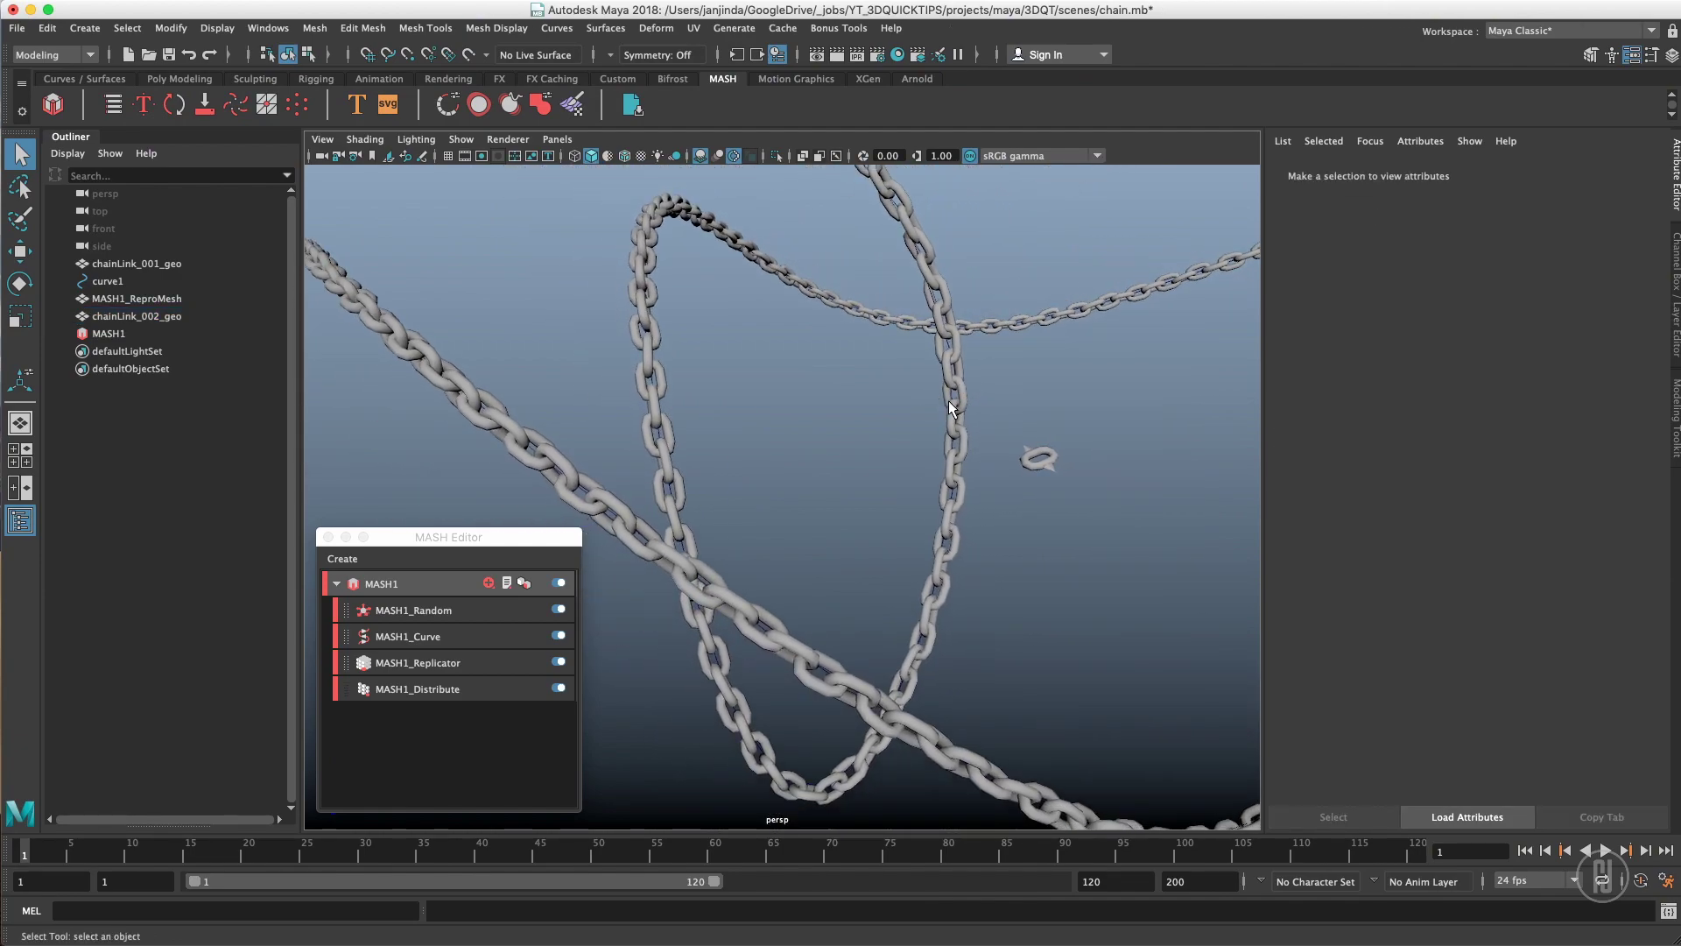
- Add chainLink_002_geo to the object list of the MASH1 Repro node
{"action": "left_click", "coordinate": [395, 590]}
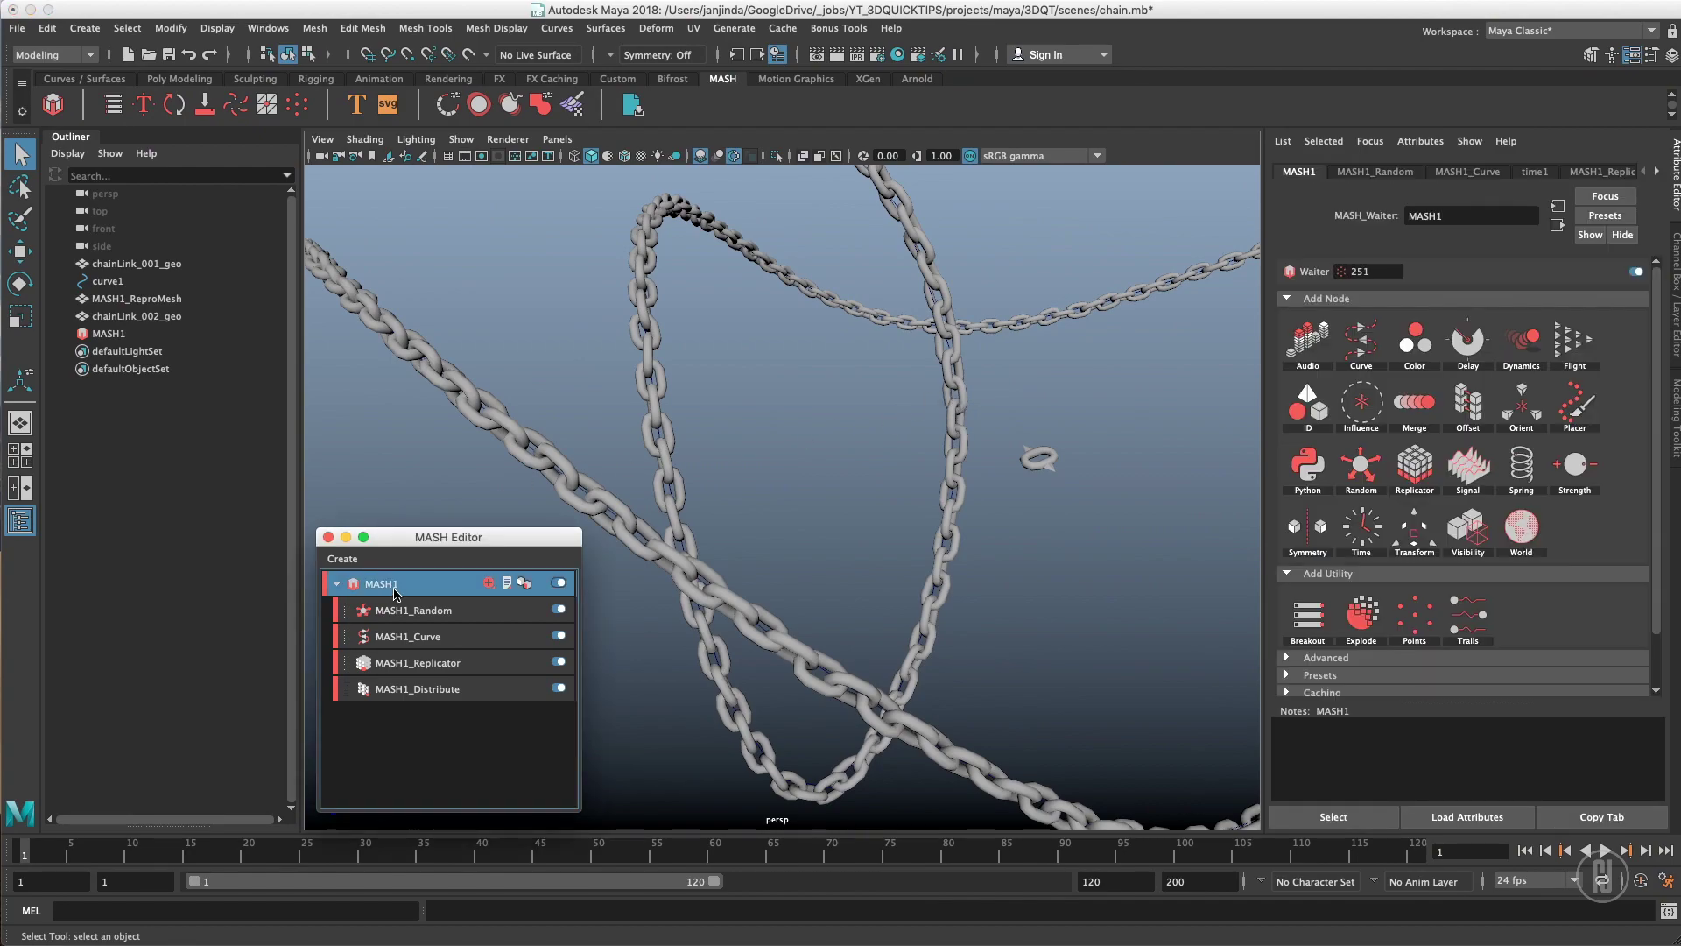
{"action": "left_click", "coordinate": [524, 584]}
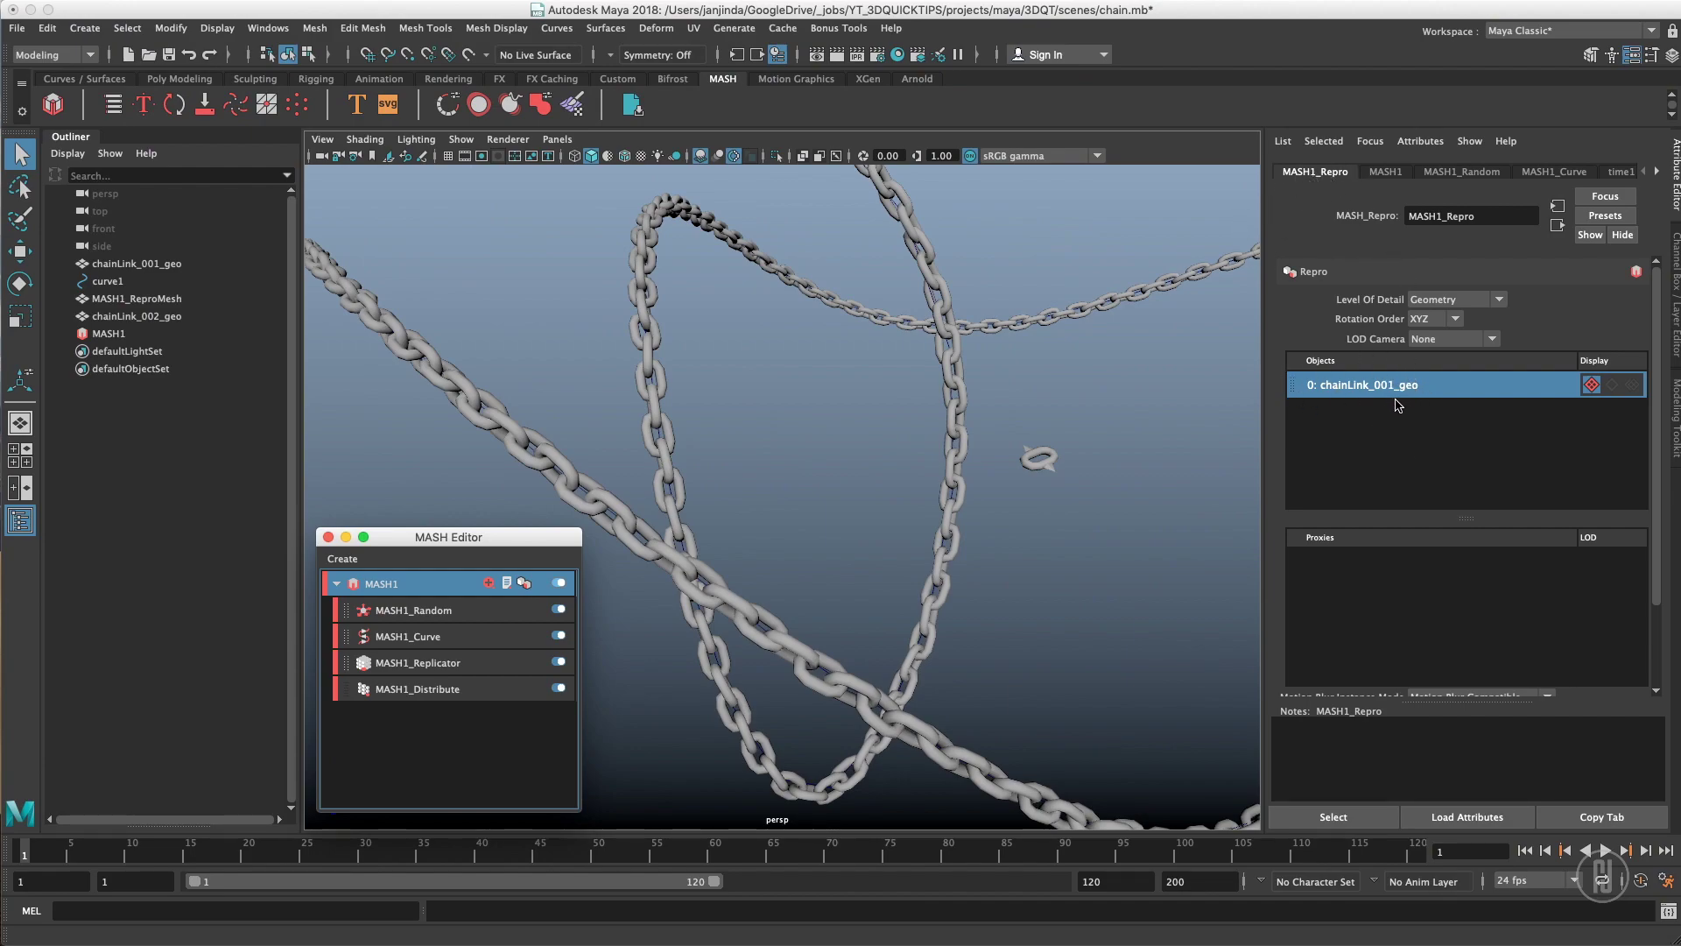
{"action": "left_click_drag", "start_coordinate": [140, 316], "coordinate": [1487, 450]}
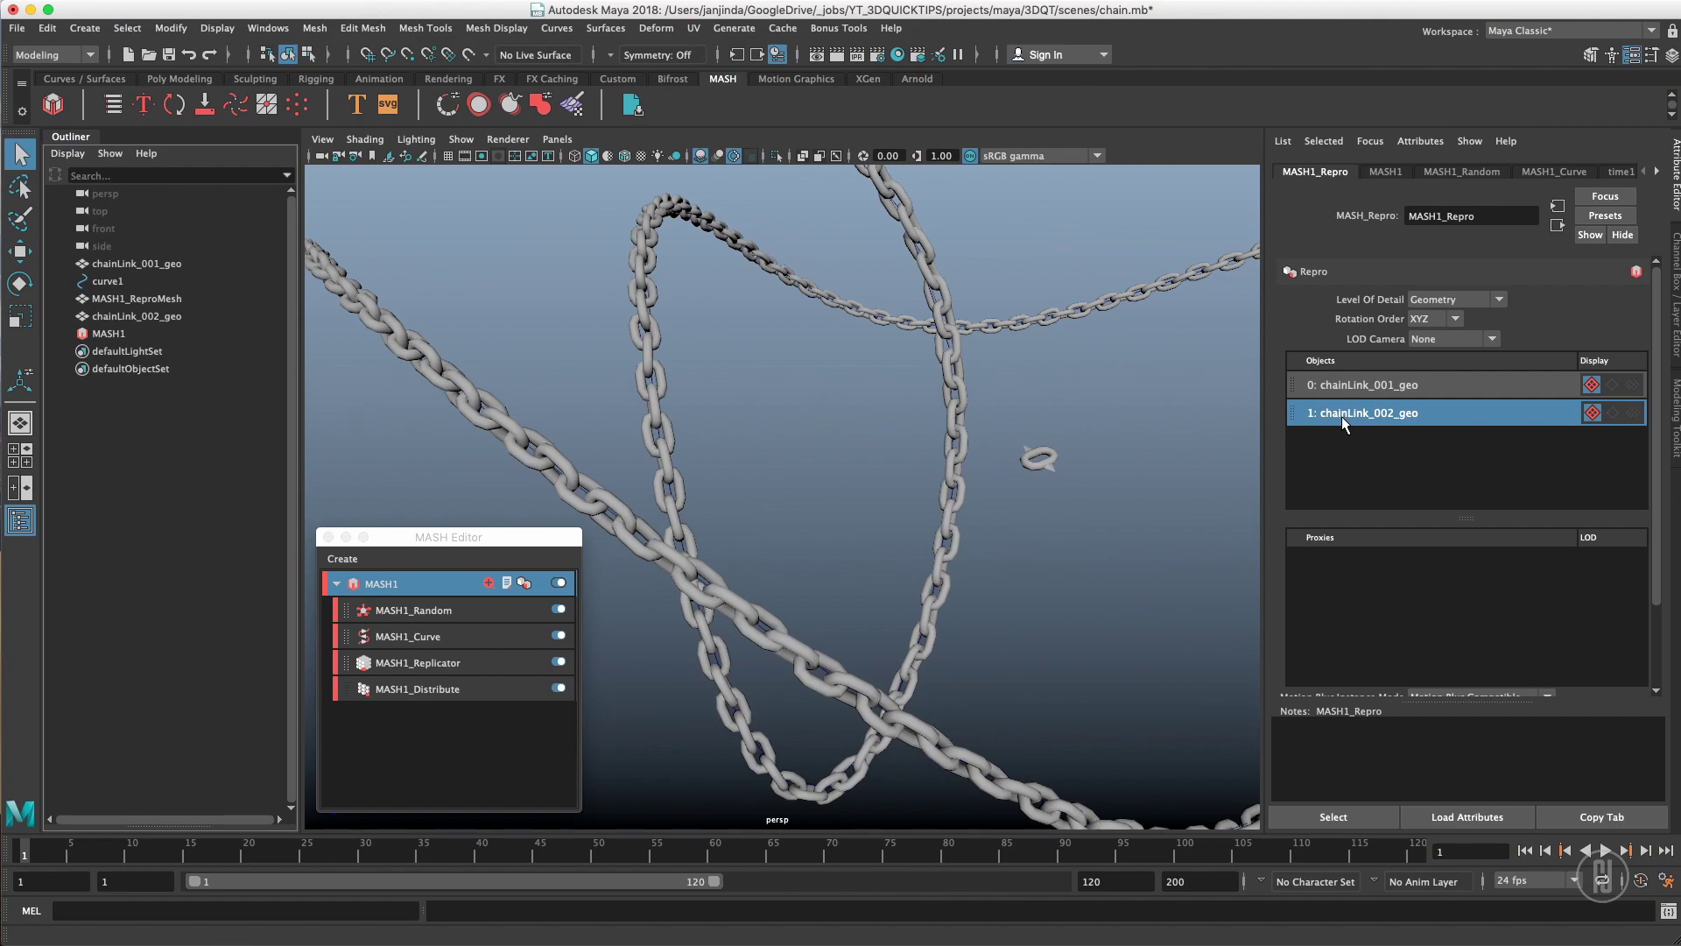
- Try chainLink_002_geo as the first Repro object, and return it to second place below chainLink_001_geo
{"action": "left_click_drag", "start_coordinate": [1344, 414], "coordinate": [1355, 382]}
{"action": "left_click_drag", "start_coordinate": [1073, 414], "coordinate": [925, 458], "text": "alt"}
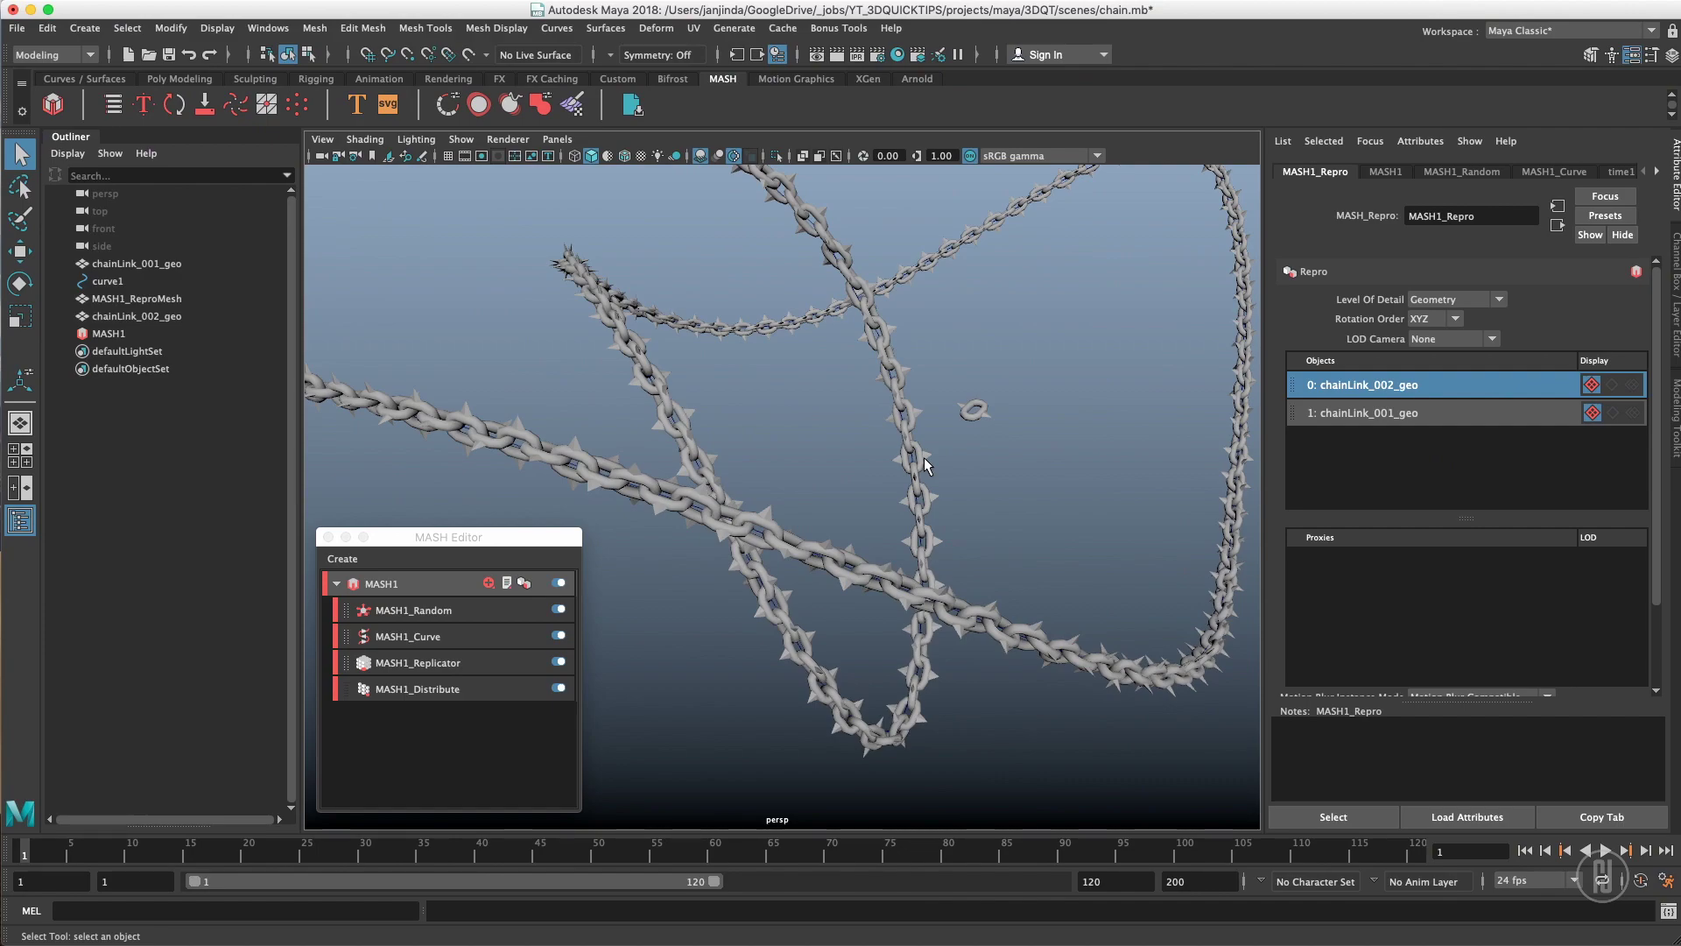
{"action": "scroll", "coordinate": [1657, 367], "scroll_direction": "down", "scroll_amount": 3}
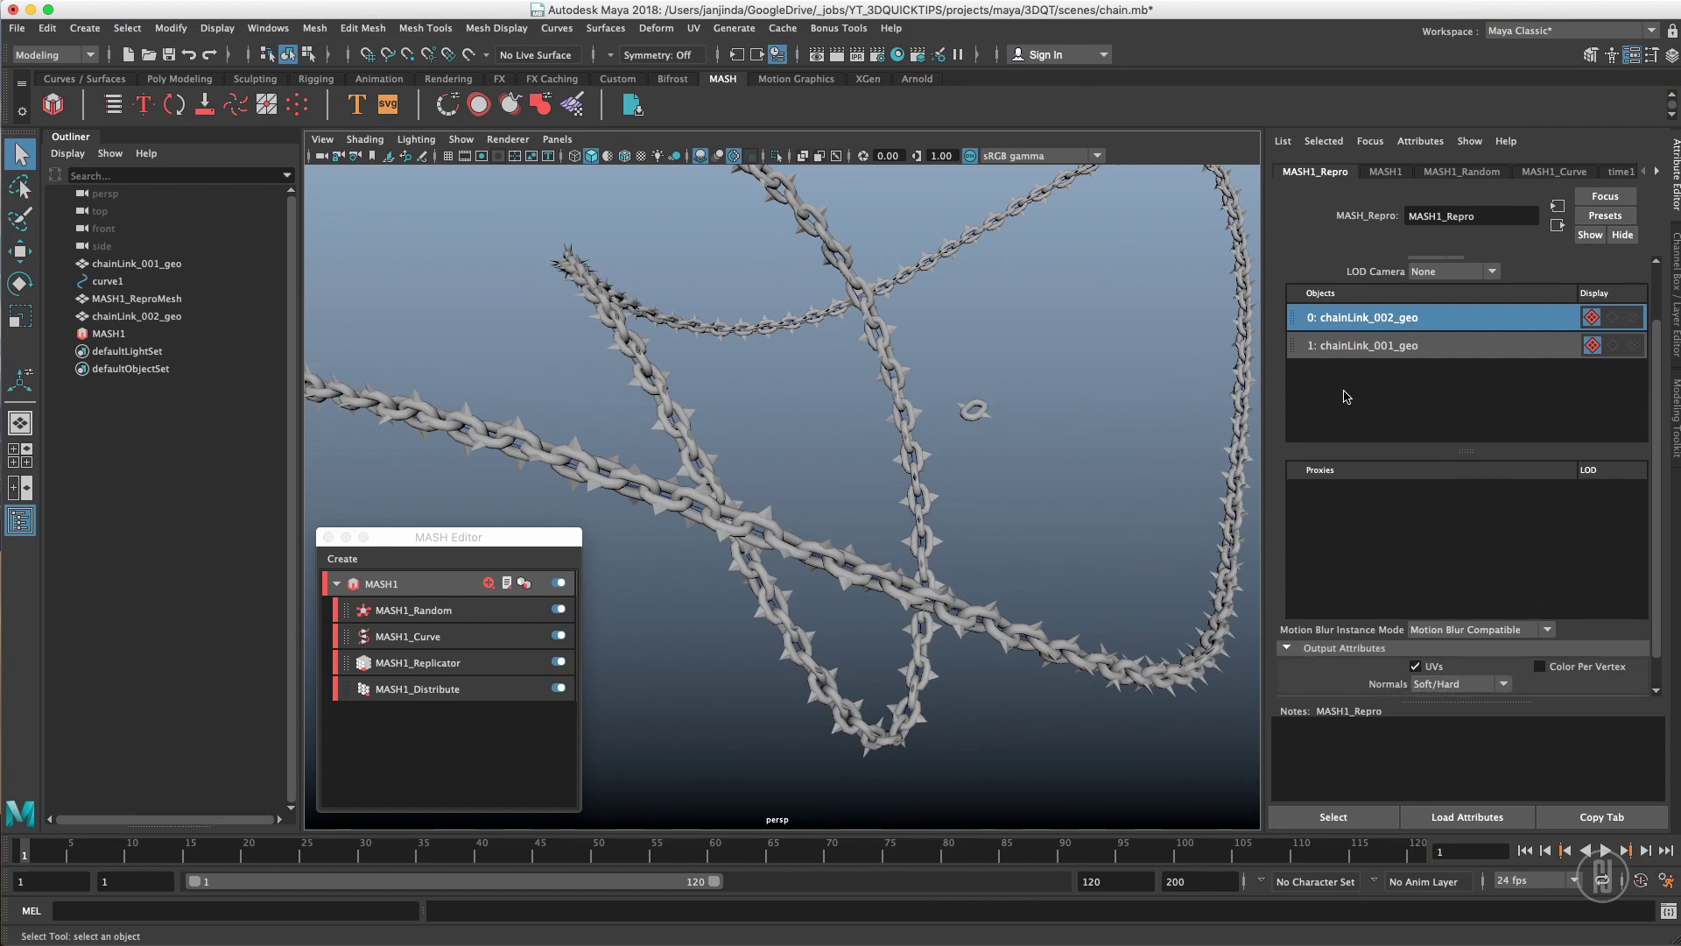
{"action": "left_click_drag", "start_coordinate": [1373, 317], "coordinate": [1362, 394]}
{"action": "left_click_drag", "start_coordinate": [833, 402], "coordinate": [858, 499], "text": "alt"}
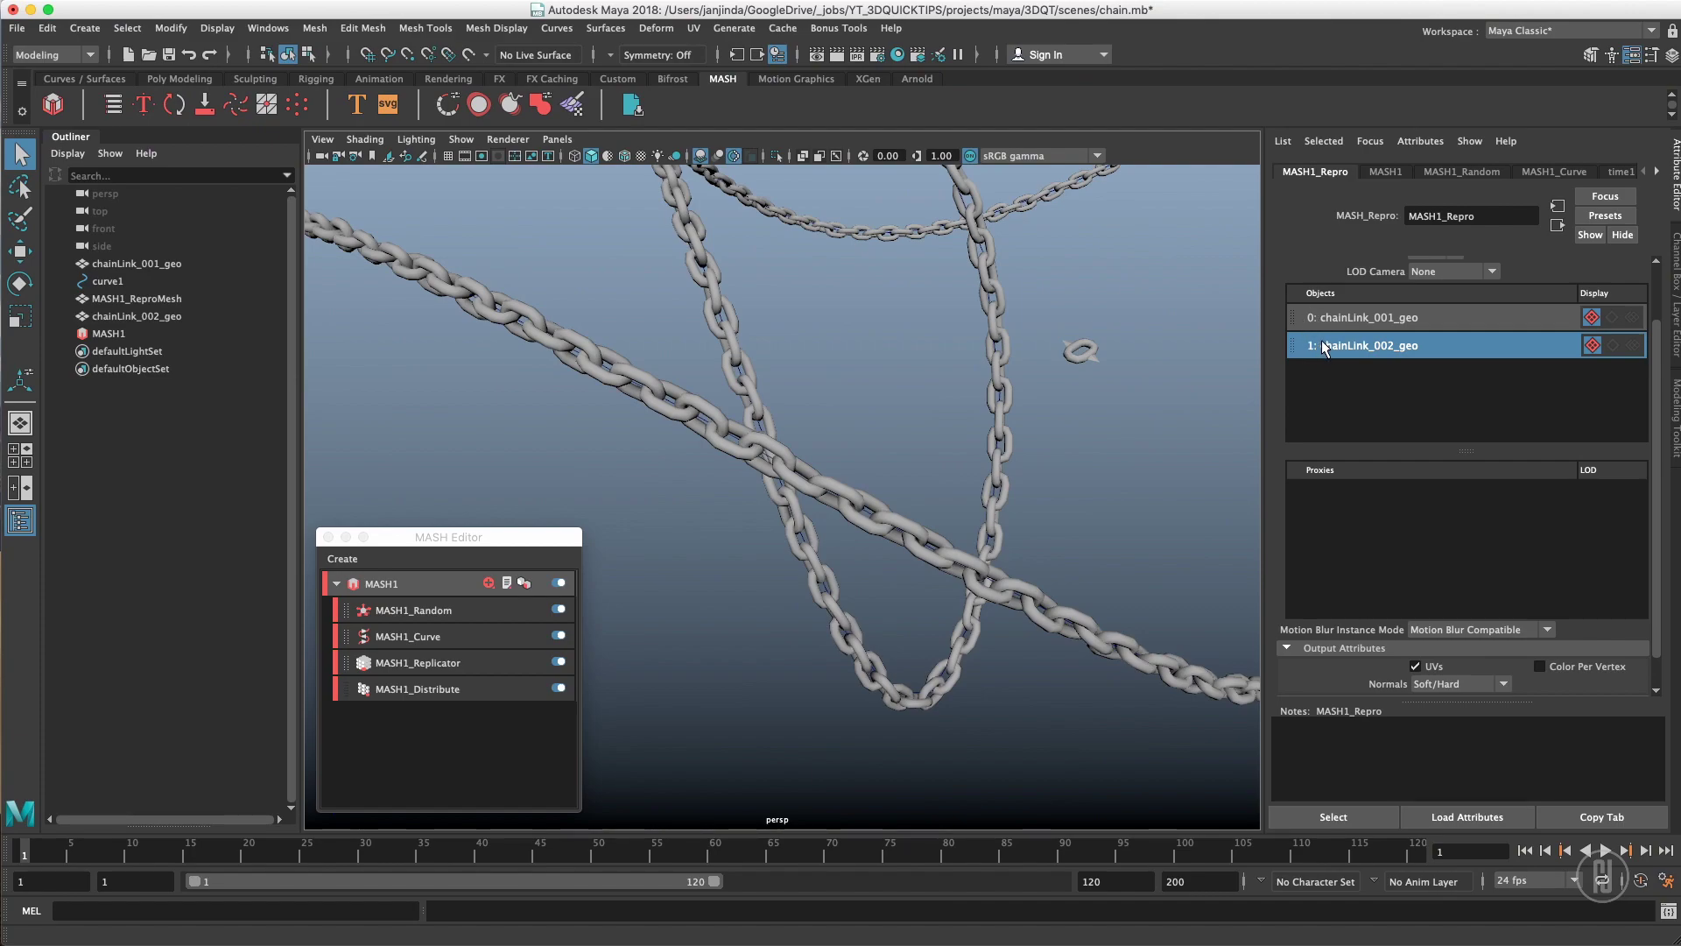
- Add an ID node to the MASH1 network and set its ID Count to 4
{"action": "left_click", "coordinate": [449, 611]}
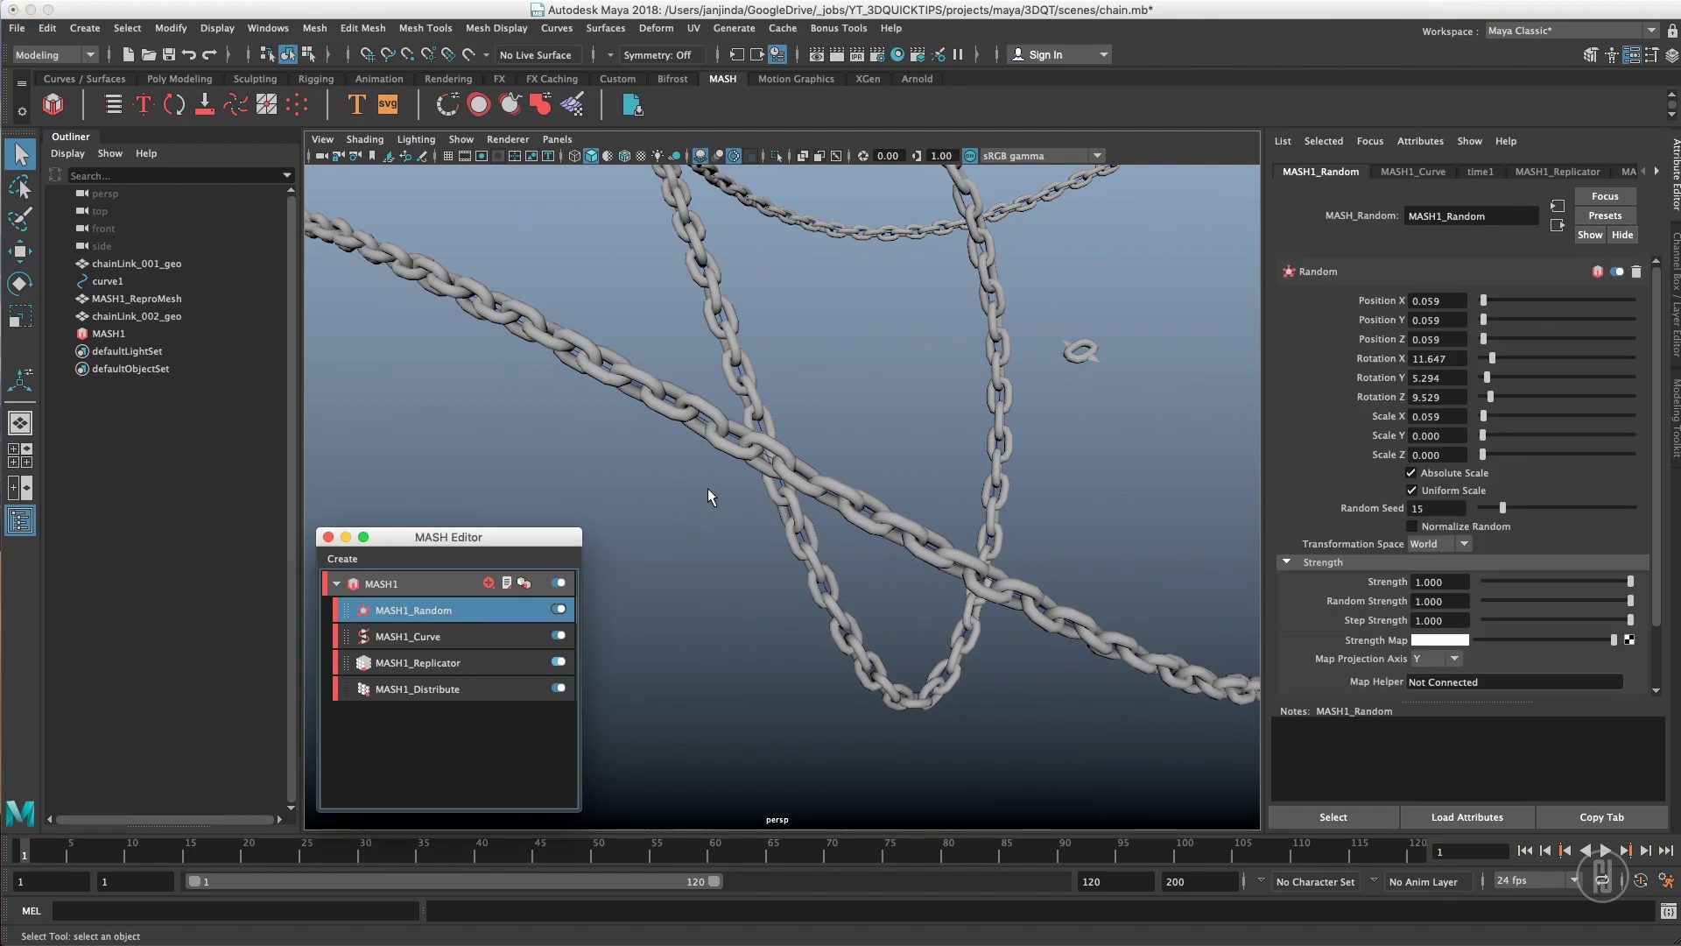
{"action": "left_click", "coordinate": [486, 587]}
{"action": "left_click", "coordinate": [488, 584]}
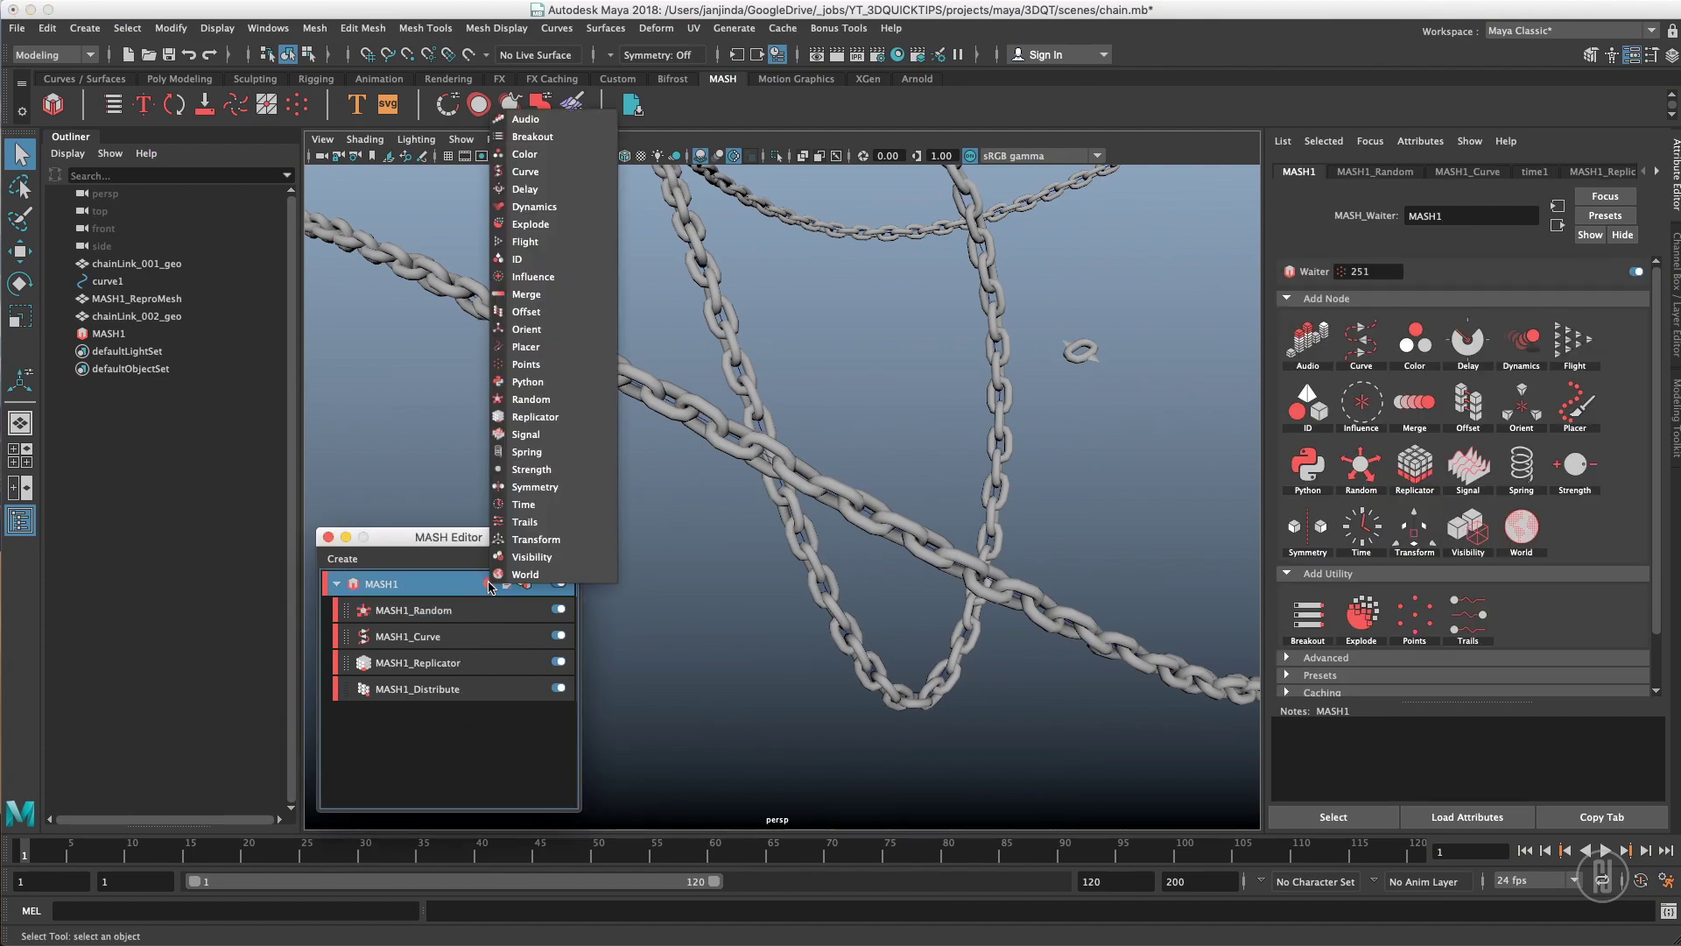
{"action": "left_click", "coordinate": [521, 263]}
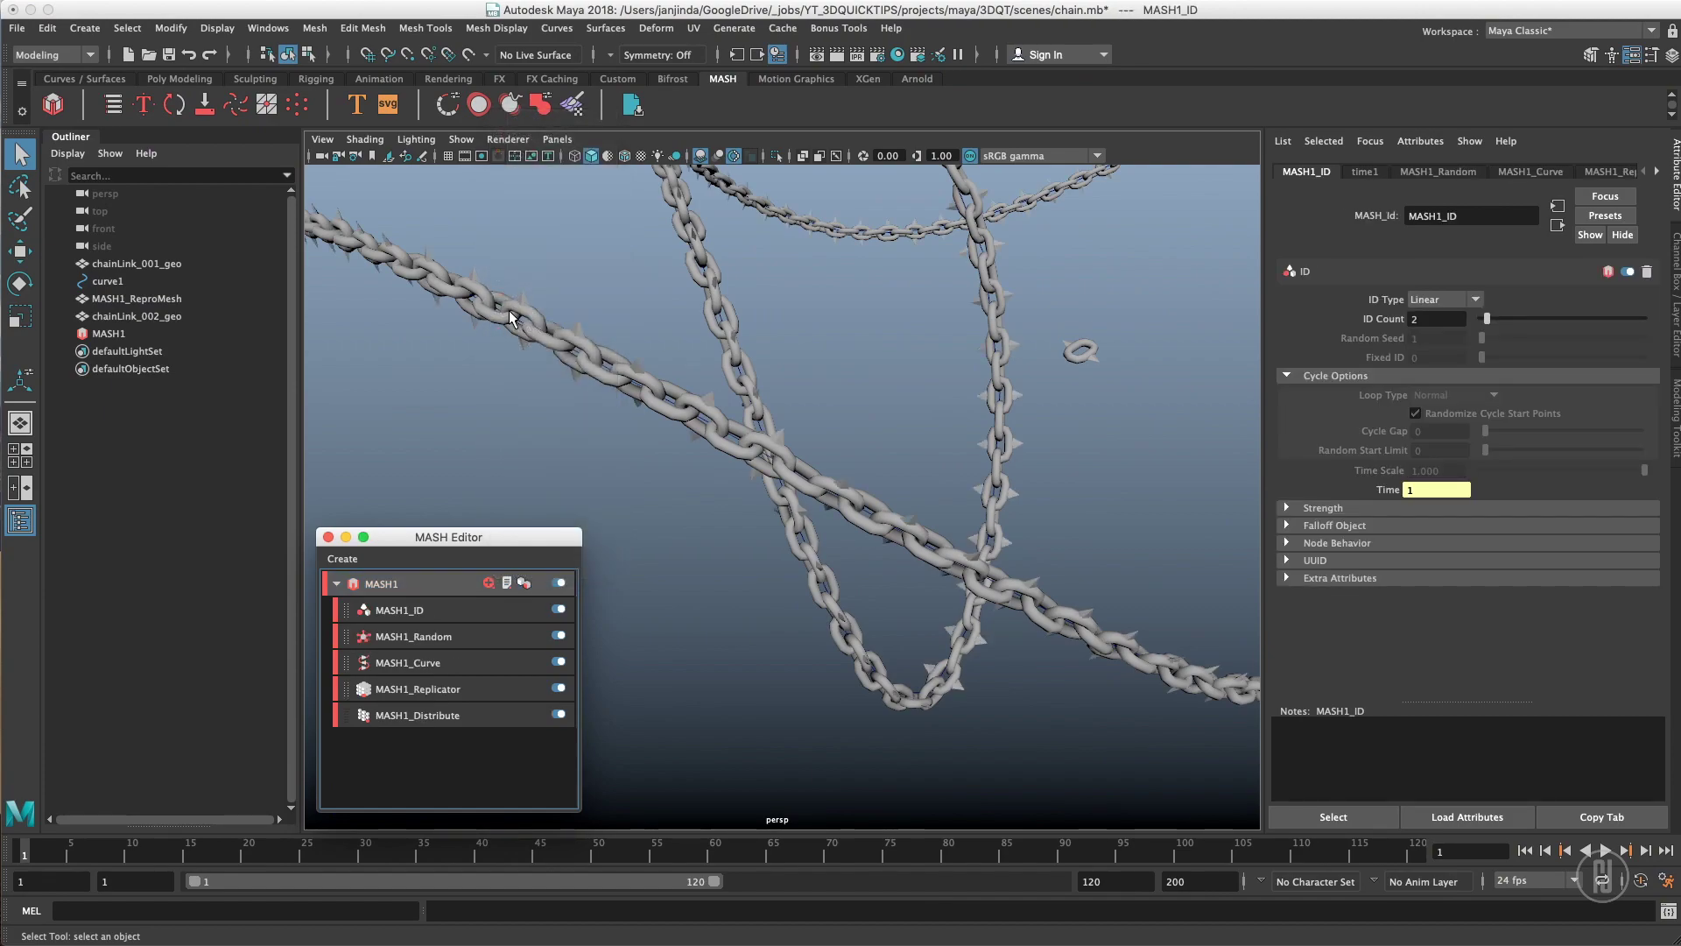
{"action": "left_click_drag", "start_coordinate": [525, 307], "coordinate": [725, 329], "text": "alt"}
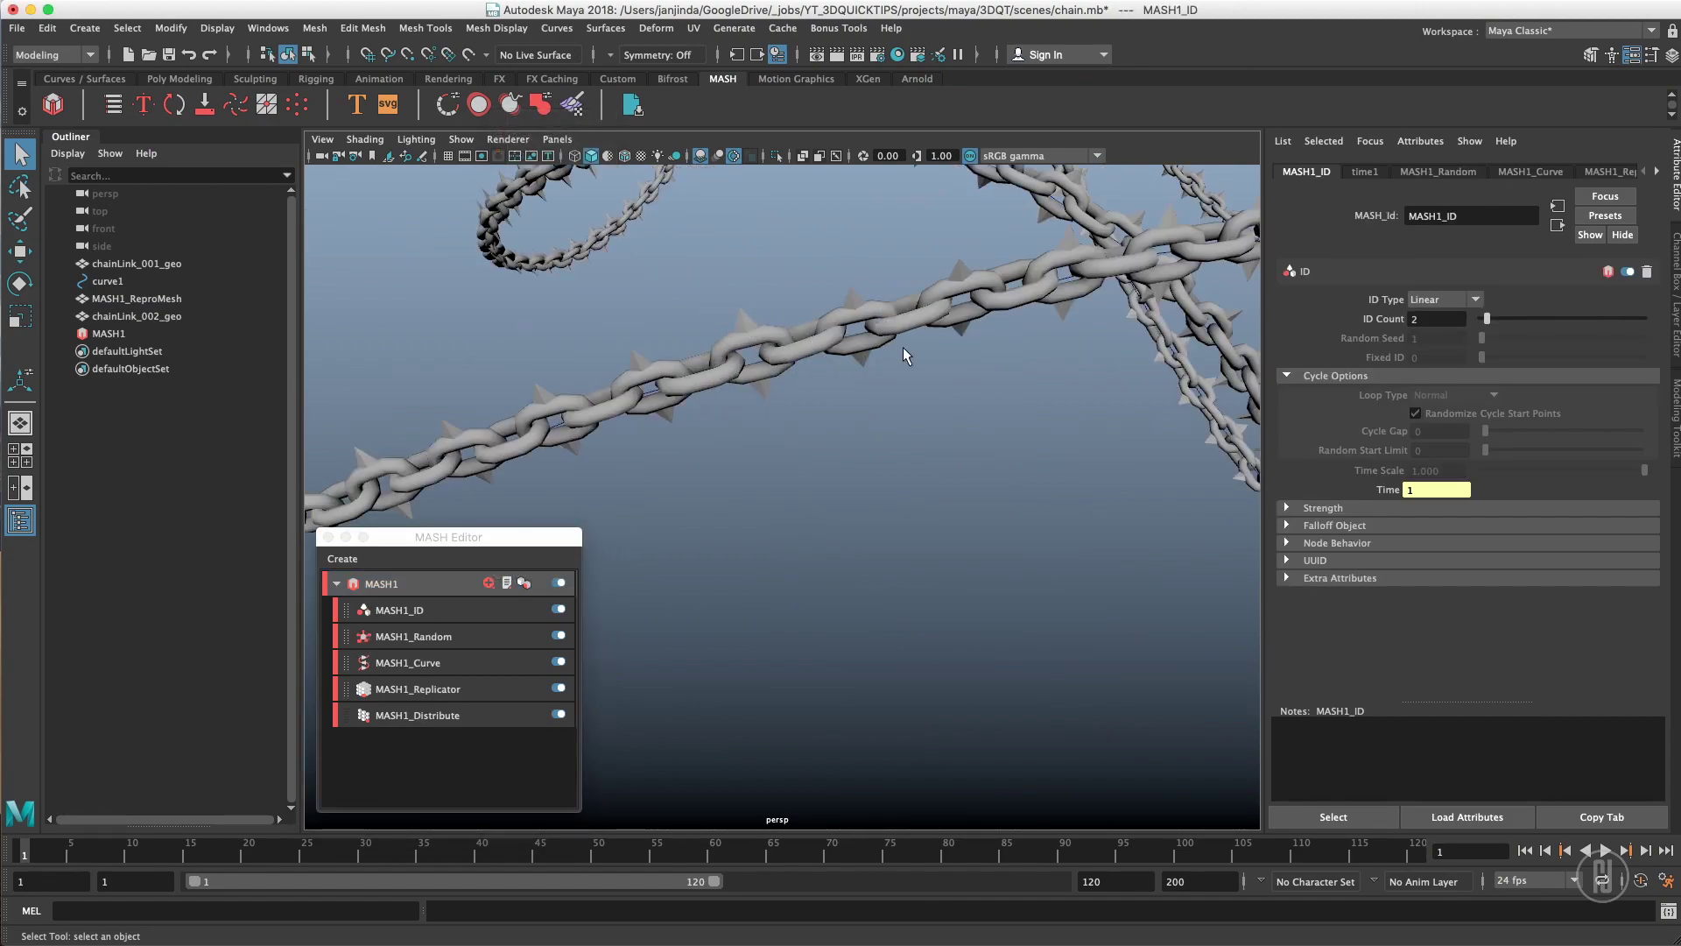
{"action": "left_click_drag", "start_coordinate": [953, 287], "coordinate": [959, 333], "text": "alt"}
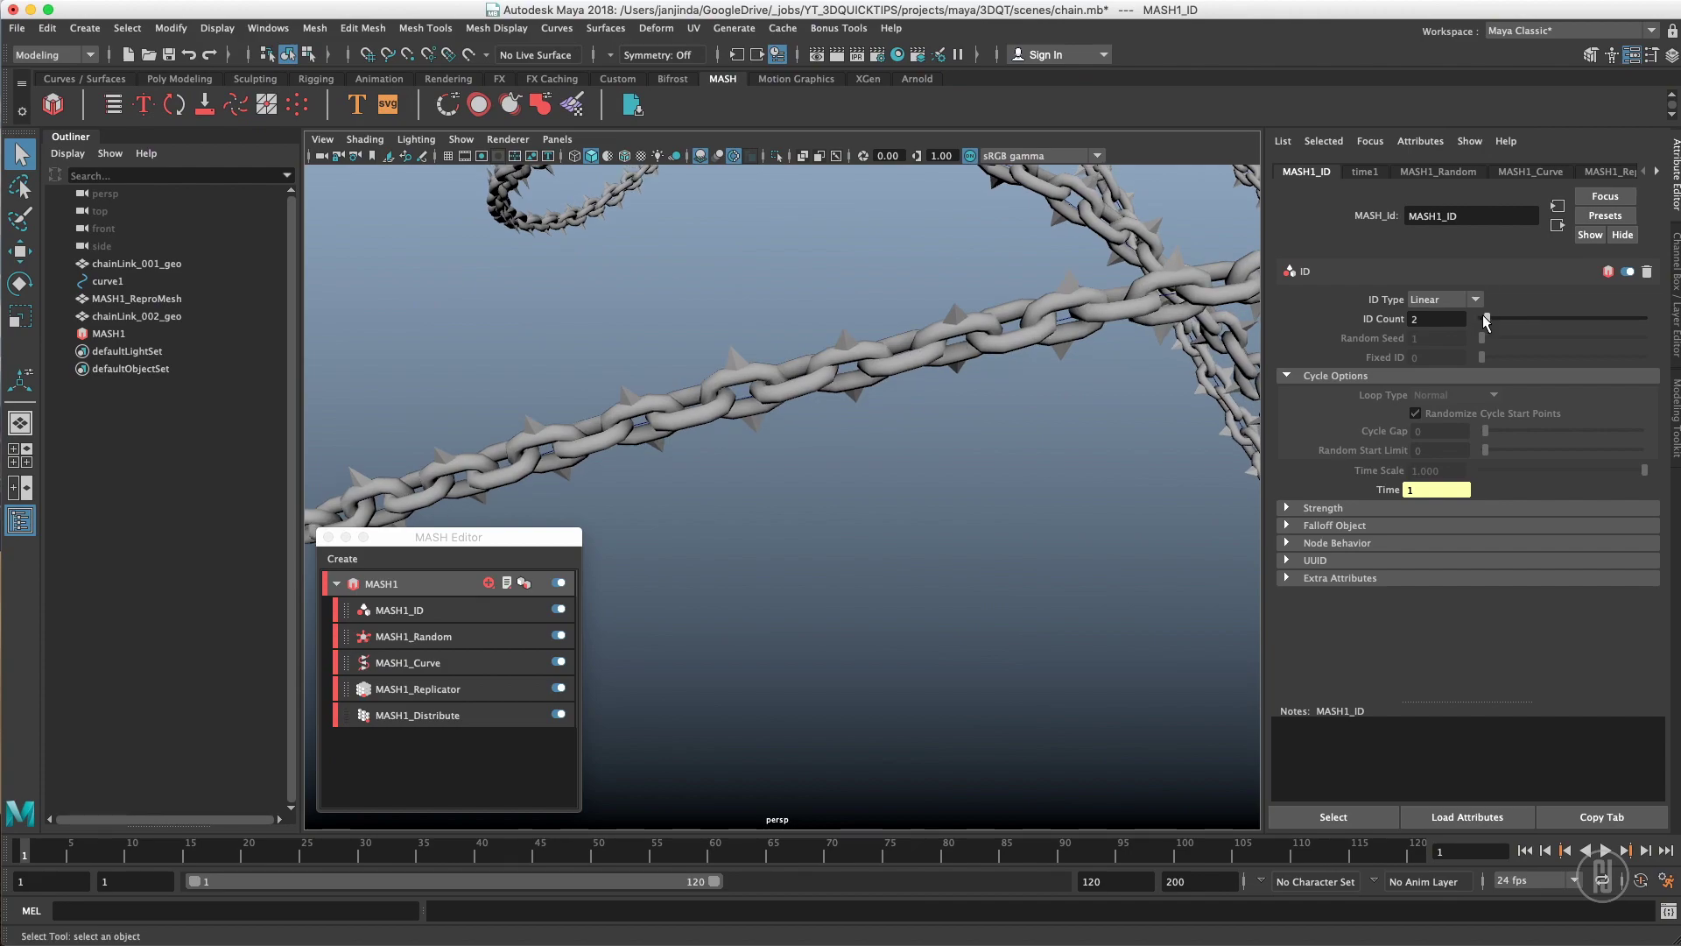
{"action": "left_click_drag", "start_coordinate": [1492, 316], "coordinate": [1495, 316]}
{"action": "left_click_drag", "start_coordinate": [896, 403], "coordinate": [871, 341], "text": "alt"}
{"action": "mouse_move", "coordinate": [777, 386]}
{"action": "left_mouse_down", "text": "alt"}
{"action": "mouse_move", "coordinate": [811, 405]}
{"action": "mouse_move", "coordinate": [801, 384]}
{"action": "mouse_move", "coordinate": [824, 441]}
{"action": "mouse_move", "coordinate": [799, 465]}
{"action": "mouse_move", "coordinate": [788, 406]}
{"action": "left_mouse_up", "text": "alt"}
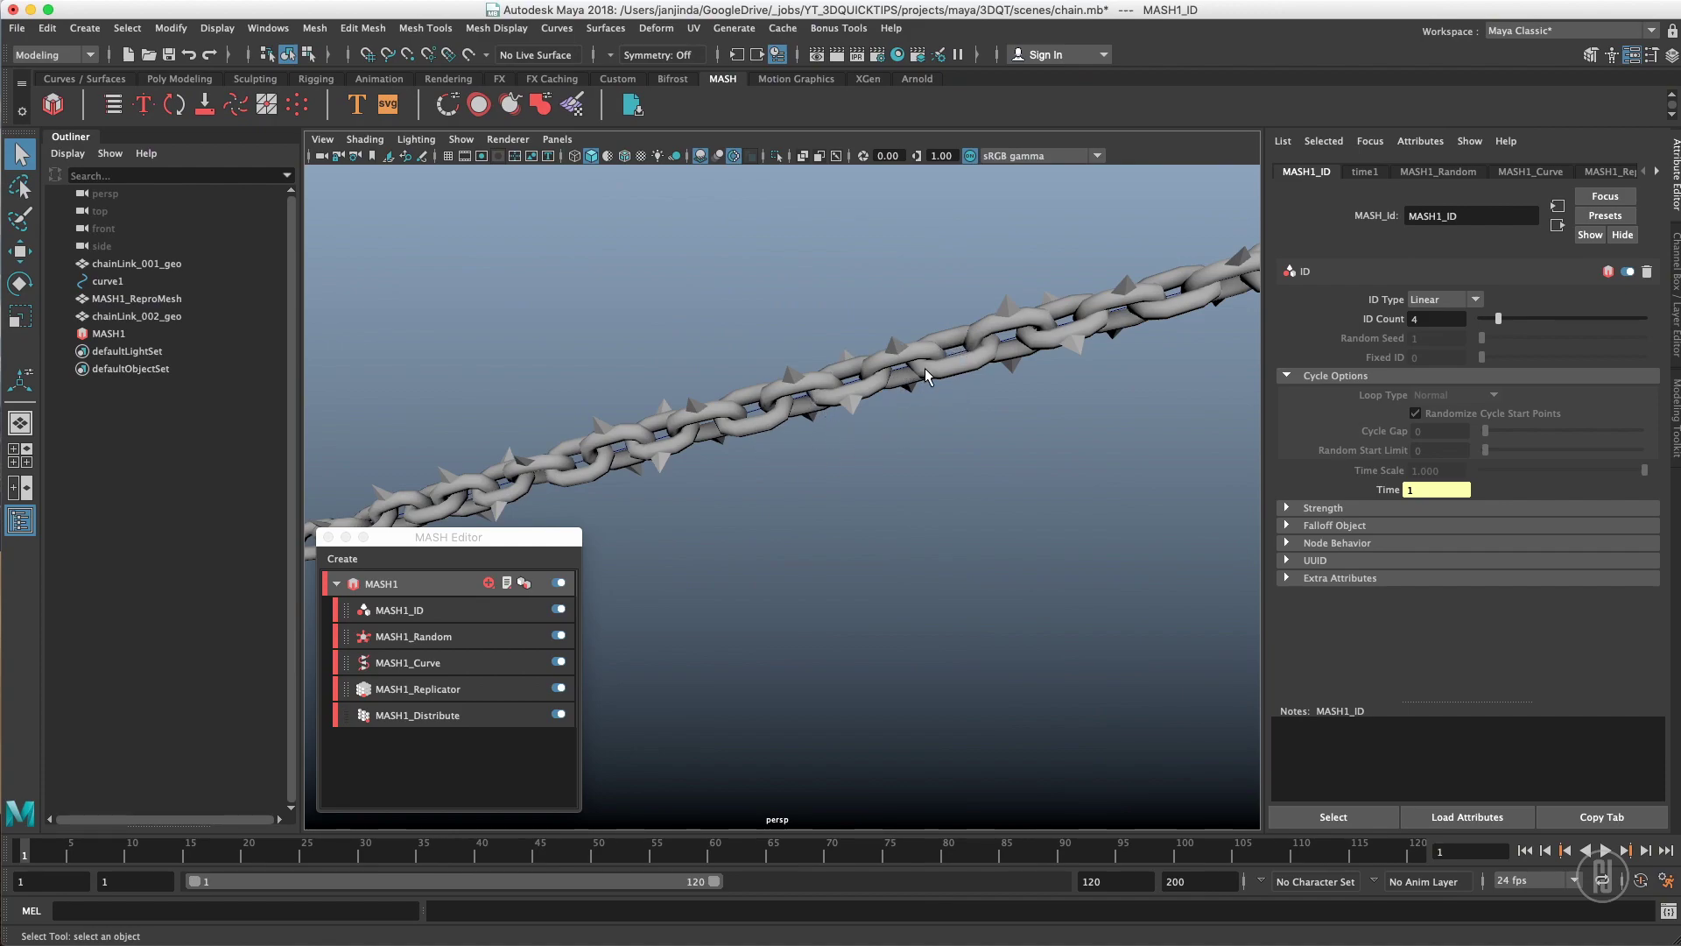
- Reorder the Repro objects so chainLink_002_geo comes first, above chainLink_001_geo
{"action": "left_click", "coordinate": [1429, 318]}
{"action": "left_click", "coordinate": [525, 588]}
{"action": "left_click", "coordinate": [526, 583]}
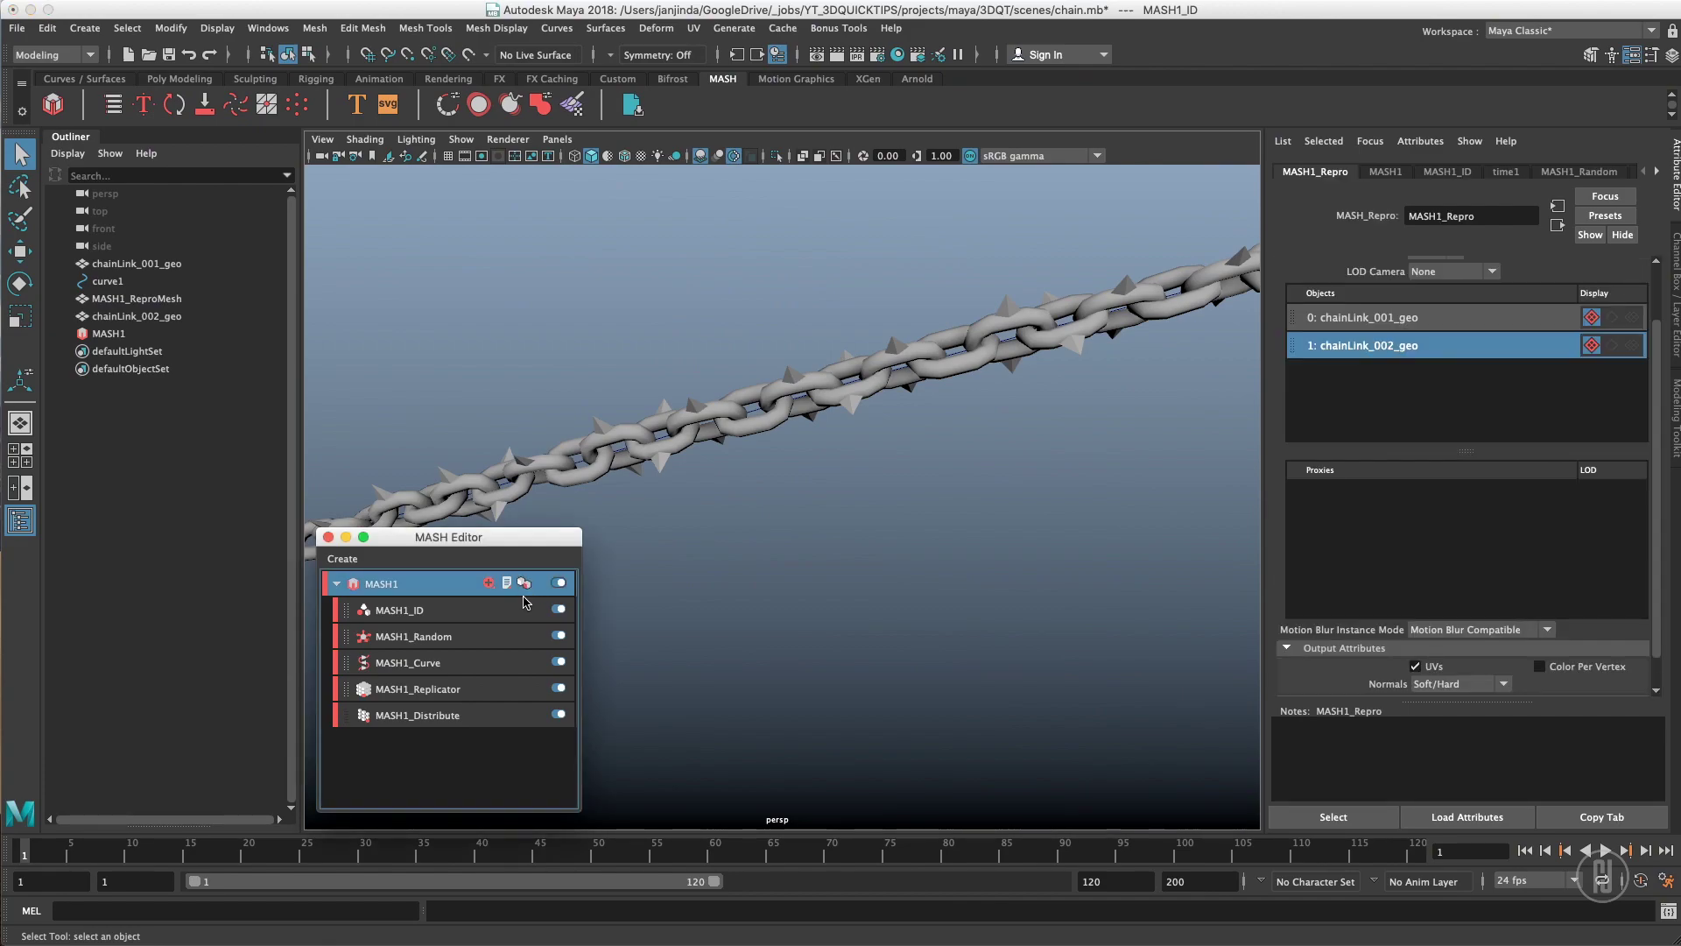
{"action": "left_click_drag", "start_coordinate": [1353, 347], "coordinate": [1366, 270]}
{"action": "left_click", "coordinate": [901, 466]}
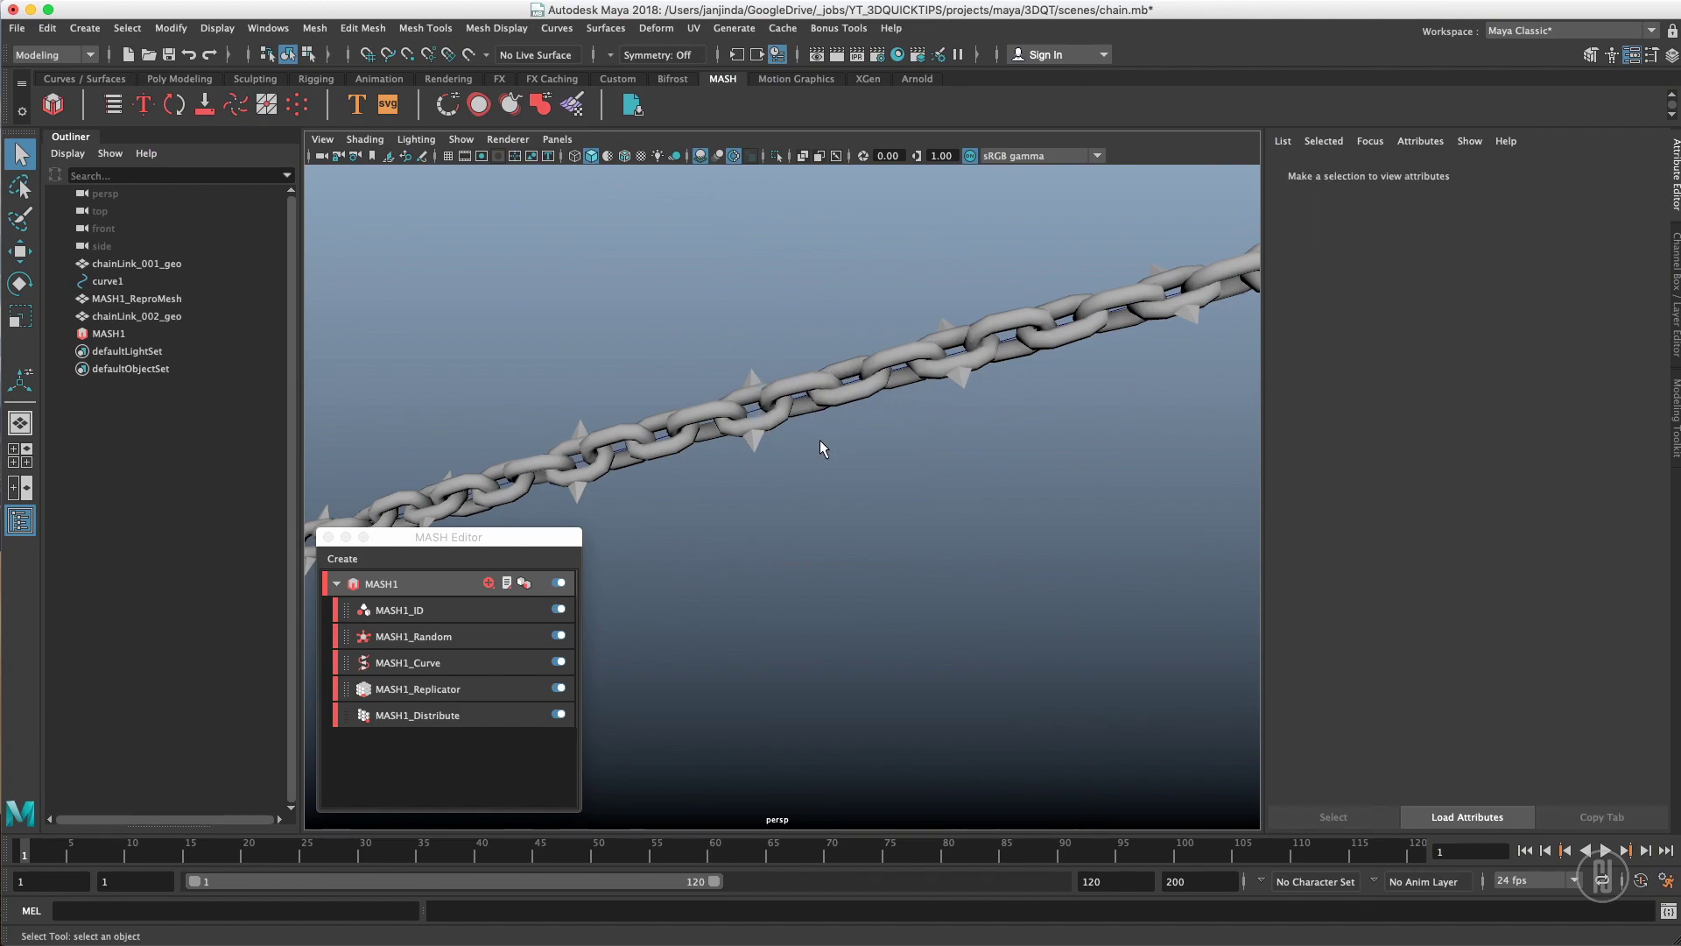
- Set the ID node's ID Count to 6 to space the spiked links farther apart
{"action": "left_click", "coordinate": [440, 618]}
{"action": "left_click_drag", "start_coordinate": [877, 478], "coordinate": [854, 385], "text": "alt"}
{"action": "mouse_move", "coordinate": [1499, 319]}
{"action": "left_mouse_down"}
{"action": "mouse_move", "coordinate": [1557, 320]}
{"action": "mouse_move", "coordinate": [1508, 321]}
{"action": "left_mouse_up"}
{"action": "left_click_drag", "start_coordinate": [893, 435], "coordinate": [999, 390], "text": "alt"}
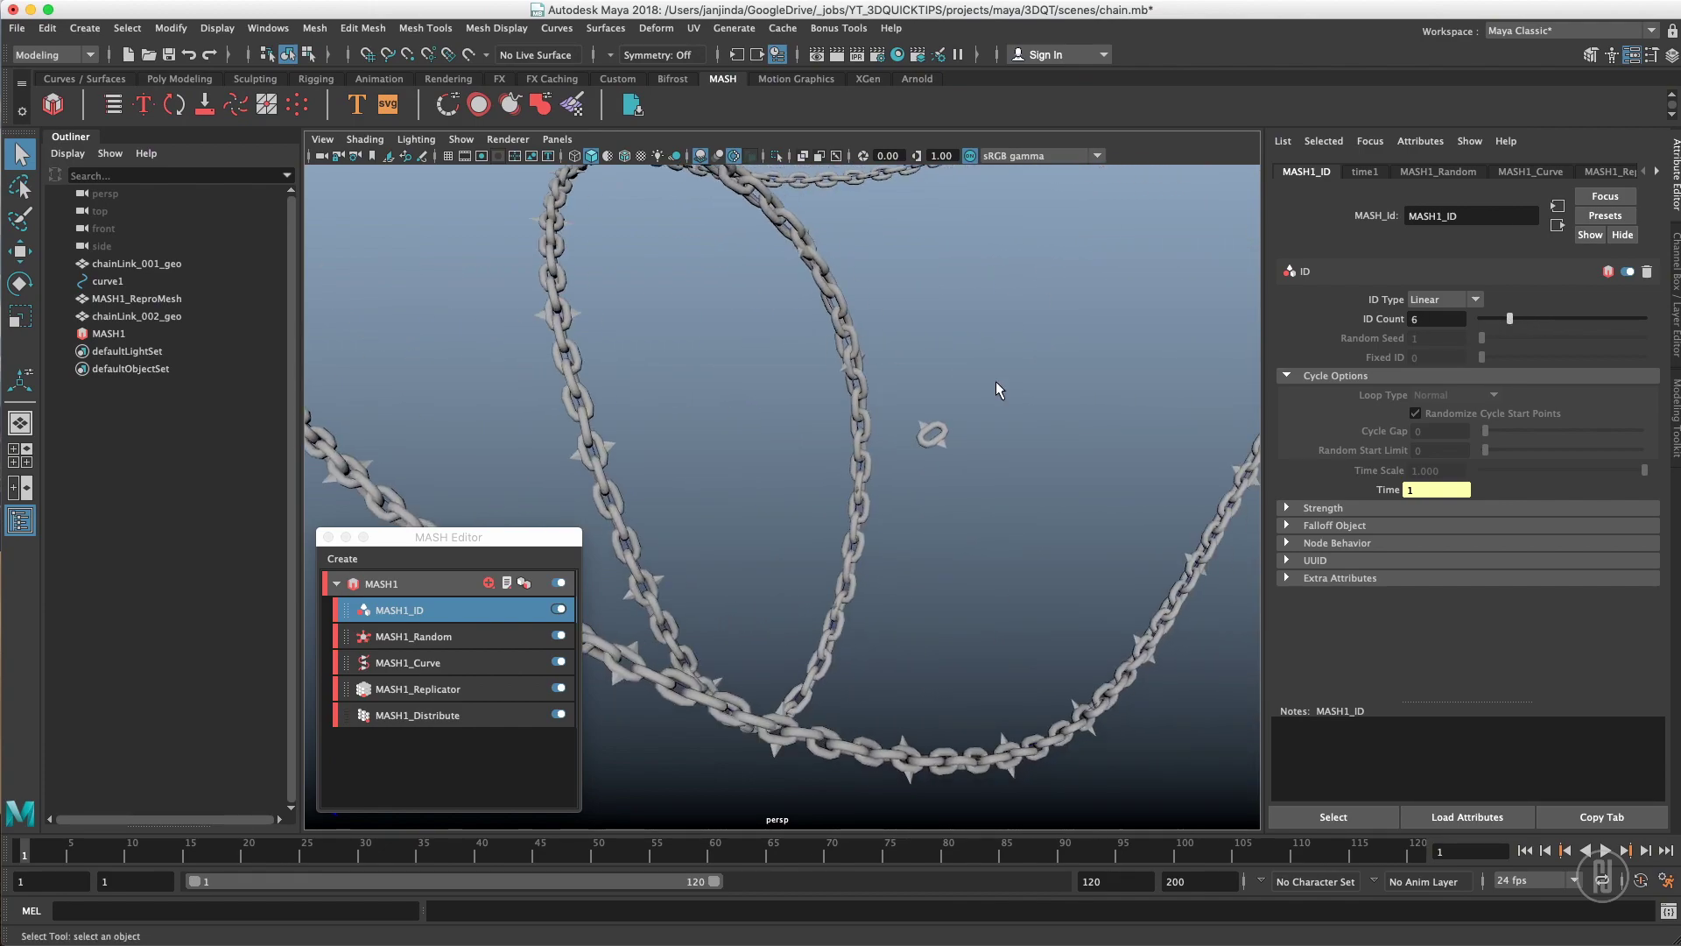
- Lengthen the spikes of the source link chainLink_002_geo by moving their tip vertices outward
{"action": "left_click", "coordinate": [945, 442]}
{"action": "key", "text": "F9"}
{"action": "key", "text": "w"}
{"action": "left_click_drag", "start_coordinate": [978, 479], "coordinate": [974, 475]}
{"action": "left_click_drag", "start_coordinate": [906, 396], "coordinate": [934, 436]}
{"action": "key", "text": "q"}
{"action": "right_click_drag", "start_coordinate": [934, 436], "coordinate": [1018, 382]}
{"action": "left_click", "coordinate": [930, 469]}
{"action": "left_click_drag", "start_coordinate": [930, 469], "coordinate": [795, 409], "text": "alt"}
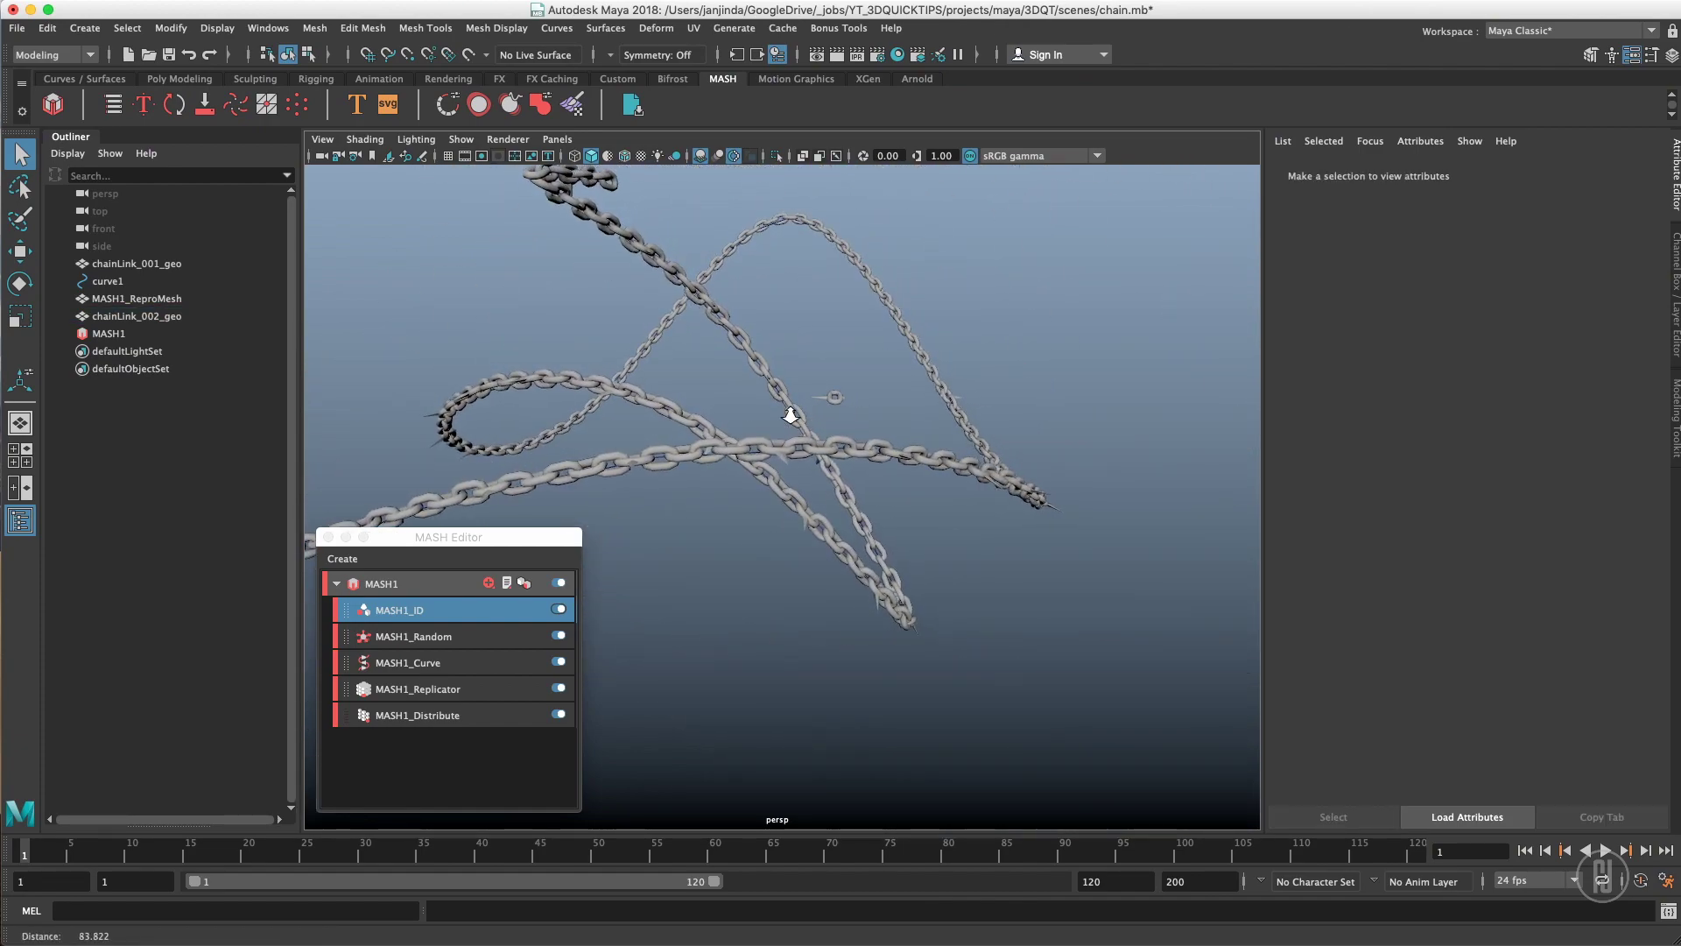
- Reshape the chain's path by moving control vertex cv[7] of curve1
{"action": "middle_click_drag", "start_coordinate": [794, 409], "coordinate": [926, 423], "text": "alt"}
{"action": "left_click", "coordinate": [754, 336]}
{"action": "right_click_drag", "start_coordinate": [715, 307], "coordinate": [581, 309]}
{"action": "left_click_drag", "start_coordinate": [892, 279], "coordinate": [736, 429]}
{"action": "key", "text": "w"}
{"action": "key", "text": "q"}
{"action": "left_click_drag", "start_coordinate": [1043, 377], "coordinate": [827, 416], "text": "alt"}
{"action": "right_click_drag", "start_coordinate": [827, 416], "coordinate": [1079, 275]}
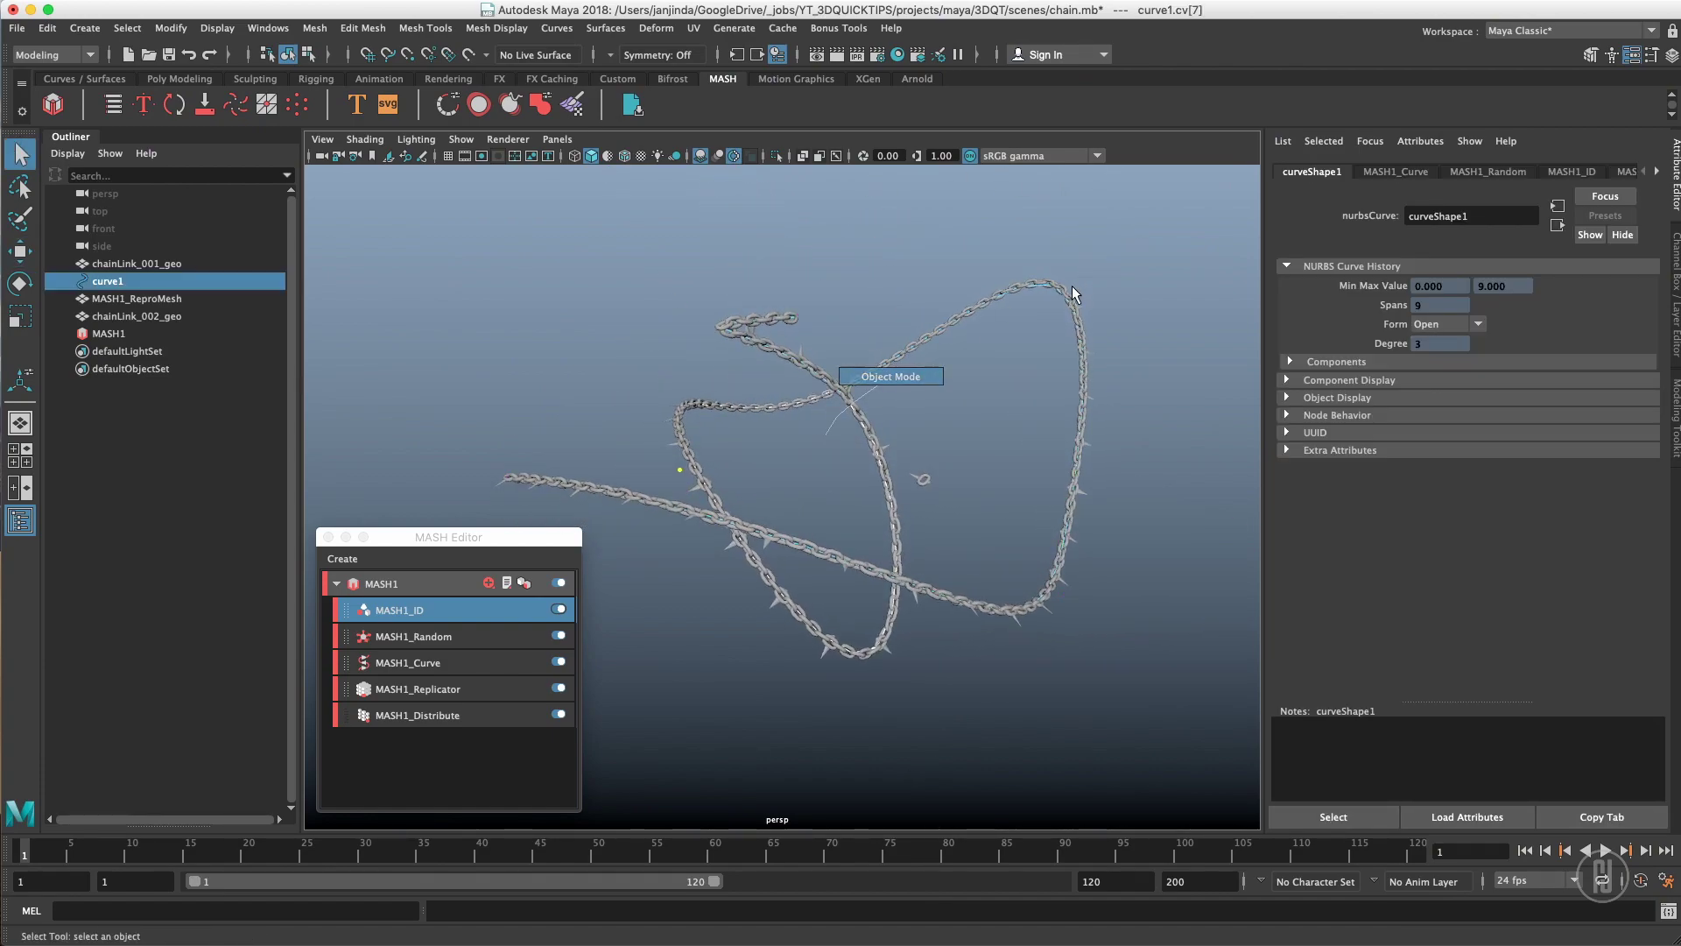
{"action": "left_click", "coordinate": [998, 386]}
{"action": "left_click_drag", "start_coordinate": [987, 403], "coordinate": [1020, 438], "text": "alt"}
{"action": "right_click_drag", "start_coordinate": [1020, 438], "coordinate": [1110, 387], "text": "alt"}
{"action": "left_click_drag", "start_coordinate": [1110, 387], "coordinate": [1043, 396], "text": "alt"}
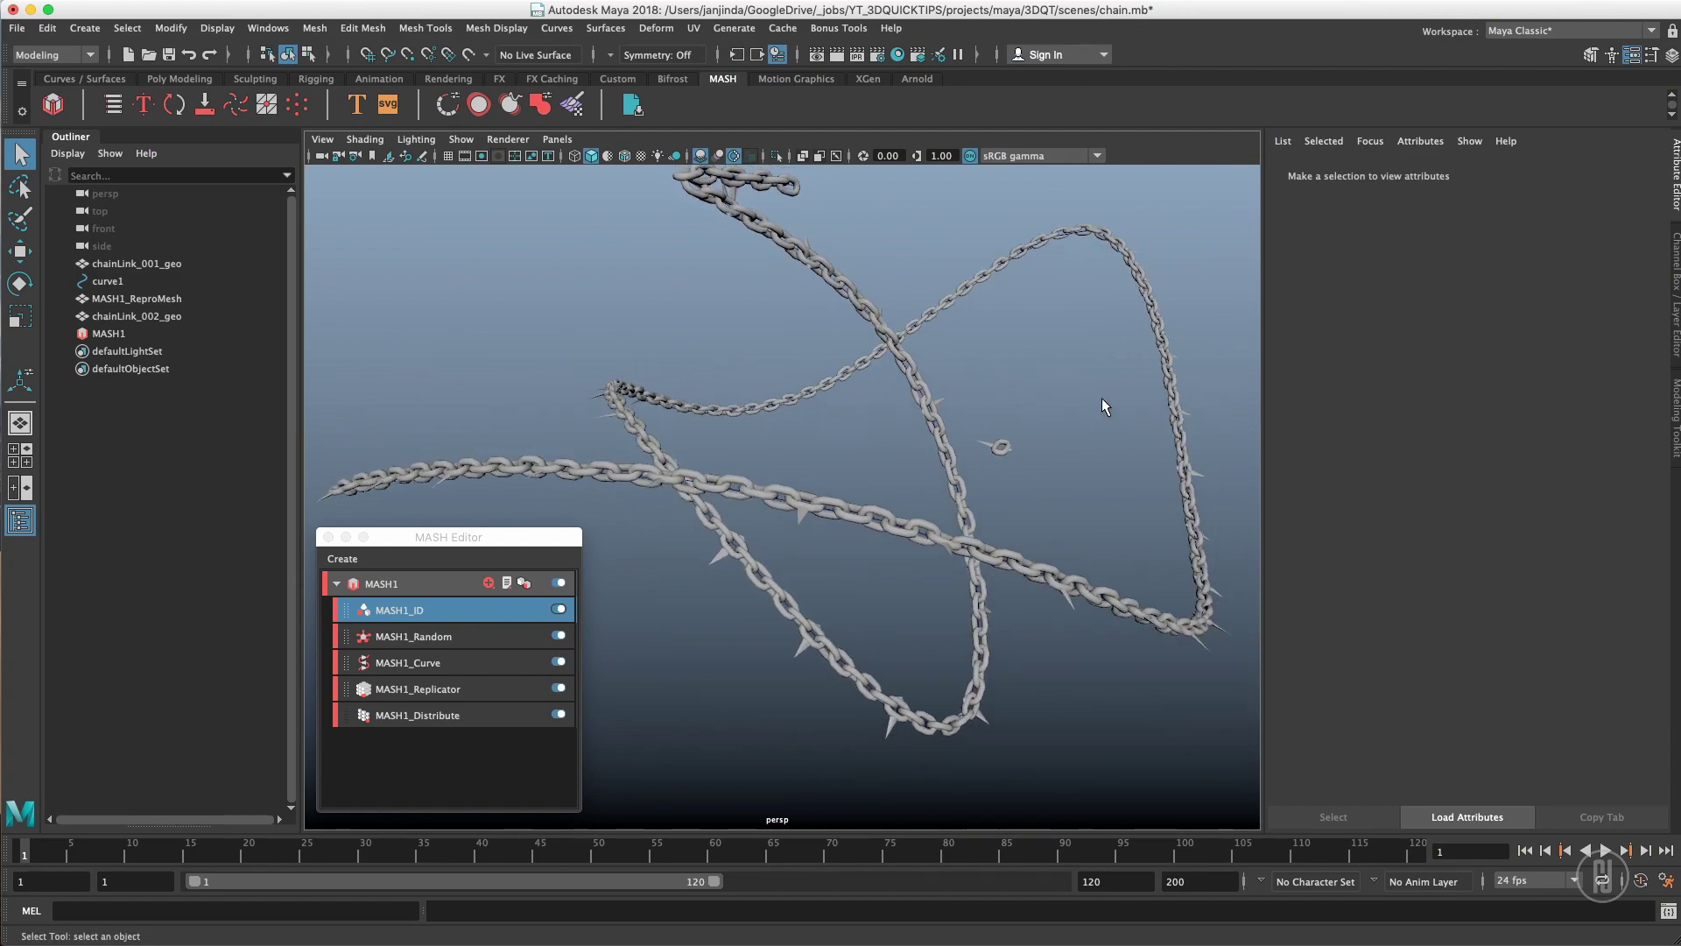
- Create a polygon sphere at the source links' position and scale its vertices down to about 0.89
{"action": "right_click_drag", "start_coordinate": [1105, 405], "coordinate": [1179, 403], "text": "shift"}
{"action": "left_click_drag", "start_coordinate": [1180, 403], "coordinate": [965, 403], "text": "alt"}
{"action": "right_click_drag", "start_coordinate": [966, 403], "coordinate": [1130, 434], "text": "alt"}
{"action": "middle_click_drag", "start_coordinate": [1130, 433], "coordinate": [800, 371], "text": "alt"}
{"action": "right_click_drag", "start_coordinate": [800, 372], "coordinate": [1062, 418], "text": "alt"}
{"action": "left_click_drag", "start_coordinate": [1062, 419], "coordinate": [955, 454], "text": "alt"}
{"action": "key", "text": "r"}
{"action": "right_click_drag", "start_coordinate": [937, 443], "coordinate": [1037, 361]}
{"action": "left_click_drag", "start_coordinate": [948, 445], "coordinate": [920, 440]}
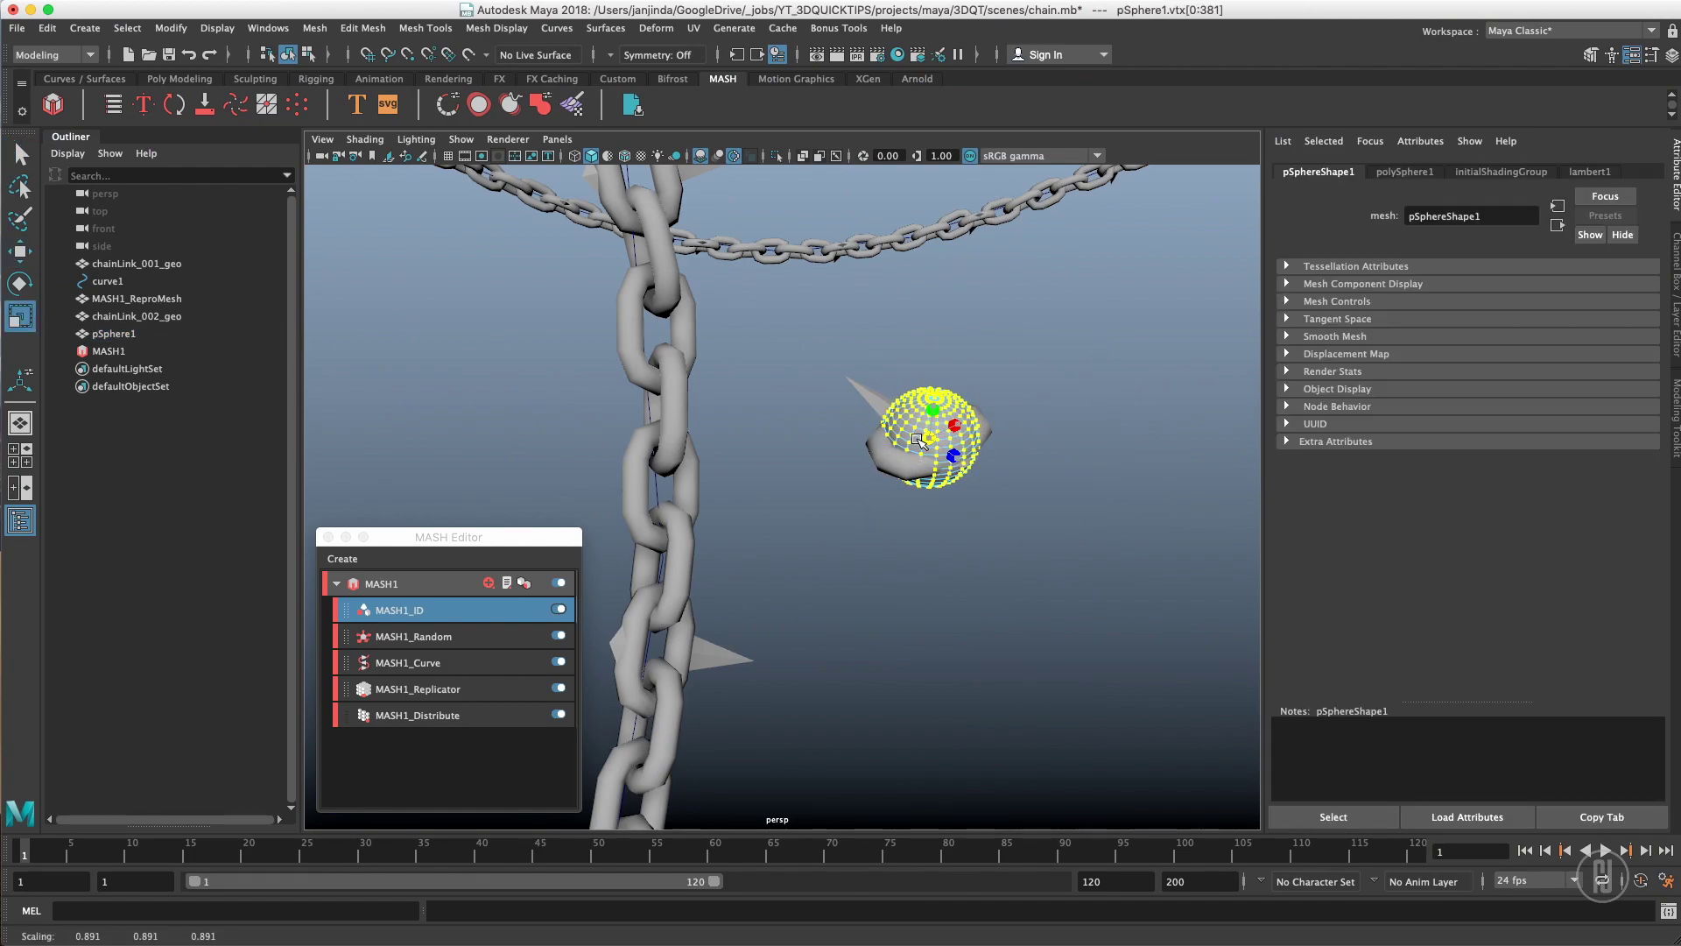
{"action": "key", "text": "q"}
{"action": "right_click_drag", "start_coordinate": [919, 439], "coordinate": [1106, 313]}
{"action": "left_click_drag", "start_coordinate": [1106, 314], "coordinate": [875, 394], "text": "alt"}
- Replace chainLink_002_geo in the MASH1 Repro object list with pSphere1
{"action": "left_click", "coordinate": [526, 586]}
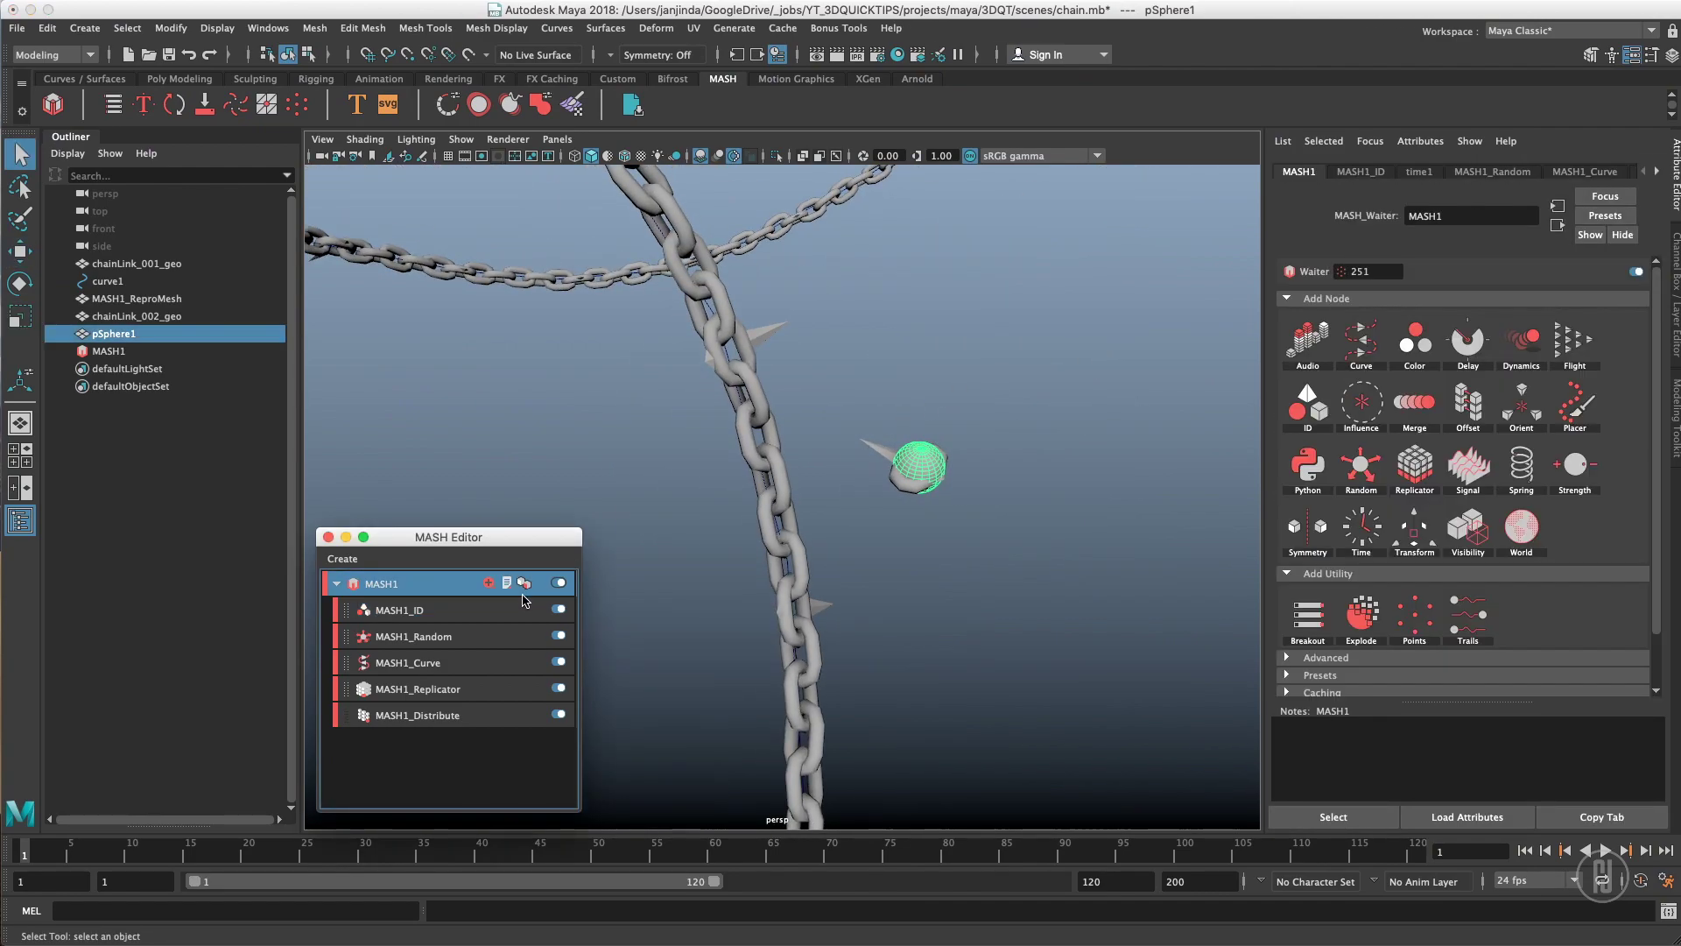
{"action": "left_click", "coordinate": [523, 582]}
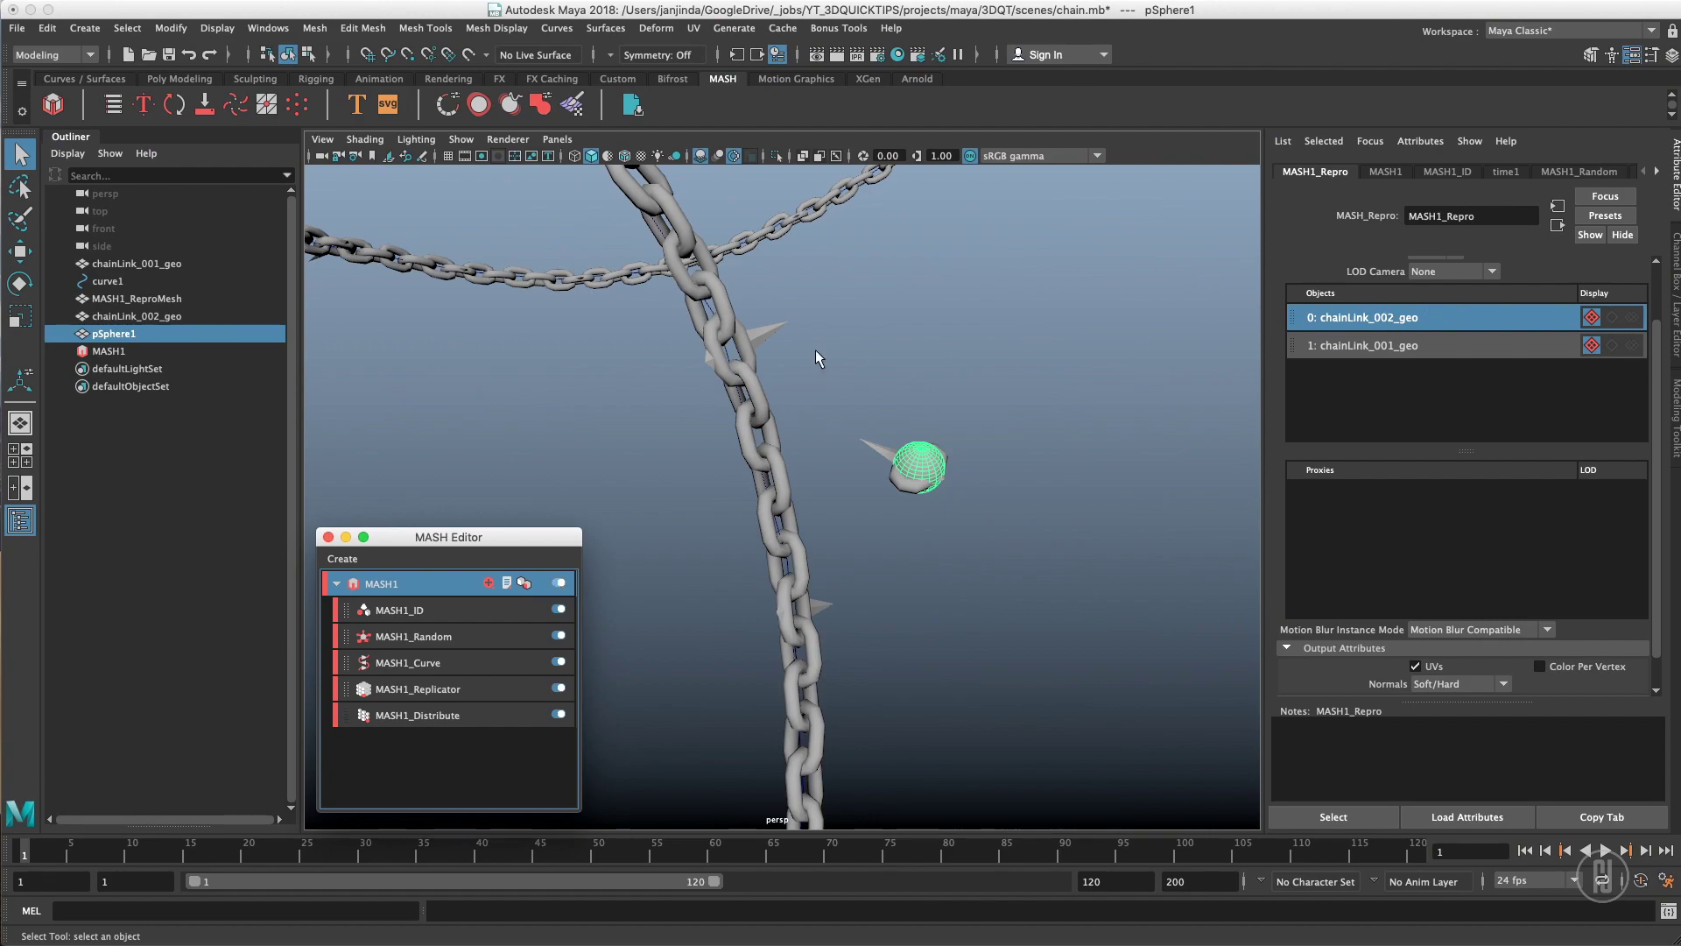
{"action": "right_click", "coordinate": [1416, 327]}
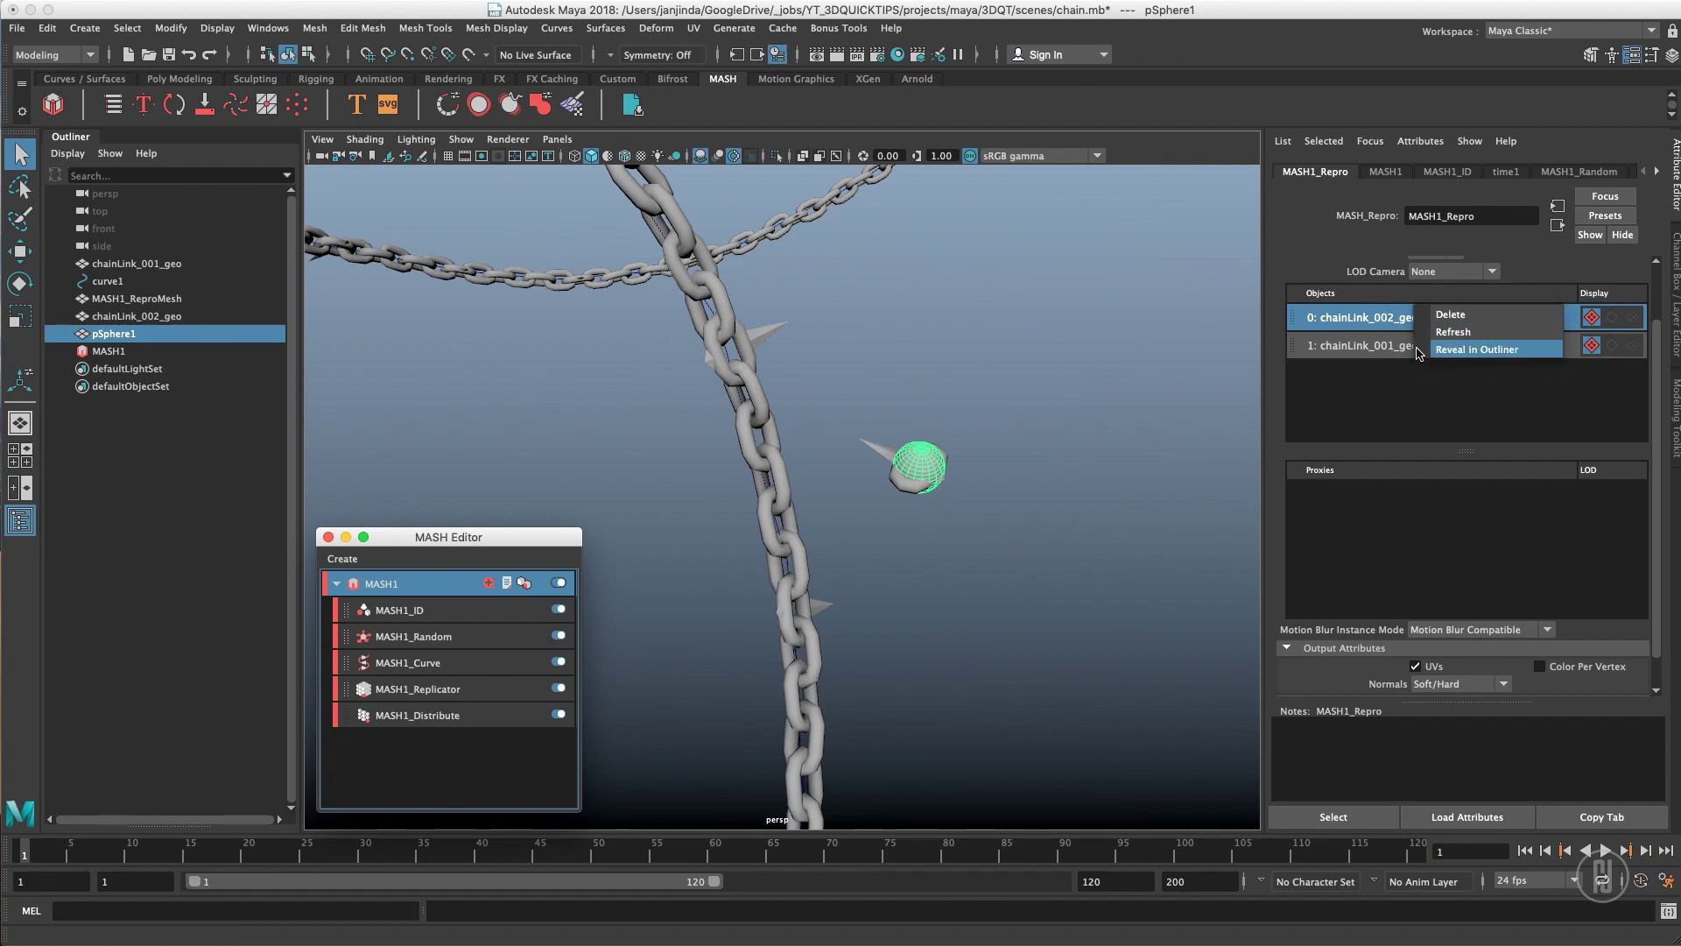
{"action": "left_click", "coordinate": [1454, 350]}
{"action": "left_click", "coordinate": [1518, 366]}
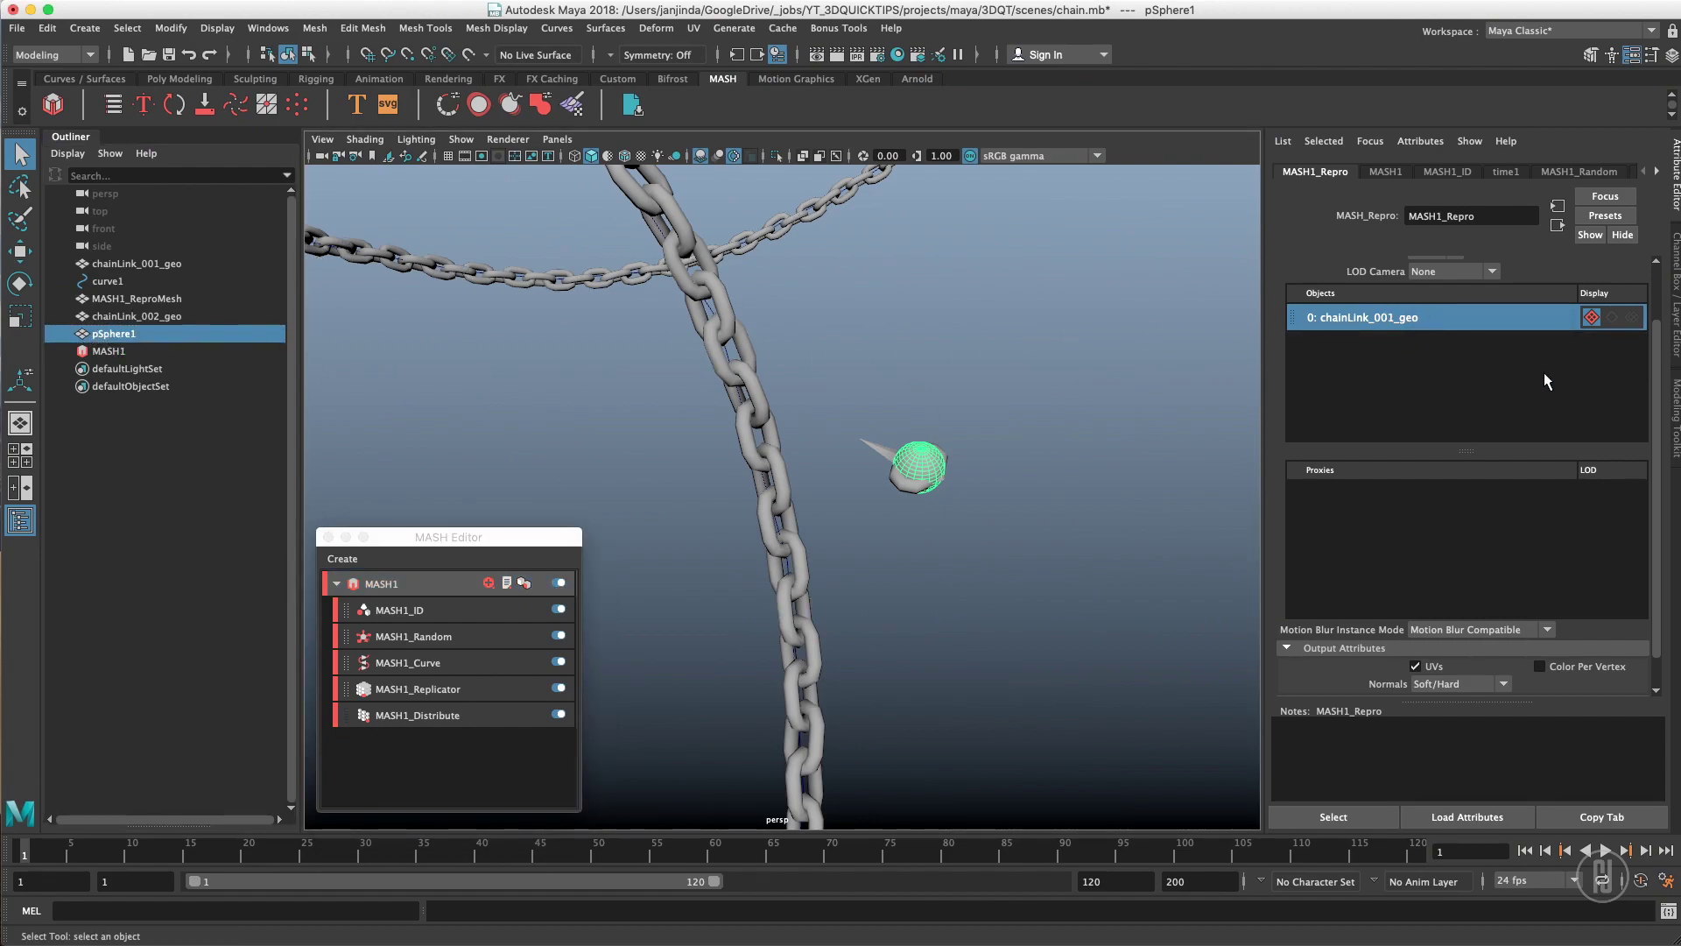
{"action": "left_click_drag", "start_coordinate": [123, 347], "coordinate": [1471, 357]}
- Resize the sphere through its vertices to adjust the beads along the chain
{"action": "left_click_drag", "start_coordinate": [986, 354], "coordinate": [929, 343], "text": "alt"}
{"action": "right_click_drag", "start_coordinate": [928, 344], "coordinate": [779, 376], "text": "alt"}
{"action": "middle_click_drag", "start_coordinate": [779, 377], "coordinate": [989, 326], "text": "alt"}
{"action": "left_click_drag", "start_coordinate": [989, 326], "coordinate": [1016, 422], "text": "alt"}
{"action": "key", "text": "ctrl+F9"}
{"action": "key", "text": "w"}
{"action": "key", "text": "r"}
{"action": "key", "text": "q"}
{"action": "right_click_drag", "start_coordinate": [1016, 422], "coordinate": [1075, 369]}
{"action": "left_click_drag", "start_coordinate": [1075, 369], "coordinate": [1039, 417], "text": "alt"}
{"action": "right_click_drag", "start_coordinate": [1039, 417], "coordinate": [923, 379], "text": "alt"}
{"action": "mouse_move", "coordinate": [923, 379]}
{"action": "left_mouse_down", "text": "alt"}
{"action": "mouse_move", "coordinate": [1042, 376]}
{"action": "mouse_move", "coordinate": [912, 480]}
{"action": "mouse_move", "coordinate": [936, 410]}
{"action": "left_mouse_up", "text": "alt"}
{"action": "left_click", "coordinate": [1038, 368]}
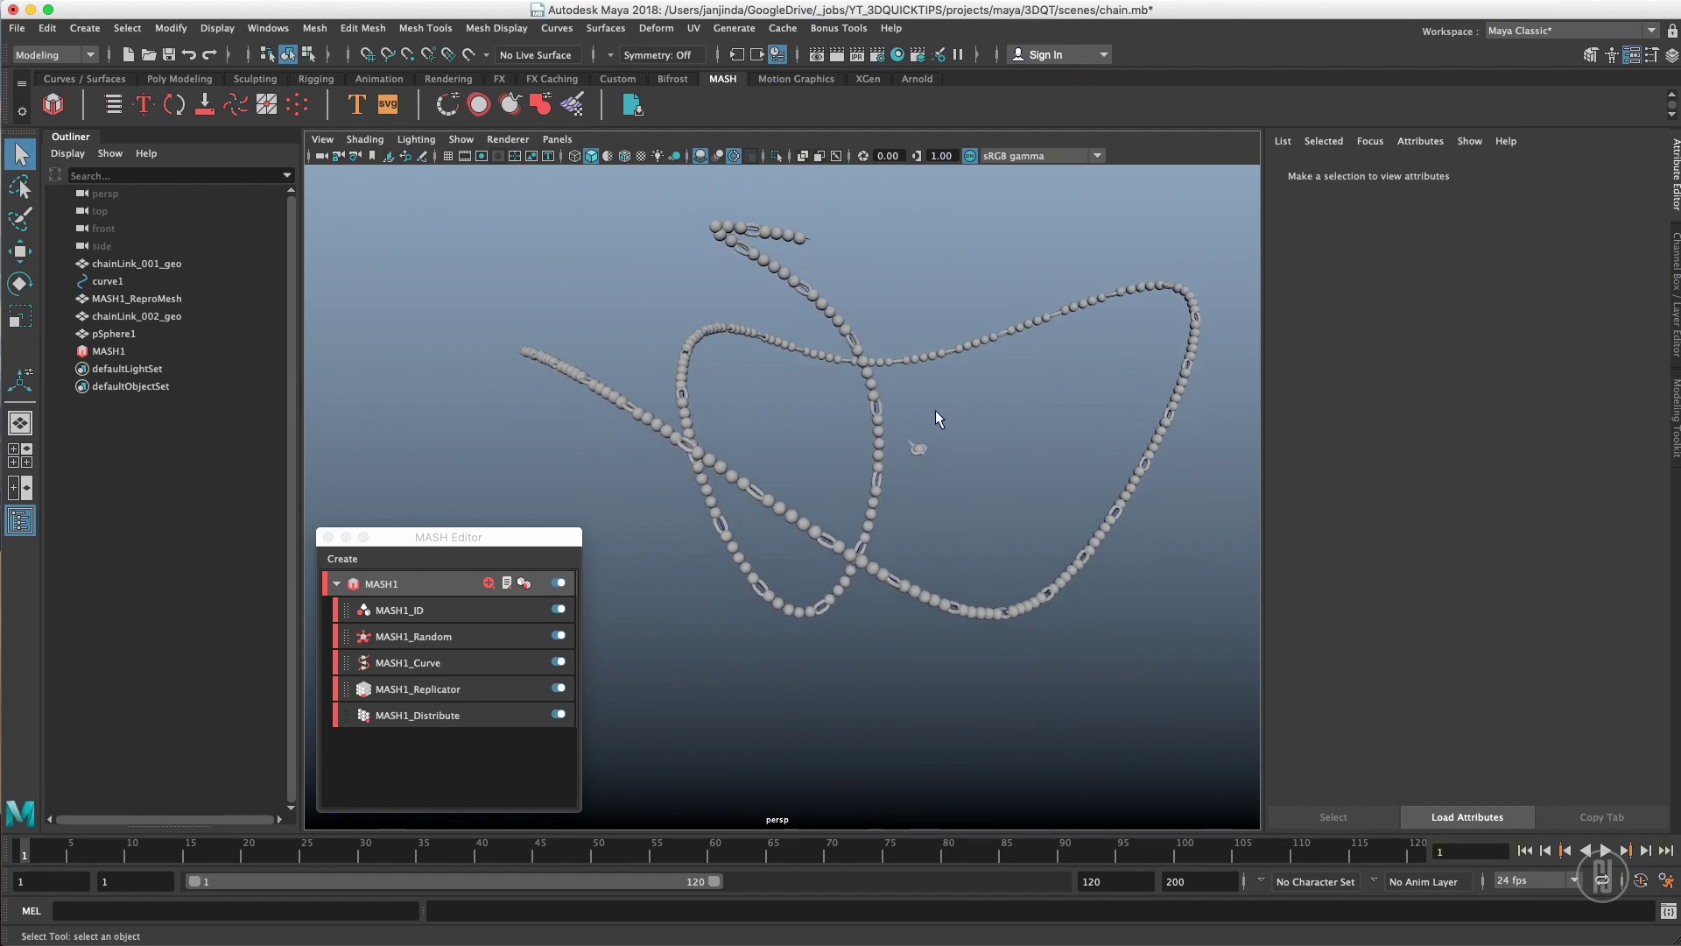
- Add a Transform node to the MASH1 network
{"action": "right_click_drag", "start_coordinate": [911, 397], "coordinate": [1138, 372], "text": "alt"}
{"action": "left_click", "coordinate": [489, 585]}
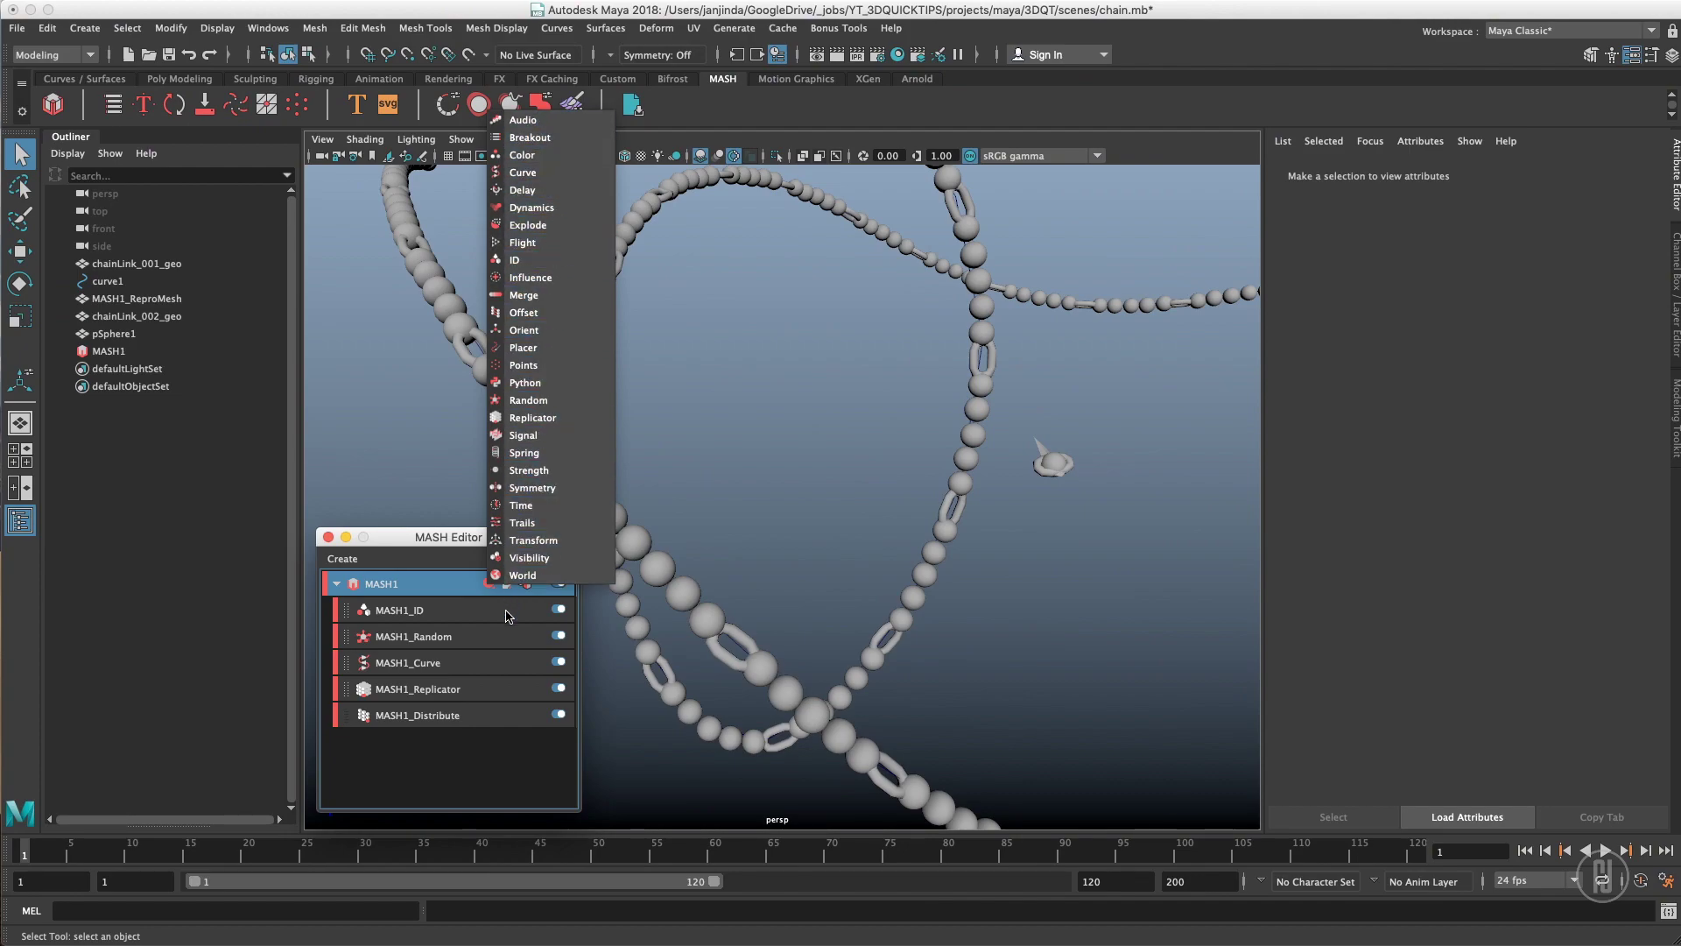
{"action": "left_click", "coordinate": [512, 756]}
{"action": "left_click", "coordinate": [477, 610]}
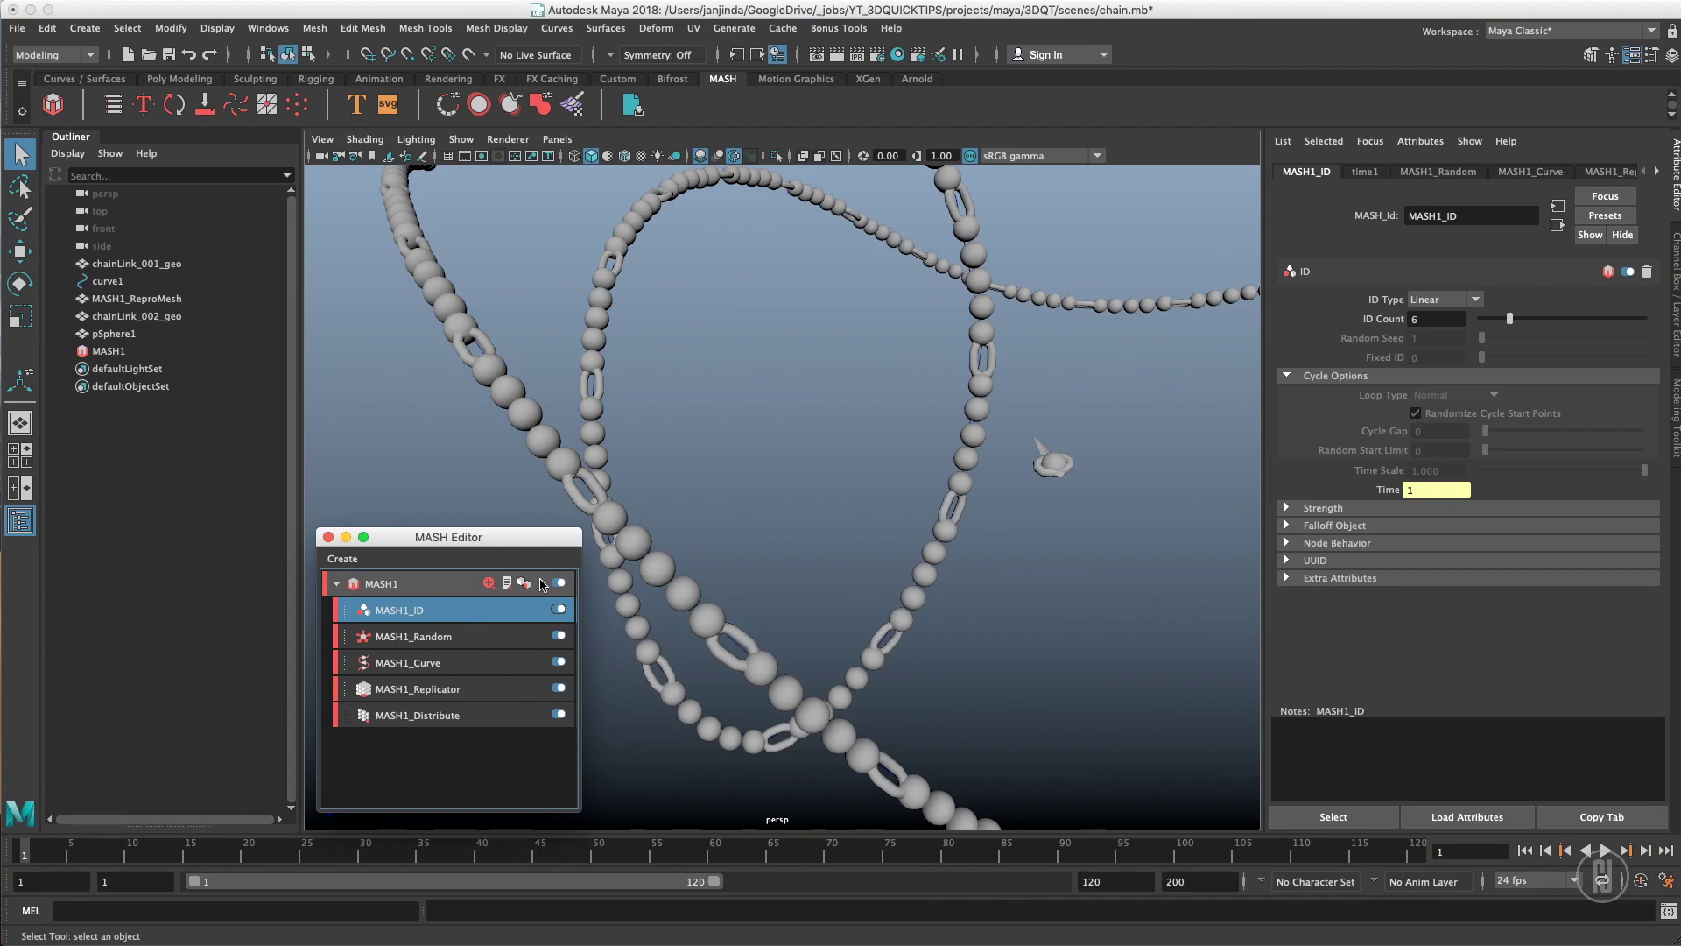
{"action": "left_click", "coordinate": [488, 583]}
{"action": "left_click", "coordinate": [544, 561]}
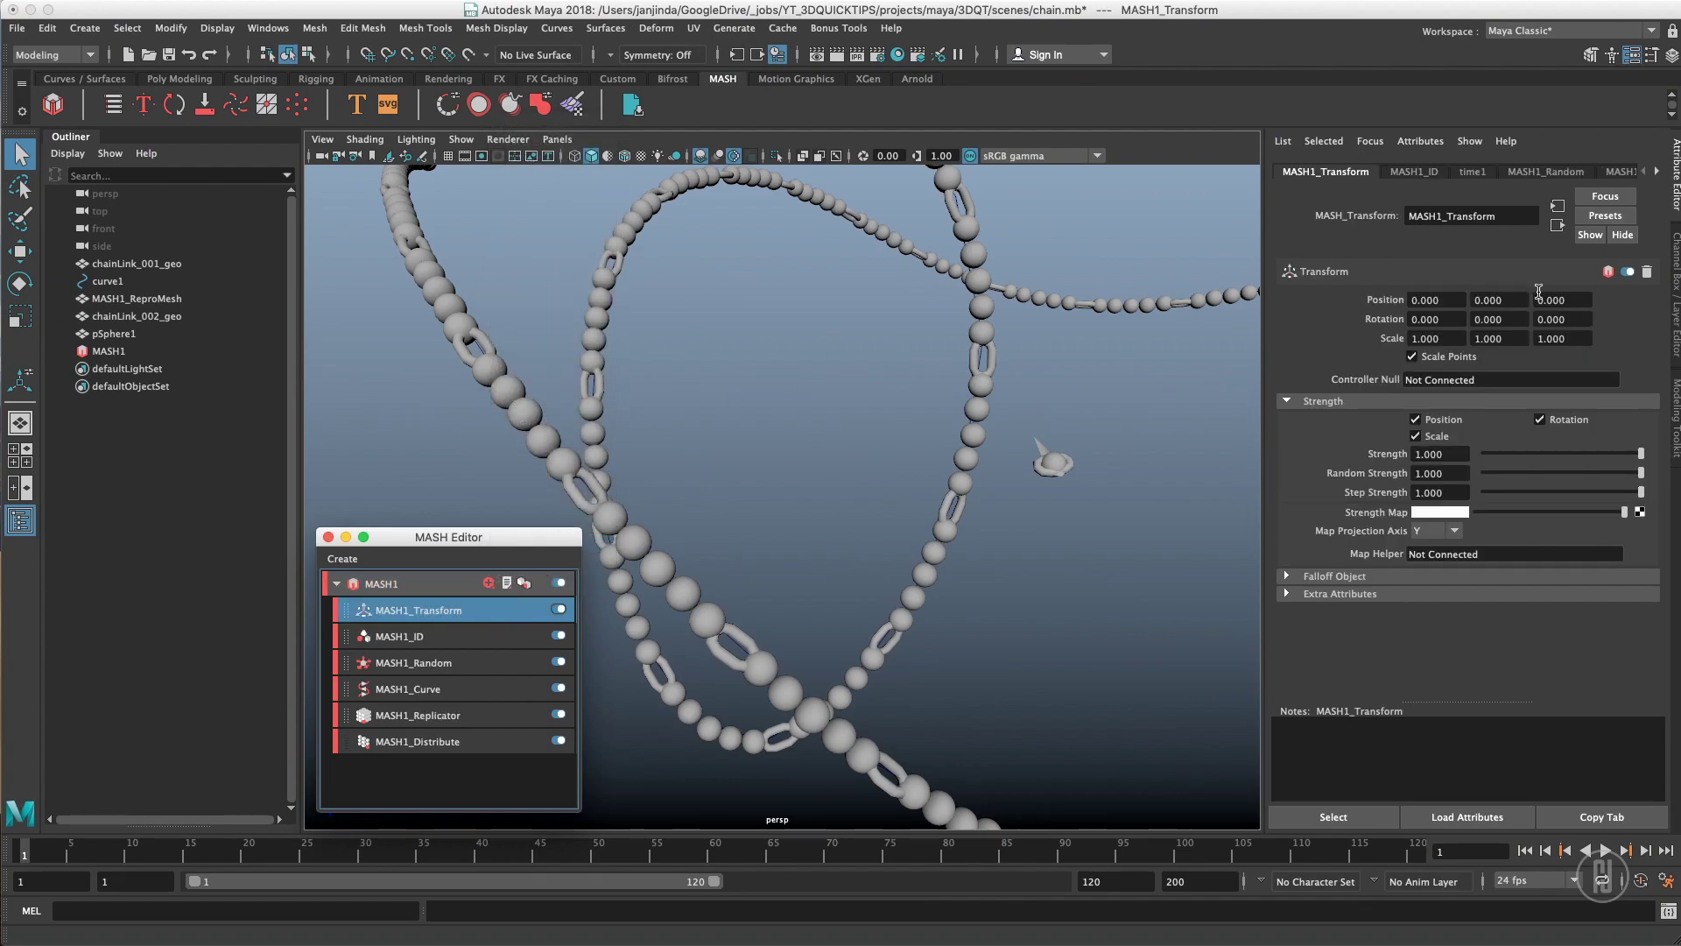
- Set the MASH1_Transform node's scale to 2 on all three axes
{"action": "left_click", "coordinate": [1451, 339]}
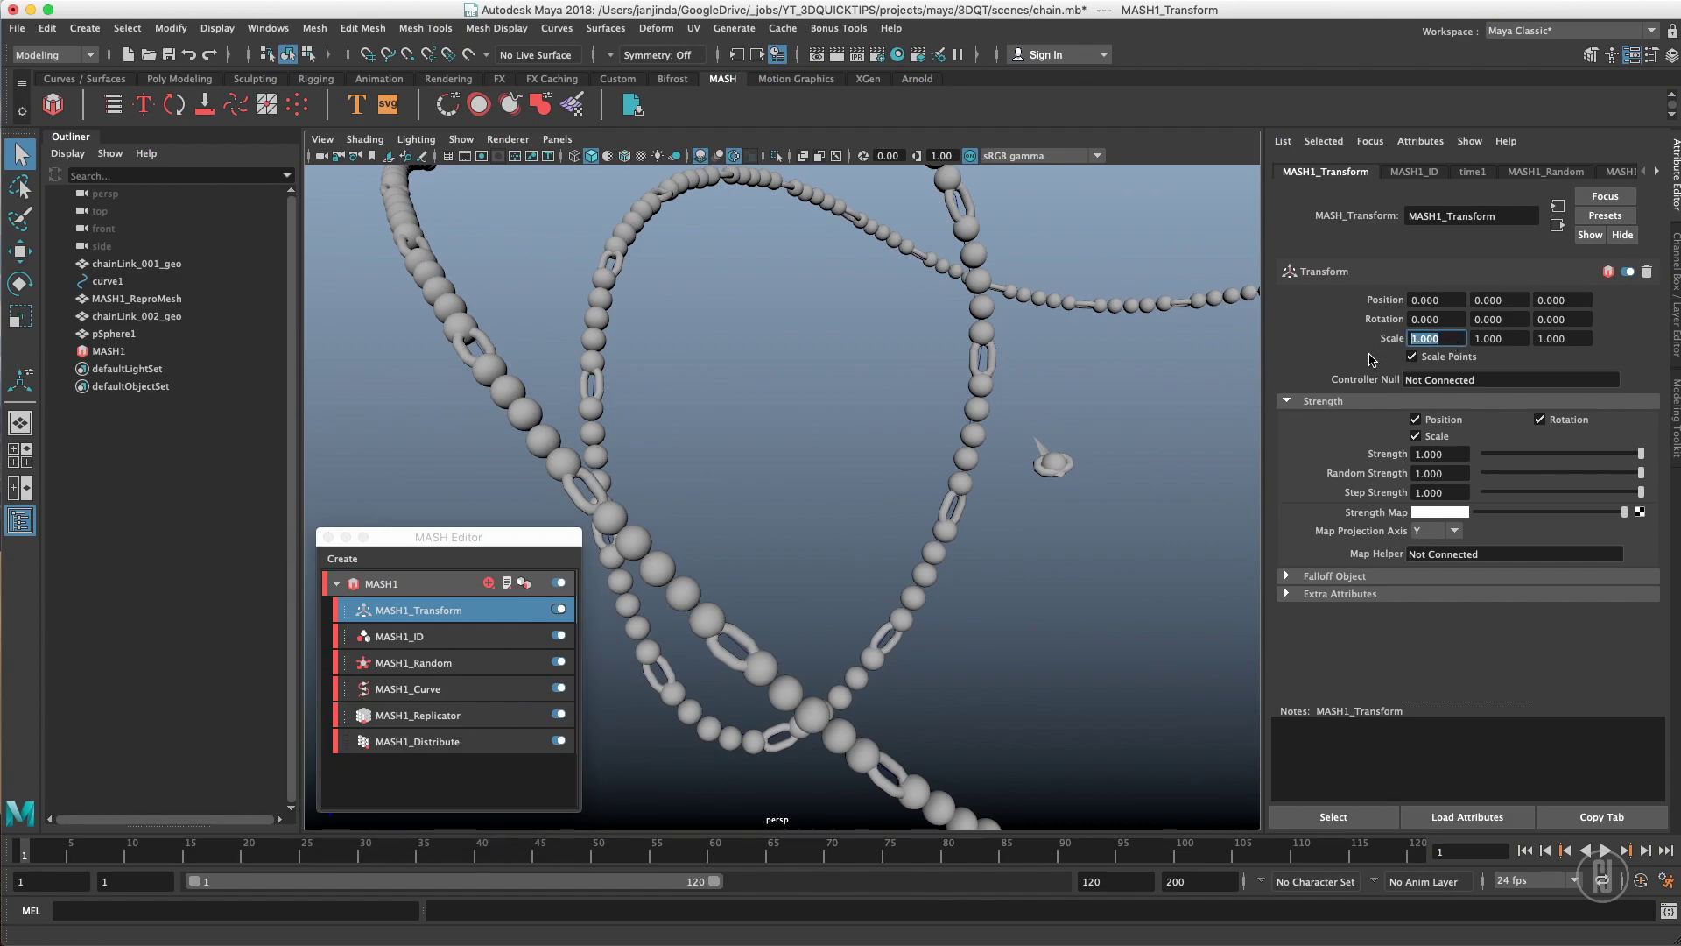
{"action": "type", "text": "2"}
{"action": "key", "text": "Tab"}
{"action": "type", "text": "2"}
{"action": "key", "text": "Tab"}
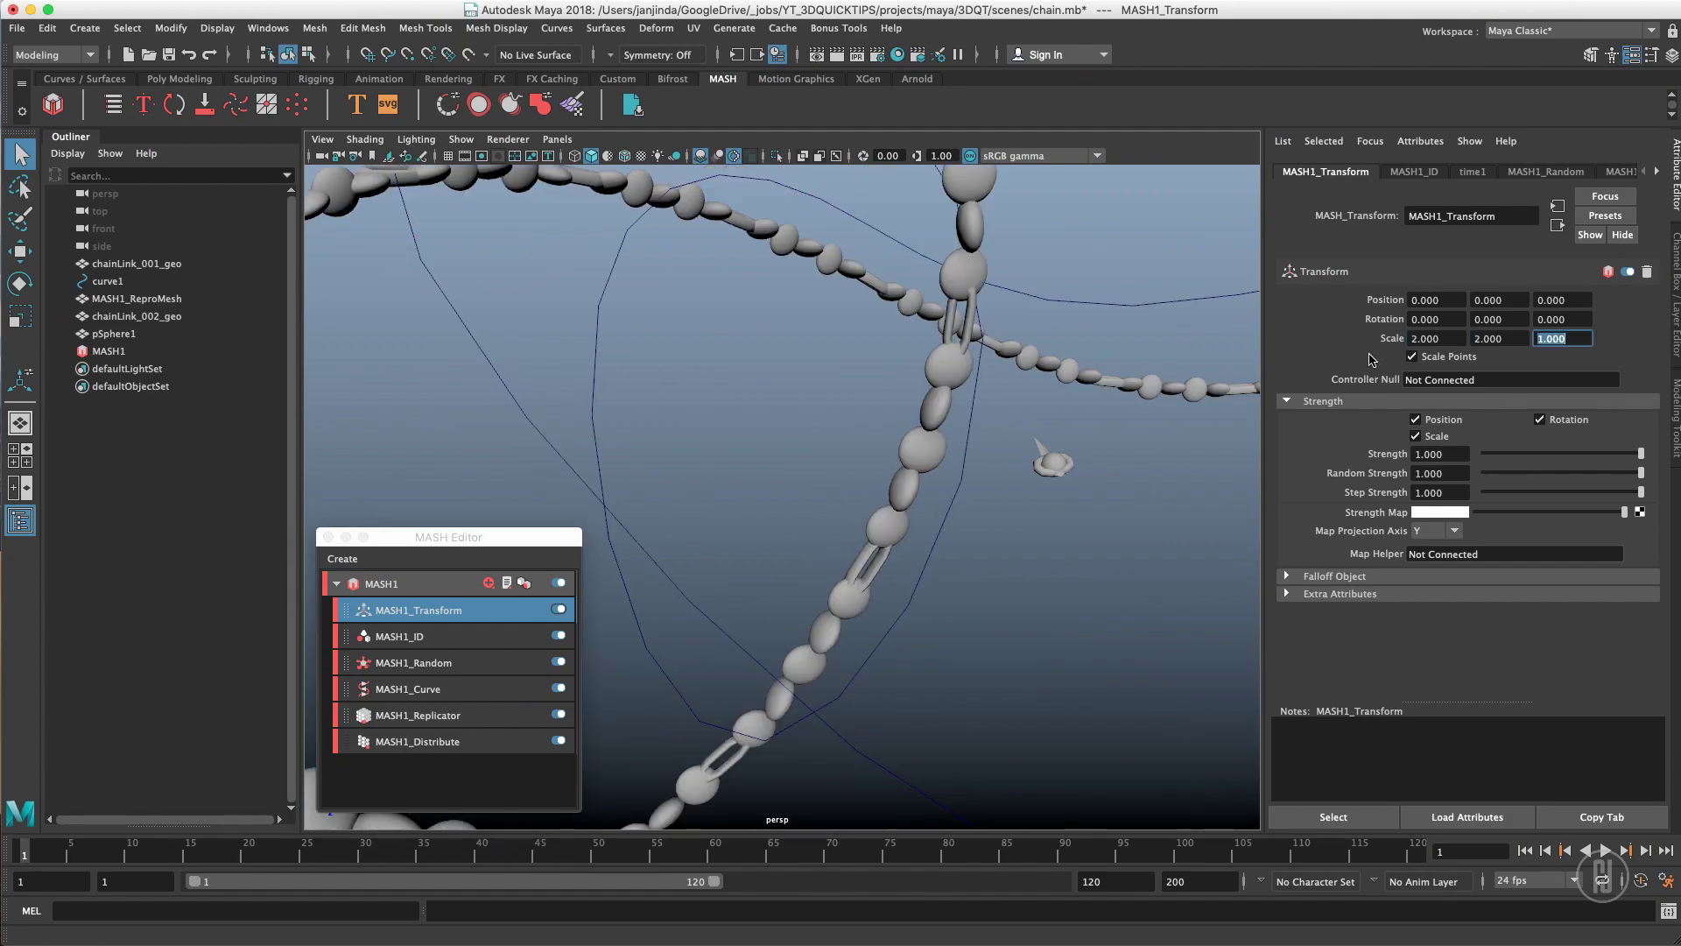
{"action": "type", "text": "2"}
{"action": "key", "text": "Return"}
{"action": "scroll", "coordinate": [706, 341], "scroll_direction": "down", "scroll_amount": 10}
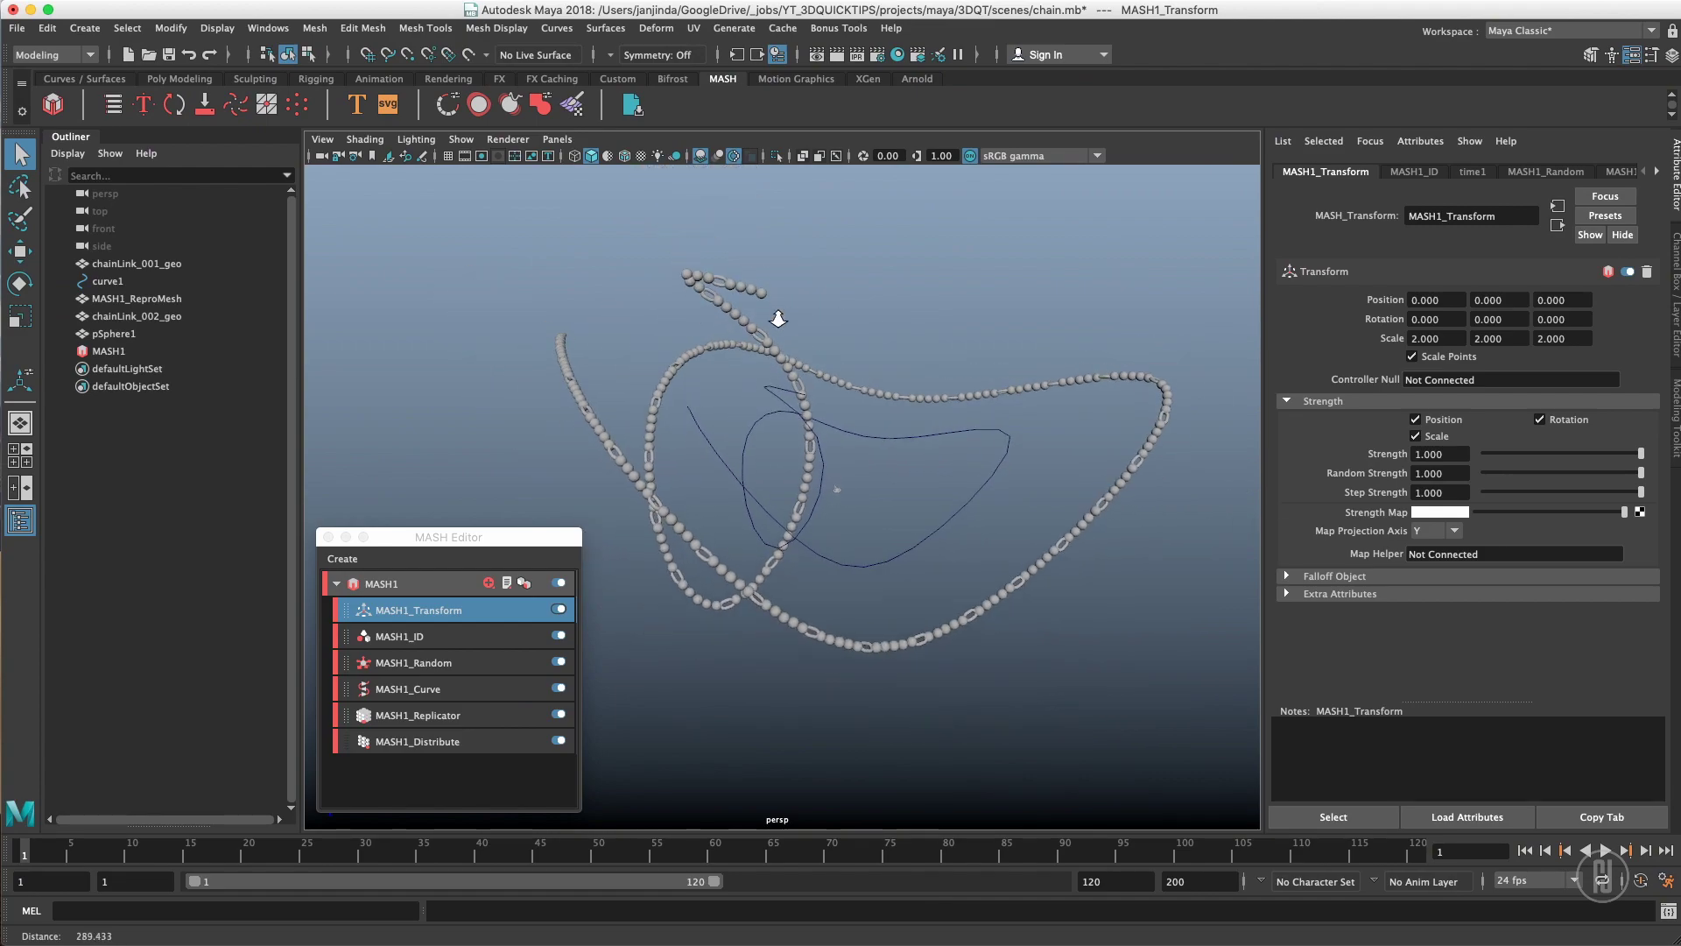
{"action": "left_click_drag", "start_coordinate": [747, 318], "coordinate": [941, 380], "text": "alt"}
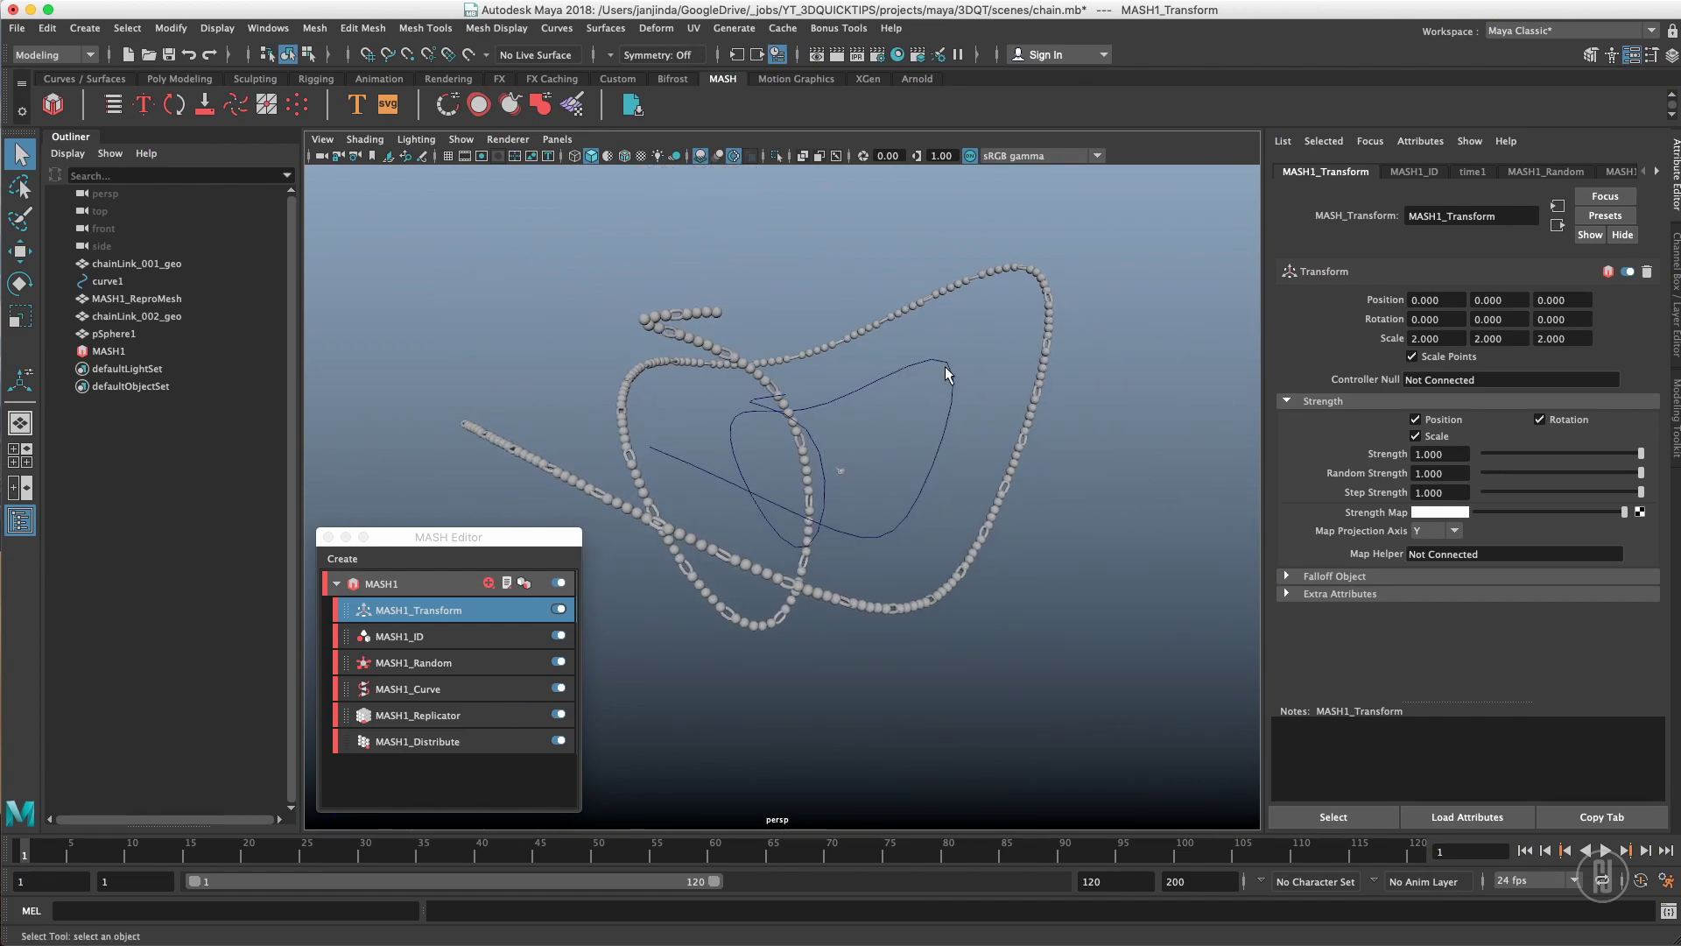
- Try the MASH1_Transform node between the Curve and Replicator nodes, and delete it from the network
{"action": "left_click_drag", "start_coordinate": [357, 618], "coordinate": [436, 704]}
{"action": "left_click_drag", "start_coordinate": [876, 455], "coordinate": [937, 601], "text": "alt"}
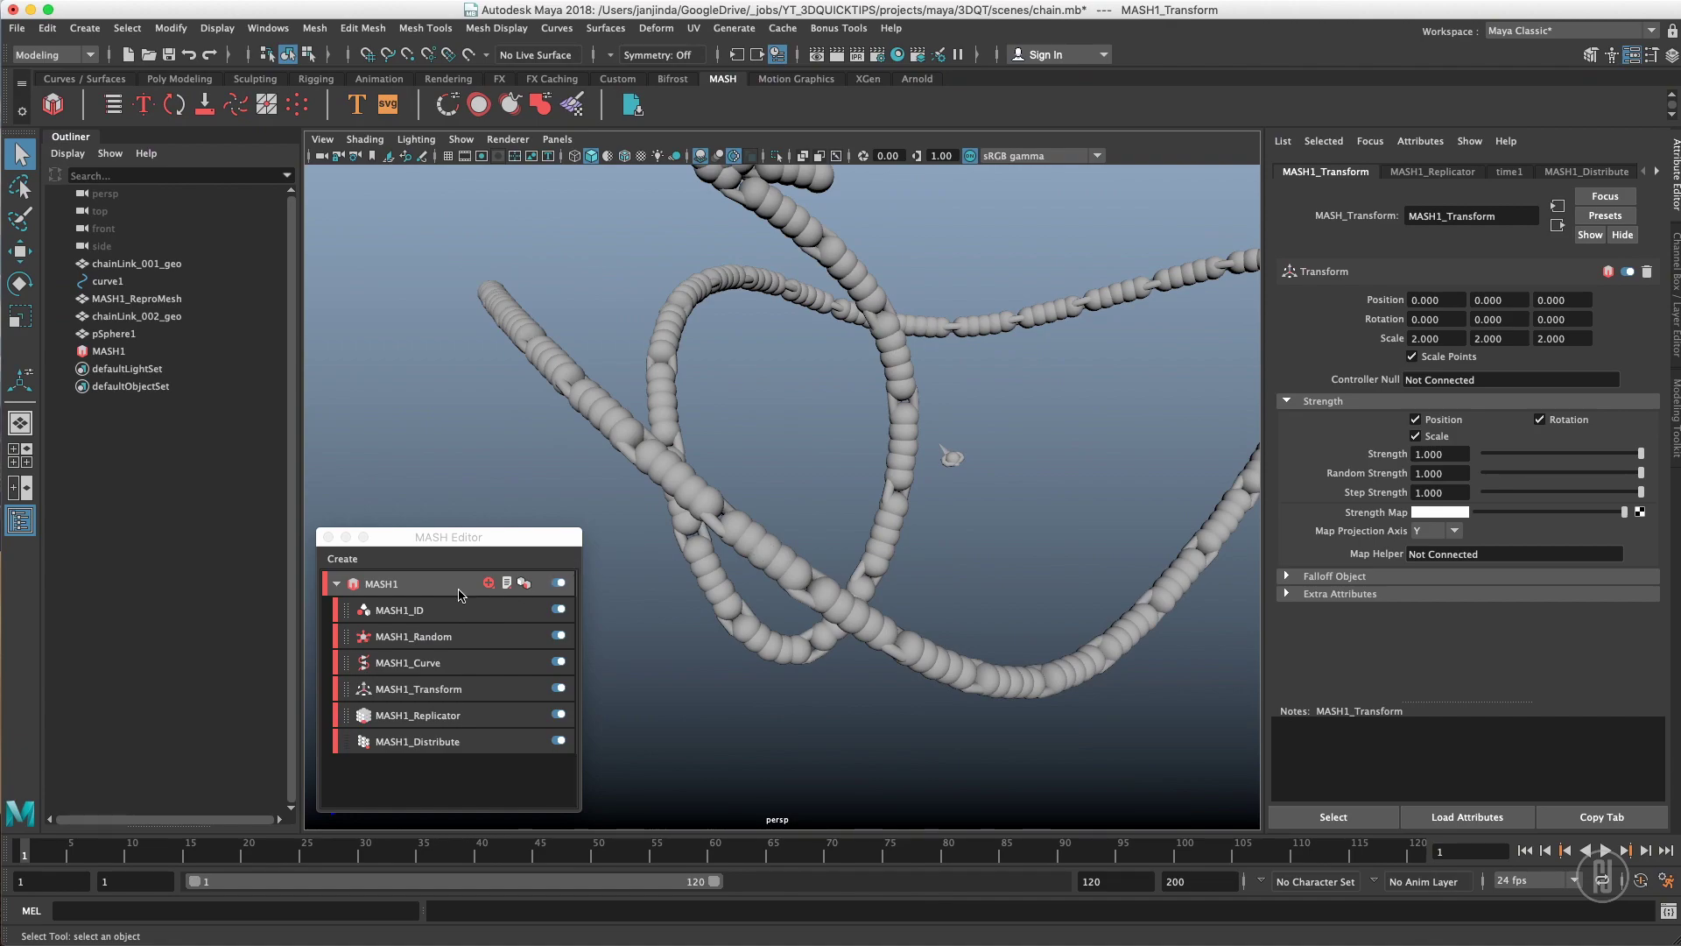
{"action": "left_click", "coordinate": [408, 689]}
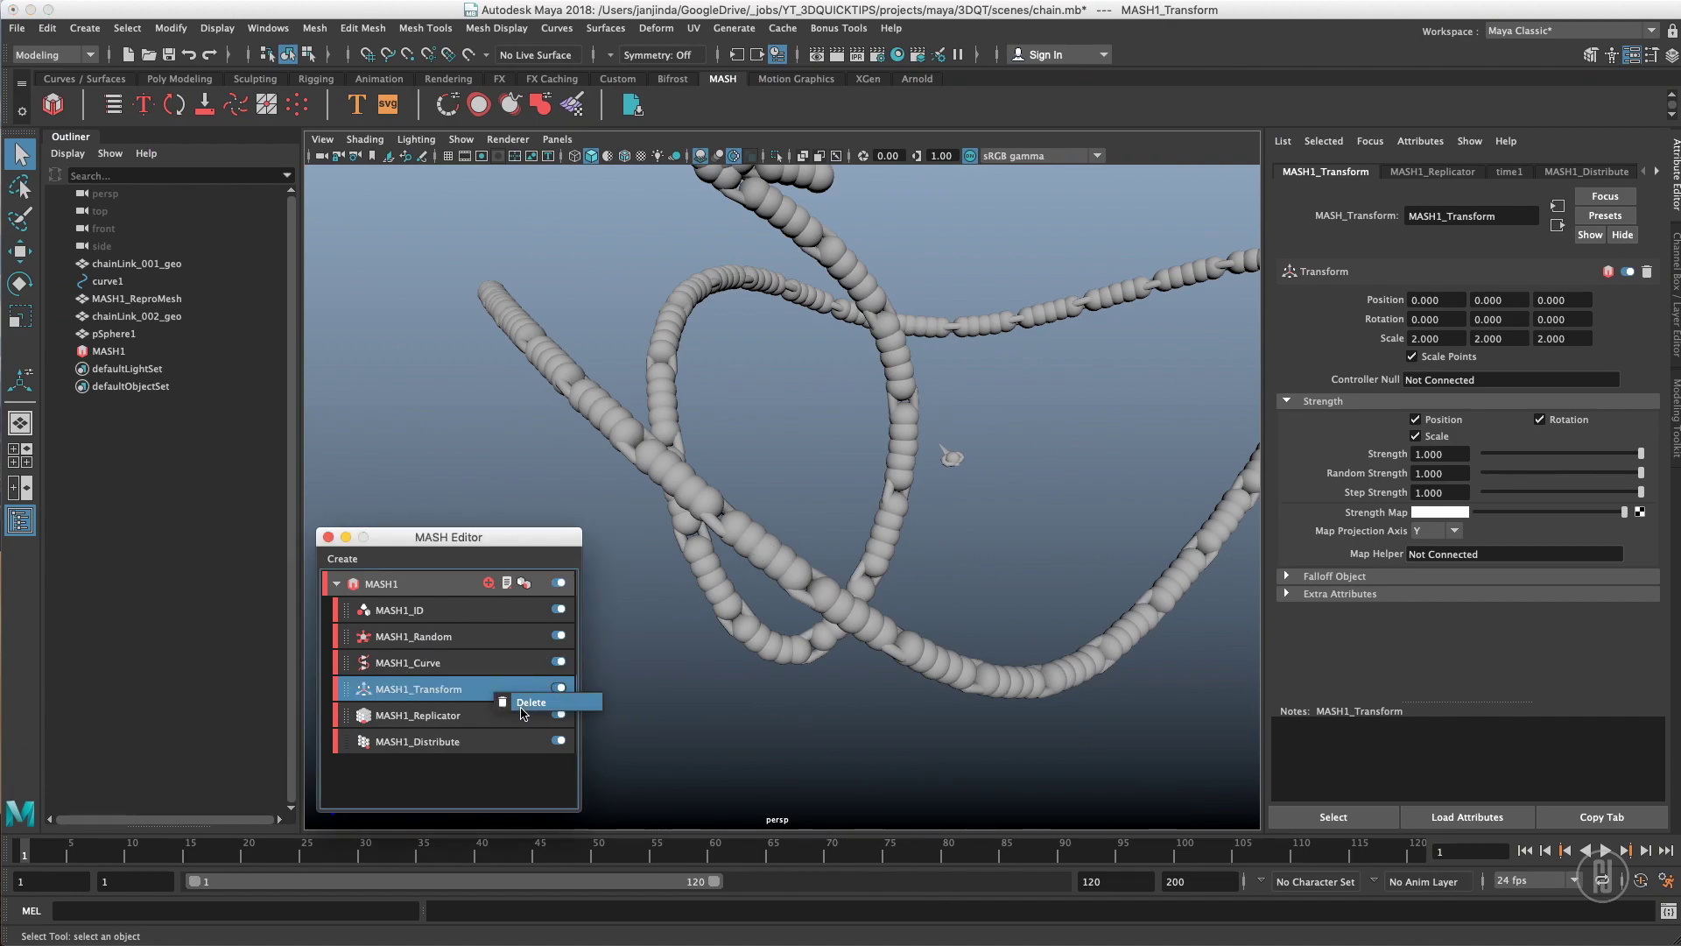
{"action": "key", "text": "Delete"}
{"action": "left_click", "coordinate": [1081, 474]}
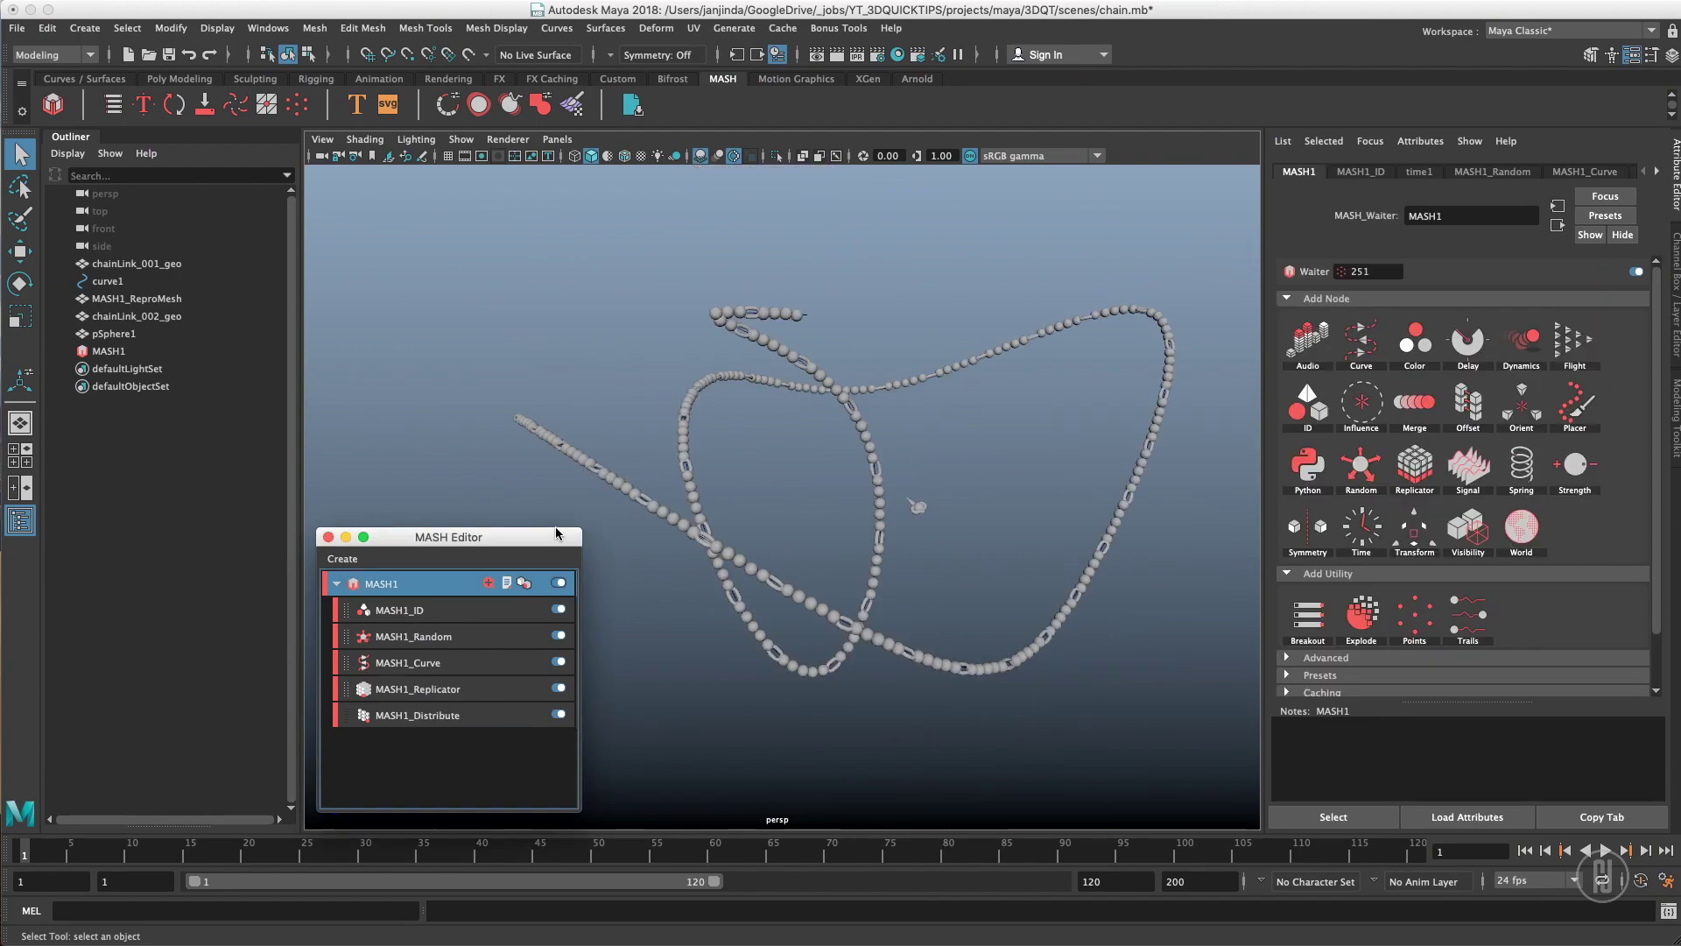
- Add chainLink_002_geo as a third object in the MASH1 Repro object list, after pSphere1
{"action": "left_click", "coordinate": [523, 583]}
{"action": "left_click_drag", "start_coordinate": [147, 319], "coordinate": [1480, 395]}
{"action": "scroll", "coordinate": [750, 419], "scroll_direction": "up", "scroll_amount": 2}
{"action": "scroll", "coordinate": [923, 417], "scroll_direction": "up", "scroll_amount": 5}
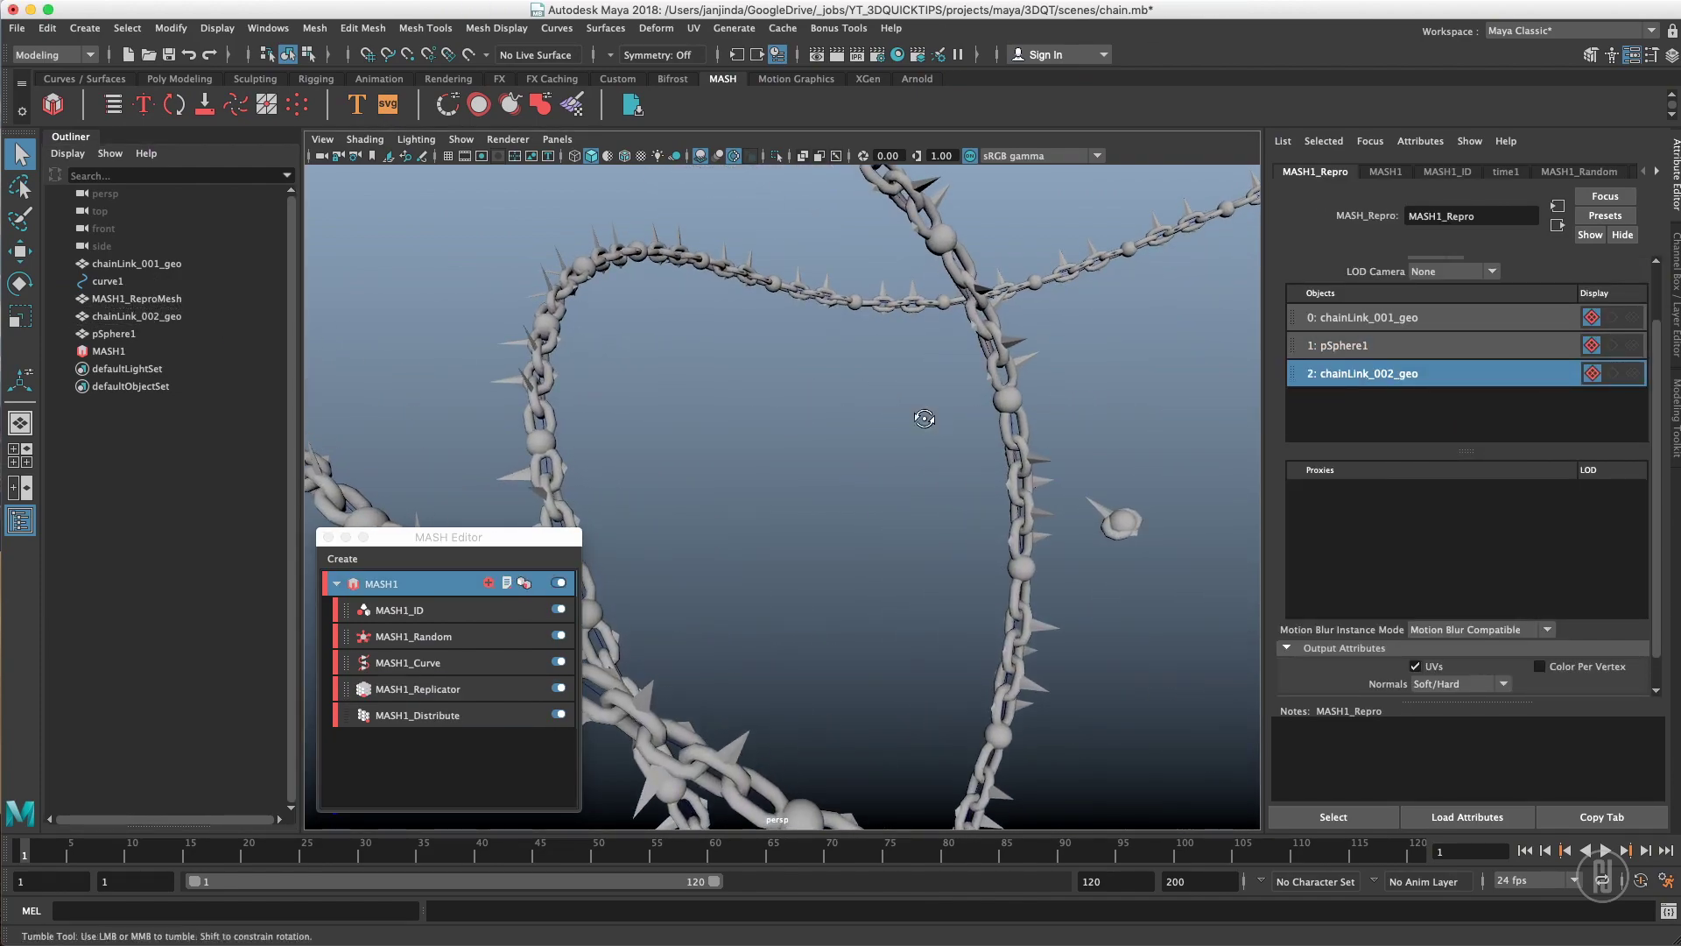
{"action": "left_click_drag", "start_coordinate": [933, 438], "coordinate": [836, 470], "text": "alt"}
{"action": "left_click", "coordinate": [835, 517]}
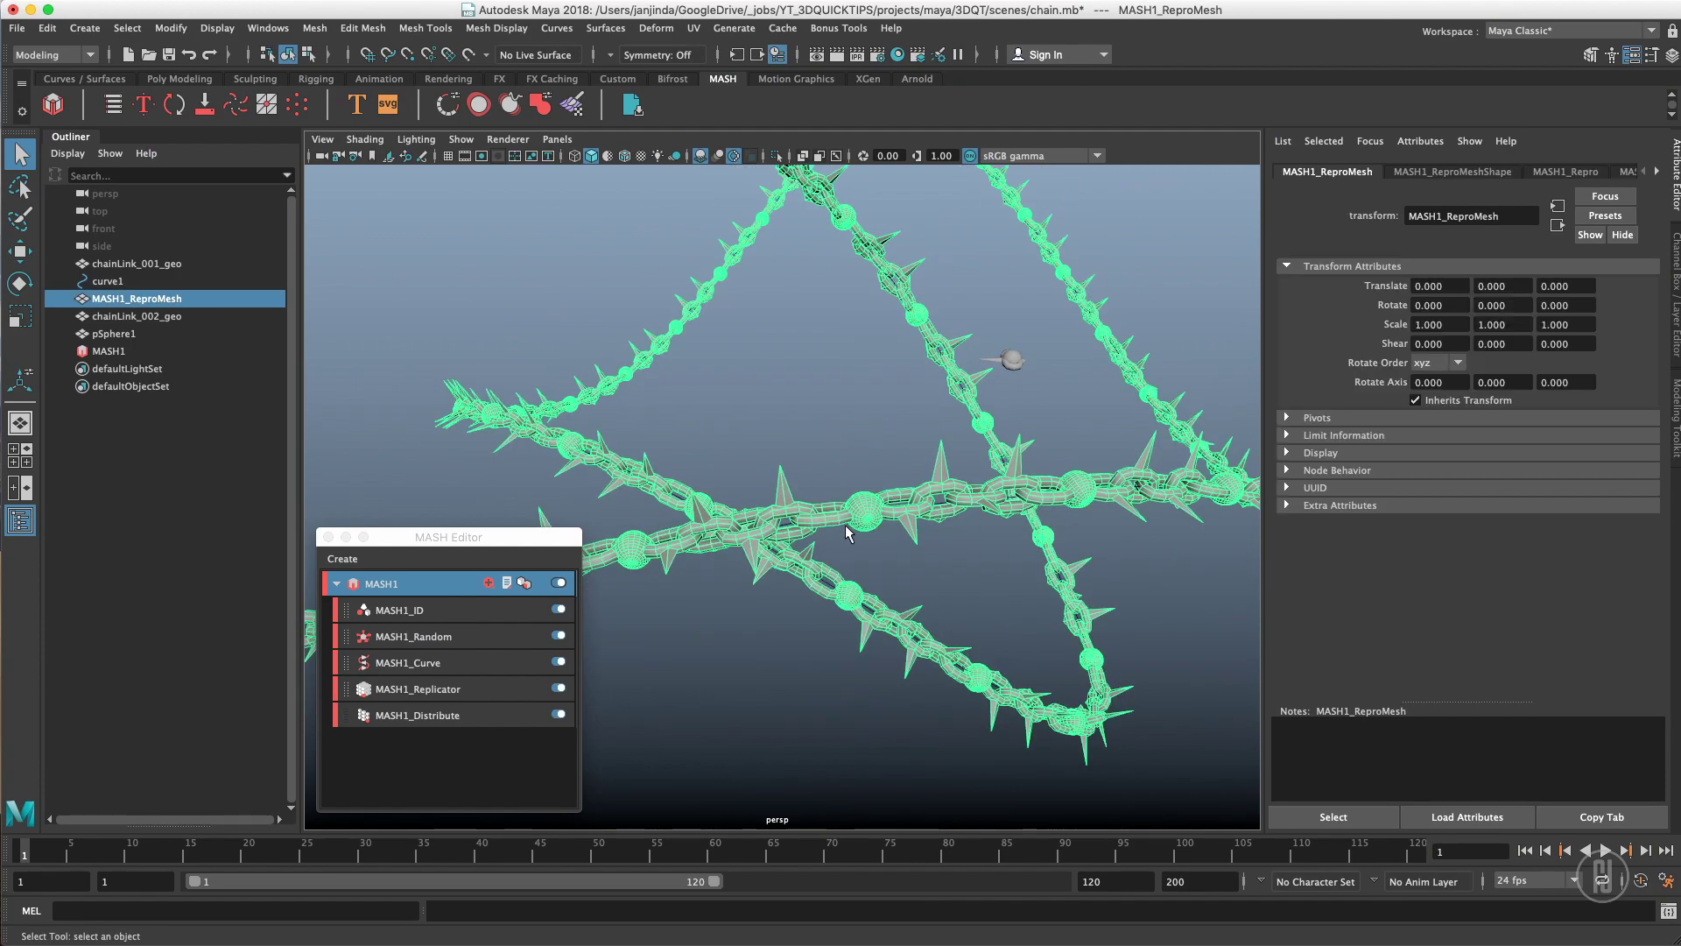
{"action": "left_click", "coordinate": [926, 475]}
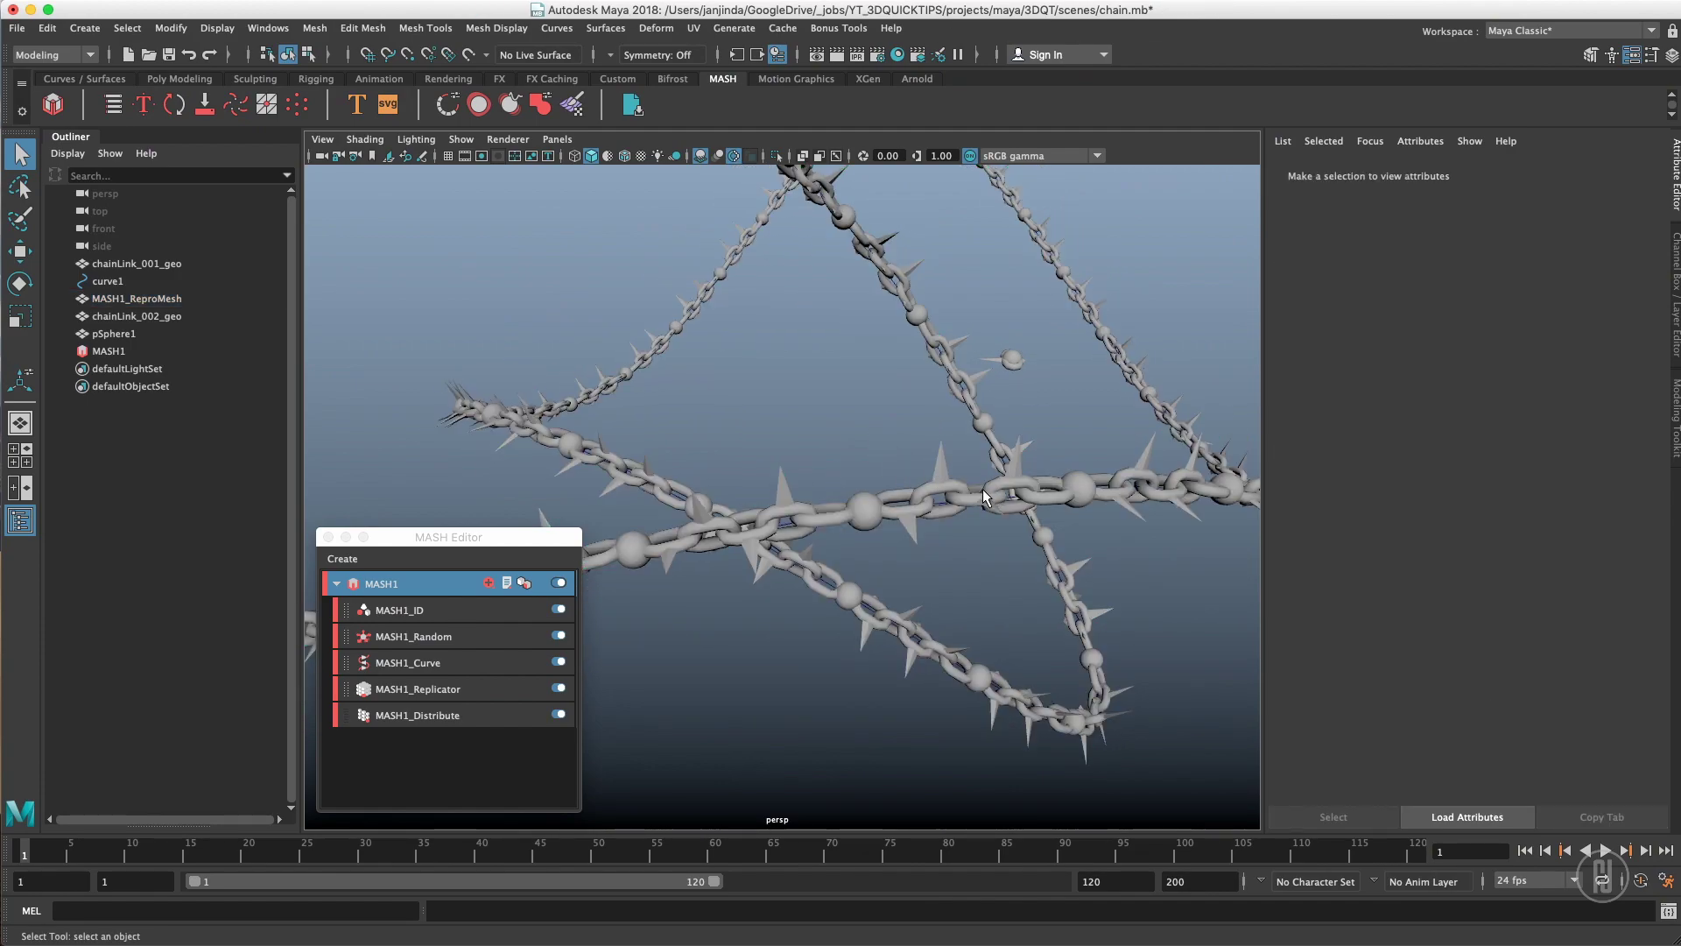
{"action": "left_click_drag", "start_coordinate": [995, 485], "coordinate": [955, 517], "text": "alt"}
- Lower the ID Count of the MASH1_ID node slightly
{"action": "left_click", "coordinate": [492, 609]}
{"action": "mouse_move", "coordinate": [1508, 321]}
{"action": "left_mouse_down"}
{"action": "mouse_move", "coordinate": [1543, 317]}
{"action": "mouse_move", "coordinate": [1498, 319]}
{"action": "left_mouse_up"}
{"action": "left_click_drag", "start_coordinate": [1021, 341], "coordinate": [791, 366], "text": "alt"}
- Reshape the end portion of the chain by moving control vertices of curve1, and return to object mode
{"action": "left_click", "coordinate": [123, 282]}
{"action": "right_click_drag", "start_coordinate": [994, 281], "coordinate": [711, 266]}
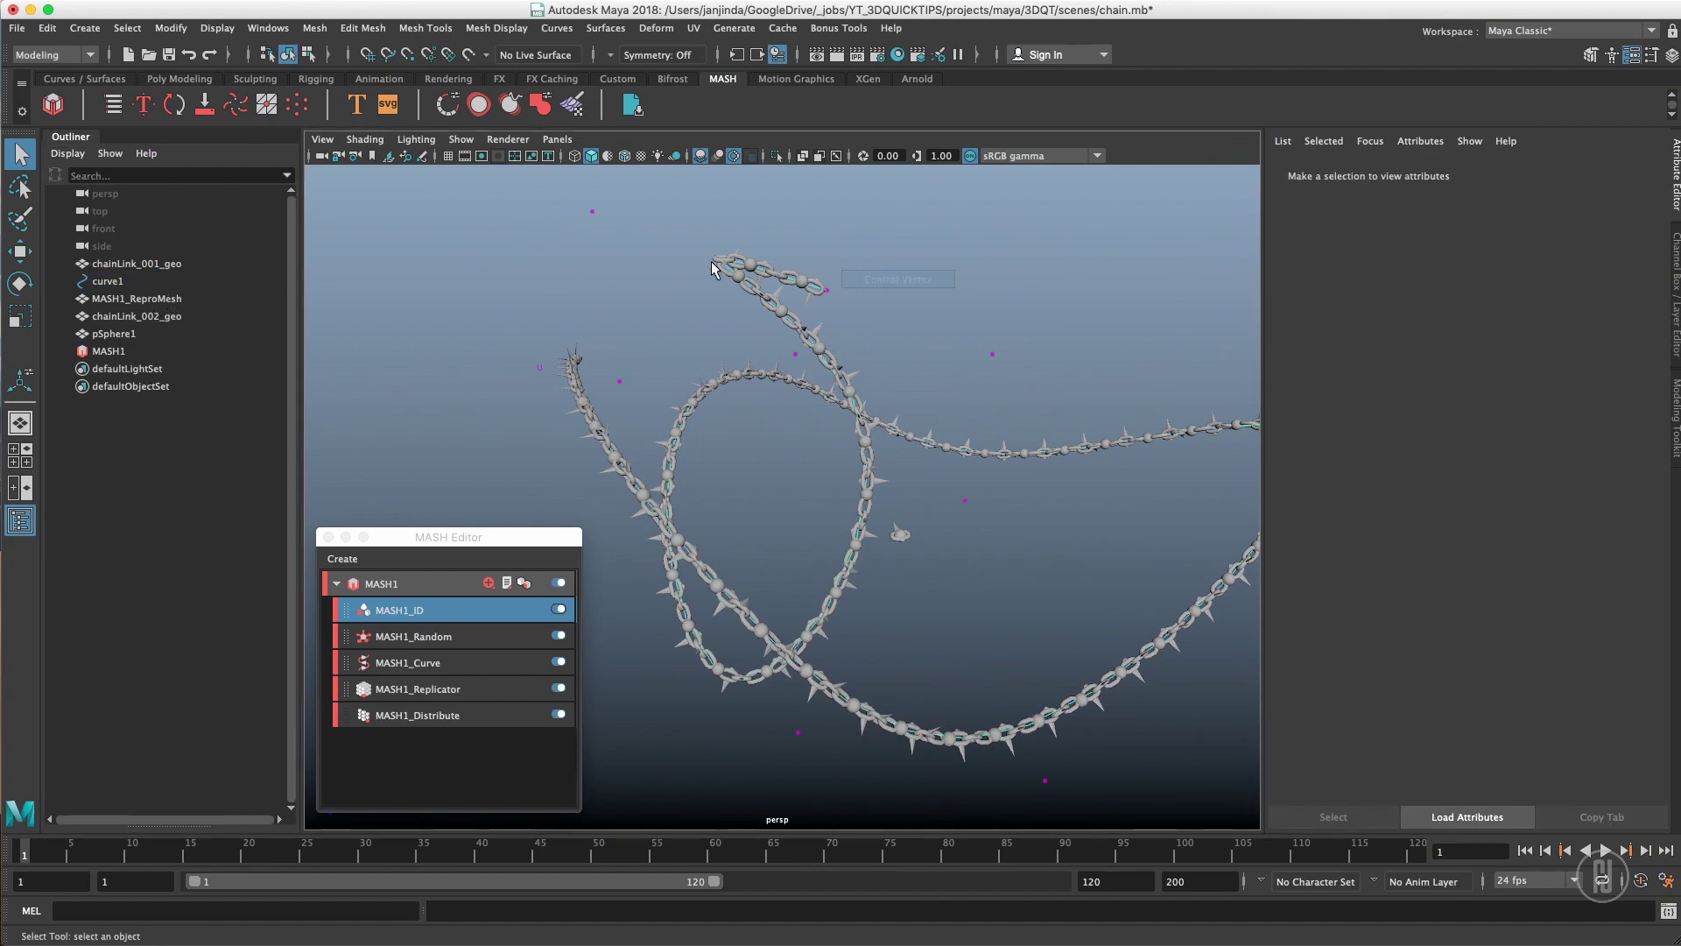
{"action": "key", "text": "w"}
{"action": "left_click_drag", "start_coordinate": [583, 204], "coordinate": [739, 357]}
{"action": "key", "text": "q"}
{"action": "key", "text": "F8"}
{"action": "left_click", "coordinate": [924, 322]}
{"action": "left_click_drag", "start_coordinate": [925, 323], "coordinate": [838, 315], "text": "alt"}
{"action": "left_click_drag", "start_coordinate": [746, 366], "coordinate": [942, 350], "text": "alt"}
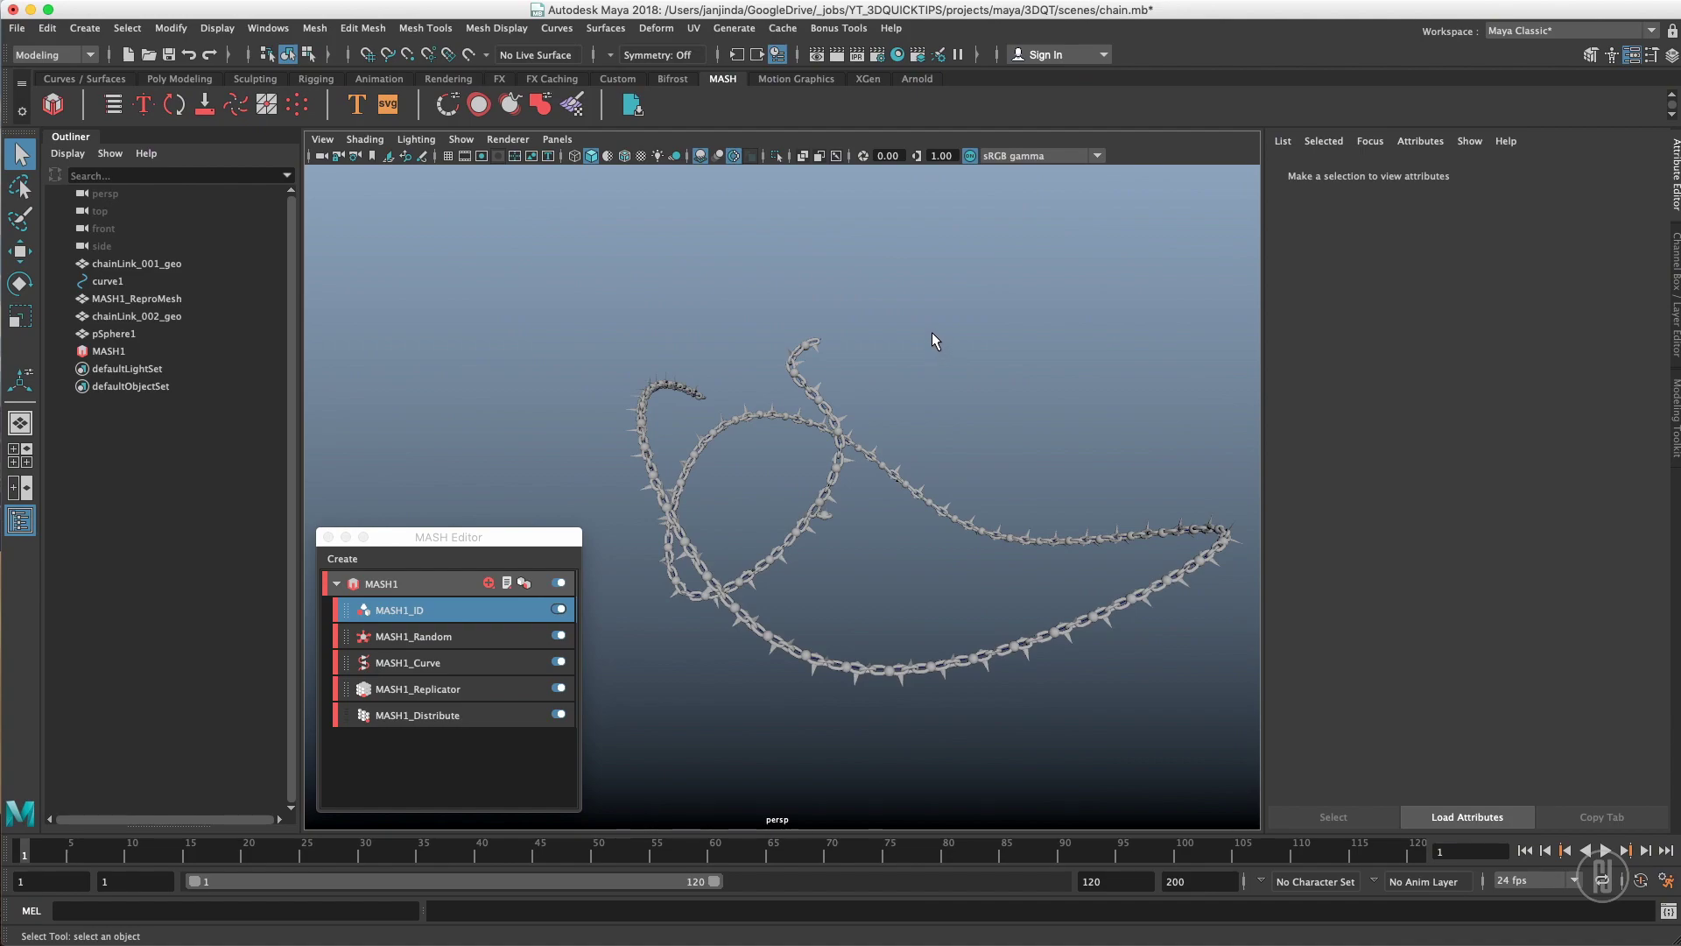
{"action": "left_click_drag", "start_coordinate": [896, 330], "coordinate": [799, 382], "text": "alt"}
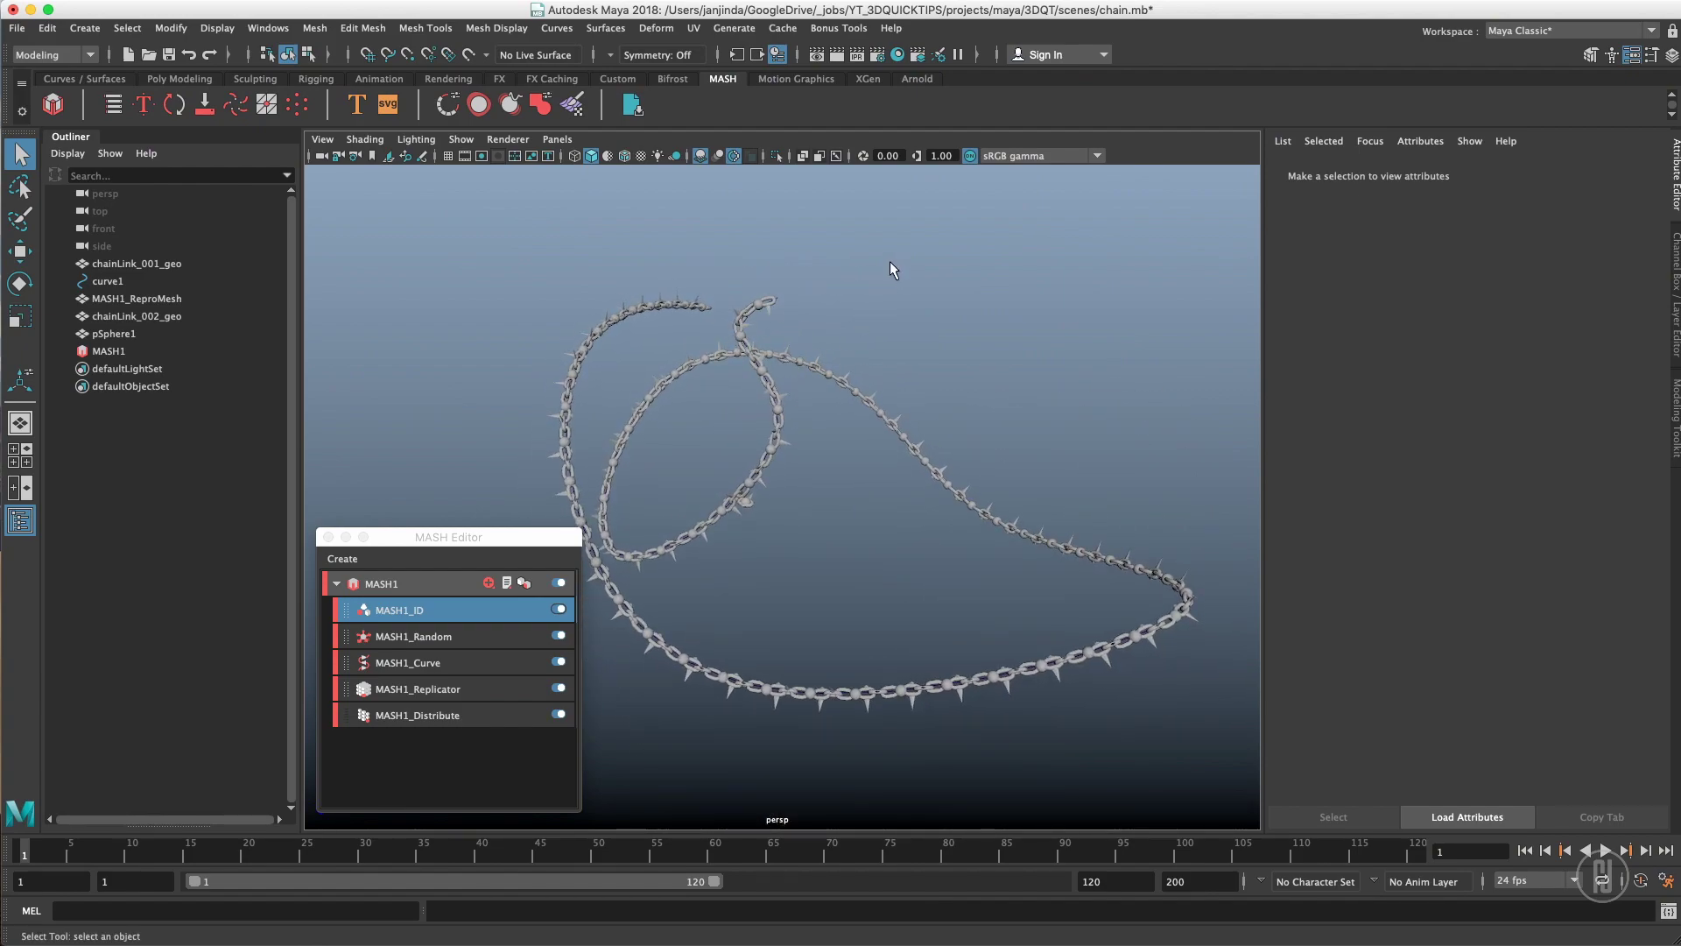